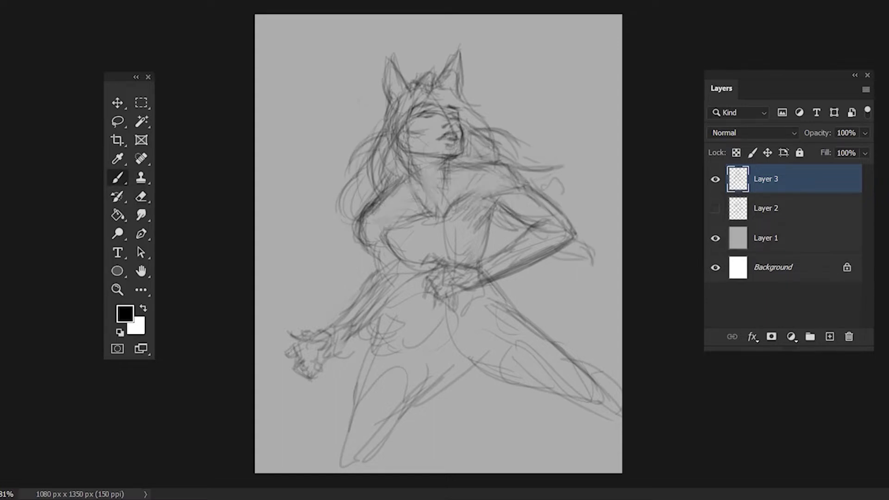
Shift Layer 1 upward on the canvas and adjust the eraser size
{"action": "key", "text": "v"}
{"action": "left_click_drag", "start_coordinate": [428, 225], "coordinate": [428, 201]}
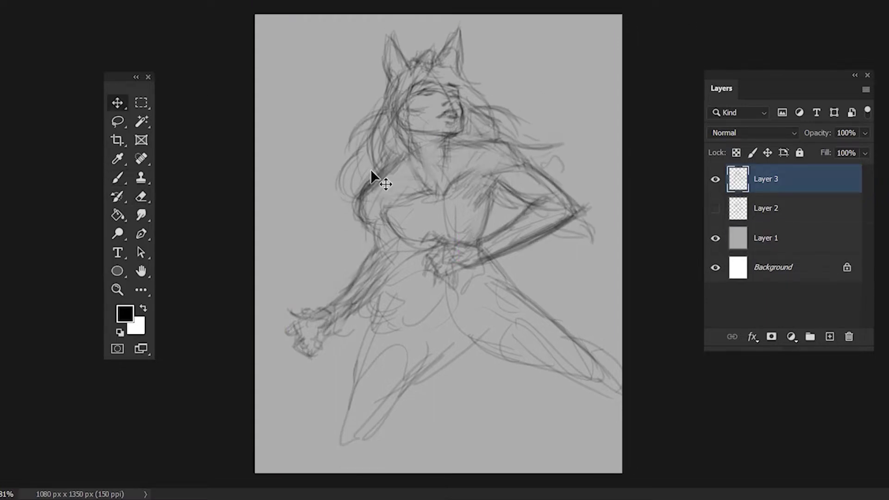
{"action": "key", "text": "b"}
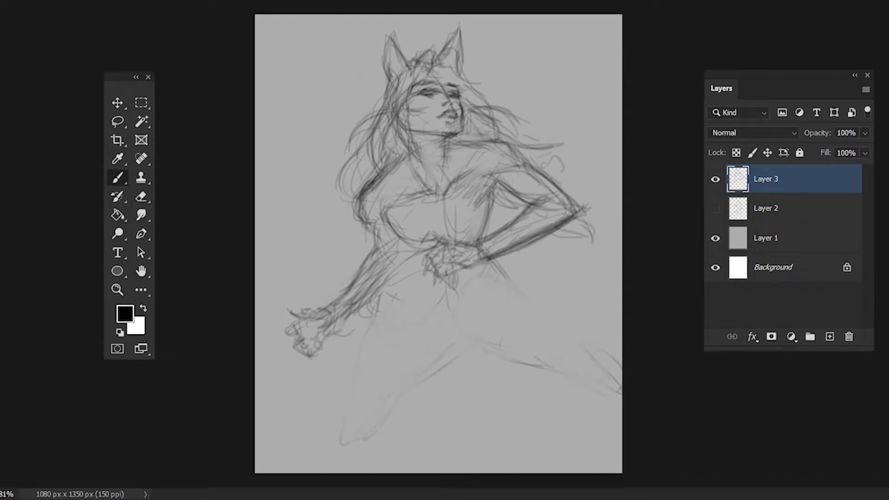
{"action": "key", "text": "e"}
{"action": "key", "text": "b"}
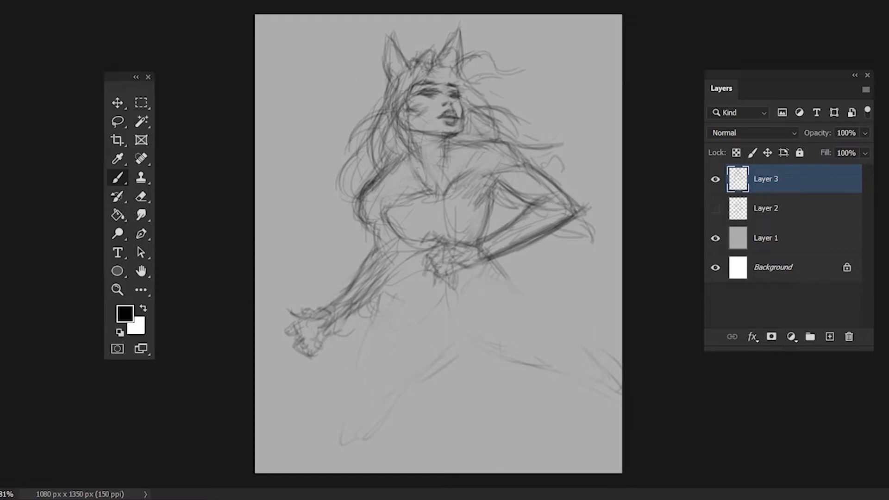
{"action": "key", "text": "e"}
{"action": "right_click", "coordinate": [548, 254]}
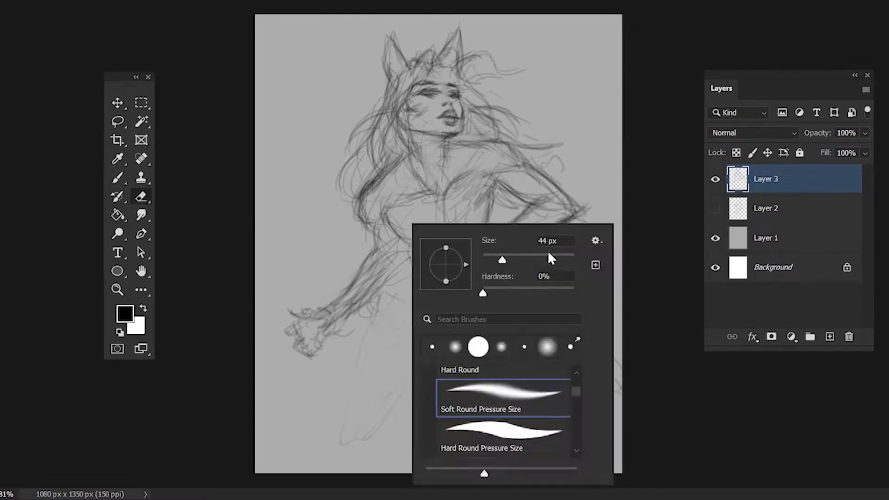
{"action": "key", "text": "b"}
Sketch waist, hip and lower-body strokes below the torso
{"action": "left_click_drag", "start_coordinate": [479, 295], "coordinate": [481, 278]}
{"action": "left_click_drag", "start_coordinate": [402, 250], "coordinate": [352, 366]}
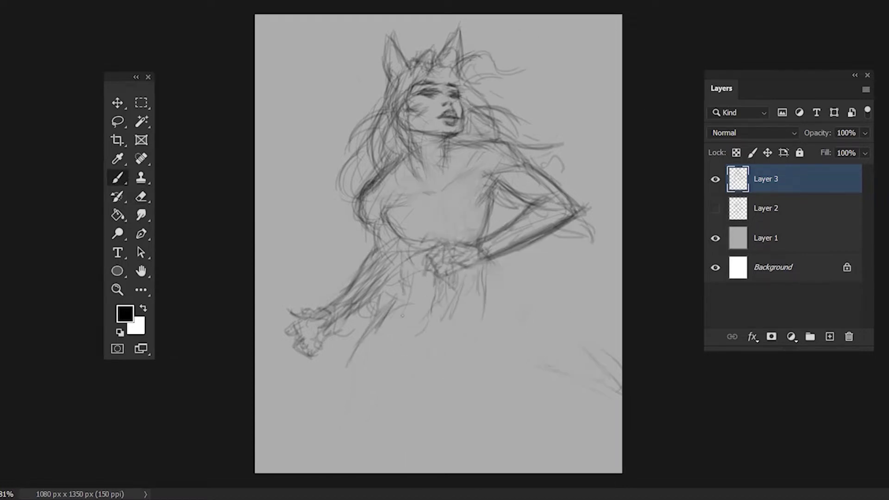
{"action": "mouse_move", "coordinate": [490, 299]}
{"action": "left_mouse_down"}
{"action": "mouse_move", "coordinate": [417, 366]}
{"action": "mouse_move", "coordinate": [398, 463]}
{"action": "left_mouse_up"}
{"action": "left_click_drag", "start_coordinate": [384, 302], "coordinate": [331, 463]}
{"action": "left_click_drag", "start_coordinate": [412, 327], "coordinate": [420, 366]}
{"action": "left_click_drag", "start_coordinate": [438, 334], "coordinate": [493, 346]}
{"action": "left_click_drag", "start_coordinate": [498, 336], "coordinate": [519, 405]}
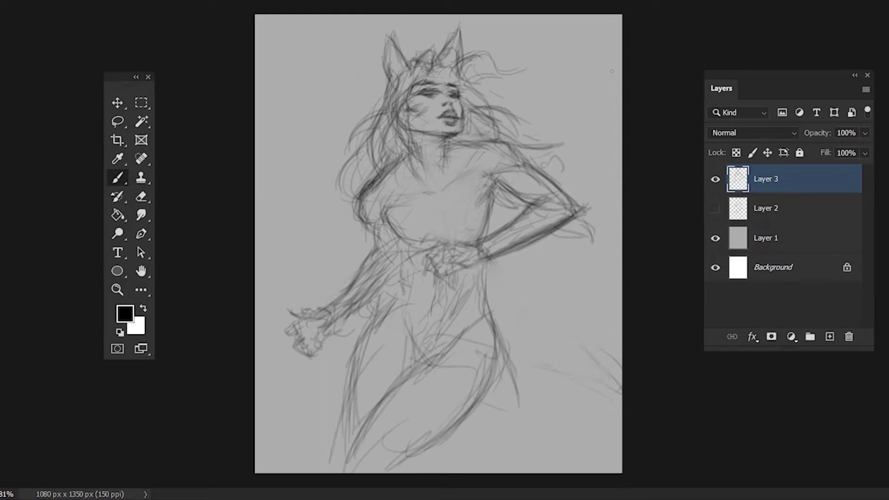
{"action": "left_click_drag", "start_coordinate": [468, 332], "coordinate": [389, 452]}
{"action": "key", "text": "ctrl+z"}
{"action": "key", "text": "ctrl+z"}
Draw long curved leg contours at the lower left
{"action": "mouse_move", "coordinate": [491, 332]}
{"action": "left_mouse_down"}
{"action": "mouse_move", "coordinate": [389, 445]}
{"action": "mouse_move", "coordinate": [470, 435]}
{"action": "left_mouse_up"}
{"action": "left_click_drag", "start_coordinate": [369, 332], "coordinate": [299, 456]}
{"action": "left_click_drag", "start_coordinate": [391, 287], "coordinate": [301, 459]}
{"action": "left_click_drag", "start_coordinate": [366, 343], "coordinate": [273, 459]}
{"action": "key", "text": "ctrl+z"}
Nudge the sketch slightly right and down
{"action": "left_click_drag", "start_coordinate": [389, 297], "coordinate": [296, 430]}
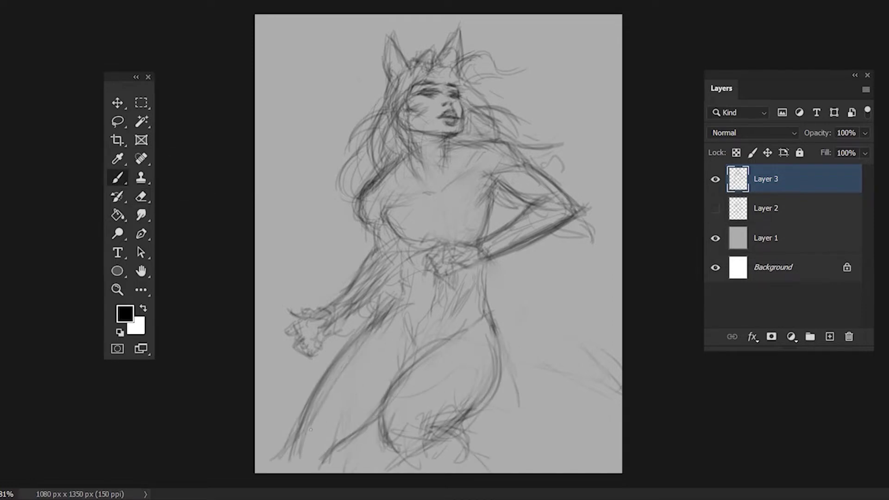
{"action": "left_click_drag", "start_coordinate": [425, 260], "coordinate": [384, 296]}
{"action": "left_click_drag", "start_coordinate": [382, 189], "coordinate": [400, 191]}
Lasso the outstretched left arm and fist, then rotate it upward with Free Transform
{"action": "key", "text": "b"}
{"action": "left_click", "coordinate": [118, 121]}
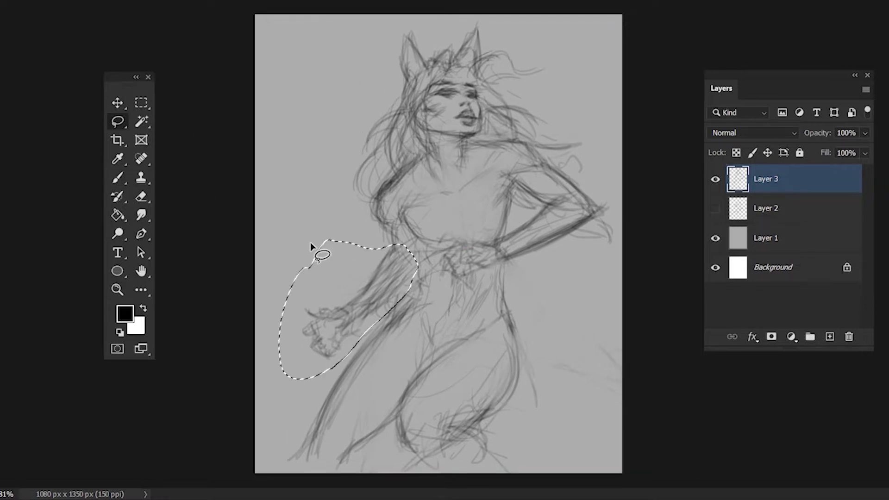
{"action": "left_click_drag", "start_coordinate": [417, 243], "coordinate": [412, 246]}
{"action": "key", "text": "ctrl+t"}
{"action": "mouse_move", "coordinate": [421, 241]}
{"action": "left_mouse_down"}
{"action": "mouse_move", "coordinate": [373, 265]}
{"action": "mouse_move", "coordinate": [399, 240]}
{"action": "left_mouse_up"}
{"action": "key", "text": "Return"}
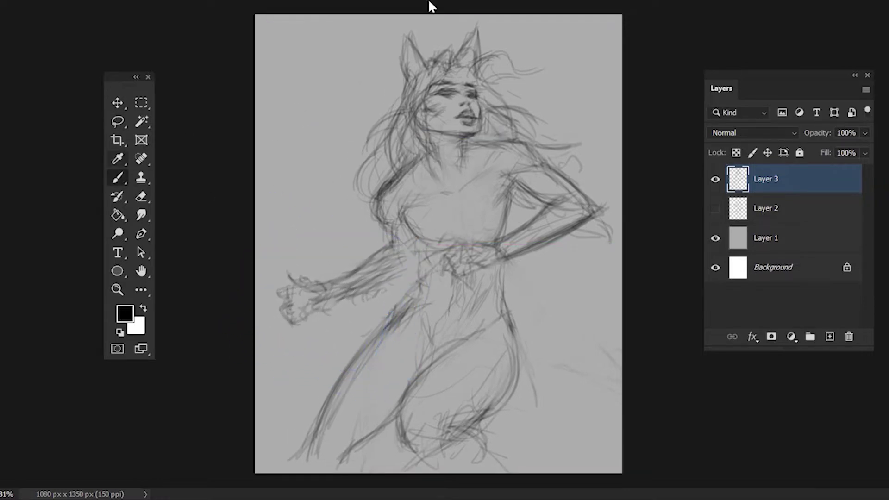
Erase leftover upper-arm strokes and redraw the upper arm and chest line
{"action": "key", "text": "e"}
{"action": "left_click_drag", "start_coordinate": [394, 185], "coordinate": [366, 288]}
{"action": "key", "text": "b"}
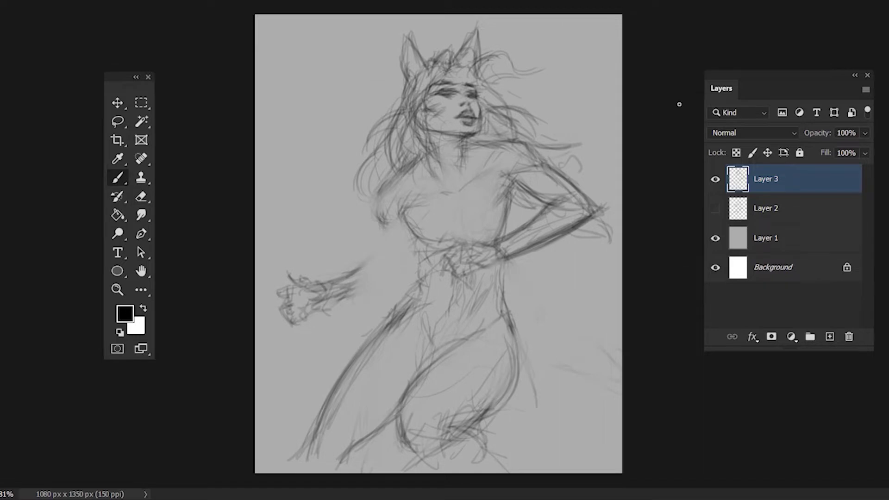
{"action": "left_click_drag", "start_coordinate": [382, 200], "coordinate": [361, 264]}
{"action": "left_click_drag", "start_coordinate": [403, 224], "coordinate": [374, 287]}
{"action": "left_click_drag", "start_coordinate": [392, 172], "coordinate": [376, 226]}
{"action": "left_click_drag", "start_coordinate": [398, 200], "coordinate": [461, 195]}
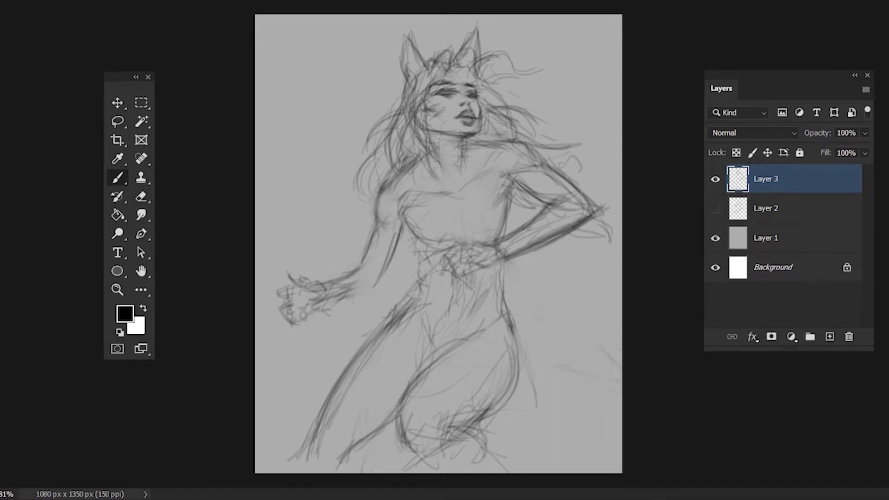
Erase the old fist strokes and redraw the fist and forearm at left
{"action": "key", "text": "e"}
{"action": "left_click_drag", "start_coordinate": [287, 296], "coordinate": [332, 304]}
{"action": "key", "text": "b"}
{"action": "mouse_move", "coordinate": [336, 254]}
{"action": "left_mouse_down"}
{"action": "mouse_move", "coordinate": [324, 296]}
{"action": "mouse_move", "coordinate": [375, 285]}
{"action": "left_mouse_up"}
{"action": "mouse_move", "coordinate": [340, 246]}
{"action": "left_mouse_down"}
{"action": "mouse_move", "coordinate": [377, 288]}
{"action": "mouse_move", "coordinate": [333, 298]}
{"action": "left_mouse_up"}
Lasso the fist and shift it up-right, then undo those changes
{"action": "key", "text": "l"}
{"action": "key", "text": "v"}
{"action": "left_click_drag", "start_coordinate": [352, 302], "coordinate": [384, 283]}
{"action": "key", "text": "ctrl+z"}
{"action": "key", "text": "ctrl+z"}
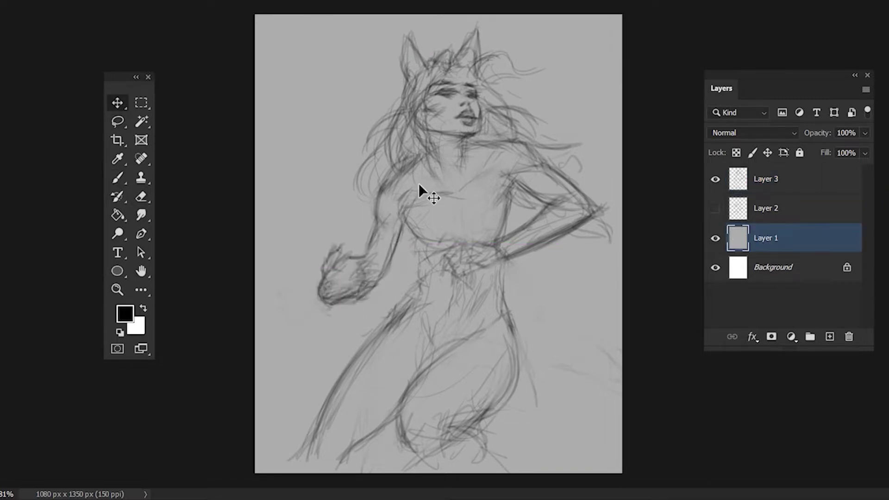
{"action": "key", "text": "b"}
{"action": "key", "text": "ctrl+z"}
Erase the right hand-on-hip arm and draw an arm raised behind the head
{"action": "key", "text": "e"}
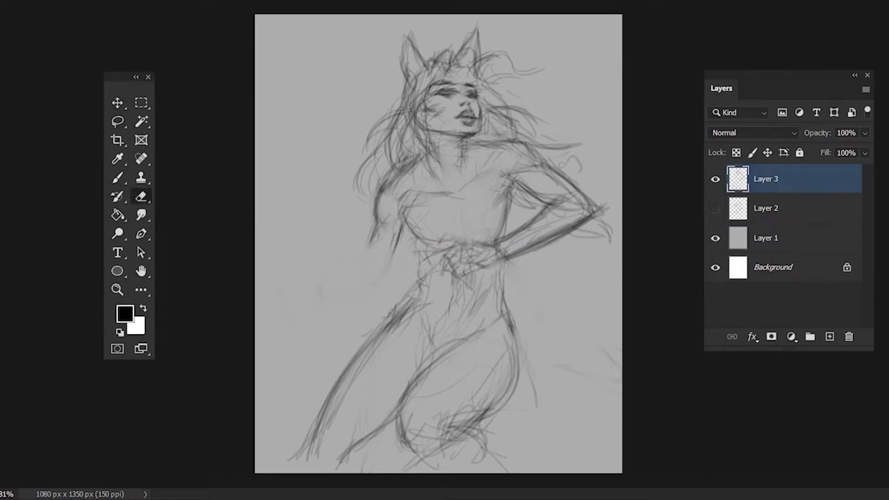
{"action": "left_click_drag", "start_coordinate": [500, 278], "coordinate": [416, 241]}
{"action": "left_click_drag", "start_coordinate": [575, 209], "coordinate": [500, 255]}
{"action": "left_click_drag", "start_coordinate": [602, 194], "coordinate": [496, 180]}
{"action": "key", "text": "b"}
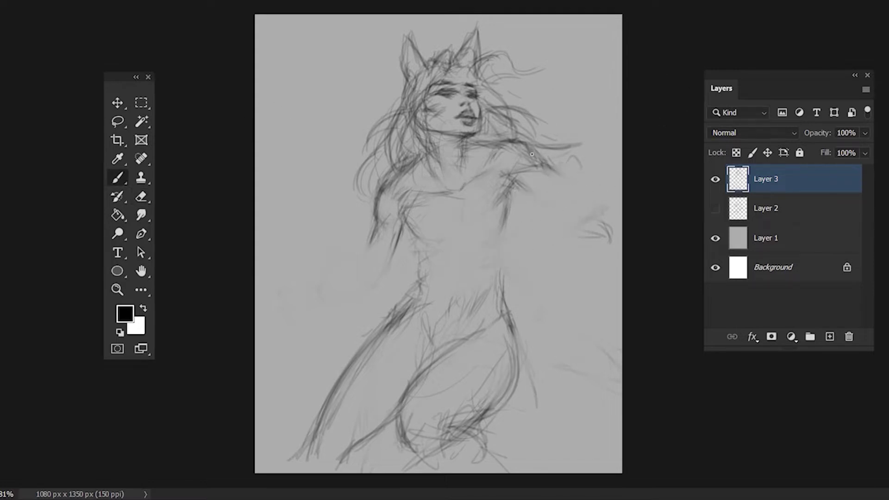
{"action": "left_click_drag", "start_coordinate": [532, 154], "coordinate": [569, 155]}
{"action": "mouse_move", "coordinate": [510, 178]}
{"action": "left_mouse_down"}
{"action": "mouse_move", "coordinate": [584, 167]}
{"action": "mouse_move", "coordinate": [486, 204]}
{"action": "left_mouse_up"}
{"action": "left_click_drag", "start_coordinate": [584, 181], "coordinate": [477, 220]}
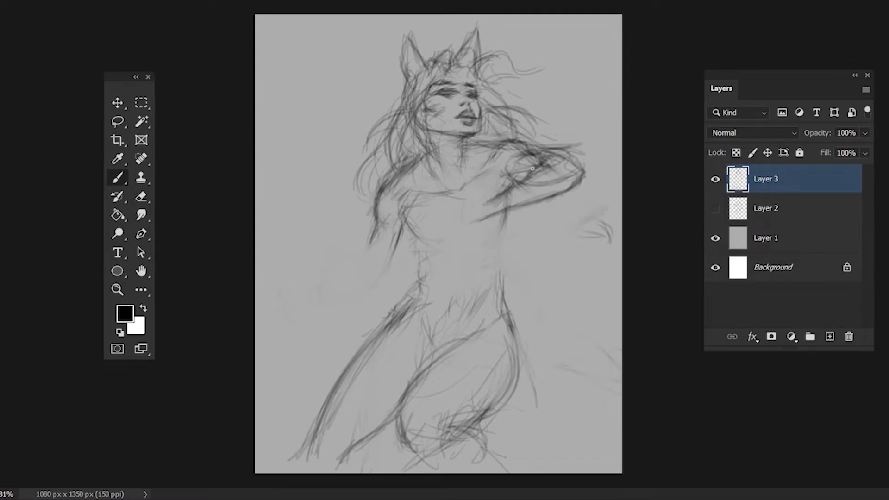
Clean up inner arm strokes near the shoulder and redraw the upper-arm contour
{"action": "key", "text": "e"}
{"action": "left_click_drag", "start_coordinate": [532, 169], "coordinate": [491, 208]}
{"action": "key", "text": "b"}
{"action": "mouse_move", "coordinate": [514, 158]}
{"action": "left_mouse_down"}
{"action": "mouse_move", "coordinate": [579, 166]}
{"action": "mouse_move", "coordinate": [477, 220]}
{"action": "left_mouse_up"}
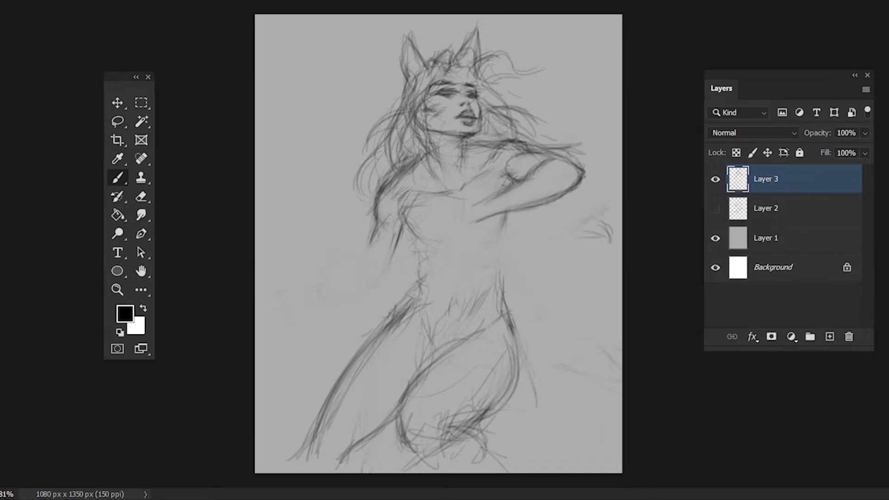
{"action": "key", "text": "e"}
{"action": "key", "text": "b"}
{"action": "mouse_move", "coordinate": [537, 172]}
{"action": "left_mouse_down"}
{"action": "mouse_move", "coordinate": [491, 201]}
{"action": "mouse_move", "coordinate": [420, 292]}
{"action": "left_mouse_up"}
Sketch the waist, torso and forearm lines with a fist at left
{"action": "left_click_drag", "start_coordinate": [579, 178], "coordinate": [477, 210]}
{"action": "left_click_drag", "start_coordinate": [498, 250], "coordinate": [509, 223]}
{"action": "left_click_drag", "start_coordinate": [420, 243], "coordinate": [436, 310]}
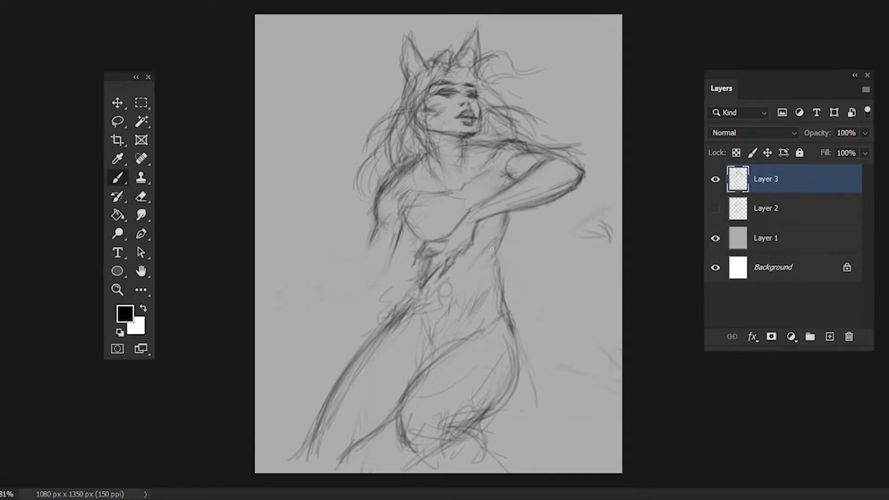
{"action": "left_click_drag", "start_coordinate": [412, 278], "coordinate": [463, 331]}
{"action": "mouse_move", "coordinate": [387, 264]}
{"action": "left_mouse_down"}
{"action": "mouse_move", "coordinate": [357, 283]}
{"action": "mouse_move", "coordinate": [354, 297]}
{"action": "mouse_move", "coordinate": [426, 297]}
{"action": "left_mouse_up"}
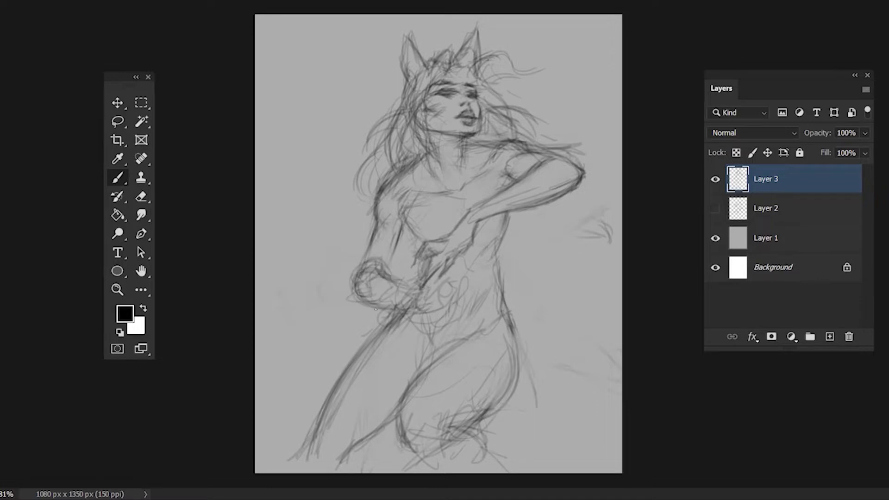
{"action": "mouse_move", "coordinate": [359, 290]}
{"action": "left_mouse_down"}
{"action": "mouse_move", "coordinate": [459, 327]}
{"action": "mouse_move", "coordinate": [472, 292]}
{"action": "mouse_move", "coordinate": [452, 331]}
{"action": "left_mouse_up"}
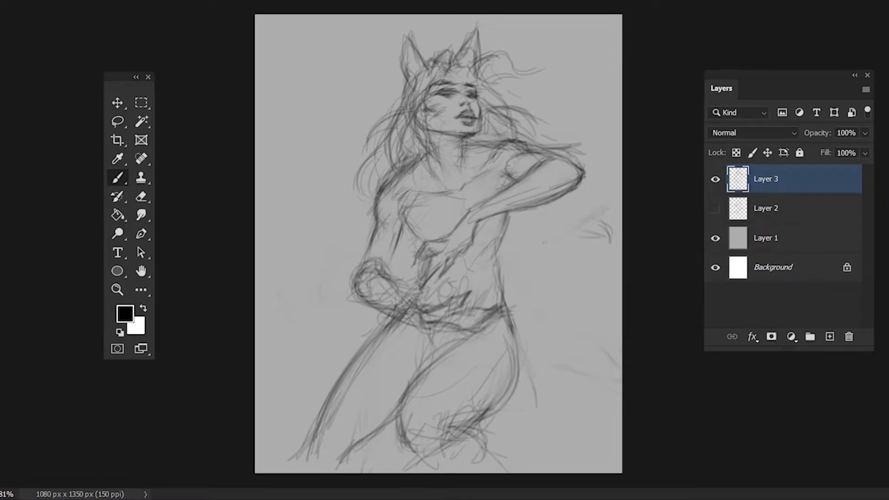
Add a wrap band and curls across the belly
{"action": "left_click_drag", "start_coordinate": [510, 308], "coordinate": [427, 324]}
{"action": "mouse_move", "coordinate": [487, 254]}
{"action": "left_mouse_down"}
{"action": "mouse_move", "coordinate": [440, 297]}
{"action": "mouse_move", "coordinate": [412, 282]}
{"action": "left_mouse_up"}
{"action": "left_click_drag", "start_coordinate": [505, 214], "coordinate": [500, 250]}
{"action": "left_click_drag", "start_coordinate": [416, 199], "coordinate": [399, 250]}
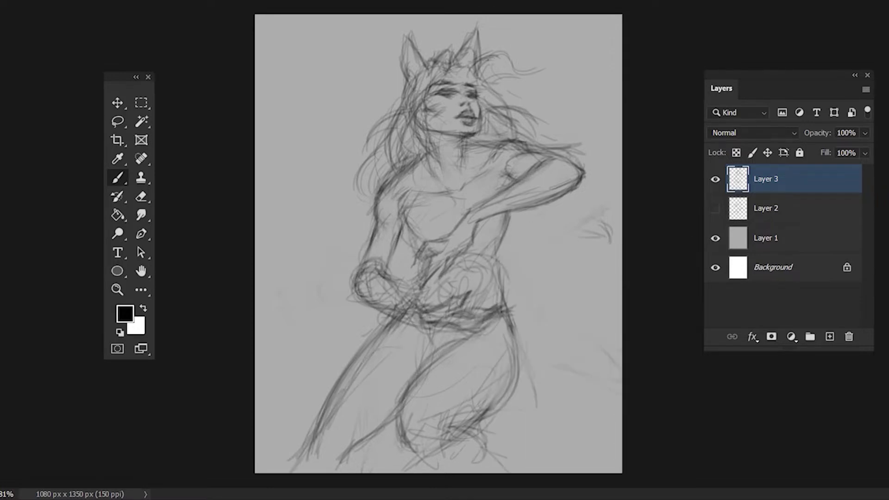
Sharpen the fox ears on the head
{"action": "left_click_drag", "start_coordinate": [405, 74], "coordinate": [441, 41]}
{"action": "left_click_drag", "start_coordinate": [473, 88], "coordinate": [479, 34]}
{"action": "mouse_move", "coordinate": [410, 69]}
{"action": "left_mouse_down"}
{"action": "mouse_move", "coordinate": [434, 30]}
{"action": "mouse_move", "coordinate": [403, 86]}
{"action": "left_mouse_up"}
{"action": "mouse_move", "coordinate": [475, 74]}
{"action": "left_mouse_down"}
{"action": "mouse_move", "coordinate": [482, 34]}
{"action": "mouse_move", "coordinate": [484, 77]}
{"action": "mouse_move", "coordinate": [419, 139]}
{"action": "left_mouse_up"}
{"action": "key", "text": "ctrl+z"}
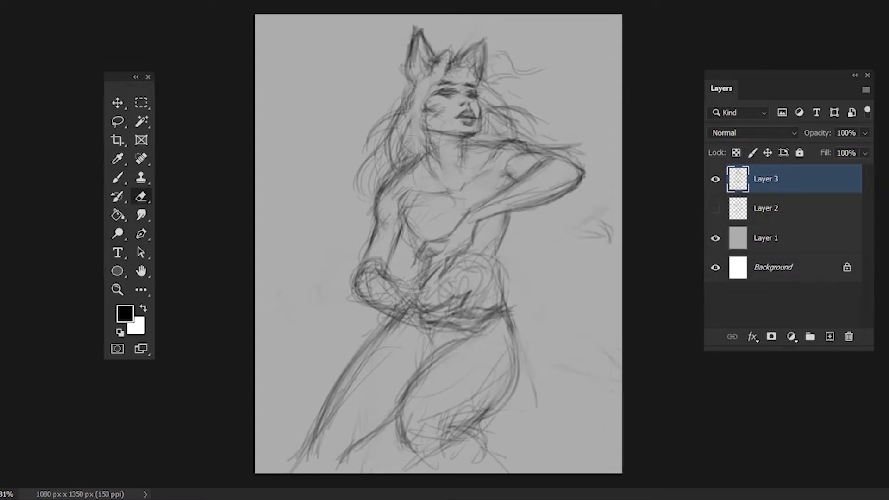
Draw long hair strands down both sides of the head, clearing strands near the right cheek
{"action": "left_click_drag", "start_coordinate": [438, 85], "coordinate": [407, 181]}
{"action": "left_click_drag", "start_coordinate": [447, 70], "coordinate": [398, 157]}
{"action": "mouse_move", "coordinate": [413, 121]}
{"action": "left_mouse_down"}
{"action": "mouse_move", "coordinate": [352, 241]}
{"action": "mouse_move", "coordinate": [366, 232]}
{"action": "left_mouse_up"}
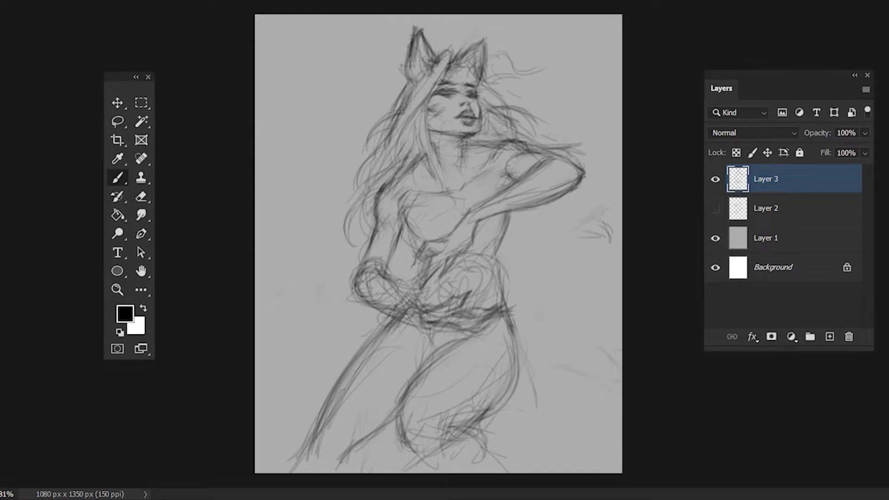
{"action": "mouse_move", "coordinate": [444, 64]}
{"action": "left_mouse_down"}
{"action": "mouse_move", "coordinate": [416, 84]}
{"action": "mouse_move", "coordinate": [408, 116]}
{"action": "left_mouse_up"}
{"action": "left_click_drag", "start_coordinate": [489, 76], "coordinate": [532, 121]}
{"action": "left_click_drag", "start_coordinate": [490, 53], "coordinate": [526, 103]}
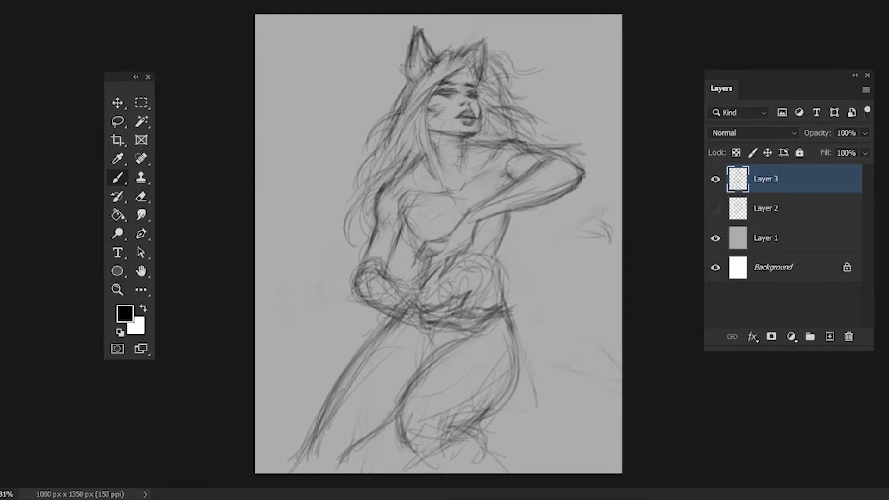
{"action": "key", "text": "e"}
{"action": "left_click_drag", "start_coordinate": [478, 81], "coordinate": [474, 98]}
{"action": "key", "text": "b"}
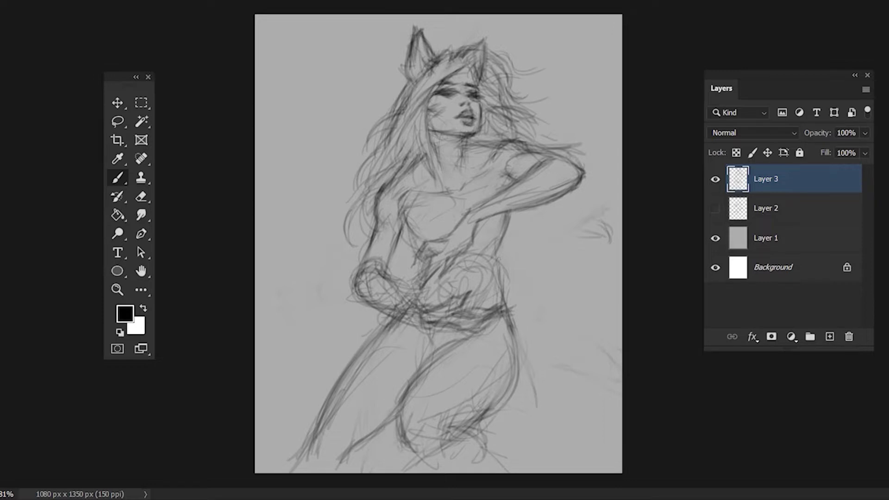
Draw a line under the chest and shade the raised arm
{"action": "mouse_move", "coordinate": [420, 234]}
{"action": "left_mouse_down"}
{"action": "mouse_move", "coordinate": [372, 228]}
{"action": "mouse_move", "coordinate": [450, 197]}
{"action": "left_mouse_up"}
{"action": "key", "text": "e"}
{"action": "key", "text": "b"}
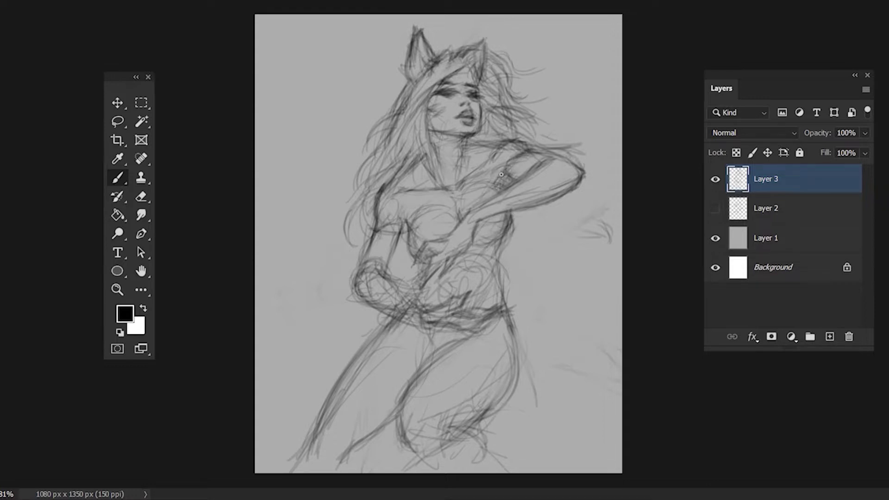
{"action": "left_click_drag", "start_coordinate": [501, 174], "coordinate": [537, 155]}
{"action": "left_click_drag", "start_coordinate": [491, 195], "coordinate": [542, 153]}
{"action": "mouse_move", "coordinate": [463, 223]}
{"action": "left_mouse_down"}
{"action": "mouse_move", "coordinate": [375, 229]}
{"action": "mouse_move", "coordinate": [440, 229]}
{"action": "mouse_move", "coordinate": [364, 247]}
{"action": "left_mouse_up"}
{"action": "key", "text": "e"}
{"action": "key", "text": "b"}
Draw a forearm folded across the chest
{"action": "left_click_drag", "start_coordinate": [505, 178], "coordinate": [560, 157]}
{"action": "left_click_drag", "start_coordinate": [393, 250], "coordinate": [357, 282]}
{"action": "left_click_drag", "start_coordinate": [456, 241], "coordinate": [361, 255]}
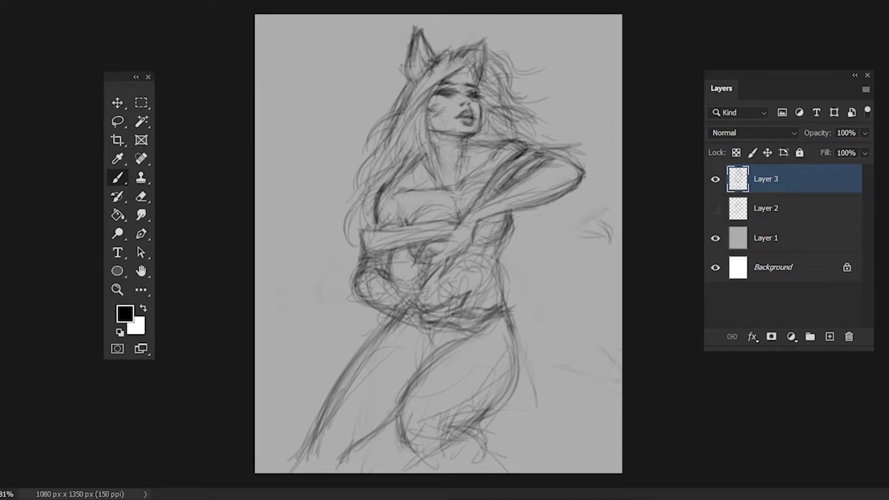
{"action": "left_click_drag", "start_coordinate": [482, 250], "coordinate": [496, 306]}
{"action": "key", "text": "e"}
{"action": "key", "text": "b"}
Redraw the breast curve and sketch flowing lines around the legs
{"action": "mouse_move", "coordinate": [505, 217]}
{"action": "left_mouse_down"}
{"action": "mouse_move", "coordinate": [498, 259]}
{"action": "mouse_move", "coordinate": [505, 248]}
{"action": "left_mouse_up"}
{"action": "key", "text": "e"}
{"action": "key", "text": "b"}
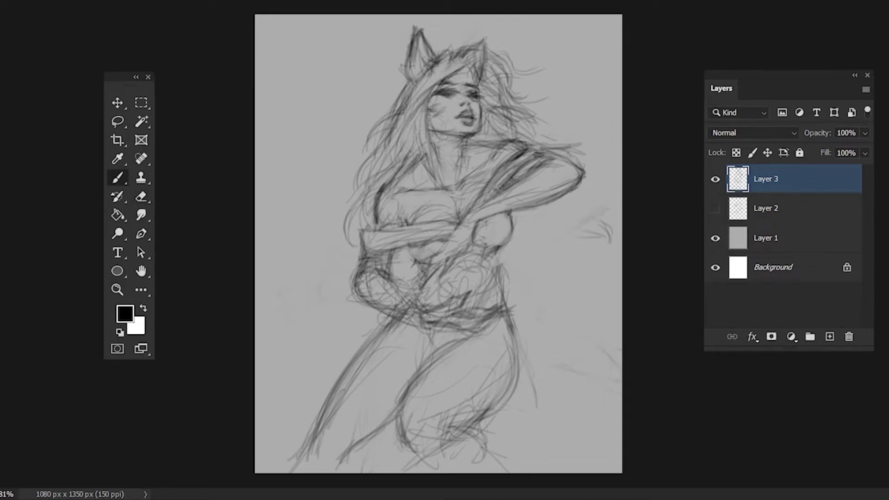
{"action": "left_click_drag", "start_coordinate": [407, 408], "coordinate": [505, 333]}
Sketch sweeping tail curves around the legs, left and lower left of the figure
{"action": "left_click_drag", "start_coordinate": [417, 315], "coordinate": [310, 384]}
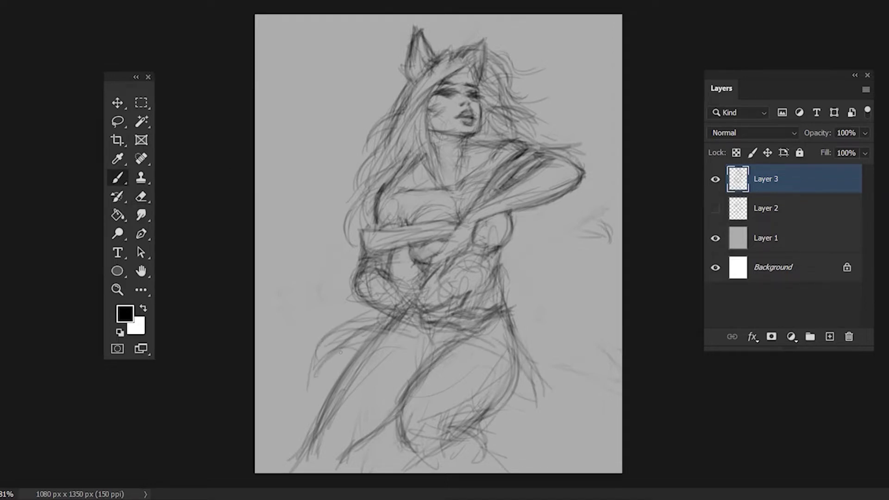
{"action": "left_click_drag", "start_coordinate": [356, 301], "coordinate": [289, 275]}
{"action": "left_click_drag", "start_coordinate": [352, 273], "coordinate": [260, 157]}
{"action": "left_click_drag", "start_coordinate": [343, 67], "coordinate": [260, 139]}
{"action": "left_click_drag", "start_coordinate": [371, 70], "coordinate": [261, 222]}
{"action": "left_click_drag", "start_coordinate": [377, 301], "coordinate": [257, 333]}
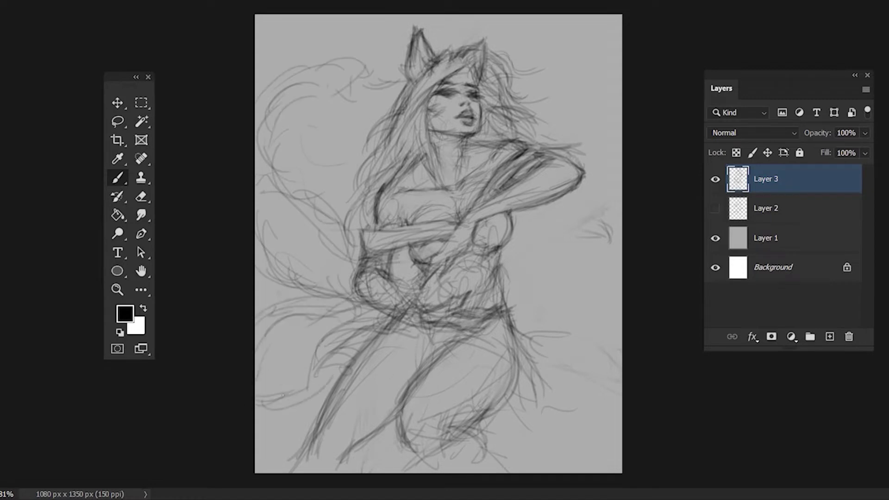
{"action": "left_click_drag", "start_coordinate": [378, 334], "coordinate": [257, 408]}
{"action": "left_click_drag", "start_coordinate": [524, 375], "coordinate": [570, 468]}
{"action": "left_click_drag", "start_coordinate": [620, 296], "coordinate": [518, 361]}
Add sweeping curves at the top-right and upper-left, undoing the last stroke
{"action": "left_click_drag", "start_coordinate": [621, 218], "coordinate": [509, 296]}
{"action": "mouse_move", "coordinate": [551, 46]}
{"action": "left_mouse_down"}
{"action": "mouse_move", "coordinate": [616, 130]}
{"action": "mouse_move", "coordinate": [616, 181]}
{"action": "left_mouse_up"}
{"action": "left_click_drag", "start_coordinate": [398, 37], "coordinate": [319, 111]}
{"action": "left_click_drag", "start_coordinate": [324, 35], "coordinate": [269, 134]}
{"action": "left_click_drag", "start_coordinate": [407, 55], "coordinate": [376, 162]}
{"action": "right_click", "coordinate": [382, 190]}
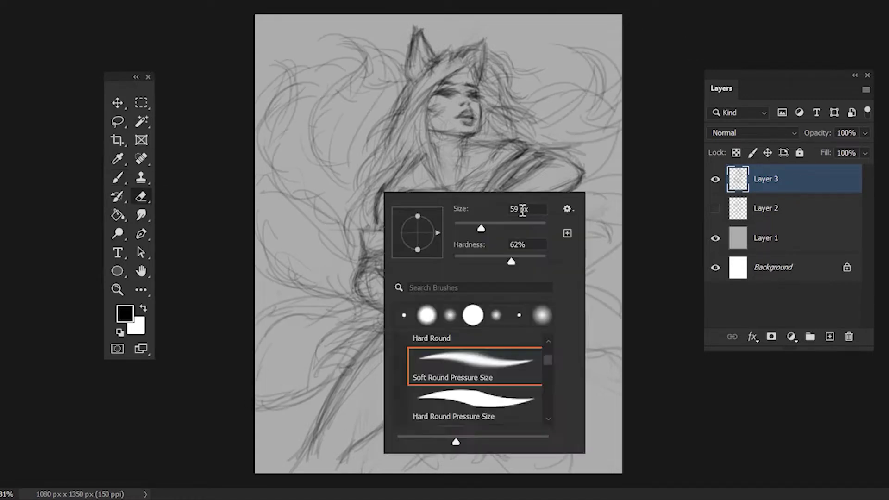
{"action": "key", "text": "Escape"}
{"action": "key", "text": "ctrl+z"}
{"action": "key", "text": "ctrl+z"}
Add loose strokes around the hair, figure and tails, checking brush size presets
{"action": "left_click_drag", "start_coordinate": [389, 46], "coordinate": [320, 167]}
{"action": "left_click_drag", "start_coordinate": [324, 93], "coordinate": [260, 185]}
{"action": "left_click_drag", "start_coordinate": [394, 40], "coordinate": [287, 213]}
{"action": "left_click_drag", "start_coordinate": [518, 252], "coordinate": [589, 254]}
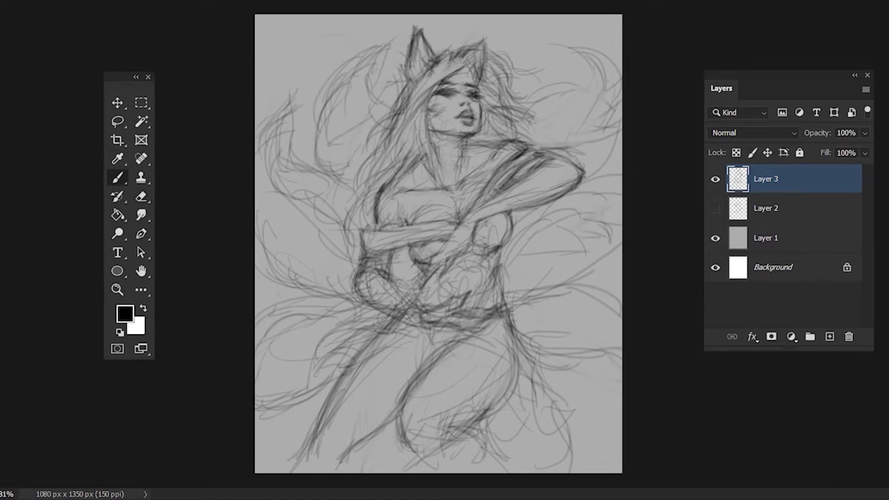
{"action": "left_click_drag", "start_coordinate": [561, 54], "coordinate": [602, 160]}
{"action": "right_click", "coordinate": [461, 226]}
{"action": "key", "text": "Escape"}
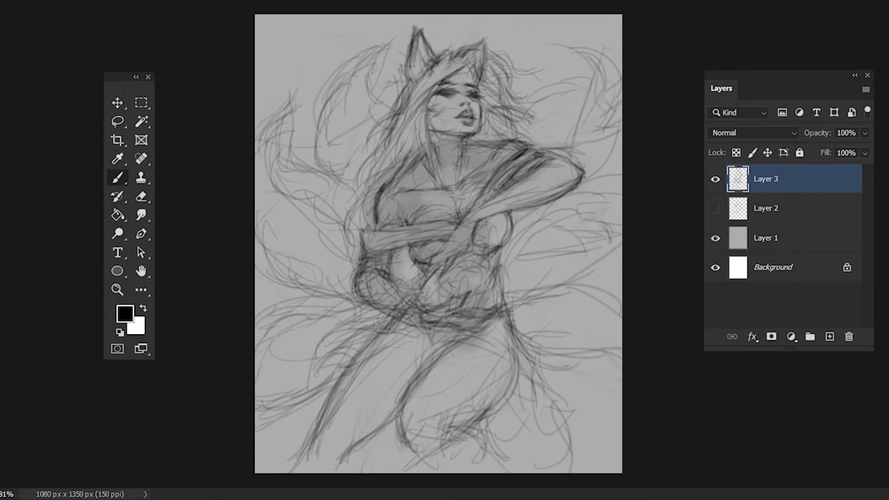
Enlarge the brush to about 417 px and lay broad dark tone over the canvas
{"action": "right_click", "coordinate": [352, 227]}
{"action": "left_click_drag", "start_coordinate": [431, 261], "coordinate": [512, 265]}
{"action": "key", "text": "Return"}
{"action": "mouse_move", "coordinate": [556, 115]}
{"action": "left_mouse_down"}
{"action": "mouse_move", "coordinate": [239, 327]}
{"action": "mouse_move", "coordinate": [179, 20]}
{"action": "left_mouse_up"}
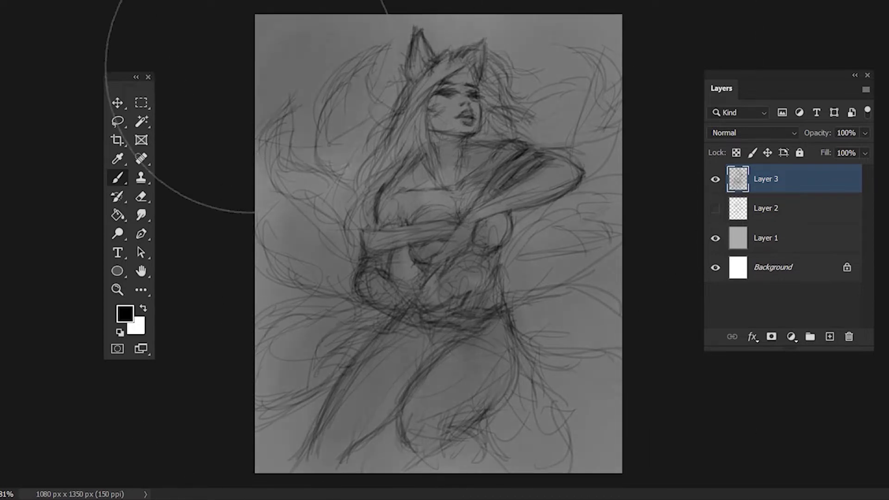
{"action": "left_click_drag", "start_coordinate": [533, 370], "coordinate": [619, 49]}
{"action": "mouse_move", "coordinate": [602, 278]}
{"action": "left_mouse_down"}
{"action": "mouse_move", "coordinate": [272, 339]}
{"action": "mouse_move", "coordinate": [288, 39]}
{"action": "mouse_move", "coordinate": [447, 461]}
{"action": "left_mouse_up"}
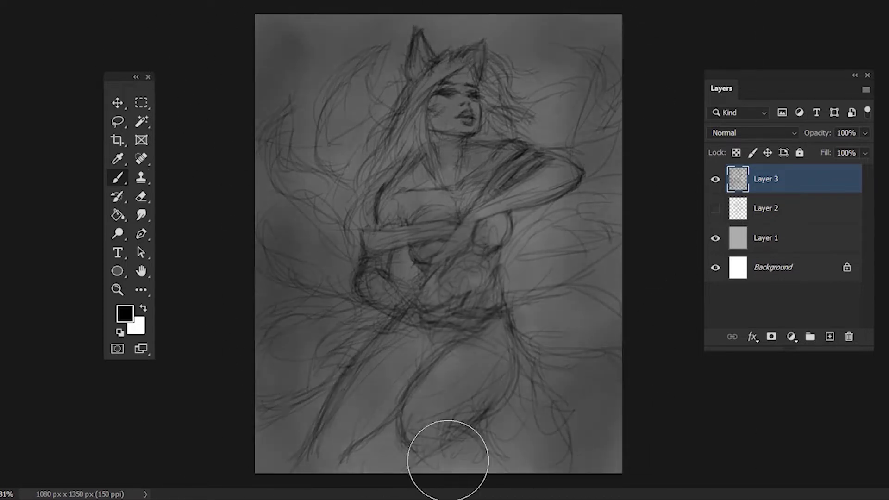
Paint white highlights along the upper arm and forearm
{"action": "key", "text": "x"}
{"action": "right_click", "coordinate": [457, 238]}
{"action": "key", "text": "Return"}
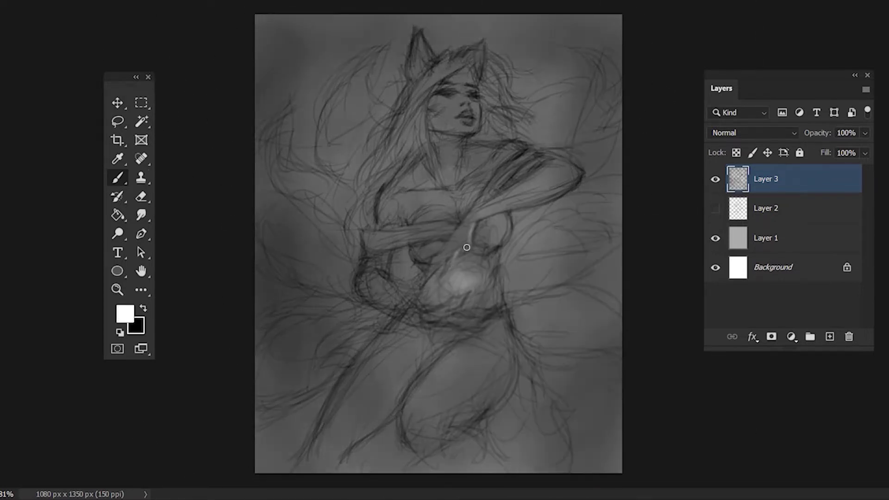
{"action": "left_click_drag", "start_coordinate": [488, 213], "coordinate": [579, 179]}
{"action": "left_click_drag", "start_coordinate": [389, 306], "coordinate": [384, 254]}
{"action": "right_click", "coordinate": [421, 227]}
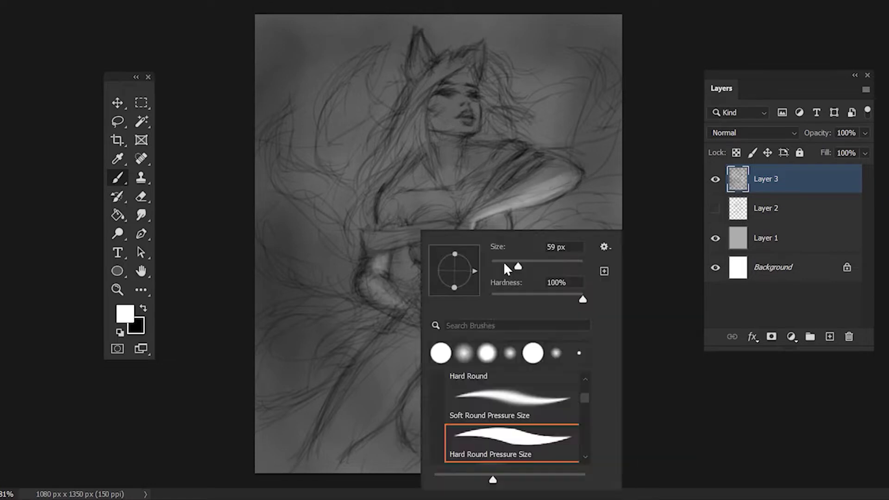
{"action": "key", "text": "Return"}
{"action": "left_click_drag", "start_coordinate": [393, 296], "coordinate": [417, 315]}
Add white highlights on the cheek, jaw and thigh
{"action": "right_click", "coordinate": [431, 213]}
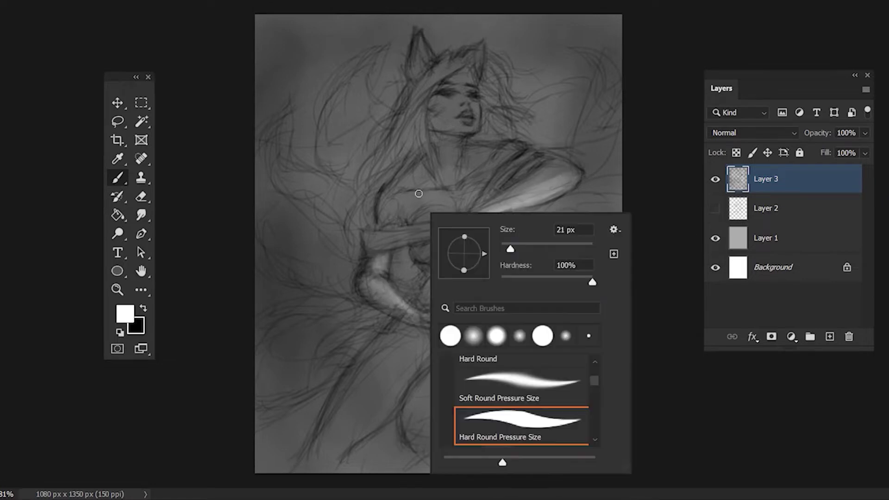
{"action": "key", "text": "Return"}
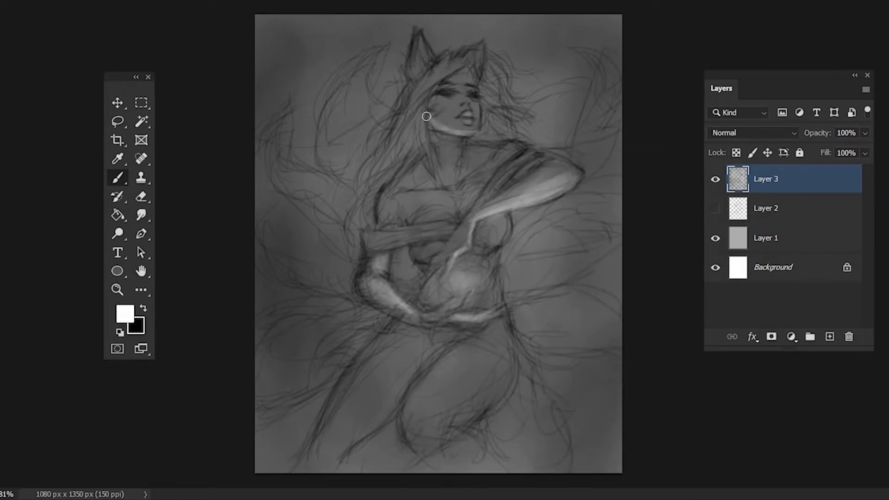
{"action": "left_click_drag", "start_coordinate": [433, 104], "coordinate": [445, 123]}
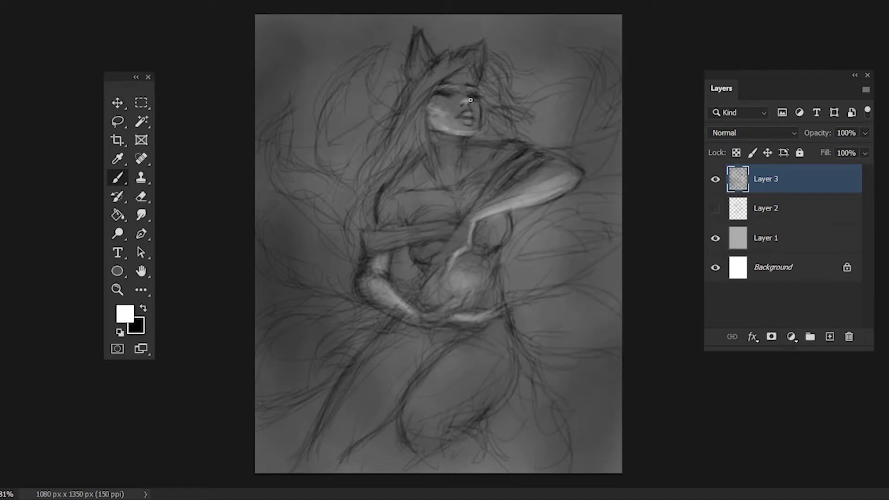
{"action": "right_click", "coordinate": [473, 119]}
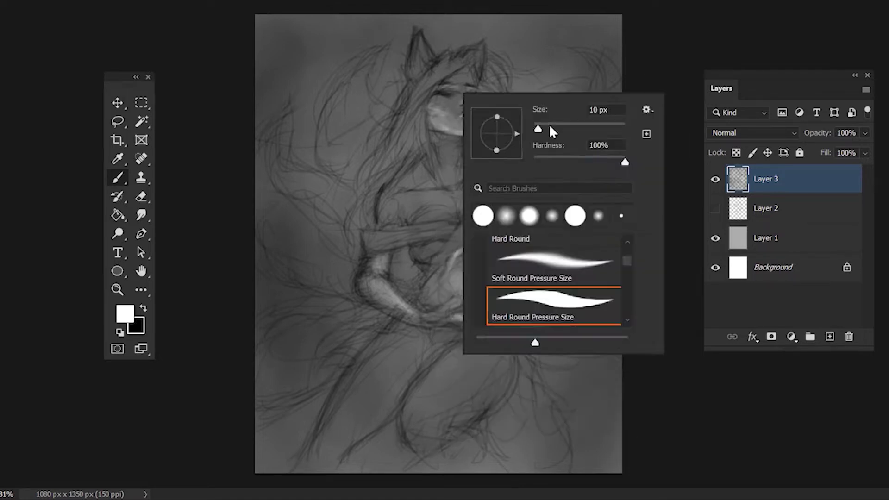
{"action": "key", "text": "Return"}
{"action": "left_click_drag", "start_coordinate": [452, 354], "coordinate": [410, 409]}
{"action": "right_click", "coordinate": [464, 398]}
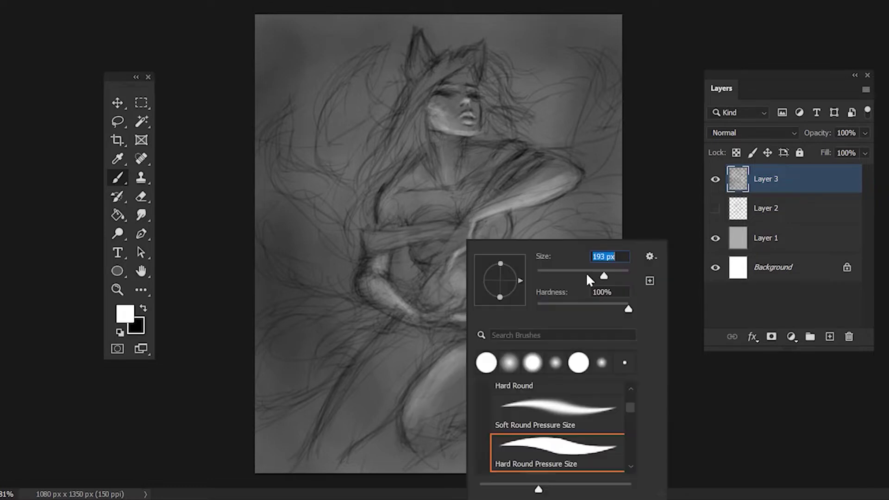
{"action": "key", "text": "Return"}
Switch to black and shade the shoulder, breast, leg, hip and hair beside the face
{"action": "key", "text": "x"}
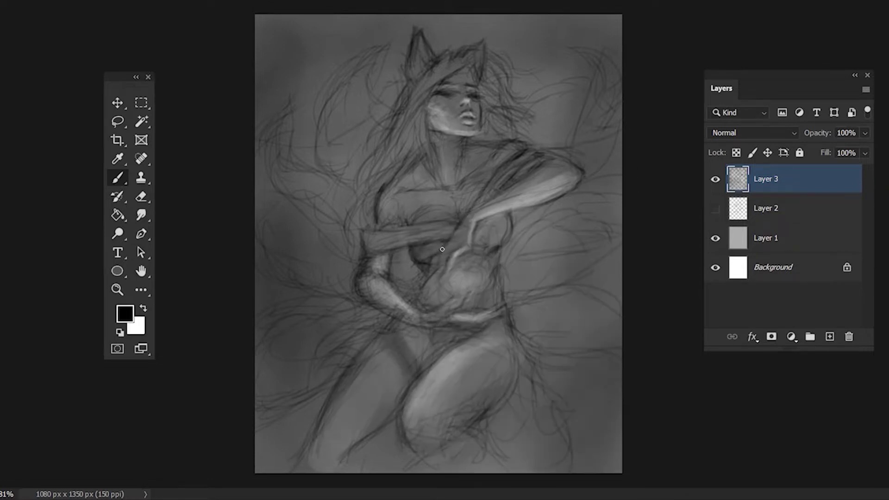
{"action": "left_click_drag", "start_coordinate": [505, 185], "coordinate": [528, 176]}
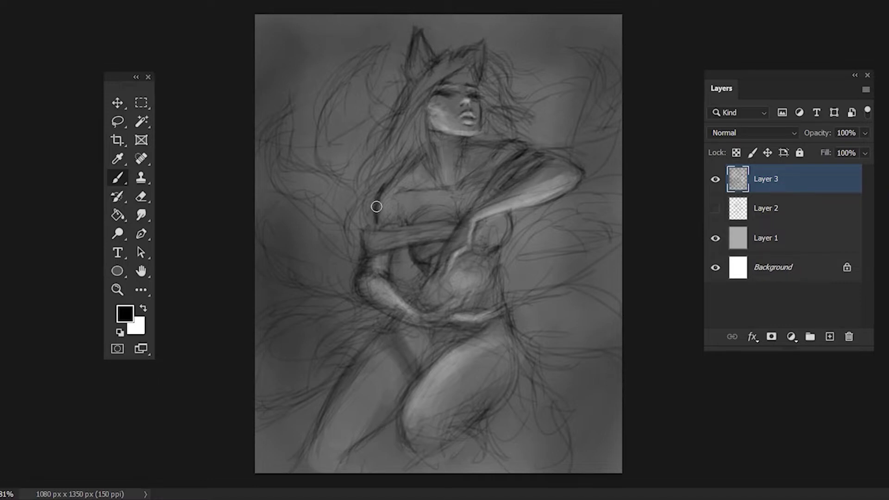
{"action": "left_click_drag", "start_coordinate": [510, 216], "coordinate": [485, 224]}
{"action": "mouse_move", "coordinate": [331, 400]}
{"action": "left_mouse_down"}
{"action": "mouse_move", "coordinate": [338, 453]}
{"action": "mouse_move", "coordinate": [409, 333]}
{"action": "mouse_move", "coordinate": [475, 319]}
{"action": "left_mouse_up"}
{"action": "left_click_drag", "start_coordinate": [478, 406], "coordinate": [505, 320]}
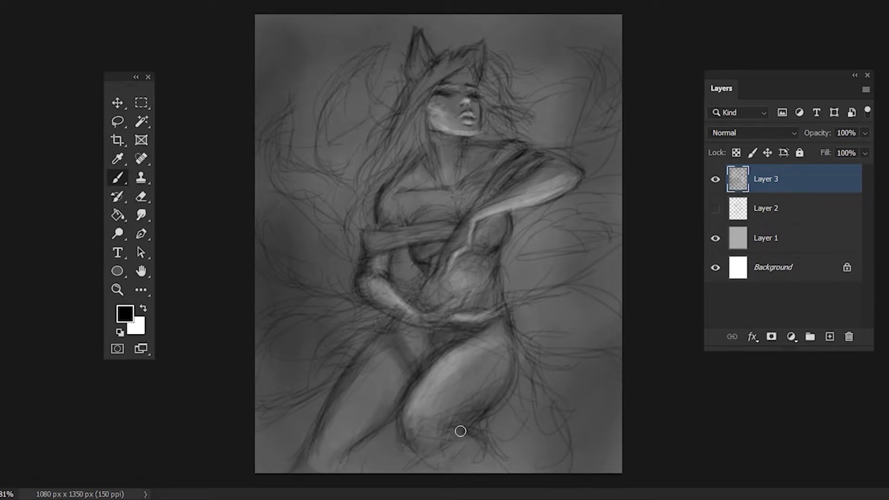
{"action": "left_click_drag", "start_coordinate": [431, 120], "coordinate": [461, 57]}
{"action": "left_click_drag", "start_coordinate": [417, 92], "coordinate": [389, 167]}
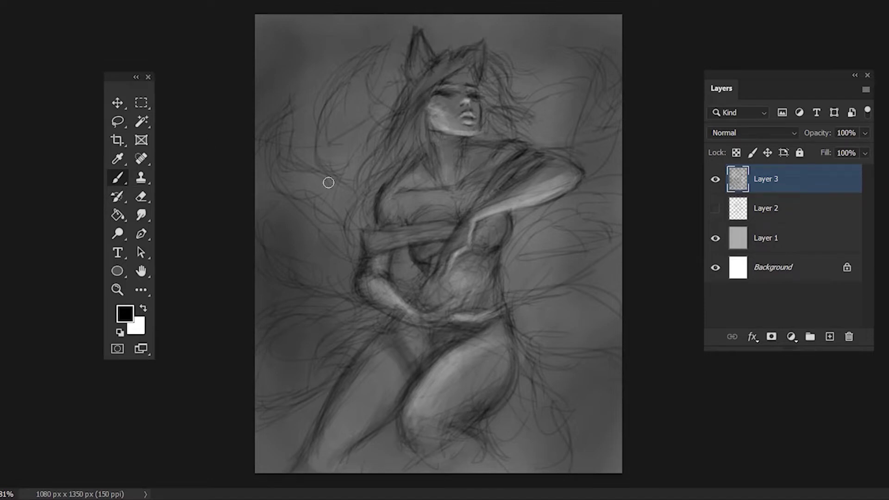
With a larger brush, darken the lower-left hip, thigh, arm, torso, hair and right hip
{"action": "key", "text": "bracketright"}
{"action": "key", "text": "bracketright"}
{"action": "key", "text": "bracketright"}
{"action": "mouse_move", "coordinate": [324, 356]}
{"action": "left_mouse_down"}
{"action": "mouse_move", "coordinate": [383, 320]}
{"action": "mouse_move", "coordinate": [359, 310]}
{"action": "mouse_move", "coordinate": [399, 463]}
{"action": "left_mouse_up"}
{"action": "left_click_drag", "start_coordinate": [343, 297], "coordinate": [343, 253]}
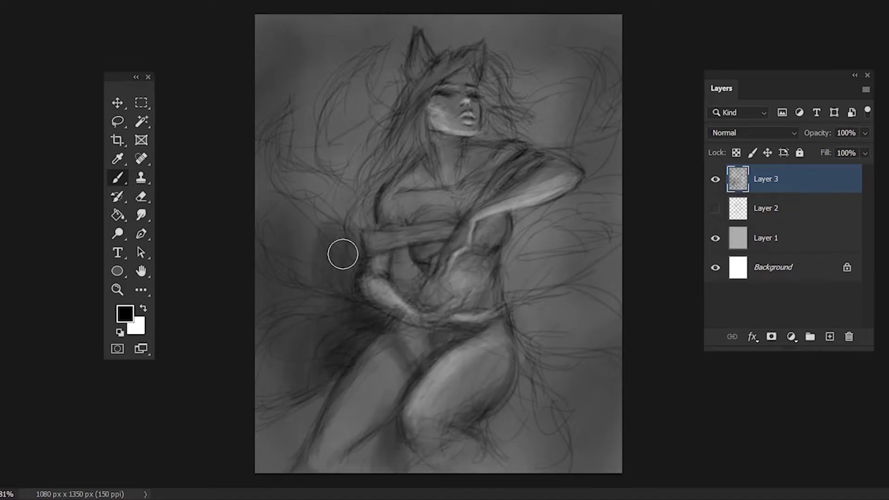
{"action": "right_click", "coordinate": [449, 226]}
{"action": "mouse_move", "coordinate": [417, 292]}
{"action": "left_mouse_down"}
{"action": "mouse_move", "coordinate": [411, 246]}
{"action": "mouse_move", "coordinate": [403, 301]}
{"action": "left_mouse_up"}
{"action": "mouse_move", "coordinate": [370, 232]}
{"action": "left_mouse_down"}
{"action": "mouse_move", "coordinate": [352, 185]}
{"action": "mouse_move", "coordinate": [348, 119]}
{"action": "left_mouse_up"}
{"action": "mouse_move", "coordinate": [510, 222]}
{"action": "left_mouse_down"}
{"action": "mouse_move", "coordinate": [526, 385]}
{"action": "mouse_move", "coordinate": [560, 401]}
{"action": "left_mouse_up"}
Sample mid-greys, set a smaller brush and add a dark stroke on the chest
{"action": "left_click", "coordinate": [439, 209], "text": "alt"}
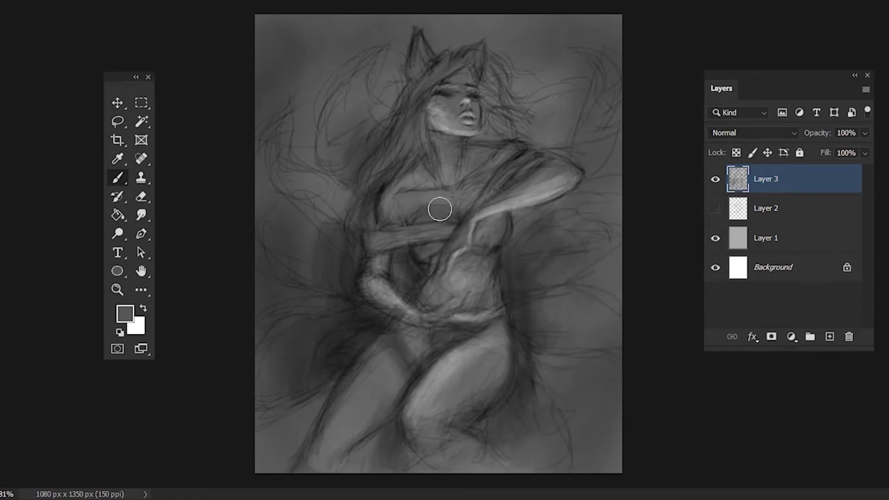
{"action": "right_click", "coordinate": [458, 197]}
{"action": "left_click", "coordinate": [408, 190]}
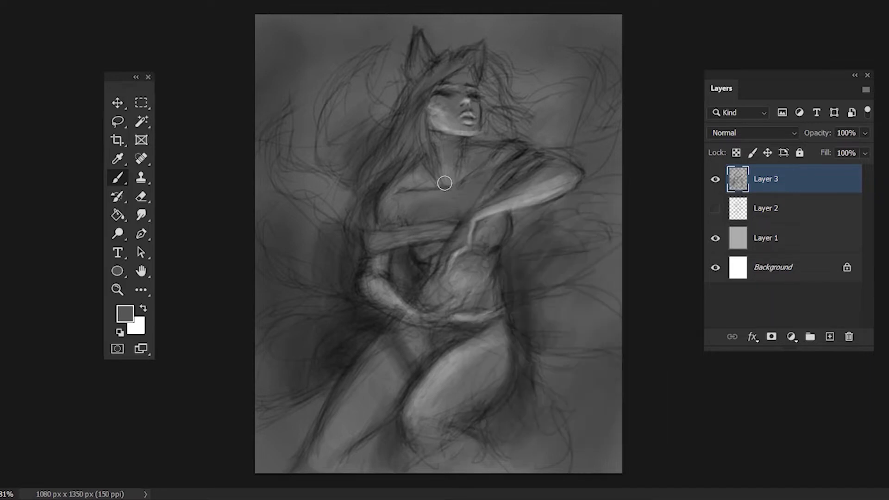
{"action": "left_click", "coordinate": [440, 184], "text": "alt"}
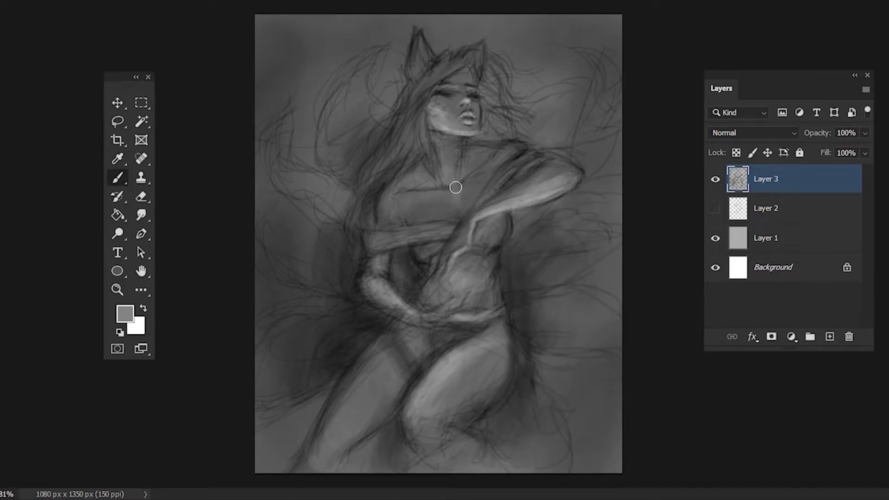
{"action": "key", "text": "d"}
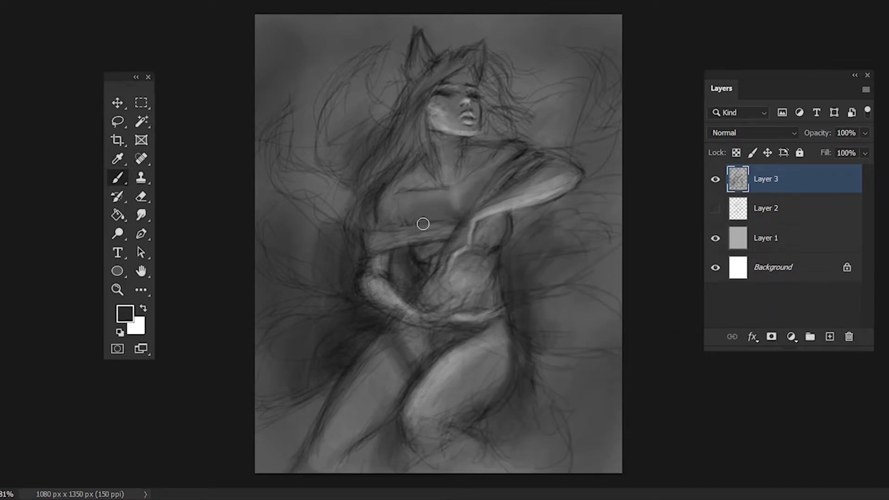
{"action": "left_click_drag", "start_coordinate": [388, 196], "coordinate": [417, 170]}
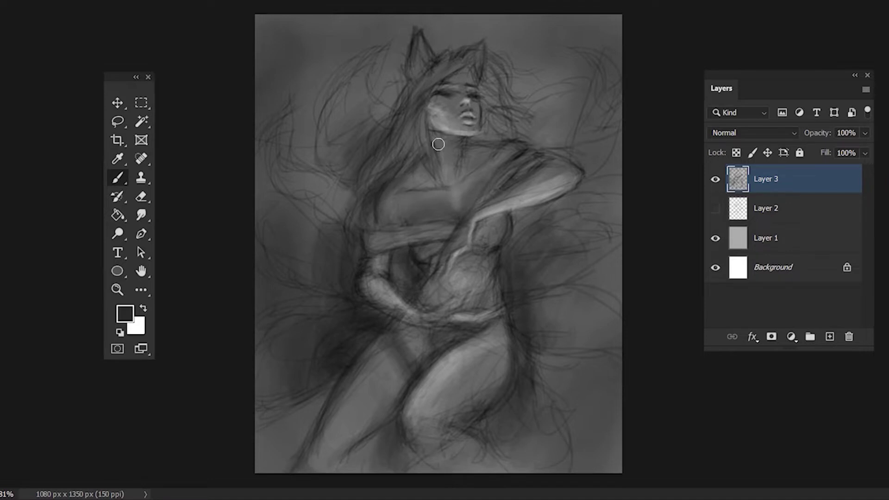
Enlarge the brush and sample dark, black and medium greys from the canvas
{"action": "right_click", "coordinate": [422, 212]}
{"action": "key", "text": "Return"}
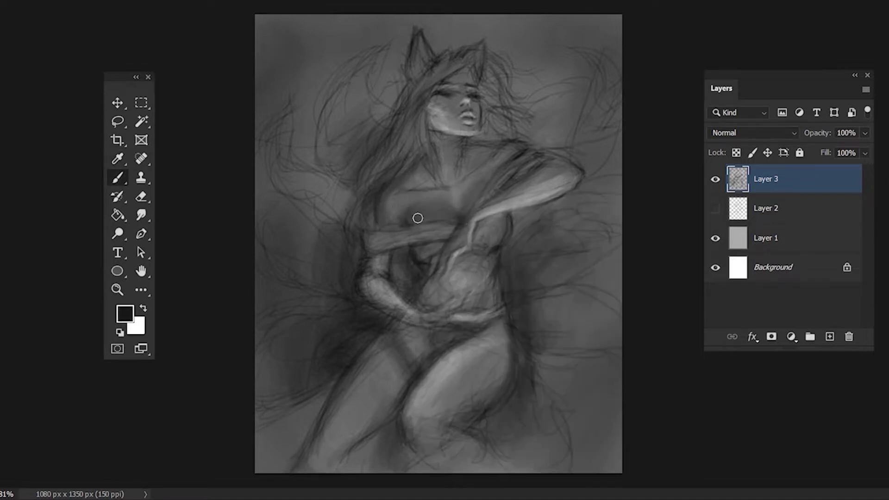
{"action": "left_click", "coordinate": [418, 218], "text": "alt"}
{"action": "left_click", "coordinate": [456, 183], "text": "alt"}
{"action": "left_click", "coordinate": [394, 191], "text": "alt"}
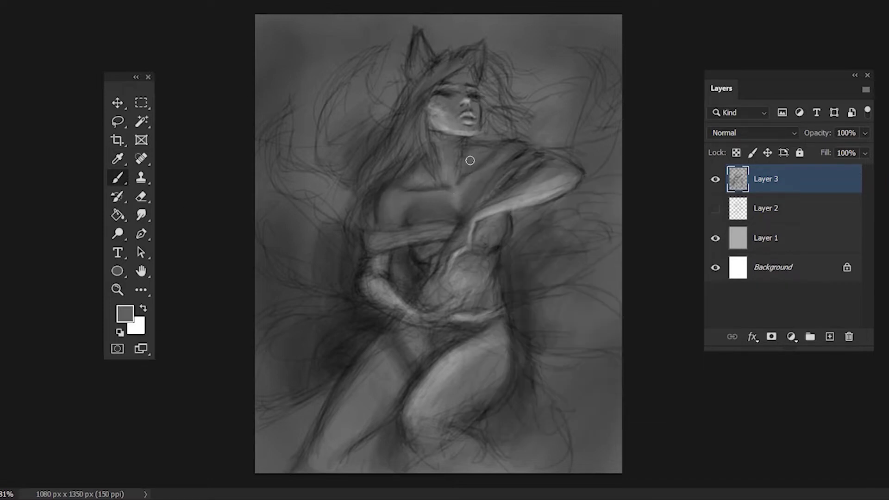
{"action": "key", "text": "x"}
{"action": "left_click", "coordinate": [499, 177], "text": "alt"}
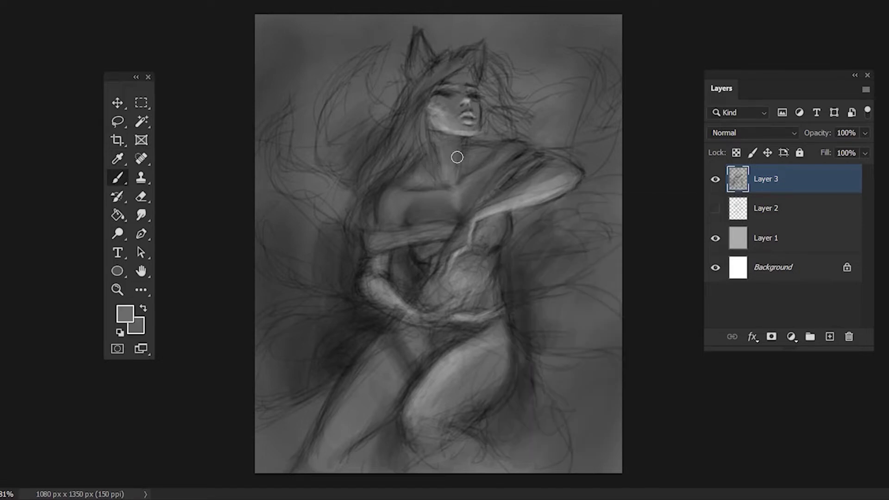
Reset colours and sample light greys from the chest area
{"action": "key", "text": "d"}
{"action": "key", "text": "x"}
{"action": "left_click", "coordinate": [460, 159], "text": "alt"}
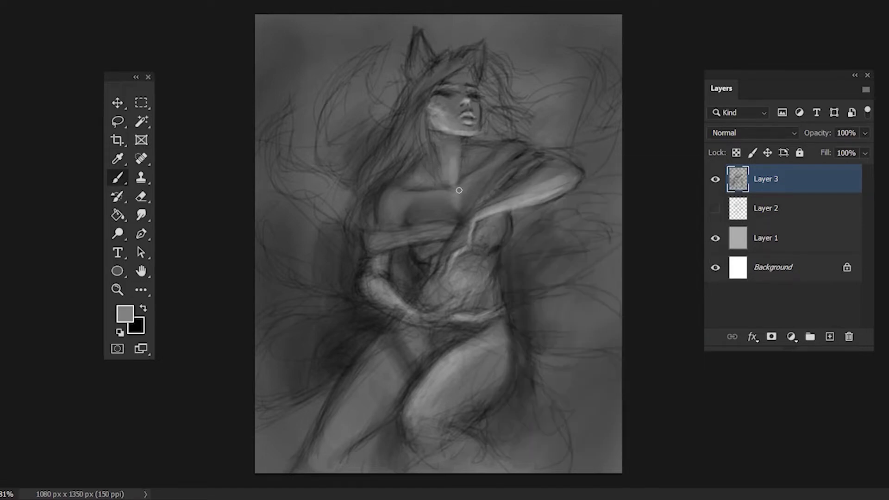
{"action": "key", "text": "d"}
{"action": "key", "text": "x"}
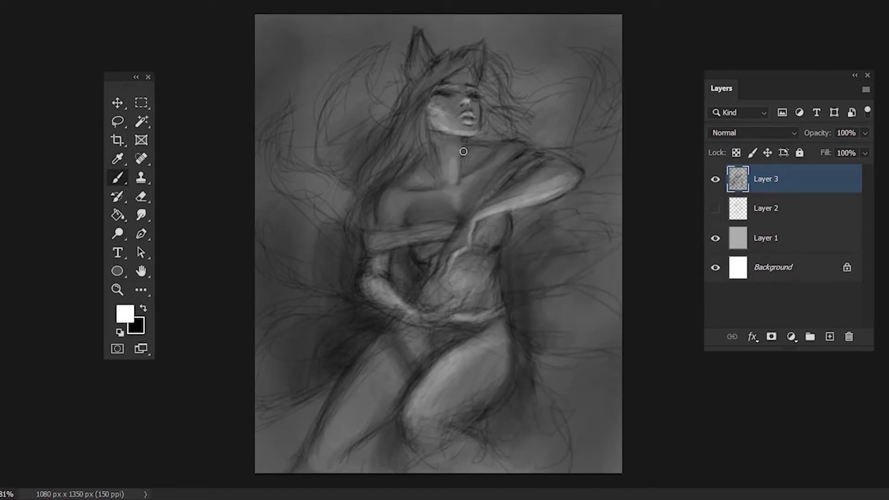
{"action": "left_click", "coordinate": [490, 165], "text": "alt"}
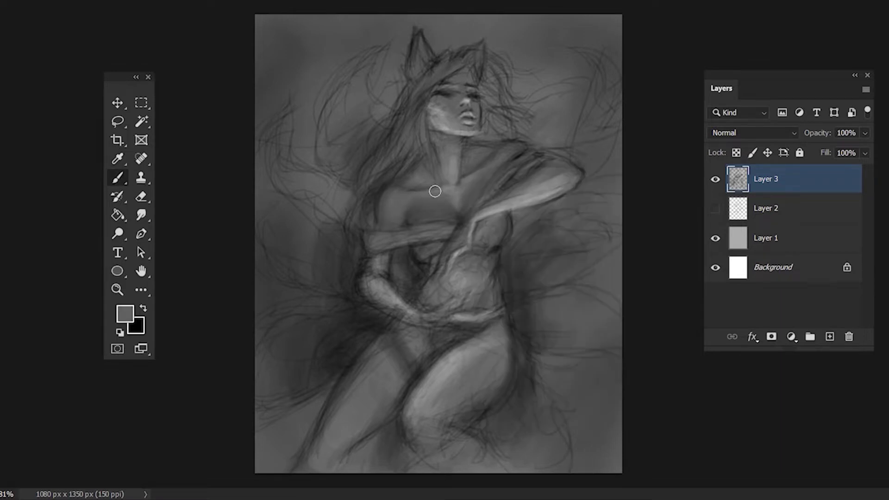
{"action": "left_click", "coordinate": [453, 195], "text": "alt"}
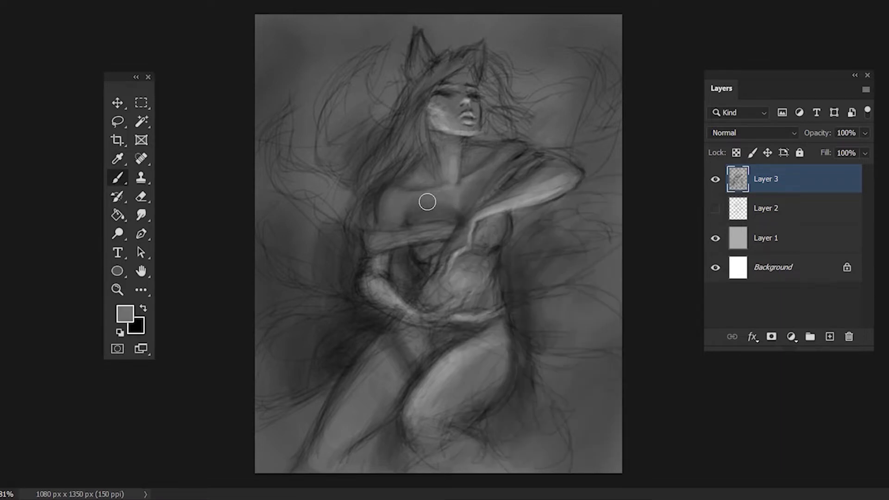
{"action": "left_click", "coordinate": [464, 207], "text": "alt"}
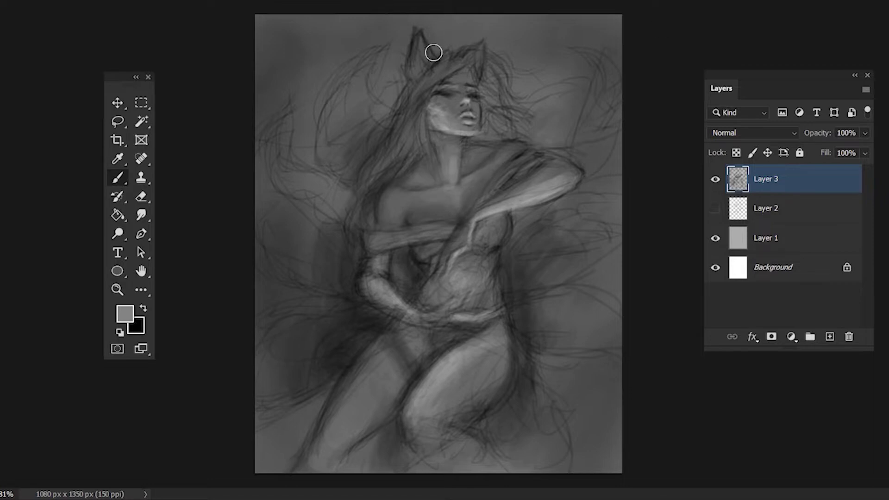
Sample a grey tone and paint light strokes over the jaw and neck below the chin
{"action": "right_click", "coordinate": [484, 171]}
{"action": "key", "text": "Escape"}
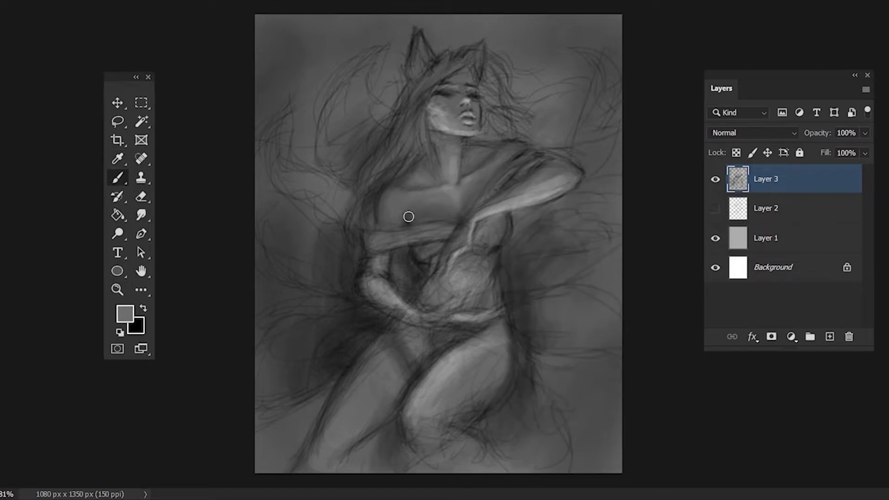
{"action": "left_click", "coordinate": [484, 136], "text": "alt"}
{"action": "left_click", "coordinate": [480, 199], "text": "alt"}
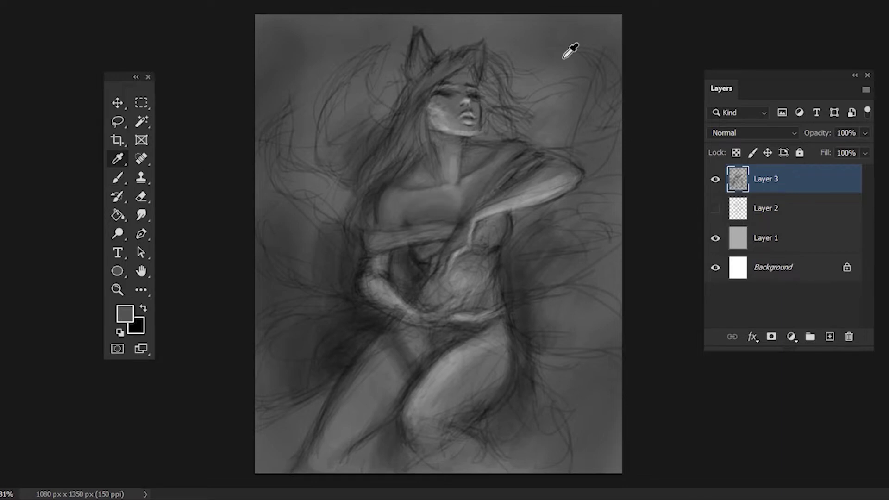
{"action": "key", "text": "x"}
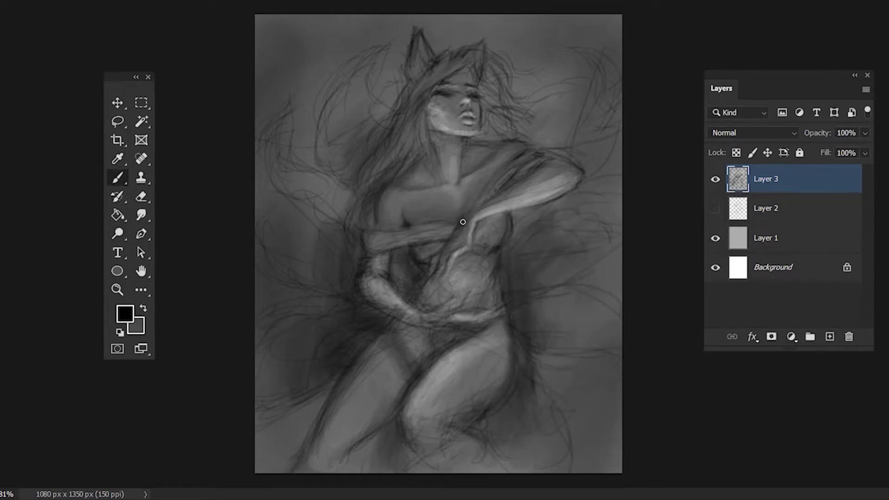
{"action": "left_click", "coordinate": [498, 131], "text": "alt"}
{"action": "right_click", "coordinate": [491, 153]}
{"action": "key", "text": "Escape"}
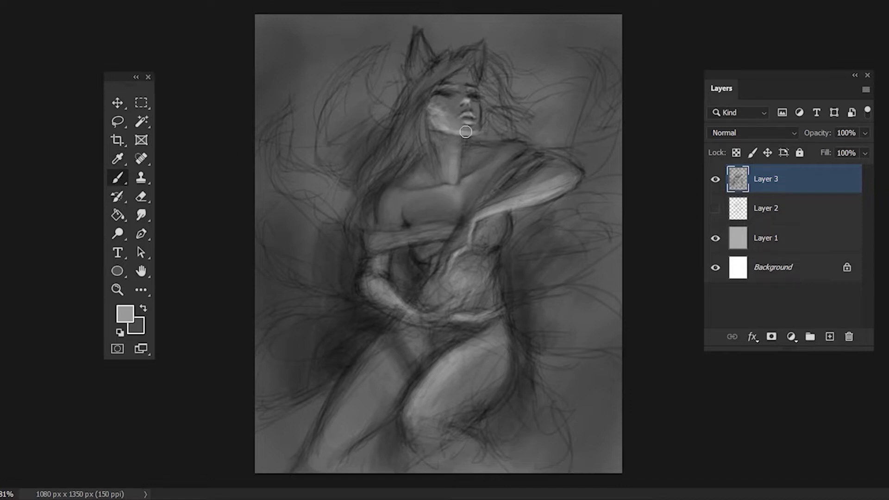
{"action": "left_click_drag", "start_coordinate": [466, 132], "coordinate": [442, 138]}
{"action": "left_click", "coordinate": [433, 159], "text": "alt"}
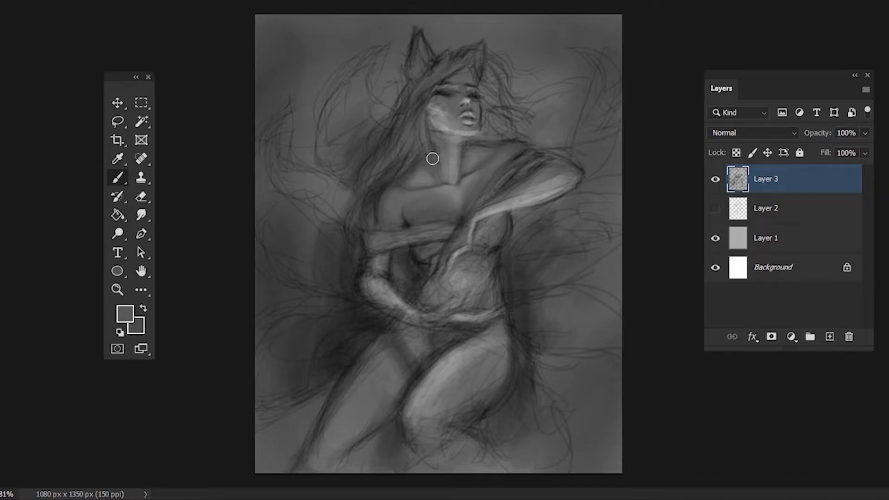
Sample black and several face greys, then swap the painting colours
{"action": "left_click", "coordinate": [466, 79], "text": "alt"}
{"action": "right_click", "coordinate": [436, 181]}
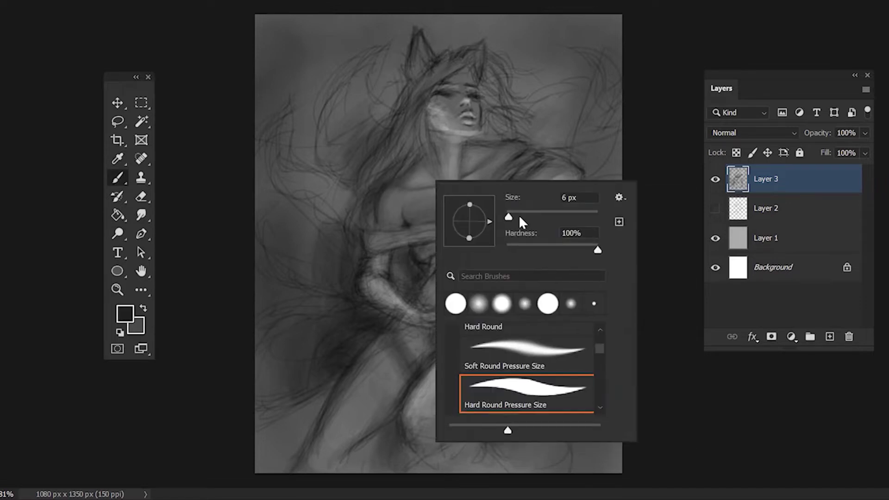
{"action": "key", "text": "Escape"}
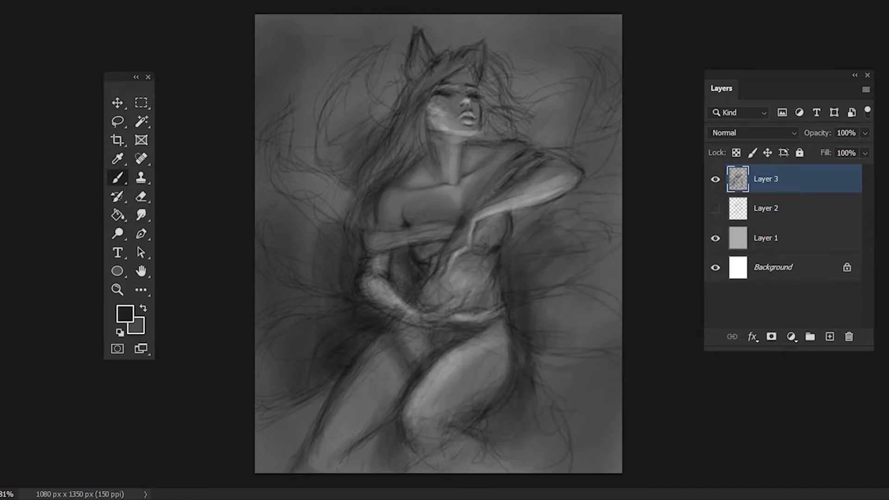
{"action": "key", "text": "d"}
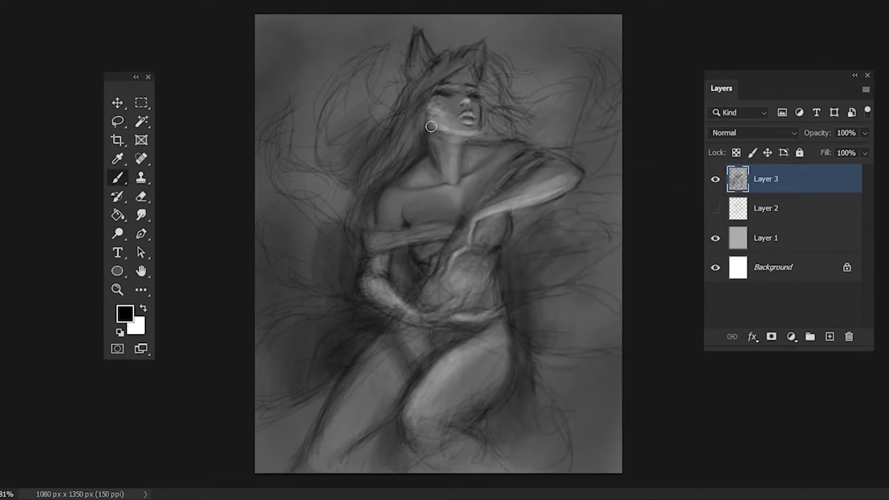
{"action": "left_click", "coordinate": [434, 123], "text": "alt"}
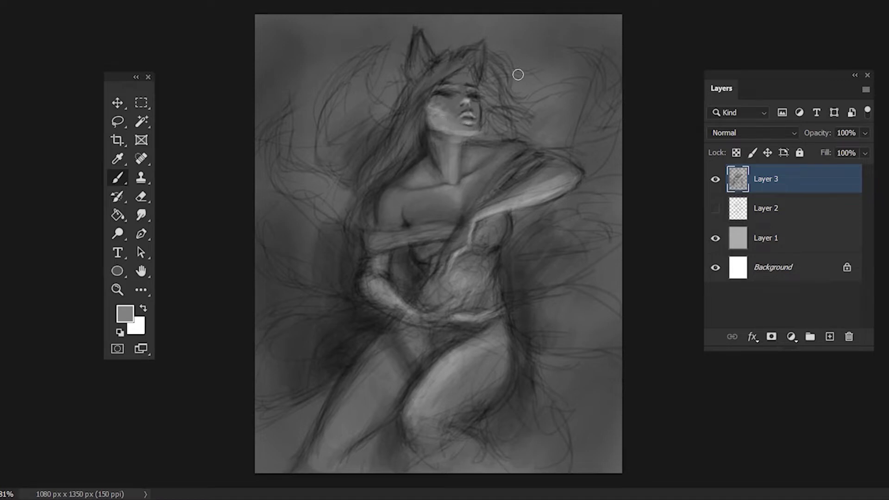
{"action": "left_click", "coordinate": [439, 139], "text": "alt"}
{"action": "left_click", "coordinate": [432, 172], "text": "alt"}
{"action": "left_click", "coordinate": [144, 309]}
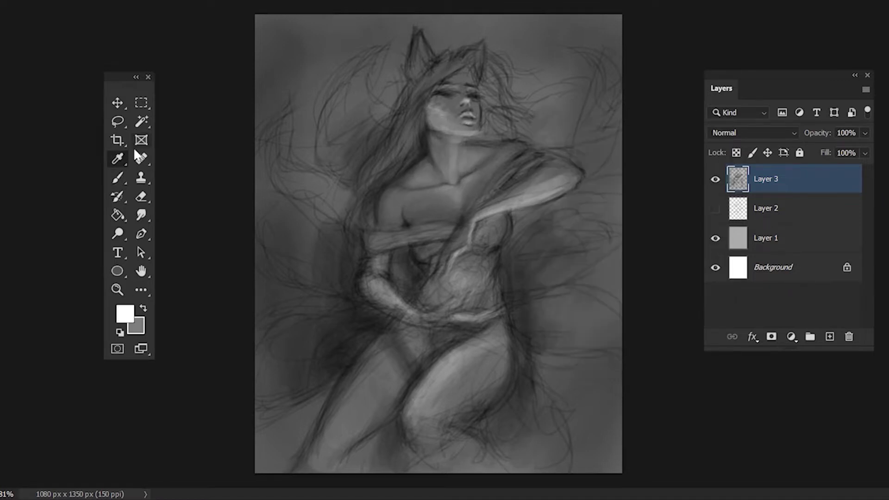
Sample more face greys, toggling between black and white painting colours
{"action": "left_click", "coordinate": [479, 144], "text": "alt"}
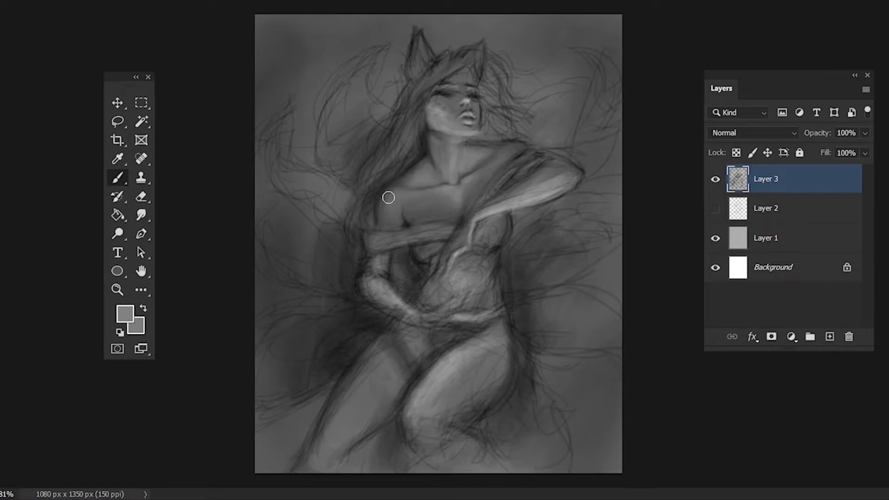
{"action": "key", "text": "d"}
{"action": "left_click", "coordinate": [383, 174], "text": "alt"}
{"action": "key", "text": "d"}
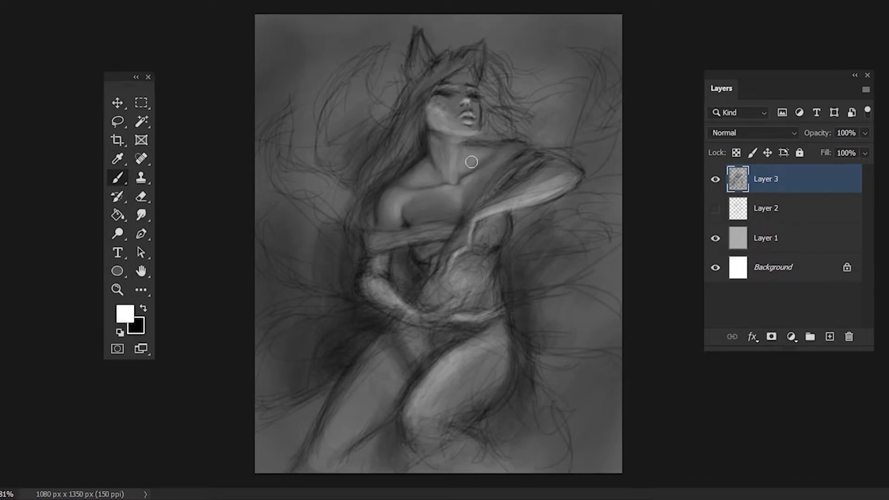
{"action": "left_click", "coordinate": [431, 128], "text": "alt"}
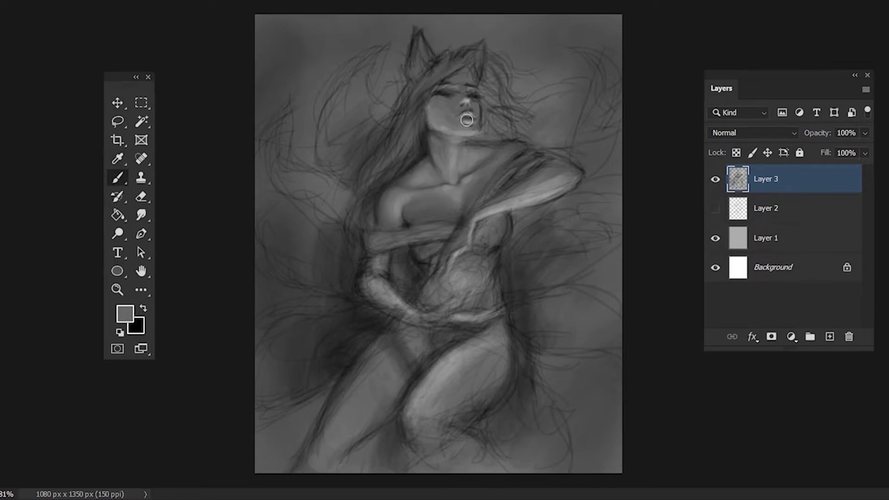
{"action": "key", "text": "x"}
{"action": "left_click", "coordinate": [432, 119], "text": "alt"}
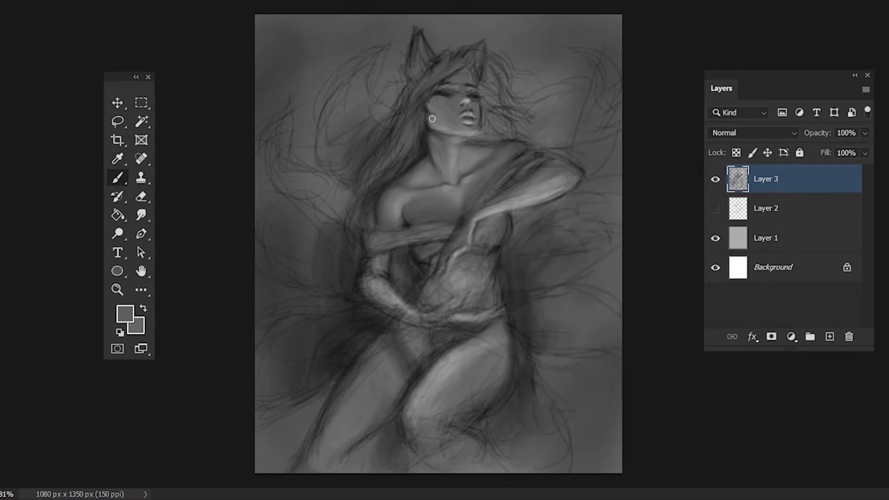
{"action": "left_click", "coordinate": [433, 105], "text": "alt"}
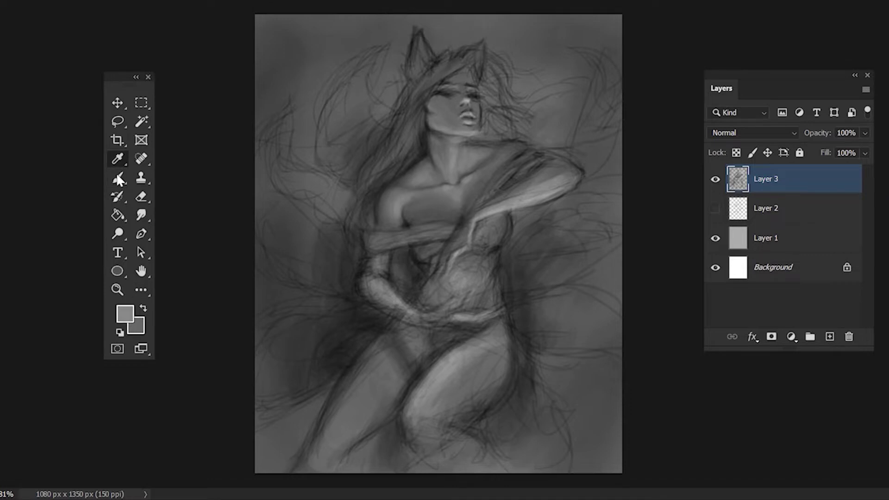
Sample near-black from the hair and a mid grey, and enlarge the brush
{"action": "key", "text": "d"}
{"action": "key", "text": "x"}
{"action": "left_click", "coordinate": [448, 120], "text": "alt"}
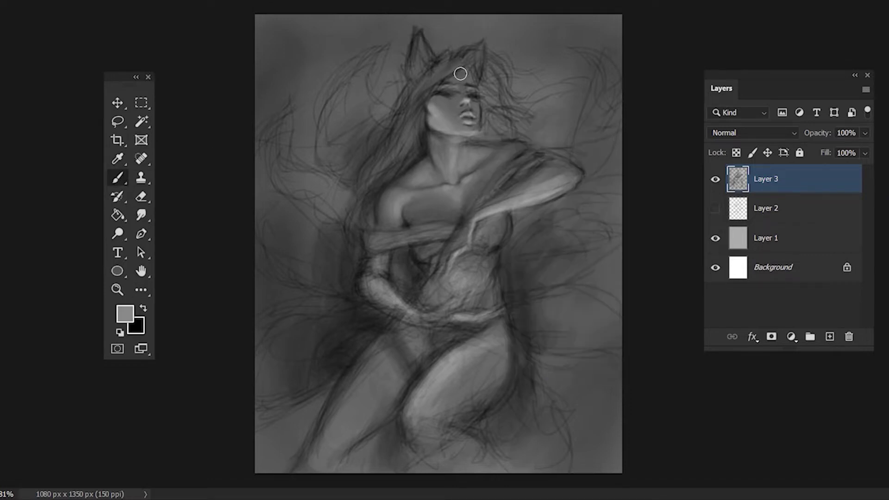
{"action": "left_click", "coordinate": [478, 65], "text": "alt"}
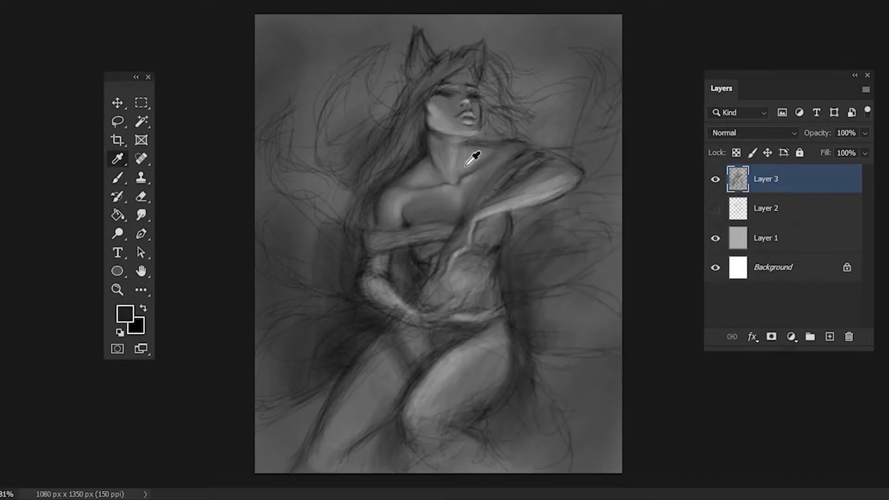
{"action": "left_click", "coordinate": [465, 111], "text": "alt"}
{"action": "right_click", "coordinate": [474, 99]}
{"action": "key", "text": "Escape"}
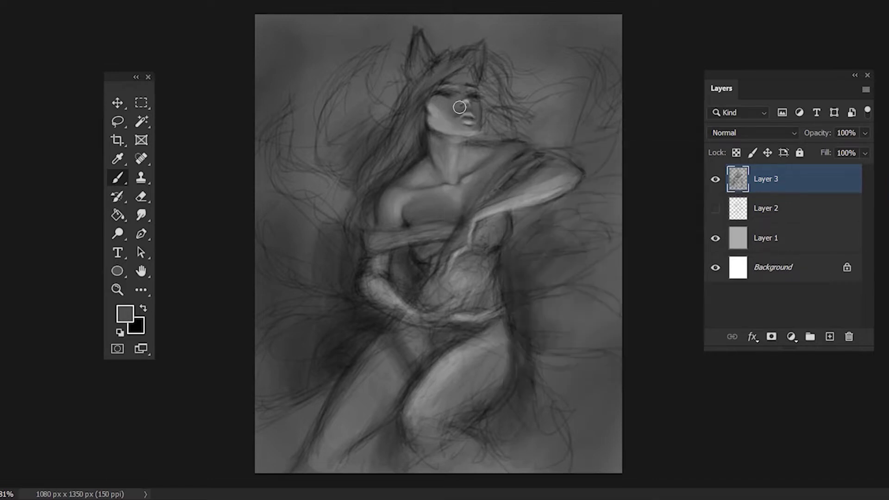
Shrink the brush to a finer size and sample mid and lighter face greys
{"action": "key", "text": "x"}
{"action": "right_click", "coordinate": [464, 86]}
{"action": "key", "text": "Escape"}
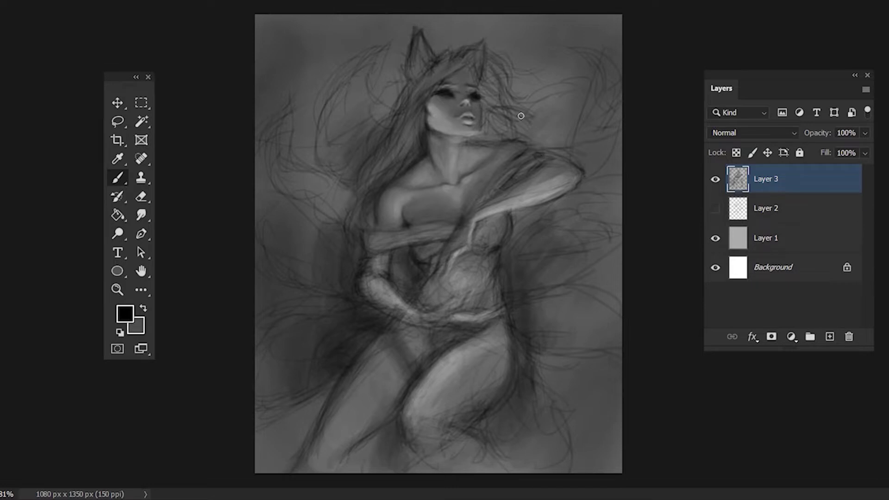
{"action": "left_click", "coordinate": [468, 86], "text": "alt"}
{"action": "left_click", "coordinate": [445, 85], "text": "alt"}
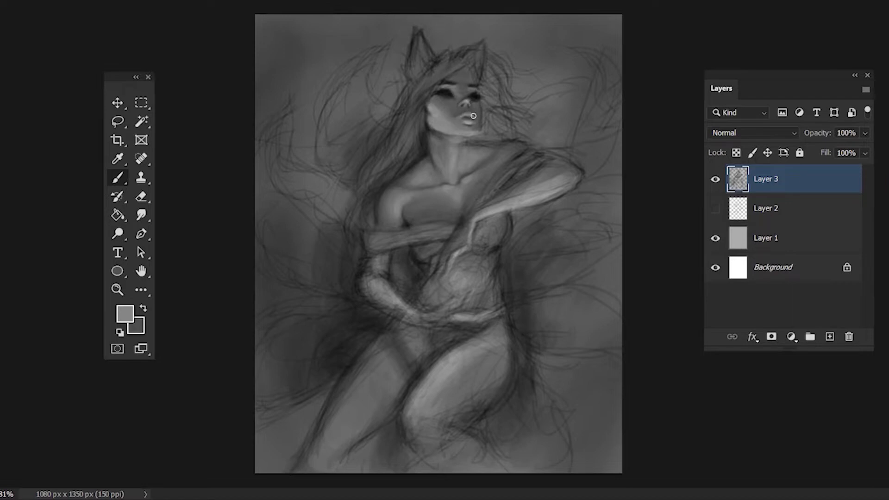
Paint dark hair strokes by the cheek and brighten the neck with a light stroke
{"action": "key", "text": "d"}
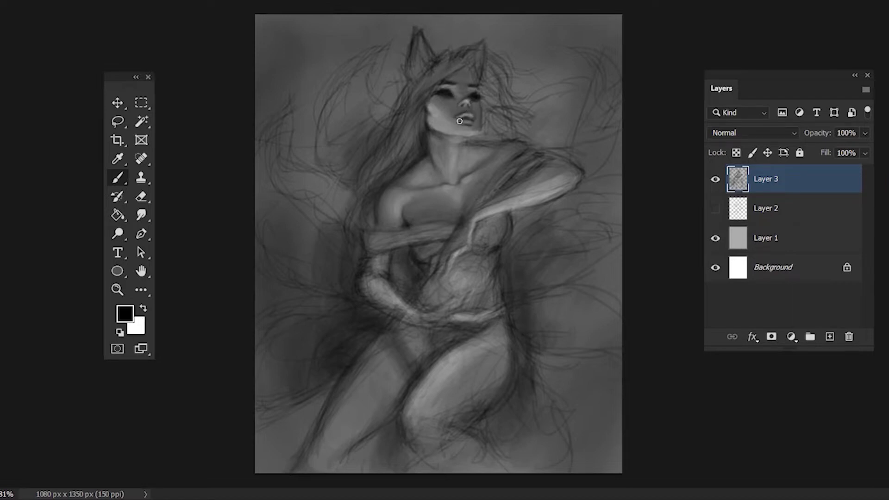
{"action": "left_click", "coordinate": [472, 116], "text": "alt"}
{"action": "key", "text": "d"}
{"action": "mouse_move", "coordinate": [451, 161]}
{"action": "left_mouse_down"}
{"action": "mouse_move", "coordinate": [429, 123]}
{"action": "mouse_move", "coordinate": [440, 162]}
{"action": "mouse_move", "coordinate": [394, 179]}
{"action": "mouse_move", "coordinate": [454, 72]}
{"action": "mouse_move", "coordinate": [439, 82]}
{"action": "mouse_move", "coordinate": [487, 100]}
{"action": "left_mouse_up"}
{"action": "left_click", "coordinate": [144, 309]}
Paint light, then dark, strands into the hair right of the face
{"action": "right_click", "coordinate": [462, 56]}
{"action": "left_click_drag", "start_coordinate": [477, 62], "coordinate": [482, 111]}
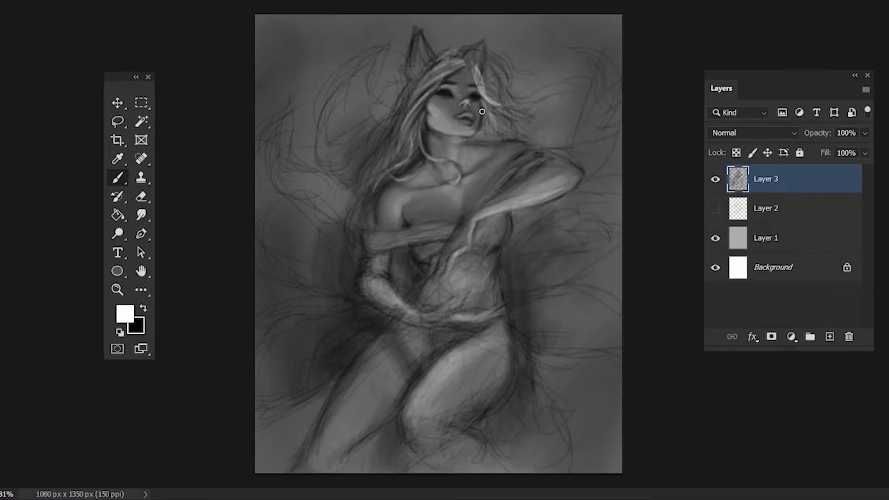
{"action": "mouse_move", "coordinate": [498, 65]}
{"action": "left_mouse_down"}
{"action": "mouse_move", "coordinate": [468, 144]}
{"action": "mouse_move", "coordinate": [533, 149]}
{"action": "left_mouse_up"}
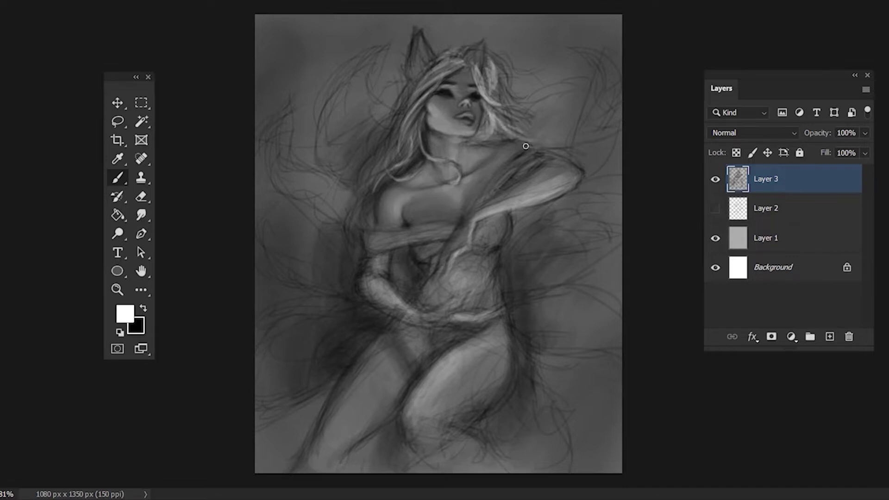
{"action": "key", "text": "x"}
{"action": "left_click_drag", "start_coordinate": [478, 80], "coordinate": [491, 125]}
{"action": "left_click_drag", "start_coordinate": [493, 67], "coordinate": [501, 136]}
Reset to black with a smaller brush and darken both fox ears
{"action": "left_click", "coordinate": [416, 91], "text": "alt"}
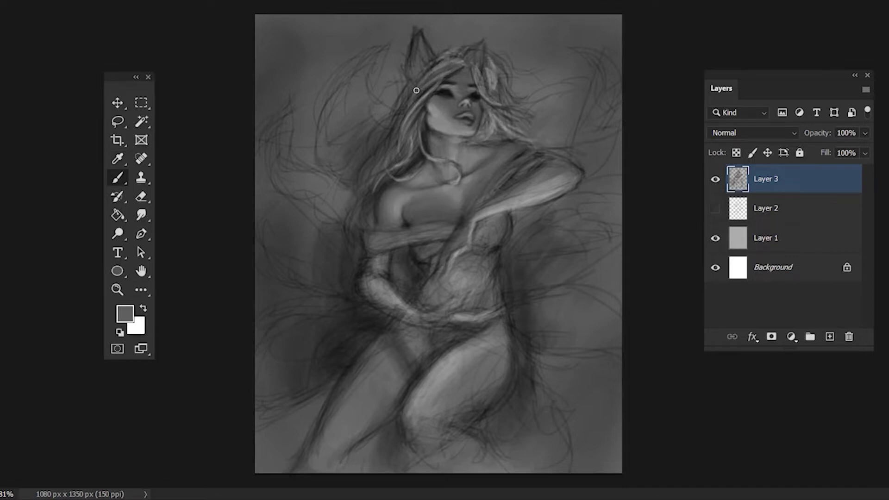
{"action": "right_click", "coordinate": [468, 134]}
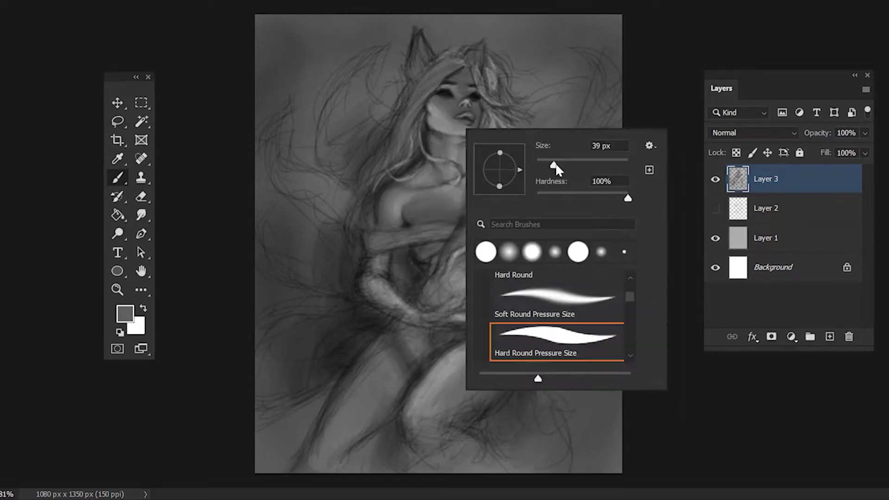
{"action": "key", "text": "Escape"}
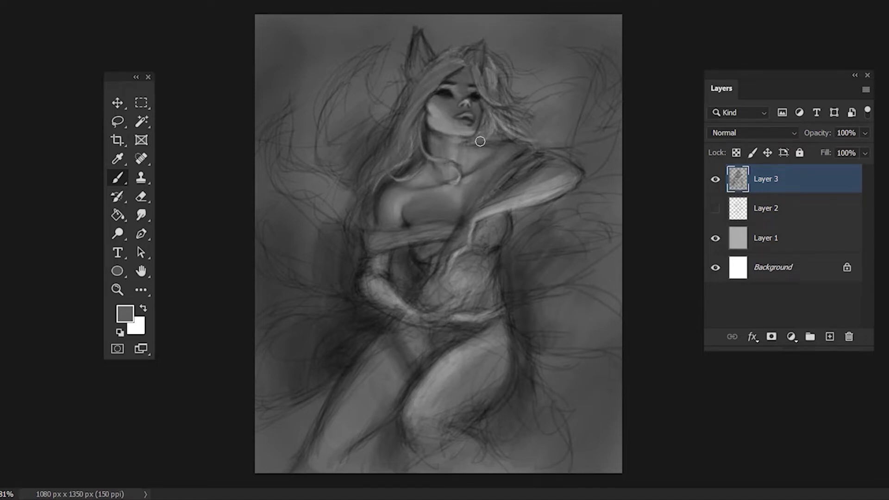
{"action": "key", "text": "d"}
{"action": "right_click", "coordinate": [463, 116]}
{"action": "key", "text": "Escape"}
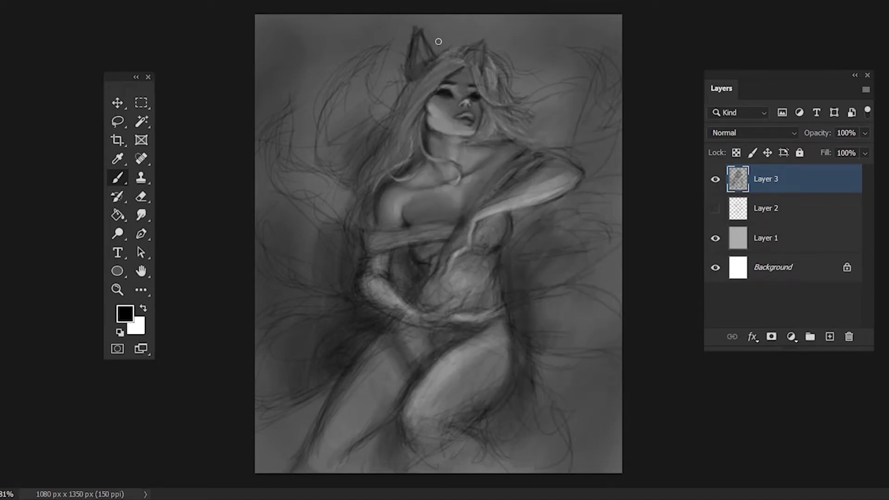
{"action": "left_click_drag", "start_coordinate": [481, 41], "coordinate": [484, 64]}
{"action": "left_click_drag", "start_coordinate": [424, 44], "coordinate": [411, 79]}
Paint dark hair between the ears and down both sides of the head
{"action": "left_click", "coordinate": [478, 48], "text": "alt"}
{"action": "right_click", "coordinate": [419, 144]}
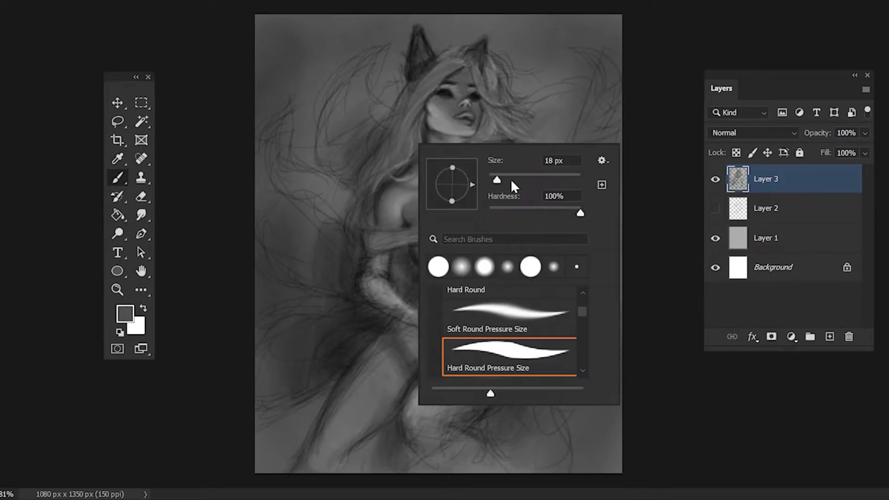
{"action": "key", "text": "Escape"}
{"action": "left_click", "coordinate": [476, 49], "text": "alt"}
{"action": "left_click", "coordinate": [281, 149], "text": "alt"}
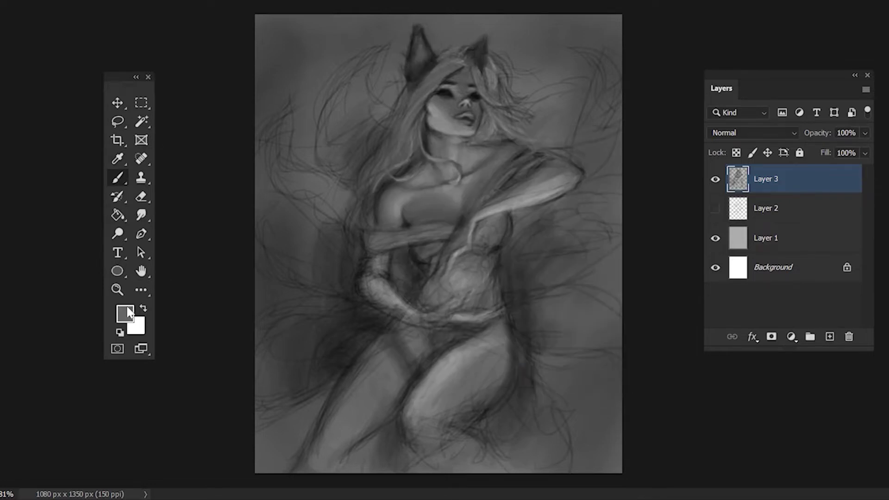
{"action": "key", "text": "d"}
{"action": "mouse_move", "coordinate": [464, 46]}
{"action": "left_mouse_down"}
{"action": "mouse_move", "coordinate": [406, 95]}
{"action": "mouse_move", "coordinate": [380, 153]}
{"action": "left_mouse_up"}
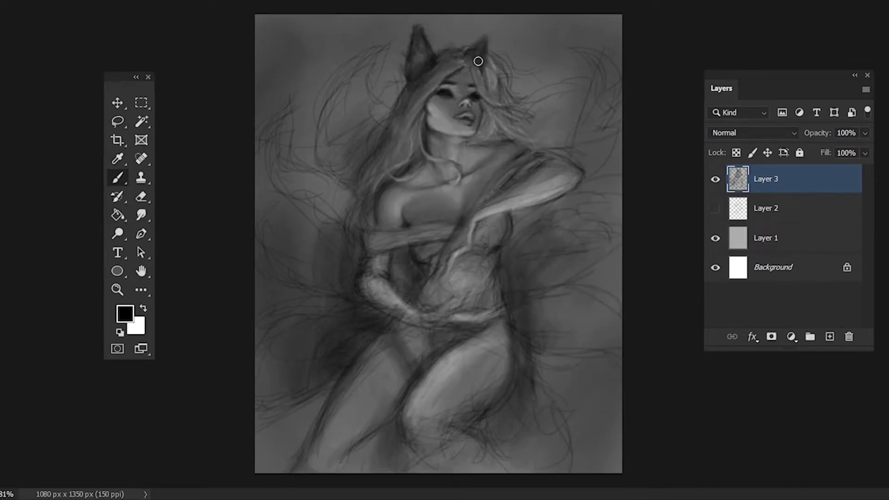
{"action": "left_click_drag", "start_coordinate": [479, 61], "coordinate": [495, 100]}
{"action": "left_click_drag", "start_coordinate": [492, 62], "coordinate": [484, 136]}
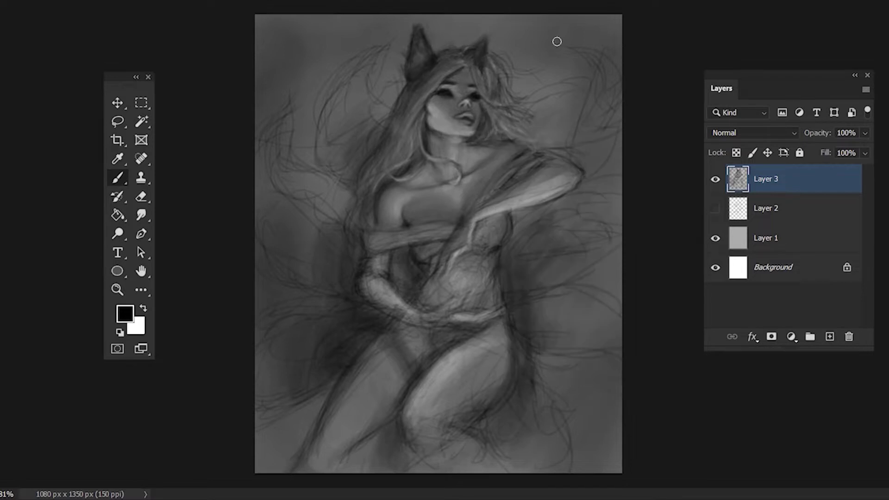
Sample dark and lighter greys from the face and chin while resizing the brush
{"action": "left_click", "coordinate": [490, 119], "text": "alt"}
{"action": "right_click", "coordinate": [492, 131]}
{"action": "key", "text": "Return"}
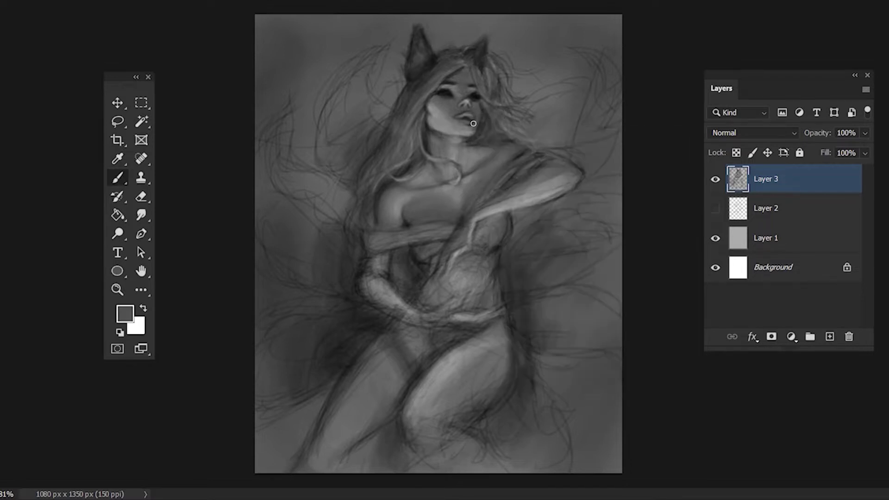
{"action": "left_click", "coordinate": [485, 105], "text": "alt"}
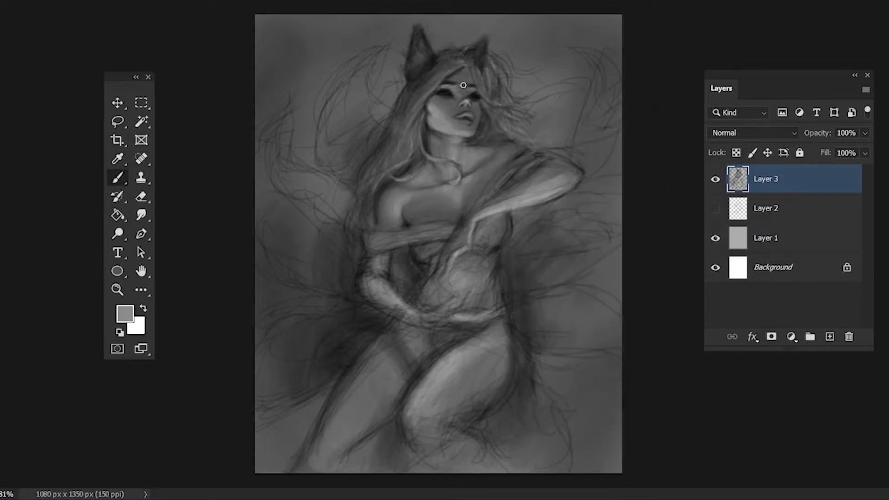
{"action": "key", "text": "x"}
{"action": "left_click", "coordinate": [455, 111], "text": "alt"}
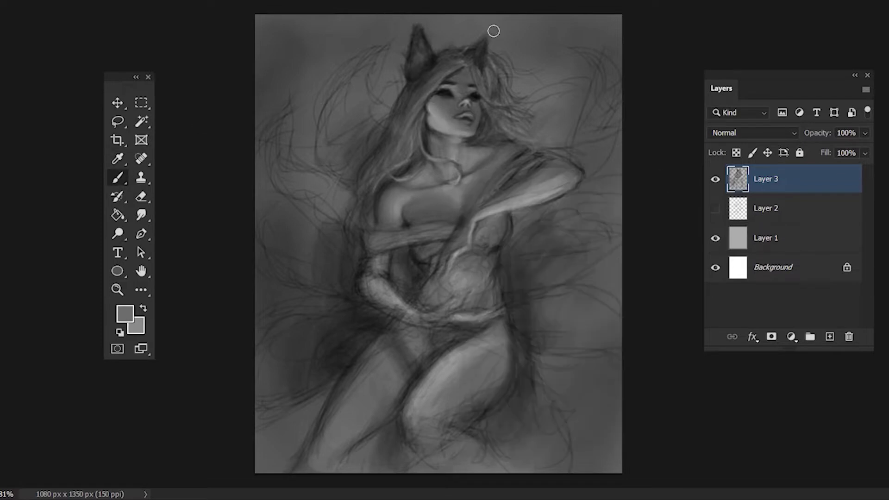
{"action": "left_click", "coordinate": [448, 131], "text": "alt"}
{"action": "right_click", "coordinate": [477, 87]}
{"action": "key", "text": "Escape"}
{"action": "left_click", "coordinate": [474, 100], "text": "alt"}
Sample mid greys from the face, resetting colours to black and white between samples
{"action": "key", "text": "d"}
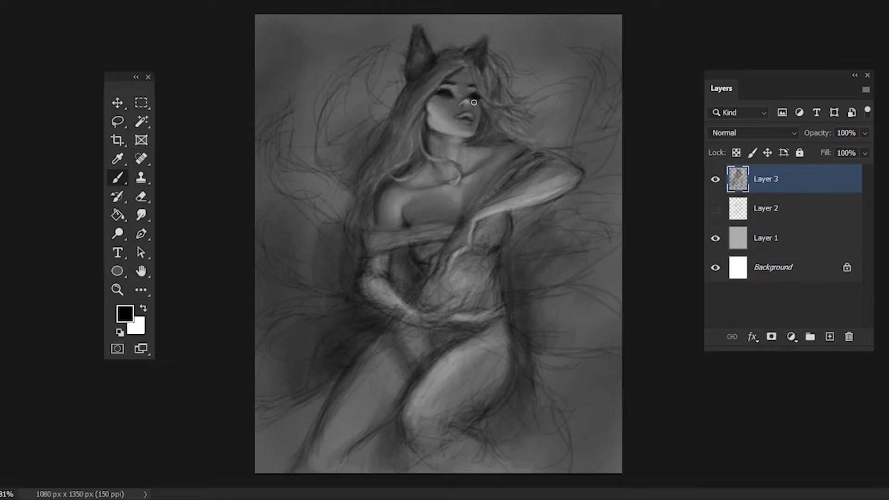
{"action": "left_click", "coordinate": [468, 102], "text": "alt"}
{"action": "key", "text": "d"}
{"action": "left_click", "coordinate": [455, 118], "text": "alt"}
{"action": "left_click", "coordinate": [461, 122], "text": "alt"}
{"action": "key", "text": "x"}
{"action": "left_click", "coordinate": [500, 80], "text": "alt"}
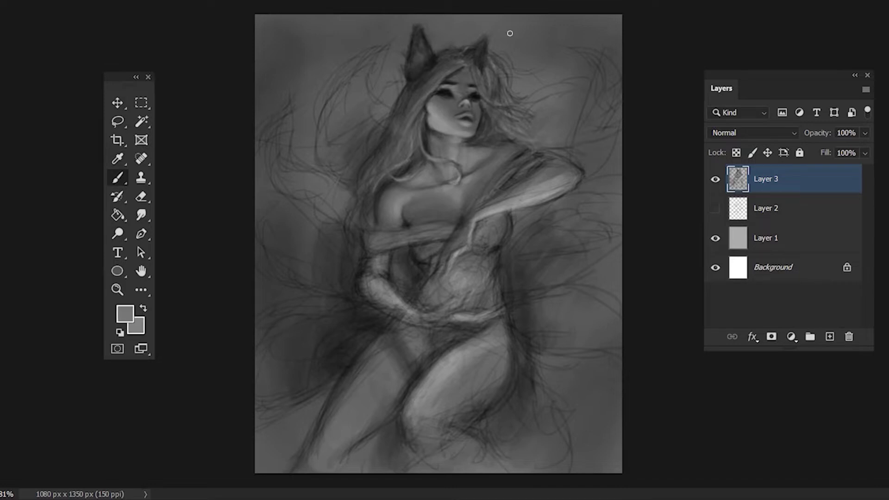
{"action": "key", "text": "d"}
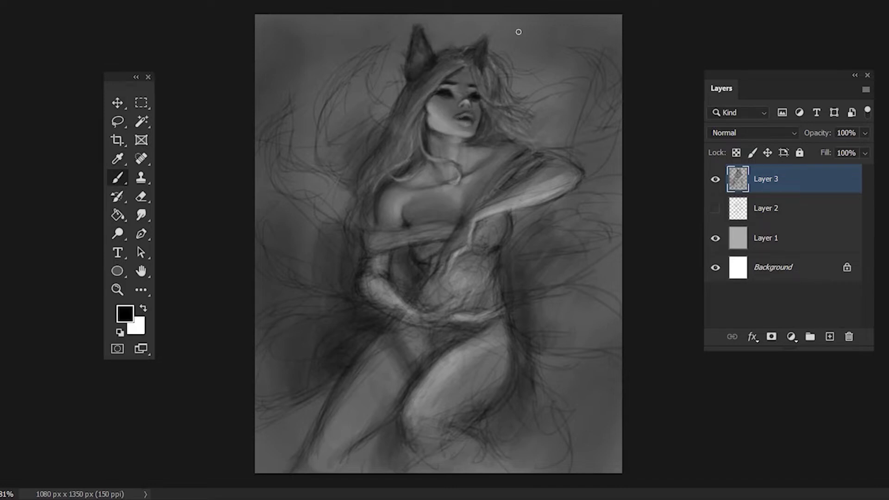
Sample greys from the face, hair, lips, neck and chest for tonal touches
{"action": "left_click", "coordinate": [464, 118], "text": "alt"}
{"action": "key", "text": "d"}
{"action": "left_click", "coordinate": [480, 117], "text": "alt"}
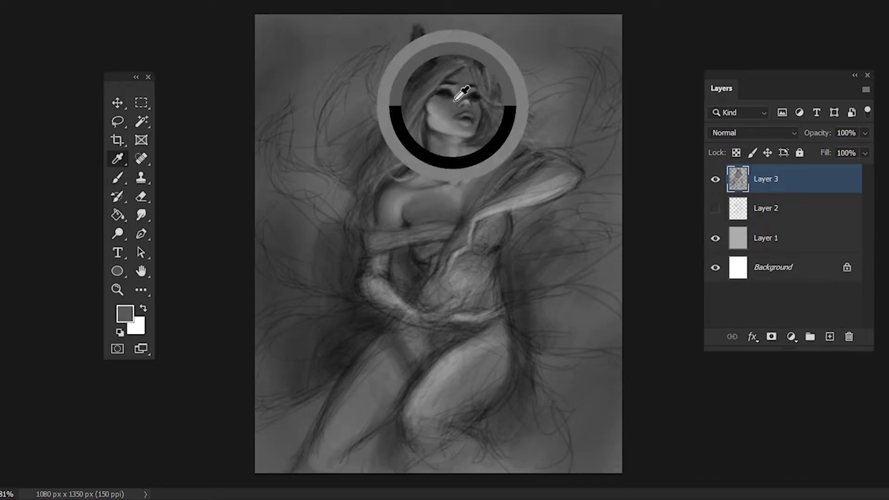
{"action": "left_click", "coordinate": [480, 116], "text": "alt"}
{"action": "left_click", "coordinate": [414, 35], "text": "alt"}
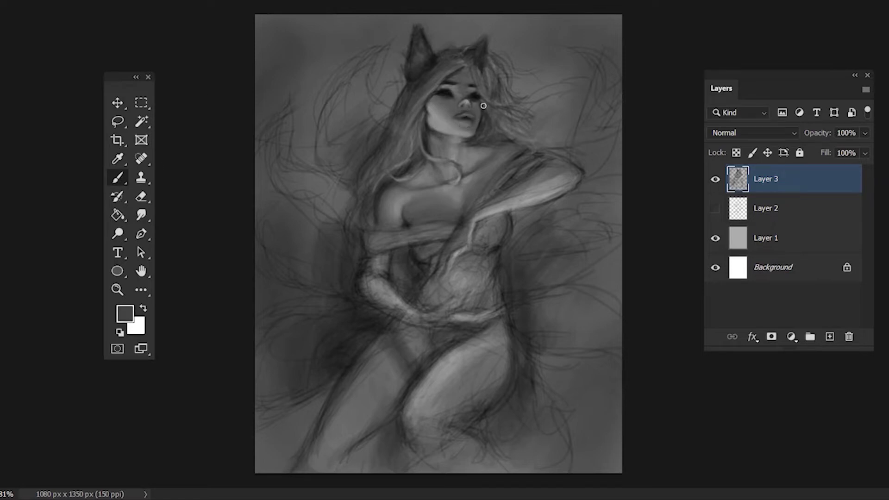
{"action": "key", "text": "d"}
{"action": "left_click", "coordinate": [468, 113], "text": "alt"}
{"action": "key", "text": "d"}
{"action": "key", "text": "d"}
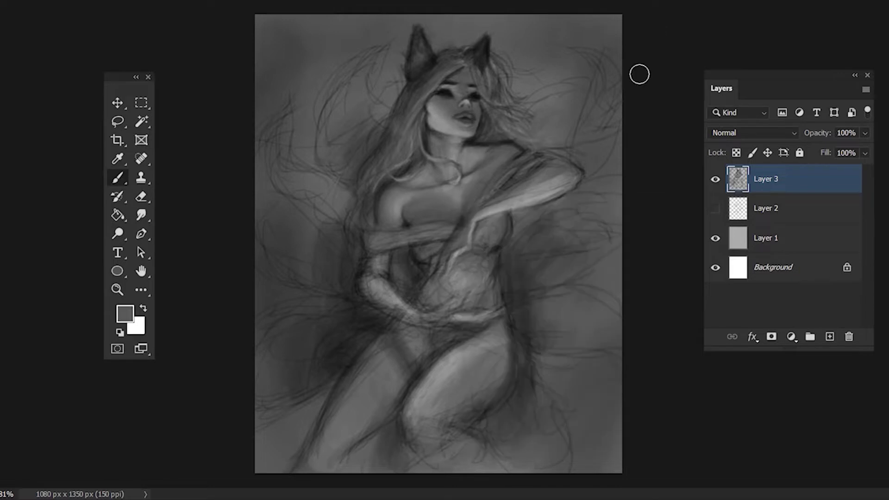
{"action": "left_click", "coordinate": [524, 132], "text": "alt"}
{"action": "left_click", "coordinate": [488, 171], "text": "alt"}
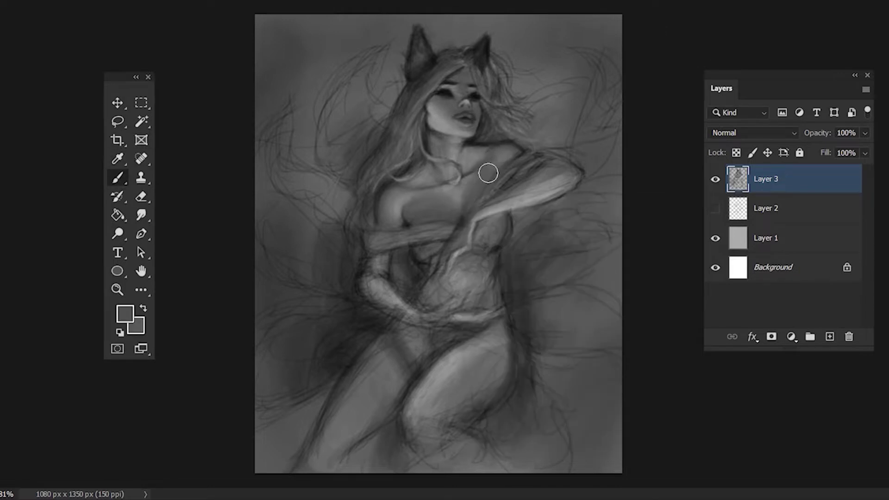
Sample several greys around the neck and torso, then reset the paint colour to black
{"action": "key", "text": "d"}
{"action": "right_click", "coordinate": [456, 243]}
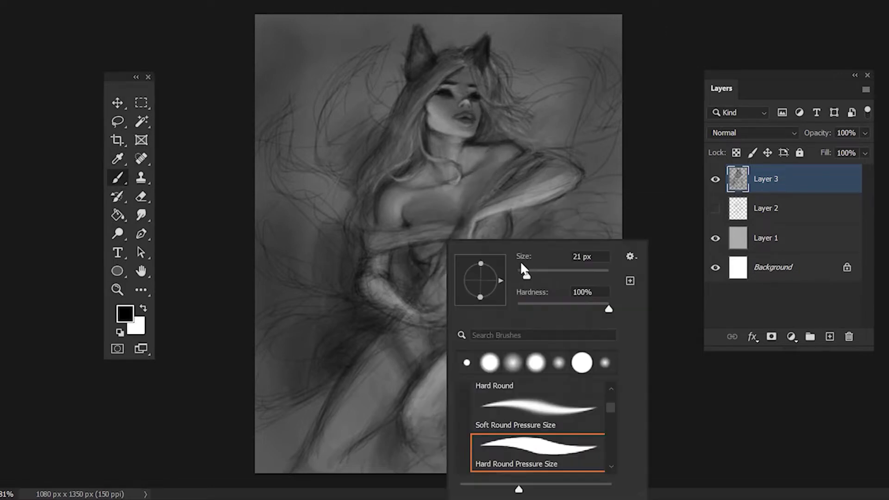
{"action": "key", "text": "Escape"}
{"action": "left_click", "coordinate": [461, 219], "text": "alt"}
{"action": "left_click", "coordinate": [471, 137], "text": "alt"}
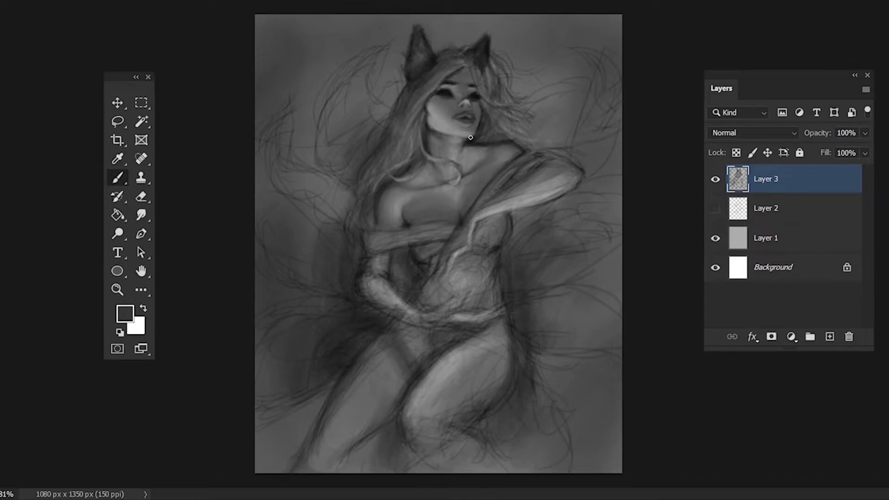
{"action": "left_click", "coordinate": [417, 199], "text": "alt"}
{"action": "left_click", "coordinate": [482, 198], "text": "alt"}
{"action": "left_click", "coordinate": [469, 205], "text": "alt"}
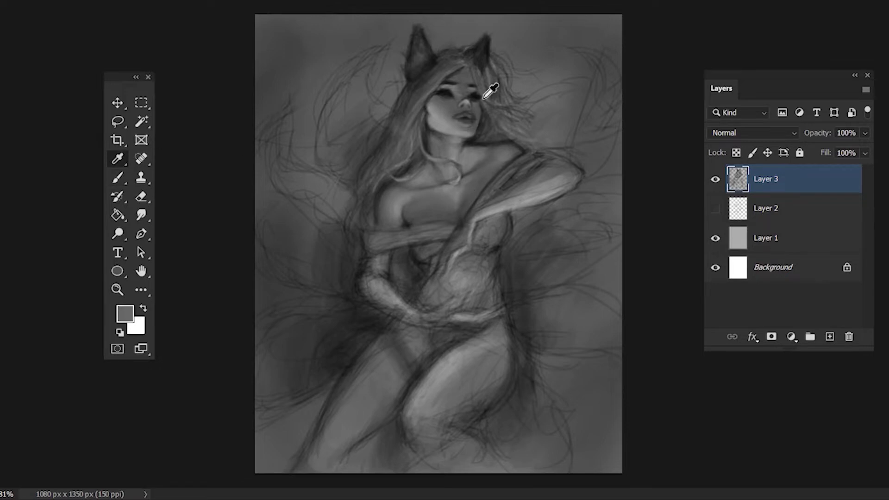
{"action": "key", "text": "d"}
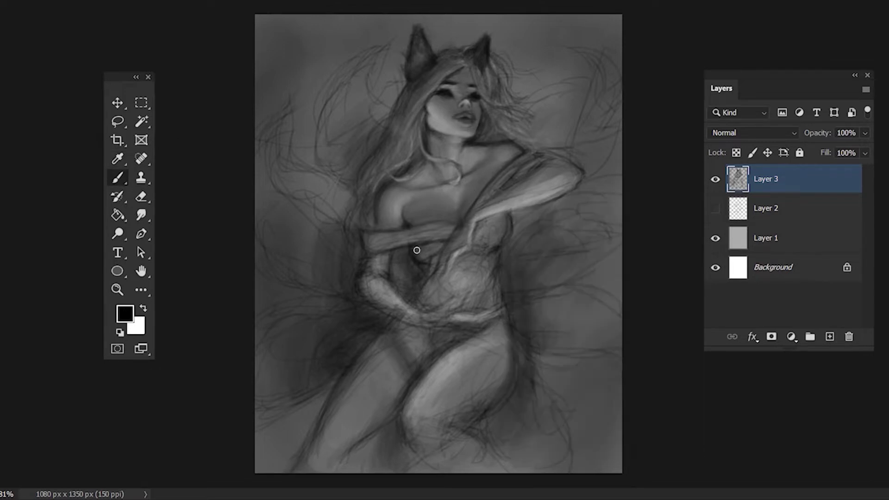
Draw the wrap edge over the shoulder and hatch dark shading by the forearm and hip
{"action": "left_click_drag", "start_coordinate": [488, 187], "coordinate": [507, 189]}
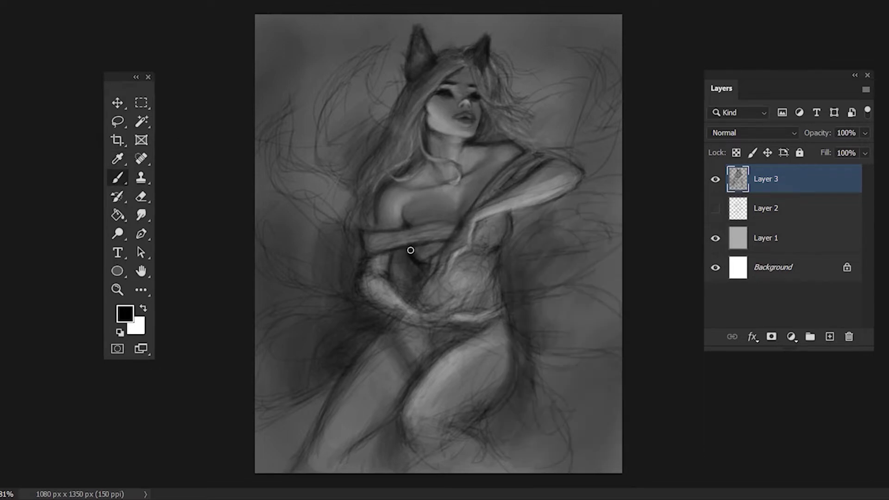
{"action": "left_click_drag", "start_coordinate": [364, 273], "coordinate": [385, 260]}
{"action": "left_click_drag", "start_coordinate": [326, 297], "coordinate": [264, 344]}
{"action": "left_click_drag", "start_coordinate": [338, 318], "coordinate": [298, 341]}
{"action": "left_click_drag", "start_coordinate": [280, 387], "coordinate": [257, 429]}
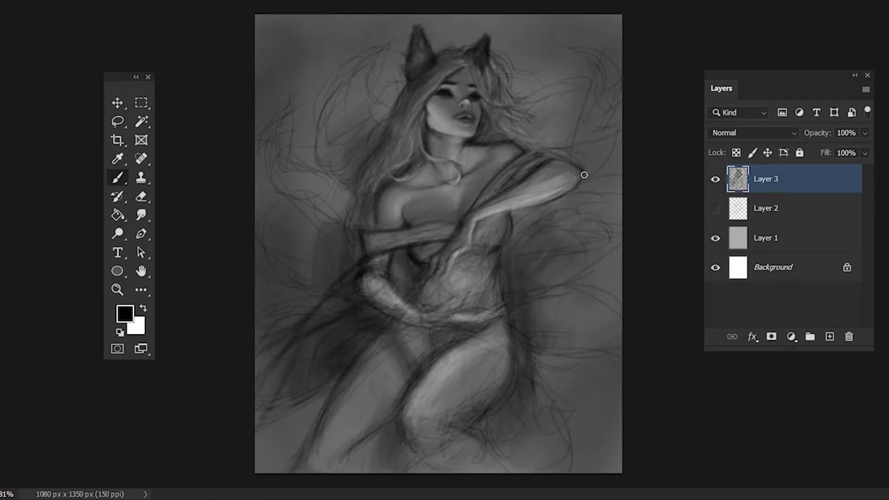
Outline the breast and belly and draw the long curve down the figure's right side
{"action": "left_click_drag", "start_coordinate": [470, 268], "coordinate": [500, 303]}
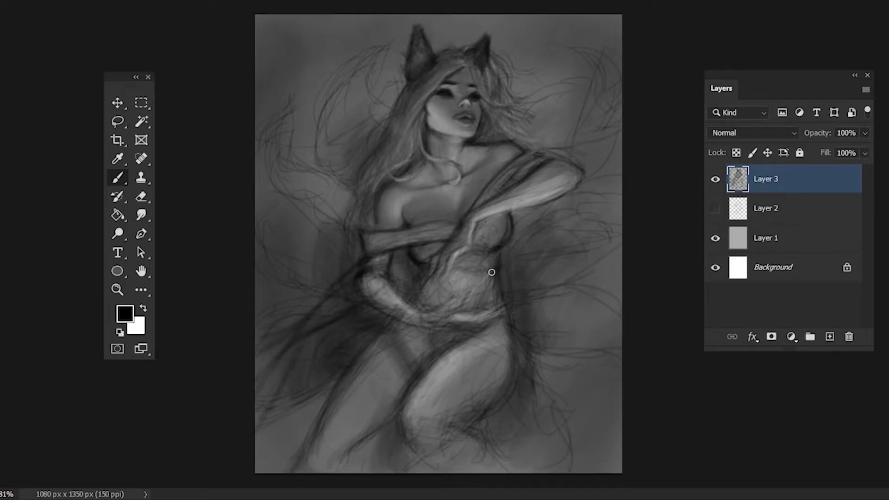
{"action": "left_click_drag", "start_coordinate": [436, 278], "coordinate": [422, 306]}
{"action": "left_click_drag", "start_coordinate": [502, 261], "coordinate": [495, 296]}
{"action": "left_click_drag", "start_coordinate": [577, 212], "coordinate": [560, 360]}
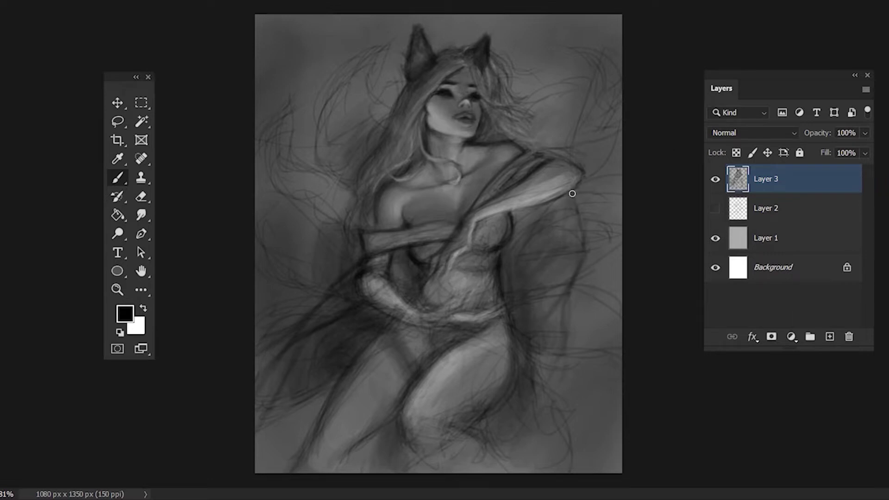
{"action": "left_click_drag", "start_coordinate": [468, 272], "coordinate": [482, 292]}
Mark the waistline and crotch, and add dark strokes on the thighs
{"action": "mouse_move", "coordinate": [445, 345]}
{"action": "left_mouse_down"}
{"action": "mouse_move", "coordinate": [508, 344]}
{"action": "mouse_move", "coordinate": [542, 366]}
{"action": "mouse_move", "coordinate": [492, 345]}
{"action": "left_mouse_up"}
{"action": "left_click_drag", "start_coordinate": [430, 357], "coordinate": [398, 330]}
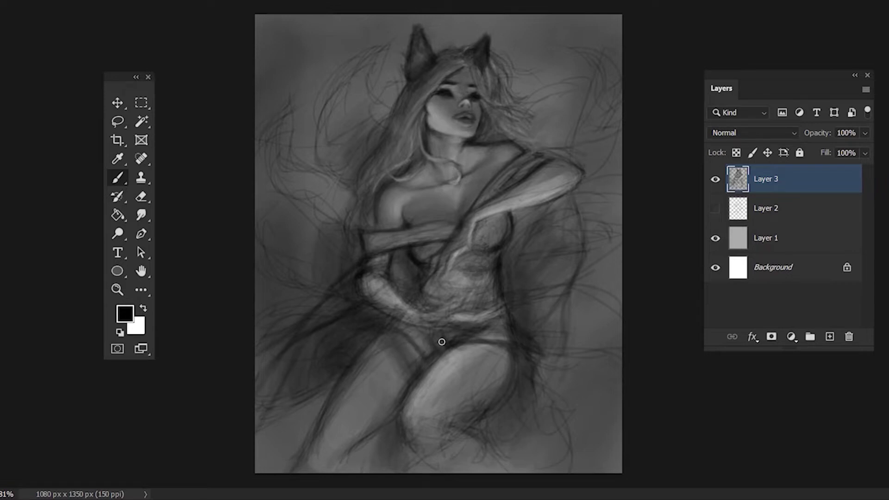
{"action": "mouse_move", "coordinate": [370, 430]}
{"action": "left_mouse_down"}
{"action": "mouse_move", "coordinate": [361, 372]}
{"action": "mouse_move", "coordinate": [352, 471]}
{"action": "left_mouse_up"}
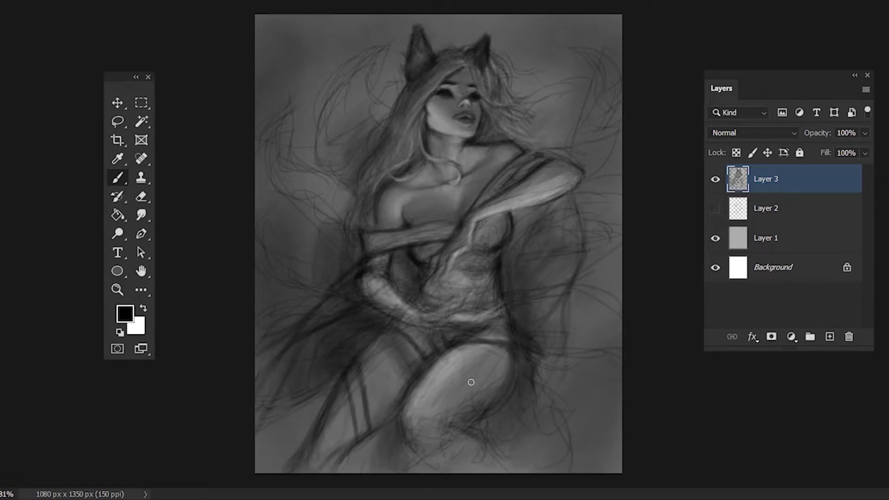
{"action": "mouse_move", "coordinate": [471, 382]}
{"action": "left_mouse_down"}
{"action": "mouse_move", "coordinate": [468, 371]}
{"action": "mouse_move", "coordinate": [407, 427]}
{"action": "left_mouse_up"}
{"action": "left_click_drag", "start_coordinate": [437, 373], "coordinate": [461, 381]}
Lighten the hip and soften the dark edge of the right thigh with sampled greys
{"action": "left_click", "coordinate": [477, 241], "text": "alt"}
{"action": "right_click", "coordinate": [477, 241]}
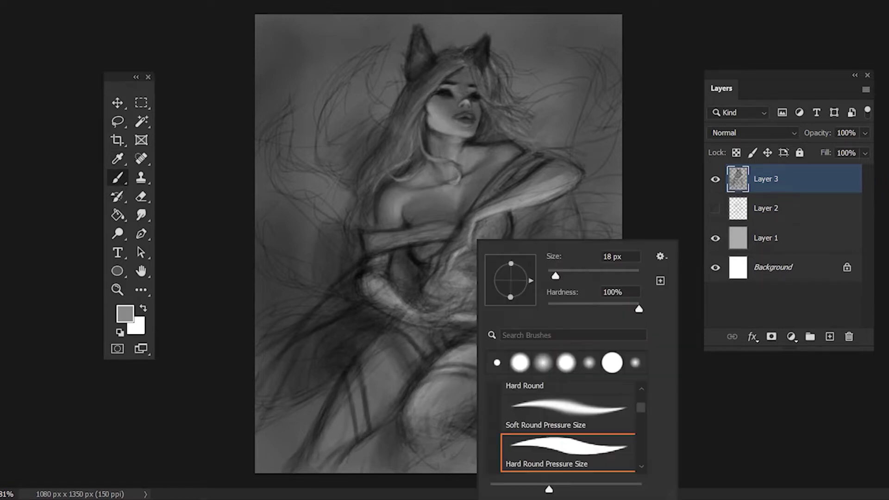
{"action": "key", "text": "Escape"}
{"action": "mouse_move", "coordinate": [449, 343]}
{"action": "left_mouse_down"}
{"action": "mouse_move", "coordinate": [498, 347]}
{"action": "mouse_move", "coordinate": [500, 375]}
{"action": "left_mouse_up"}
{"action": "left_click", "coordinate": [428, 374], "text": "alt"}
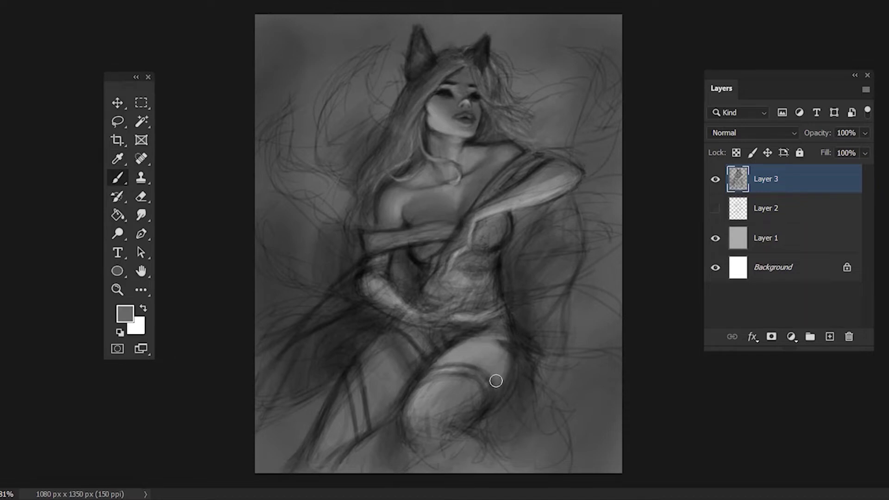
{"action": "left_click", "coordinate": [346, 161], "text": "alt"}
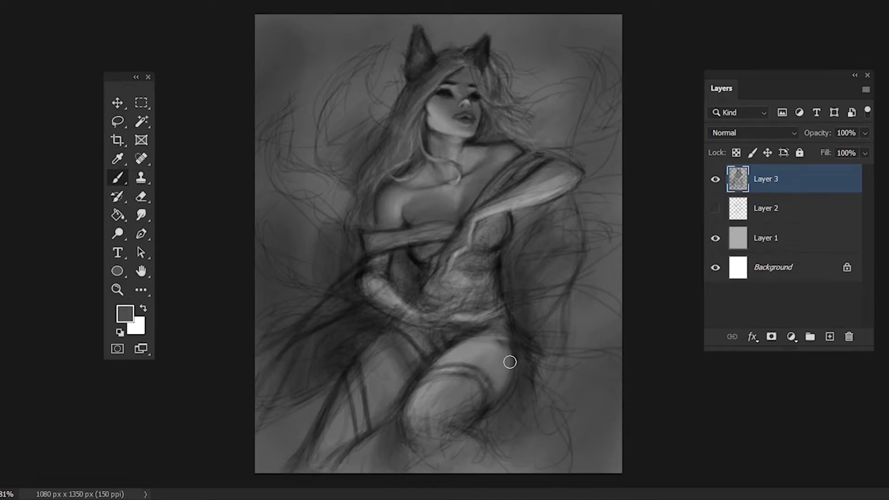
{"action": "left_click_drag", "start_coordinate": [510, 361], "coordinate": [497, 344]}
Paint light grey over the left thigh with a larger brush
{"action": "left_click", "coordinate": [441, 262], "text": "alt"}
{"action": "key", "text": "bracketright"}
{"action": "key", "text": "bracketright"}
{"action": "key", "text": "bracketright"}
{"action": "left_click_drag", "start_coordinate": [371, 377], "coordinate": [361, 391]}
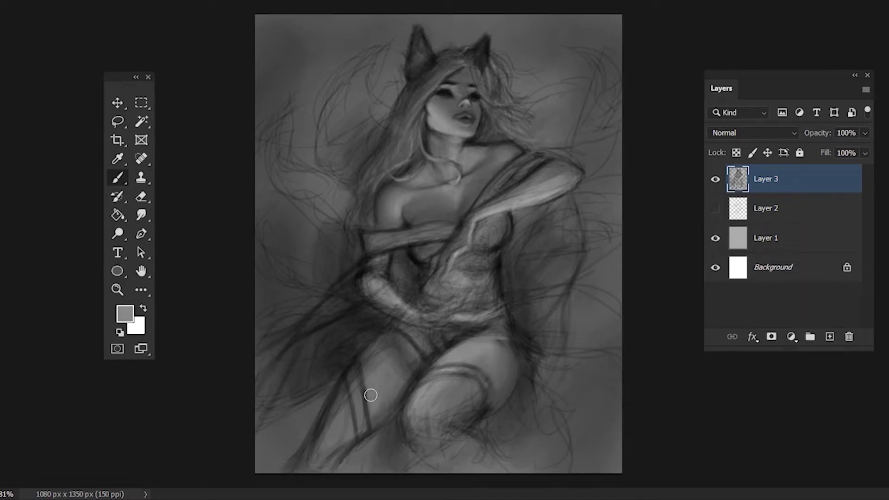
{"action": "mouse_move", "coordinate": [401, 354]}
{"action": "left_mouse_down"}
{"action": "mouse_move", "coordinate": [341, 417]}
{"action": "mouse_move", "coordinate": [384, 391]}
{"action": "left_mouse_up"}
{"action": "left_click", "coordinate": [432, 199], "text": "alt"}
{"action": "key", "text": "bracketleft"}
{"action": "key", "text": "bracketleft"}
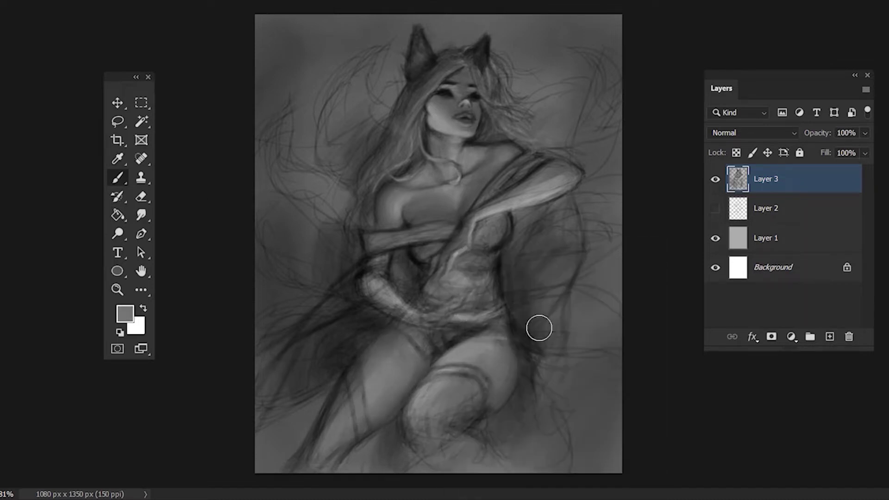
Outline the lower-left leg, shade the knee and waist in black, then highlight the chest white
{"action": "key", "text": "d"}
{"action": "key", "text": "bracketleft"}
{"action": "key", "text": "bracketleft"}
{"action": "key", "text": "bracketleft"}
{"action": "left_click_drag", "start_coordinate": [334, 407], "coordinate": [283, 471]}
{"action": "left_click_drag", "start_coordinate": [370, 433], "coordinate": [334, 473]}
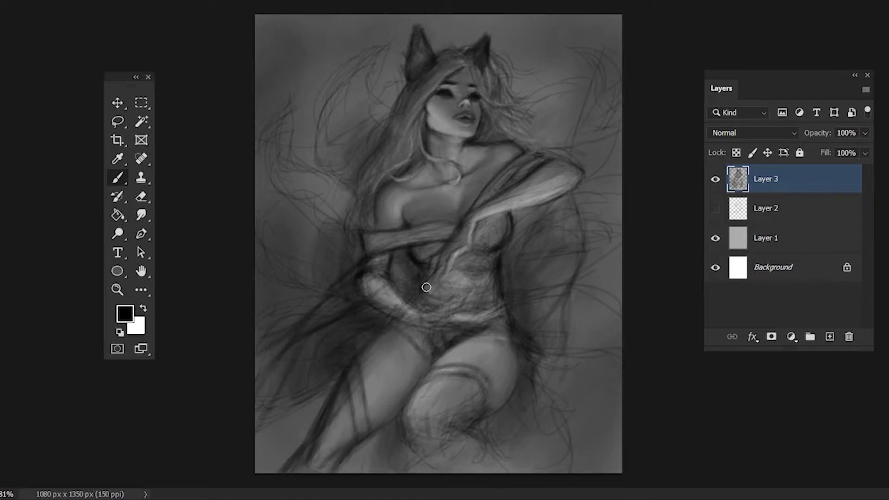
{"action": "left_click_drag", "start_coordinate": [429, 373], "coordinate": [403, 442]}
{"action": "mouse_move", "coordinate": [445, 352]}
{"action": "left_mouse_down"}
{"action": "mouse_move", "coordinate": [431, 449]}
{"action": "mouse_move", "coordinate": [505, 403]}
{"action": "left_mouse_up"}
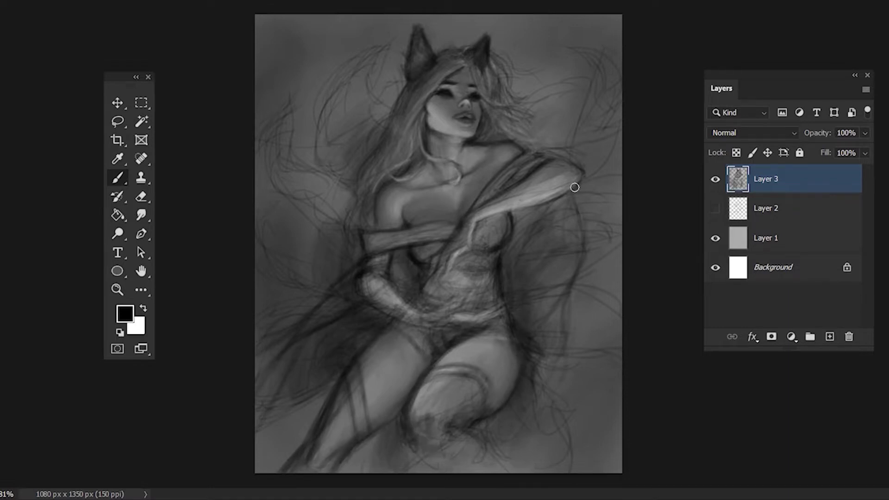
{"action": "mouse_move", "coordinate": [405, 326]}
{"action": "left_mouse_down"}
{"action": "mouse_move", "coordinate": [469, 297]}
{"action": "mouse_move", "coordinate": [496, 320]}
{"action": "mouse_move", "coordinate": [391, 301]}
{"action": "mouse_move", "coordinate": [385, 285]}
{"action": "left_mouse_up"}
{"action": "key", "text": "x"}
{"action": "left_click_drag", "start_coordinate": [482, 243], "coordinate": [503, 222]}
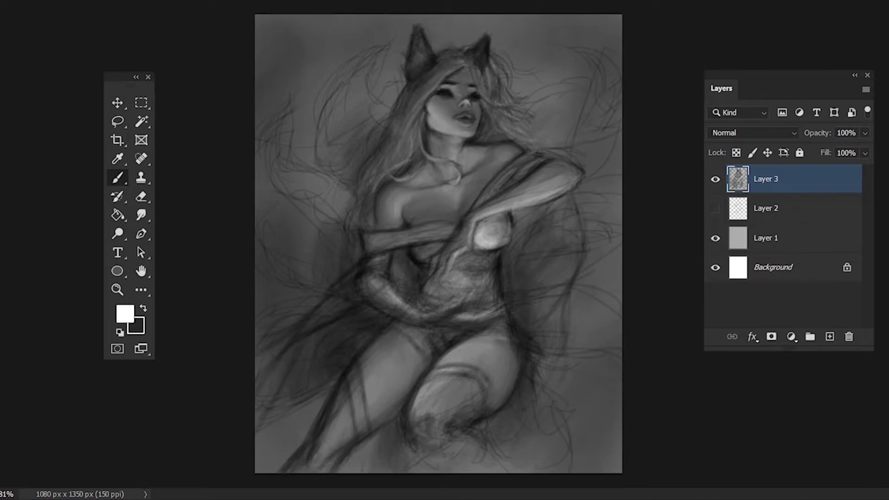
Paint white highlights over the belly, raised arm and lower belly
{"action": "left_click_drag", "start_coordinate": [417, 257], "coordinate": [445, 243]}
{"action": "mouse_move", "coordinate": [459, 273]}
{"action": "left_mouse_down"}
{"action": "mouse_move", "coordinate": [480, 257]}
{"action": "mouse_move", "coordinate": [403, 311]}
{"action": "mouse_move", "coordinate": [379, 285]}
{"action": "left_mouse_up"}
{"action": "right_click", "coordinate": [507, 262]}
{"action": "key", "text": "Escape"}
{"action": "mouse_move", "coordinate": [456, 257]}
{"action": "left_mouse_down"}
{"action": "mouse_move", "coordinate": [436, 277]}
{"action": "mouse_move", "coordinate": [583, 176]}
{"action": "left_mouse_up"}
{"action": "left_click_drag", "start_coordinate": [500, 315], "coordinate": [456, 322]}
Brighten the belly and hand with a larger white brush
{"action": "right_click", "coordinate": [512, 235]}
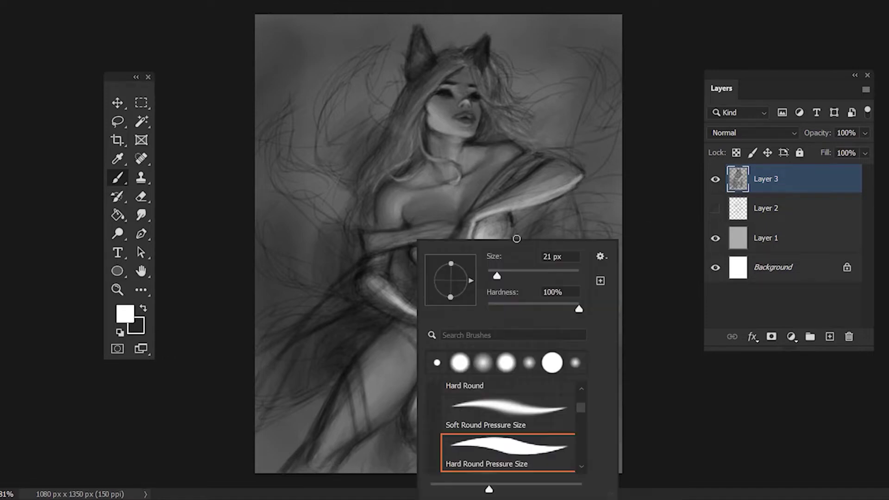
{"action": "key", "text": "Escape"}
{"action": "left_click_drag", "start_coordinate": [505, 222], "coordinate": [445, 301]}
{"action": "mouse_move", "coordinate": [500, 260]}
{"action": "left_mouse_down"}
{"action": "mouse_move", "coordinate": [432, 255]}
{"action": "mouse_move", "coordinate": [491, 232]}
{"action": "left_mouse_up"}
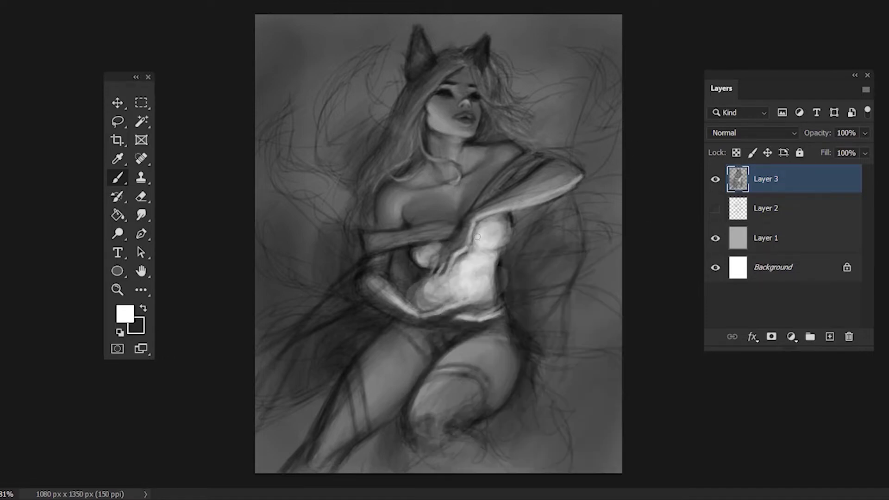
{"action": "right_click", "coordinate": [435, 241]}
{"action": "key", "text": "Escape"}
{"action": "left_click_drag", "start_coordinate": [468, 315], "coordinate": [505, 289]}
Reduce the brush to 34 px and add white to the belly, hand and hip
{"action": "right_click", "coordinate": [532, 243]}
{"action": "left_click", "coordinate": [627, 269]}
{"action": "key", "text": "Return"}
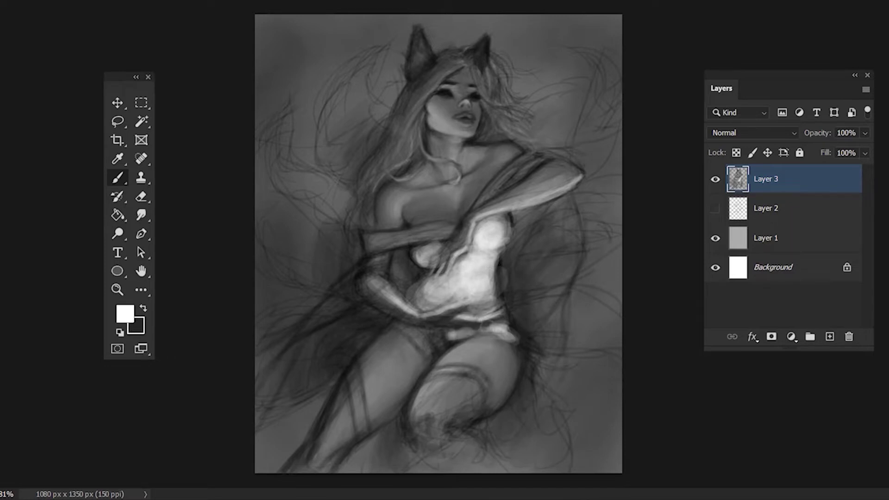
{"action": "mouse_move", "coordinate": [510, 327]}
{"action": "left_mouse_down"}
{"action": "mouse_move", "coordinate": [412, 342]}
{"action": "mouse_move", "coordinate": [397, 322]}
{"action": "mouse_move", "coordinate": [429, 348]}
{"action": "left_mouse_up"}
{"action": "right_click", "coordinate": [467, 241]}
{"action": "key", "text": "Escape"}
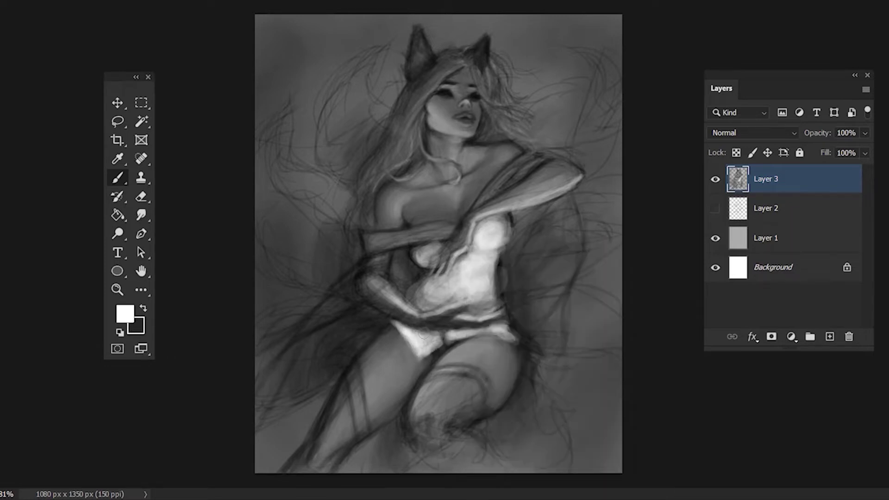
{"action": "mouse_move", "coordinate": [390, 326]}
{"action": "left_mouse_down"}
{"action": "mouse_move", "coordinate": [456, 333]}
{"action": "mouse_move", "coordinate": [406, 331]}
{"action": "left_mouse_up"}
Tone down the belly and bright upper torso with a sampled mid grey
{"action": "left_click", "coordinate": [419, 287], "text": "alt"}
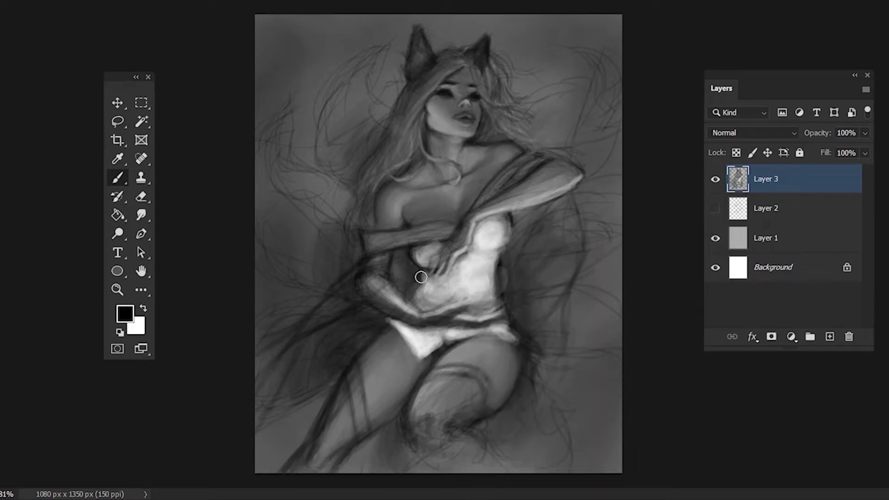
{"action": "right_click", "coordinate": [495, 234]}
{"action": "mouse_move", "coordinate": [414, 256]}
{"action": "left_mouse_down"}
{"action": "mouse_move", "coordinate": [435, 259]}
{"action": "mouse_move", "coordinate": [429, 308]}
{"action": "left_mouse_up"}
{"action": "key", "text": "Escape"}
{"action": "mouse_move", "coordinate": [509, 222]}
{"action": "left_mouse_down"}
{"action": "mouse_move", "coordinate": [496, 224]}
{"action": "mouse_move", "coordinate": [506, 218]}
{"action": "mouse_move", "coordinate": [486, 297]}
{"action": "left_mouse_up"}
{"action": "right_click", "coordinate": [456, 324]}
{"action": "key", "text": "Escape"}
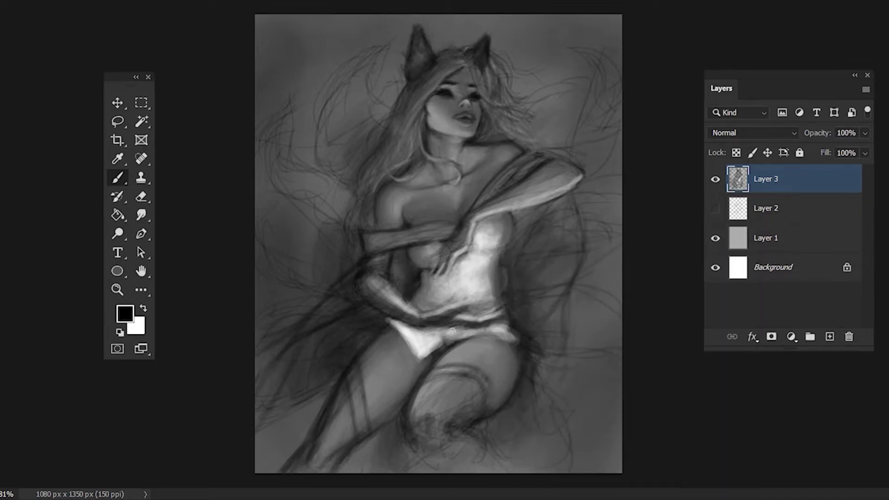
{"action": "left_click_drag", "start_coordinate": [447, 331], "coordinate": [437, 350]}
Darken the bright torso in black and set the brush size to 62 px
{"action": "left_click", "coordinate": [431, 342], "text": "alt"}
{"action": "key", "text": "d"}
{"action": "mouse_move", "coordinate": [498, 217]}
{"action": "left_mouse_down"}
{"action": "mouse_move", "coordinate": [491, 255]}
{"action": "mouse_move", "coordinate": [501, 292]}
{"action": "left_mouse_up"}
{"action": "right_click", "coordinate": [558, 235]}
{"action": "type", "text": "62"}
{"action": "key", "text": "Return"}
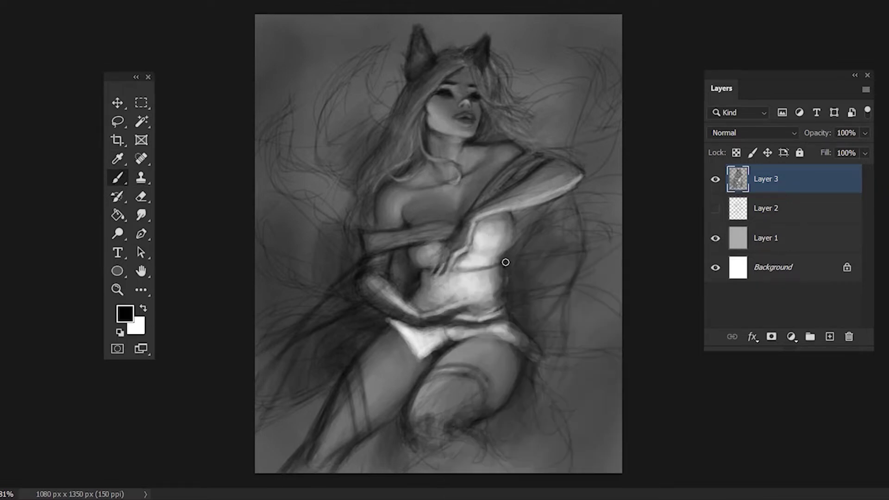
{"action": "right_click", "coordinate": [559, 274]}
{"action": "key", "text": "Escape"}
Shade across the torso and along its right edge and underside with dark strokes
{"action": "left_click_drag", "start_coordinate": [498, 278], "coordinate": [426, 288]}
{"action": "left_click_drag", "start_coordinate": [498, 299], "coordinate": [463, 275]}
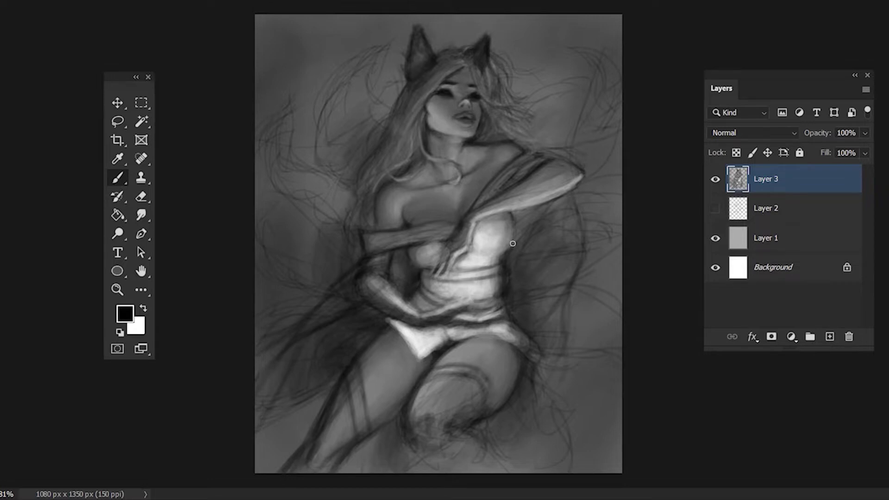
{"action": "left_click_drag", "start_coordinate": [512, 227], "coordinate": [500, 250]}
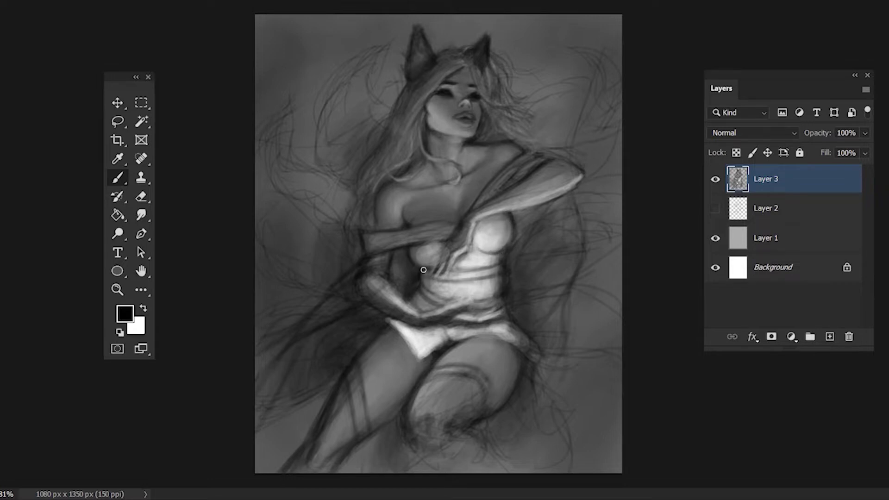
{"action": "mouse_move", "coordinate": [534, 208]}
{"action": "left_mouse_down"}
{"action": "mouse_move", "coordinate": [569, 198]}
{"action": "mouse_move", "coordinate": [524, 255]}
{"action": "left_mouse_up"}
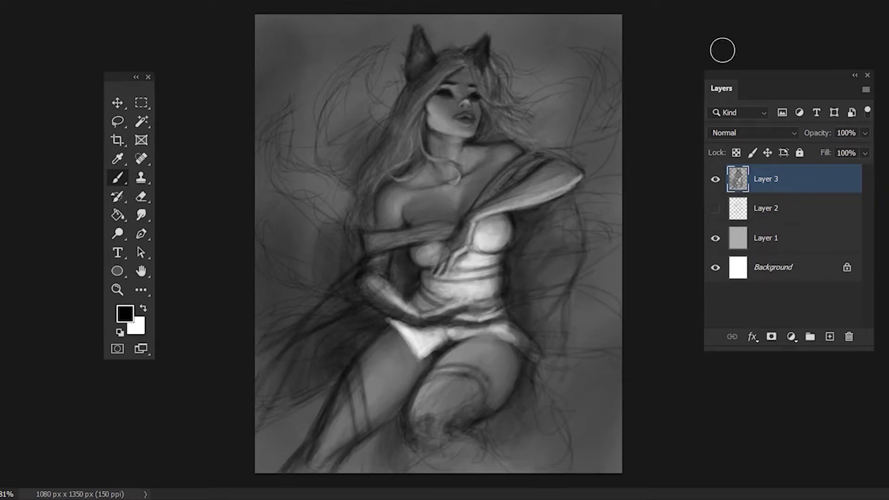
Repaint the outstretched arm in lighter sampled greys, with a highlight near the hand
{"action": "key", "text": "x"}
{"action": "mouse_move", "coordinate": [389, 285]}
{"action": "left_mouse_down"}
{"action": "mouse_move", "coordinate": [324, 315]}
{"action": "mouse_move", "coordinate": [377, 284]}
{"action": "mouse_move", "coordinate": [338, 291]}
{"action": "left_mouse_up"}
{"action": "left_click", "coordinate": [325, 315], "text": "alt"}
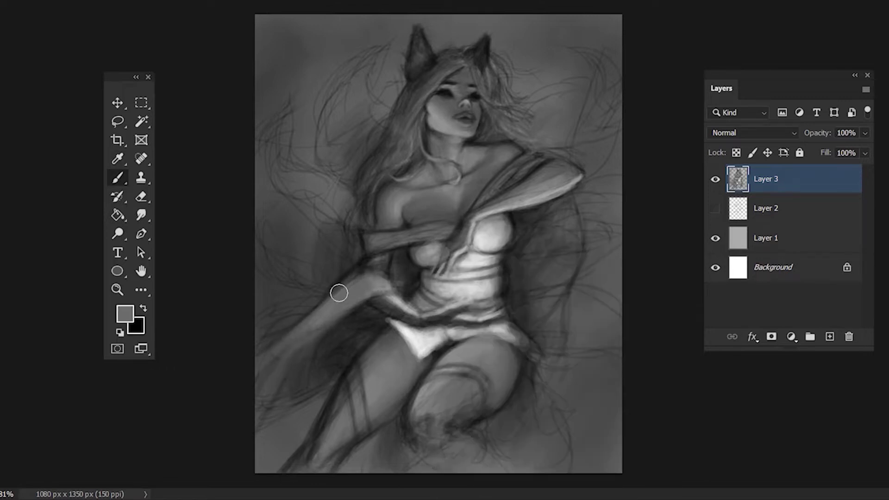
{"action": "left_click", "coordinate": [383, 258], "text": "alt"}
{"action": "left_click_drag", "start_coordinate": [383, 258], "coordinate": [377, 269]}
{"action": "left_click", "coordinate": [371, 264], "text": "alt"}
{"action": "mouse_move", "coordinate": [366, 324]}
{"action": "left_mouse_down"}
{"action": "mouse_move", "coordinate": [321, 349]}
{"action": "mouse_move", "coordinate": [260, 324]}
{"action": "mouse_move", "coordinate": [319, 296]}
{"action": "left_mouse_up"}
{"action": "left_click_drag", "start_coordinate": [260, 352], "coordinate": [352, 288]}
{"action": "left_click_drag", "start_coordinate": [287, 366], "coordinate": [355, 282]}
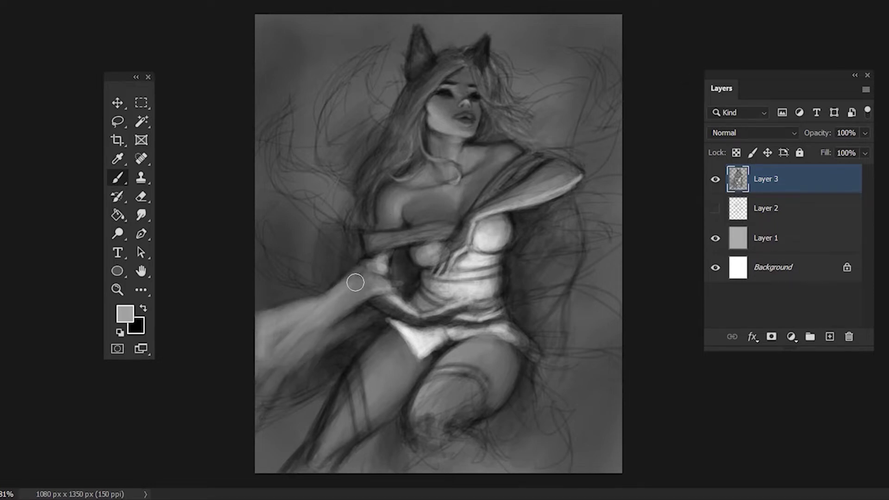
{"action": "left_click_drag", "start_coordinate": [370, 320], "coordinate": [304, 359]}
Darken the outstretched arm's edges with black strokes
{"action": "key", "text": "x"}
{"action": "right_click", "coordinate": [363, 314]}
{"action": "left_click_drag", "start_coordinate": [362, 314], "coordinate": [301, 360]}
{"action": "left_click_drag", "start_coordinate": [278, 324], "coordinate": [324, 287]}
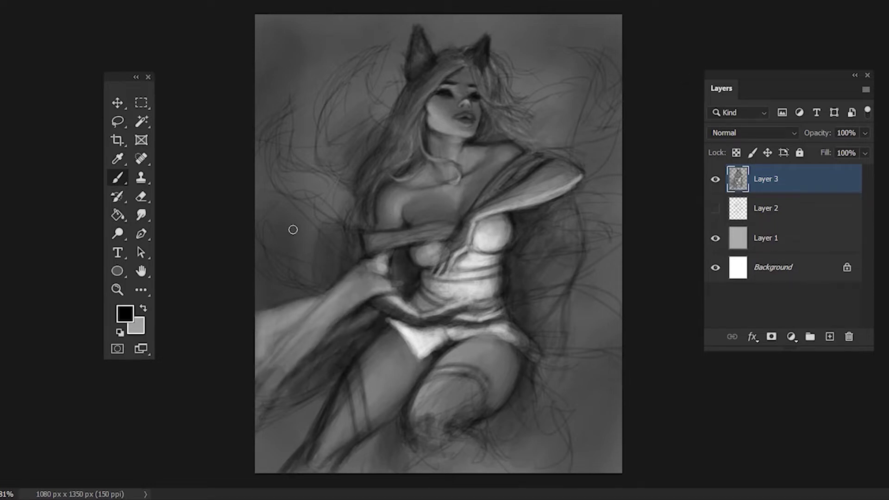
{"action": "left_click", "coordinate": [292, 230], "text": "alt"}
{"action": "right_click", "coordinate": [296, 306]}
{"action": "key", "text": "Escape"}
{"action": "key", "text": "Return"}
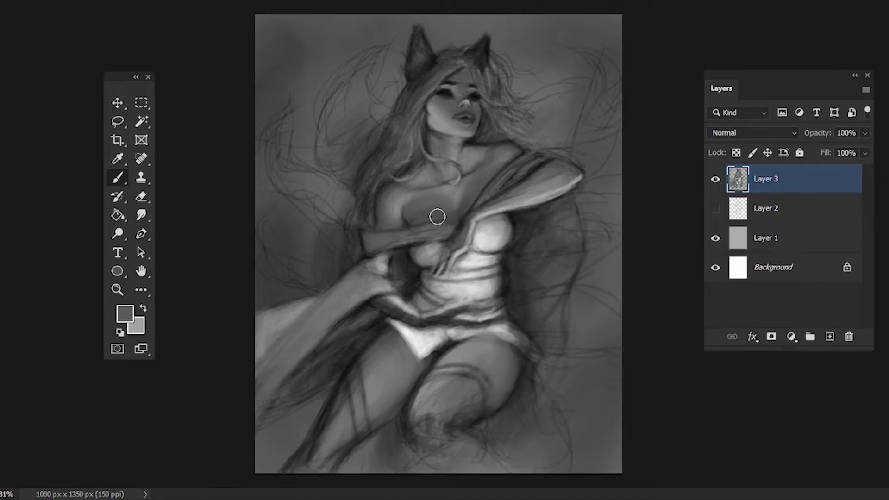
{"action": "key", "text": "d"}
Repaint the arm across the chest in lighter grey, then shade it darker
{"action": "left_click_drag", "start_coordinate": [366, 227], "coordinate": [457, 227]}
{"action": "right_click", "coordinate": [400, 199]}
{"action": "key", "text": "Return"}
{"action": "left_click", "coordinate": [455, 223], "text": "alt"}
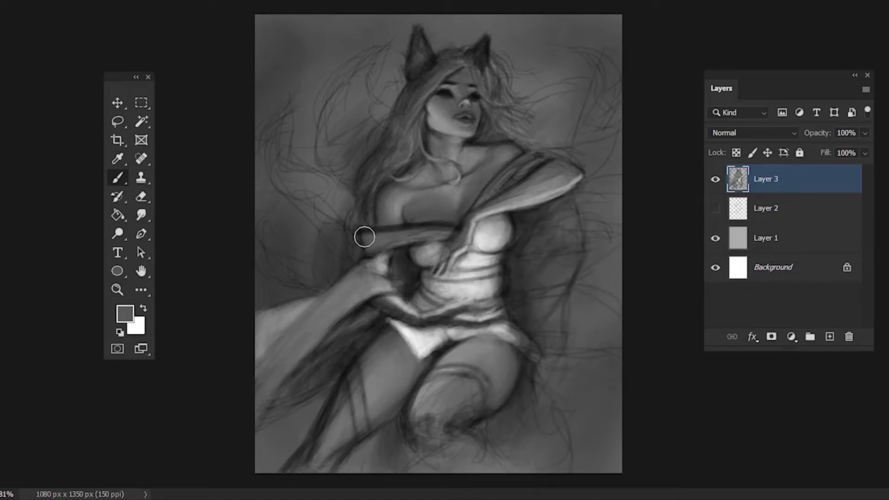
{"action": "left_click_drag", "start_coordinate": [363, 235], "coordinate": [456, 227]}
{"action": "left_click_drag", "start_coordinate": [382, 250], "coordinate": [447, 241]}
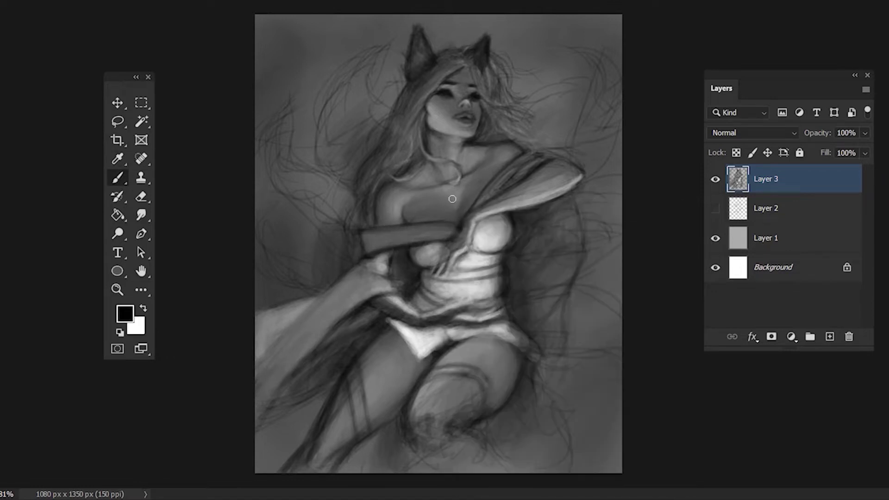
{"action": "left_click", "coordinate": [453, 196], "text": "alt"}
{"action": "left_click_drag", "start_coordinate": [373, 235], "coordinate": [440, 225]}
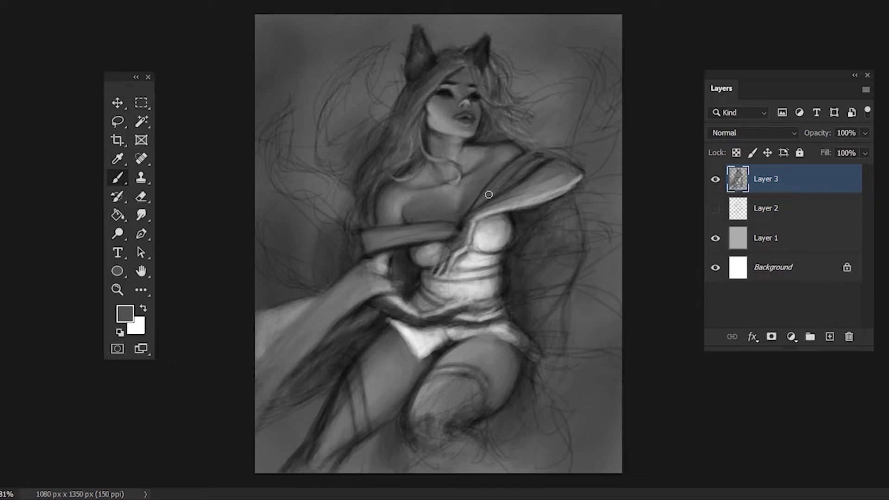
Paint the right-side arm with dark outline strokes and a light-to-mid grey fill
{"action": "left_click", "coordinate": [515, 182], "text": "alt"}
{"action": "key", "text": "d"}
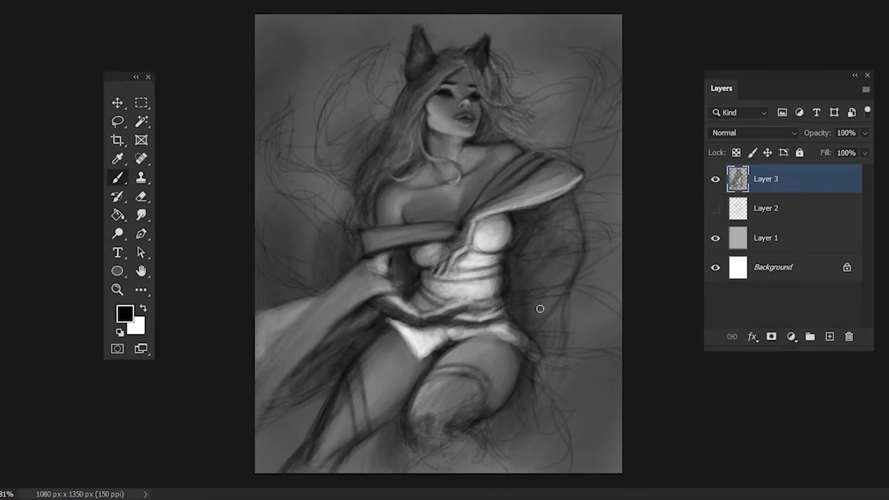
{"action": "mouse_move", "coordinate": [540, 309]}
{"action": "left_mouse_down"}
{"action": "mouse_move", "coordinate": [560, 214]}
{"action": "mouse_move", "coordinate": [562, 232]}
{"action": "mouse_move", "coordinate": [528, 297]}
{"action": "left_mouse_up"}
{"action": "left_click", "coordinate": [588, 139], "text": "alt"}
{"action": "mouse_move", "coordinate": [560, 217]}
{"action": "left_mouse_down"}
{"action": "mouse_move", "coordinate": [519, 278]}
{"action": "mouse_move", "coordinate": [537, 342]}
{"action": "left_mouse_up"}
{"action": "left_click", "coordinate": [540, 207], "text": "alt"}
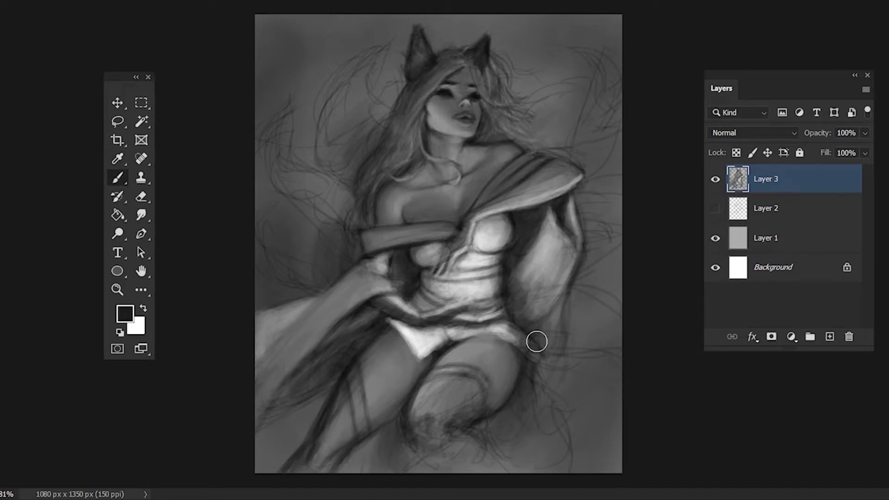
{"action": "left_click", "coordinate": [566, 241], "text": "alt"}
{"action": "left_click_drag", "start_coordinate": [556, 241], "coordinate": [533, 319]}
{"action": "left_click", "coordinate": [522, 236], "text": "alt"}
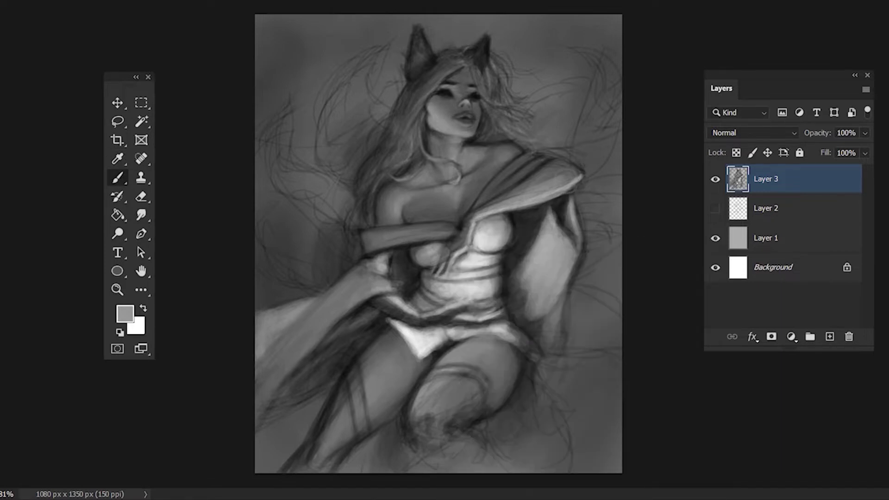
Darken the drape near the shoulder and add a dark torso stroke with thin fingers
{"action": "left_click", "coordinate": [421, 123], "text": "alt"}
{"action": "left_click_drag", "start_coordinate": [488, 200], "coordinate": [552, 175]}
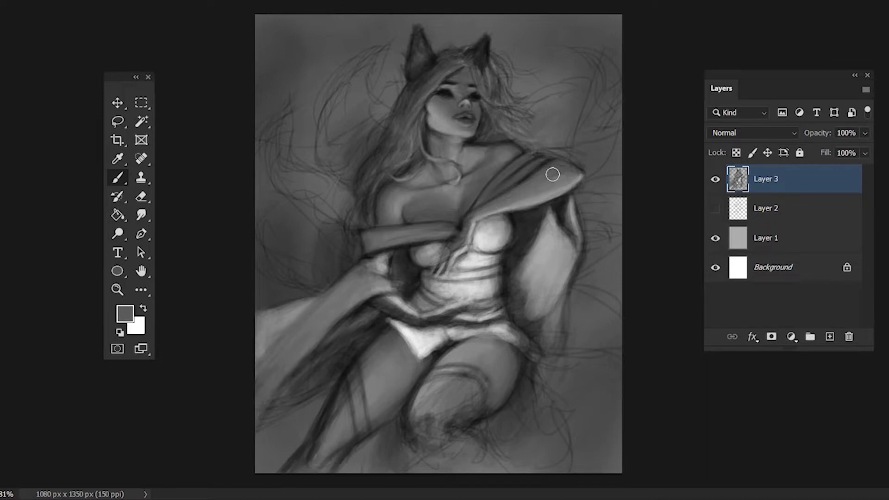
{"action": "left_click", "coordinate": [442, 257], "text": "alt"}
{"action": "left_click_drag", "start_coordinate": [447, 244], "coordinate": [433, 271]}
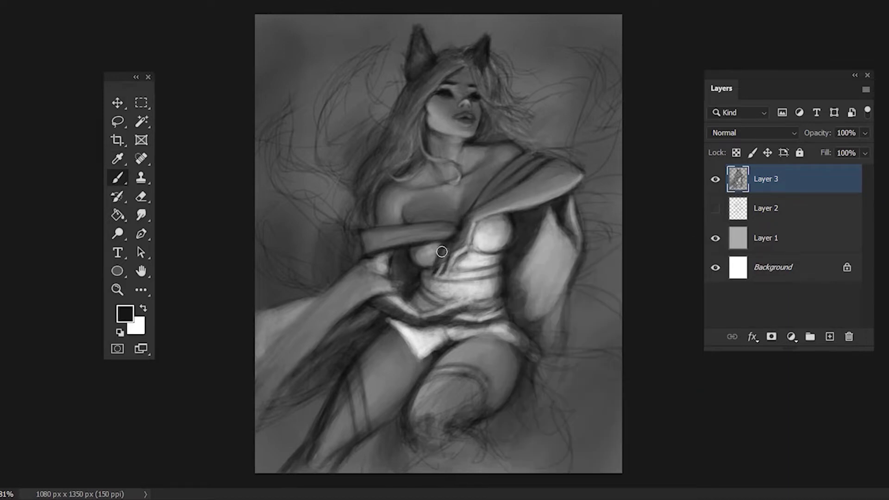
{"action": "left_click", "coordinate": [442, 252], "text": "alt"}
{"action": "left_click_drag", "start_coordinate": [463, 218], "coordinate": [456, 246]}
{"action": "left_click", "coordinate": [441, 258], "text": "alt"}
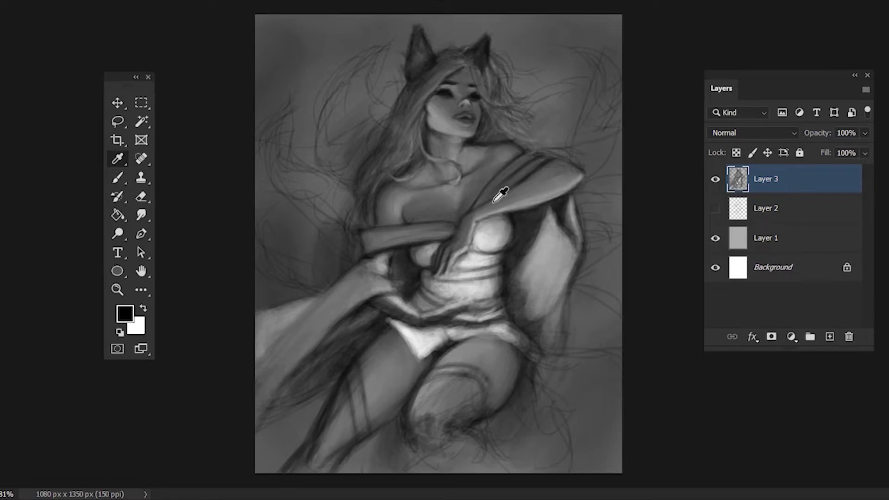
{"action": "left_click", "coordinate": [474, 218], "text": "alt"}
{"action": "left_click", "coordinate": [479, 189], "text": "alt"}
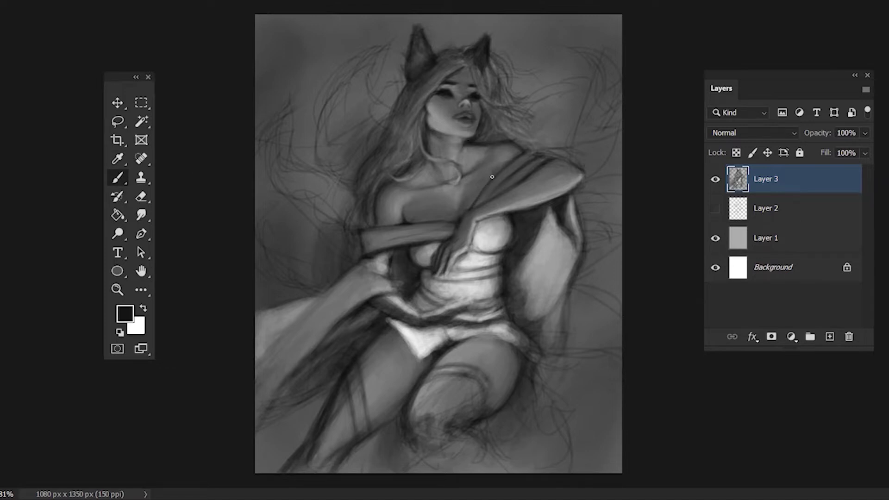
Shade the crease between cloth and thigh in black, and add new empty Layer 4
{"action": "left_click", "coordinate": [474, 177], "text": "alt"}
{"action": "key", "text": "d"}
{"action": "mouse_move", "coordinate": [466, 341]}
{"action": "left_mouse_down"}
{"action": "mouse_move", "coordinate": [512, 333]}
{"action": "mouse_move", "coordinate": [510, 343]}
{"action": "left_mouse_up"}
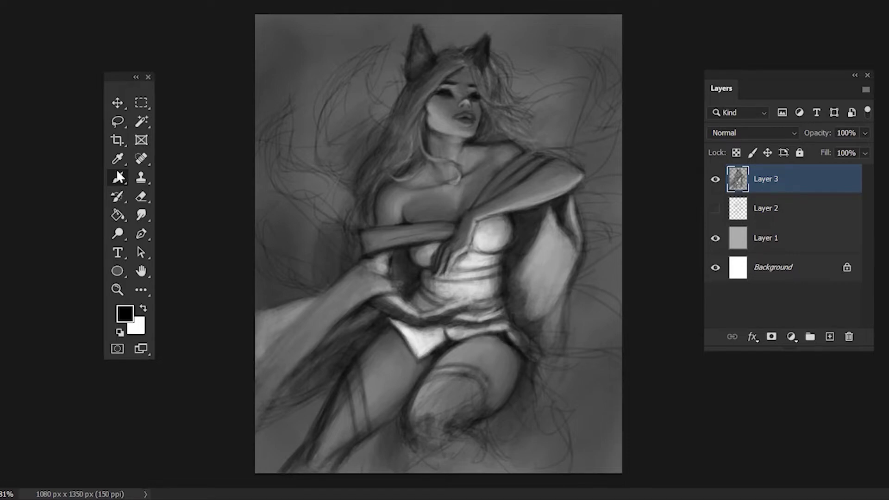
{"action": "key", "text": "ctrl+shift+alt+n"}
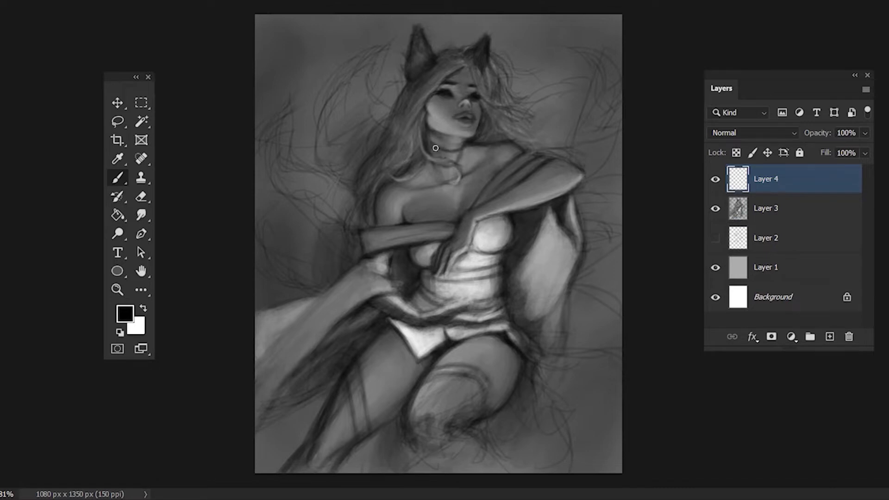
Paint white highlights on the torso and darker strokes on the cloth
{"action": "key", "text": "x"}
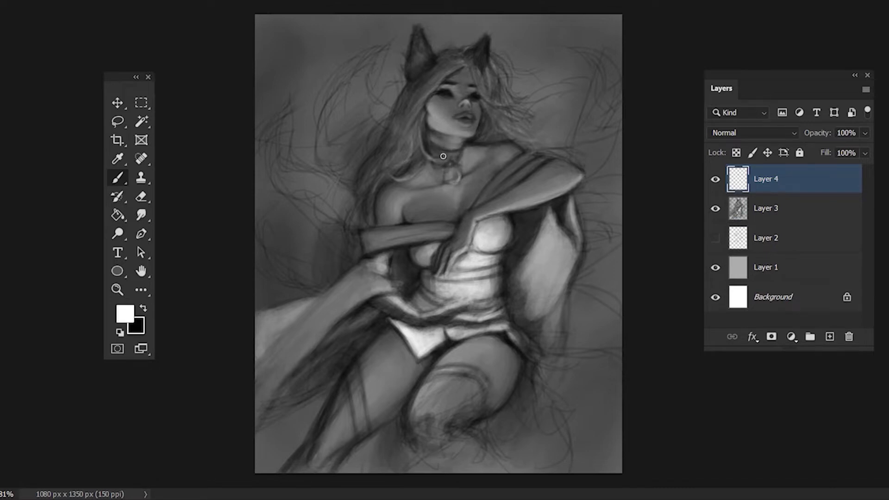
{"action": "key", "text": "x"}
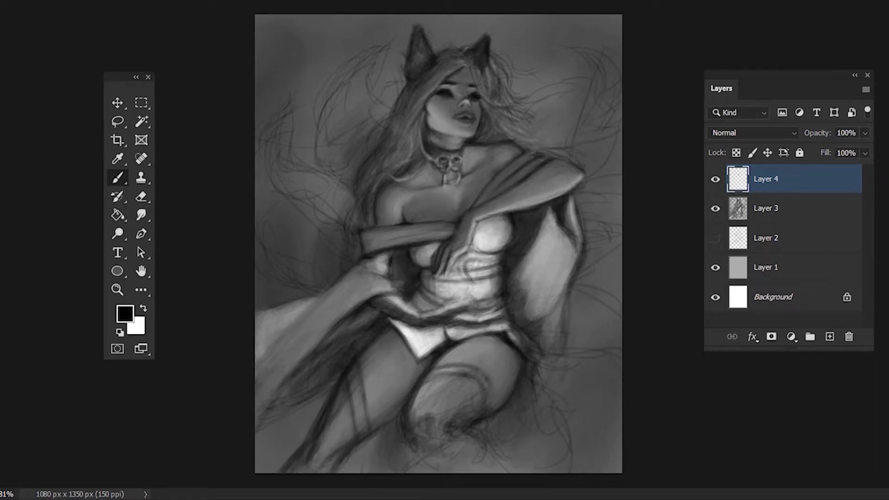
{"action": "key", "text": "x"}
{"action": "mouse_move", "coordinate": [468, 278]}
{"action": "left_mouse_down"}
{"action": "mouse_move", "coordinate": [495, 269]}
{"action": "mouse_move", "coordinate": [479, 296]}
{"action": "mouse_move", "coordinate": [491, 297]}
{"action": "left_mouse_up"}
{"action": "key", "text": "x"}
{"action": "left_click_drag", "start_coordinate": [509, 261], "coordinate": [500, 295]}
Deepen the wrap's shading with strokes in sampled greys
{"action": "left_click", "coordinate": [273, 217], "text": "alt"}
{"action": "left_click_drag", "start_coordinate": [478, 259], "coordinate": [507, 292]}
{"action": "left_click_drag", "start_coordinate": [491, 227], "coordinate": [503, 276]}
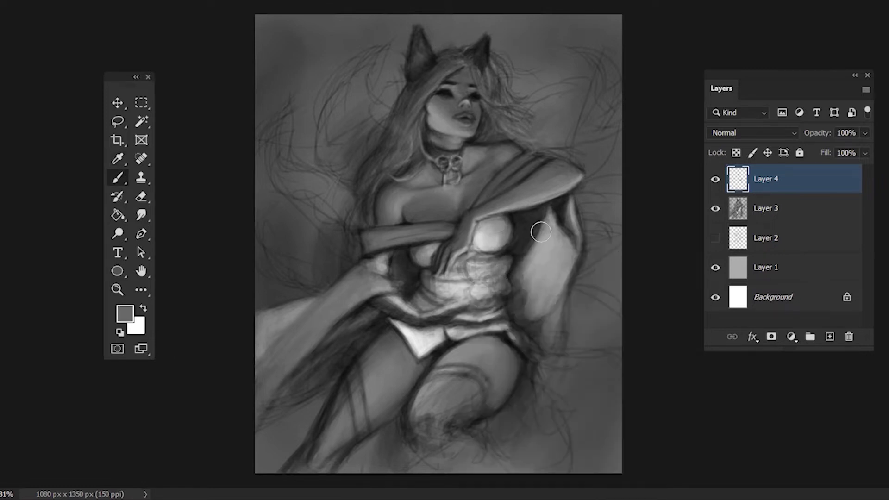
{"action": "left_click", "coordinate": [384, 106], "text": "alt"}
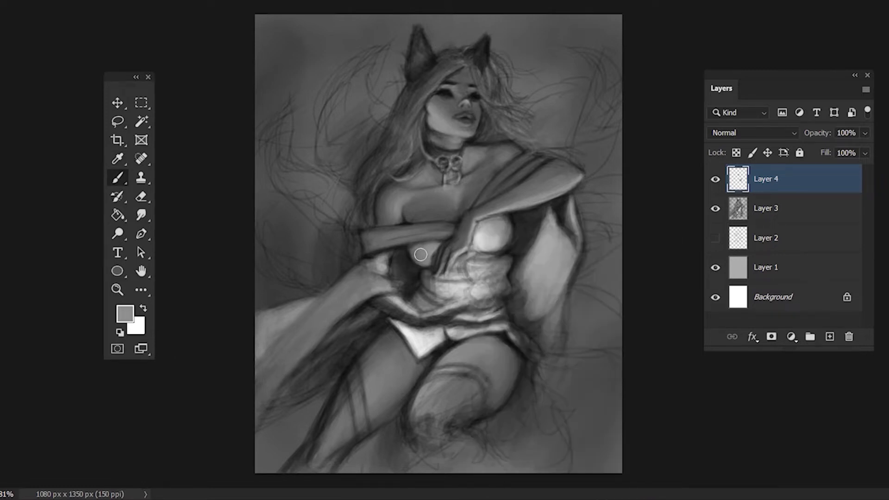
{"action": "left_click", "coordinate": [418, 243], "text": "alt"}
{"action": "left_click", "coordinate": [441, 108], "text": "alt"}
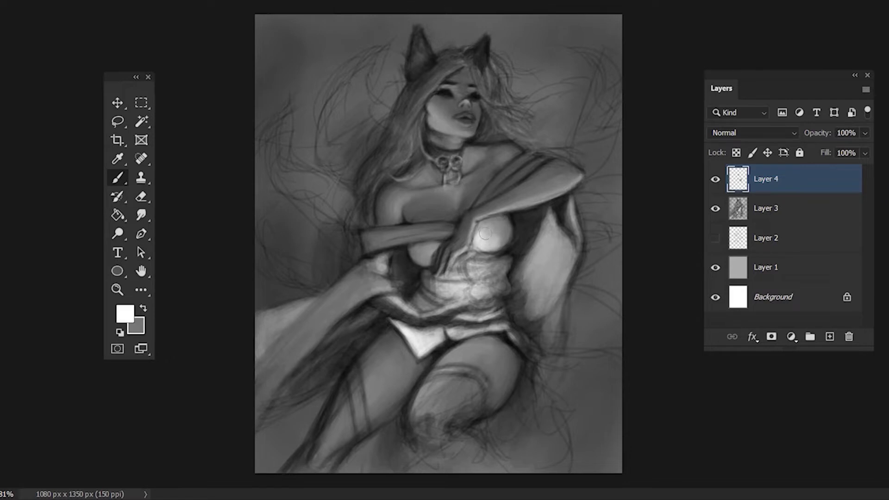
{"action": "left_click", "coordinate": [430, 251], "text": "alt"}
Brighten the crossed forearm with white strokes, checking the brush size
{"action": "right_click", "coordinate": [510, 239]}
{"action": "key", "text": "Escape"}
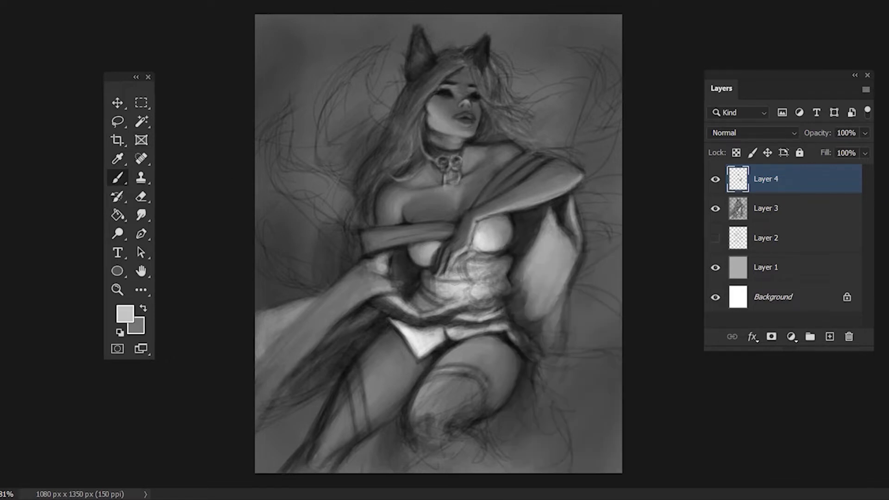
{"action": "key", "text": "d"}
{"action": "right_click", "coordinate": [470, 222]}
{"action": "key", "text": "Escape"}
{"action": "key", "text": "x"}
{"action": "left_click", "coordinate": [368, 238], "text": "alt"}
{"action": "left_click_drag", "start_coordinate": [358, 235], "coordinate": [419, 226]}
{"action": "key", "text": "x"}
{"action": "key", "text": "x"}
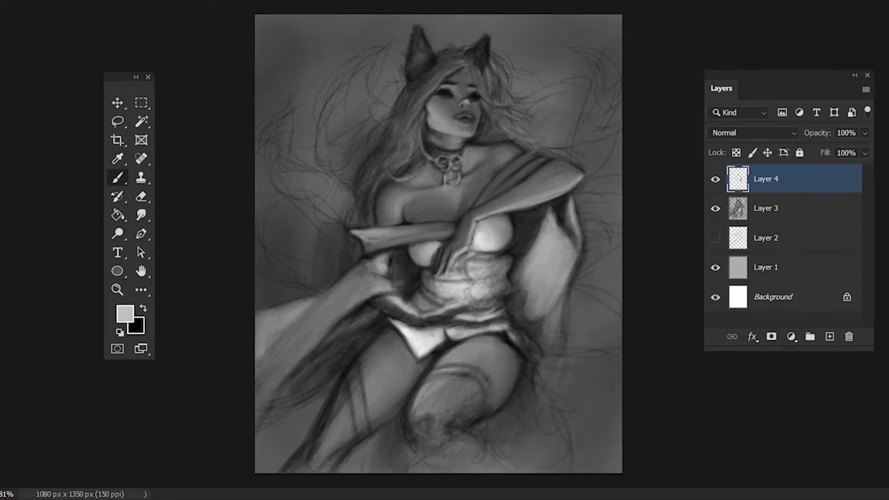
{"action": "right_click", "coordinate": [479, 209]}
{"action": "key", "text": "Escape"}
{"action": "right_click", "coordinate": [419, 226]}
{"action": "key", "text": "Escape"}
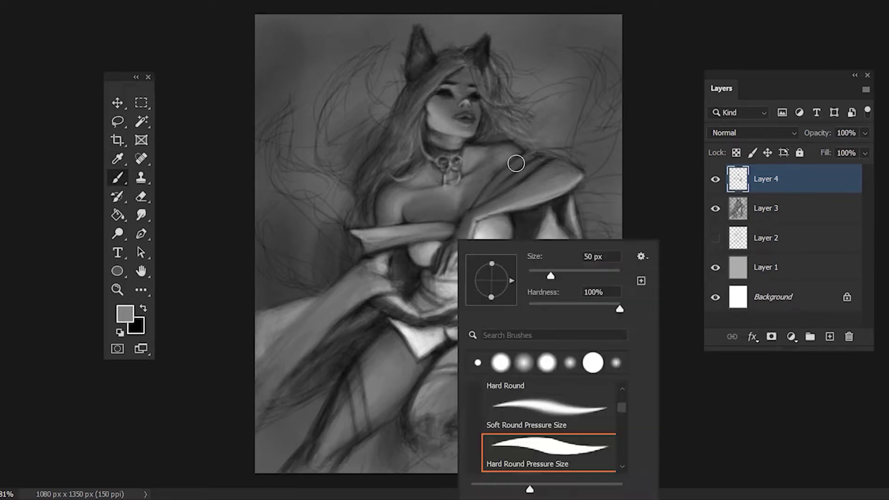
Enlarge the brush and add light grey strokes to the outstretched arm
{"action": "key", "text": "Escape"}
{"action": "key", "text": "x"}
{"action": "key", "text": "x"}
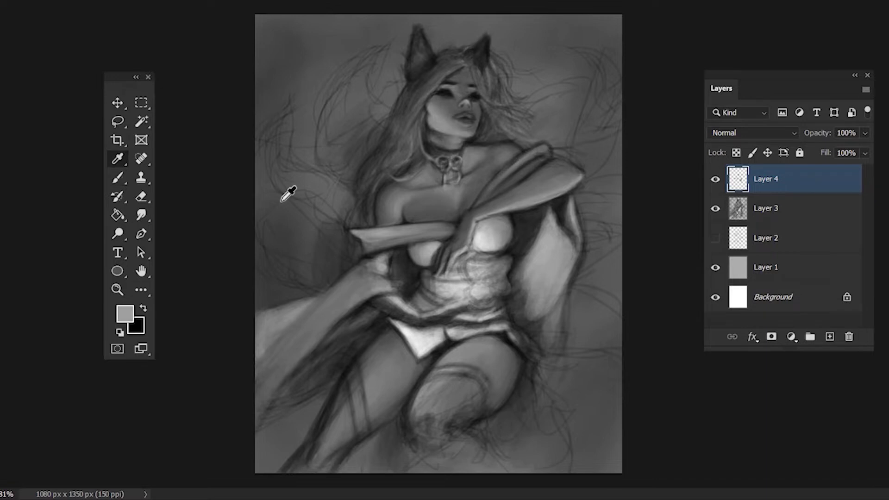
{"action": "left_click", "coordinate": [535, 140], "text": "alt"}
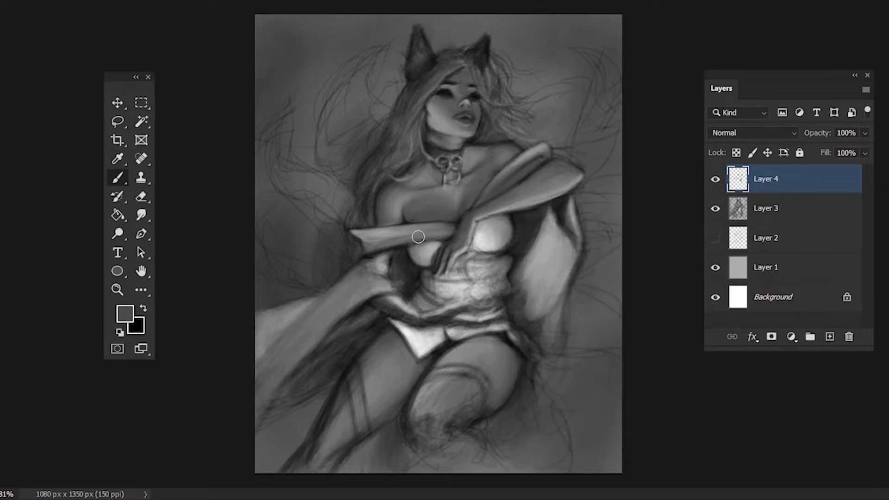
{"action": "key", "text": "x"}
{"action": "left_click", "coordinate": [357, 280], "text": "alt"}
{"action": "key", "text": "bracketright"}
{"action": "key", "text": "bracketright"}
{"action": "key", "text": "bracketright"}
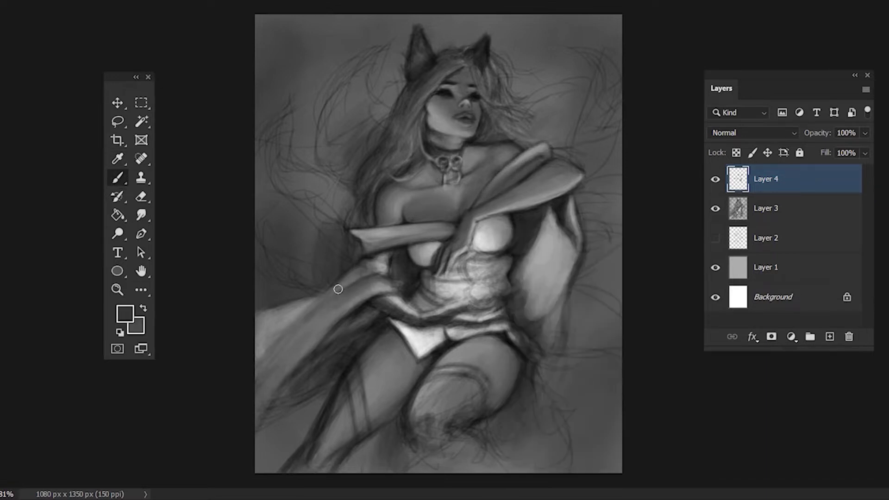
{"action": "mouse_move", "coordinate": [398, 293]}
{"action": "left_mouse_down"}
{"action": "mouse_move", "coordinate": [382, 266]}
{"action": "mouse_move", "coordinate": [387, 285]}
{"action": "left_mouse_up"}
Sample mid and light greys from the arm and skirt for the hip wrap tones
{"action": "left_click", "coordinate": [368, 300], "text": "alt"}
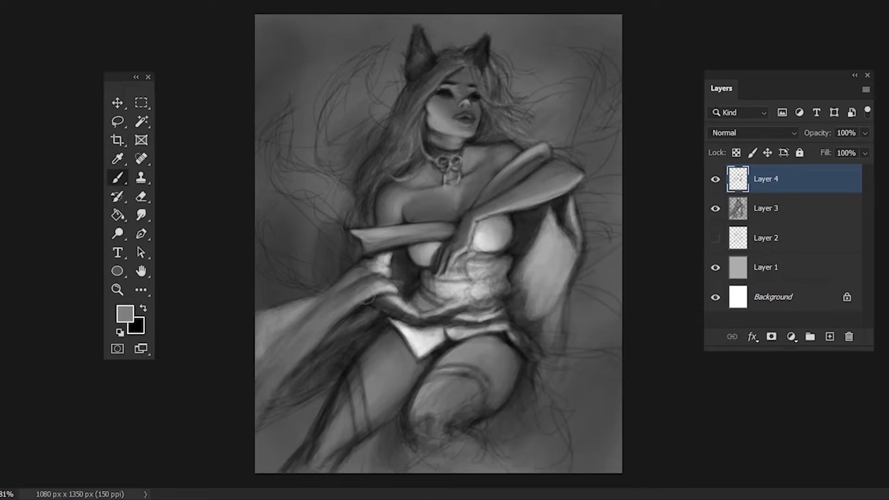
{"action": "key", "text": "x"}
{"action": "left_click", "coordinate": [392, 306], "text": "alt"}
{"action": "right_click", "coordinate": [391, 305]}
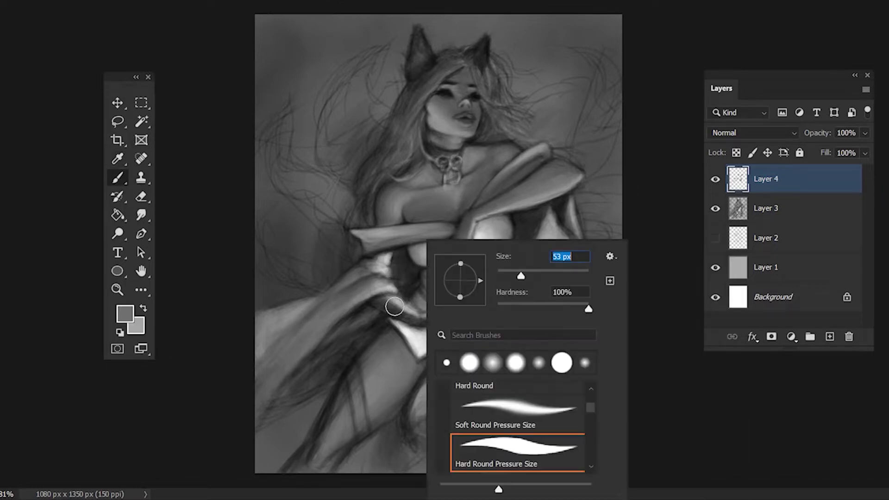
{"action": "key", "text": "Escape"}
{"action": "key", "text": "d"}
{"action": "left_click", "coordinate": [417, 305], "text": "alt"}
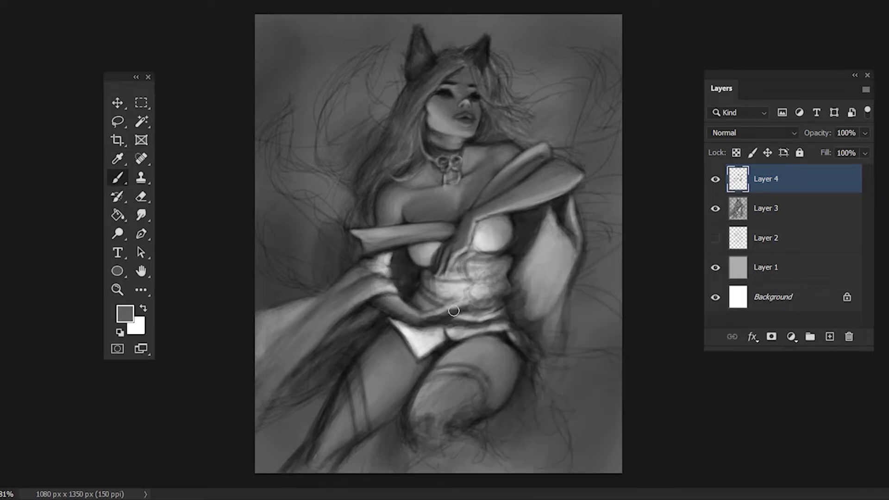
{"action": "left_click", "coordinate": [478, 287], "text": "alt"}
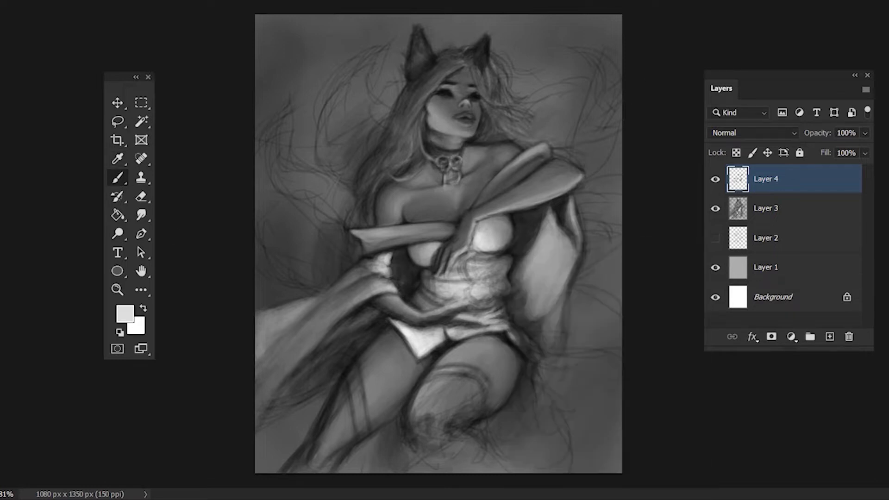
{"action": "key", "text": "d"}
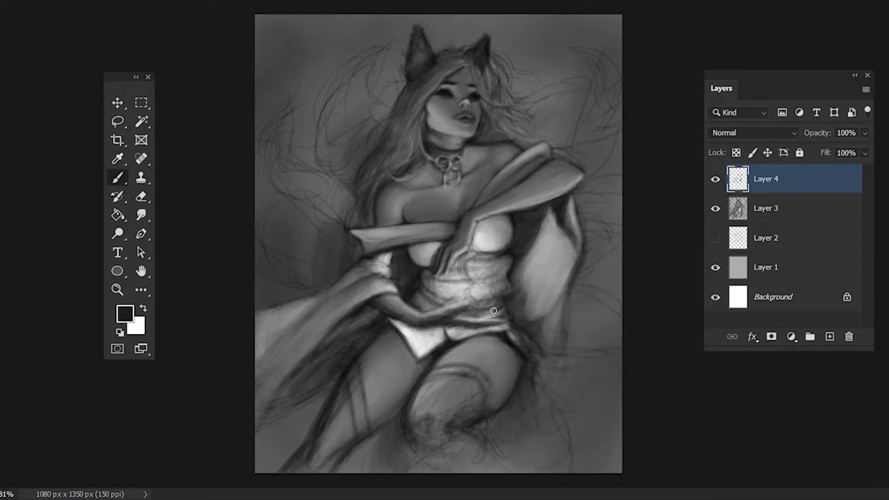
{"action": "key", "text": "x"}
{"action": "left_click", "coordinate": [460, 310], "text": "alt"}
Sample light and darker greys from the shoulder fabric and enlarge the brush
{"action": "key", "text": "d"}
{"action": "key", "text": "x"}
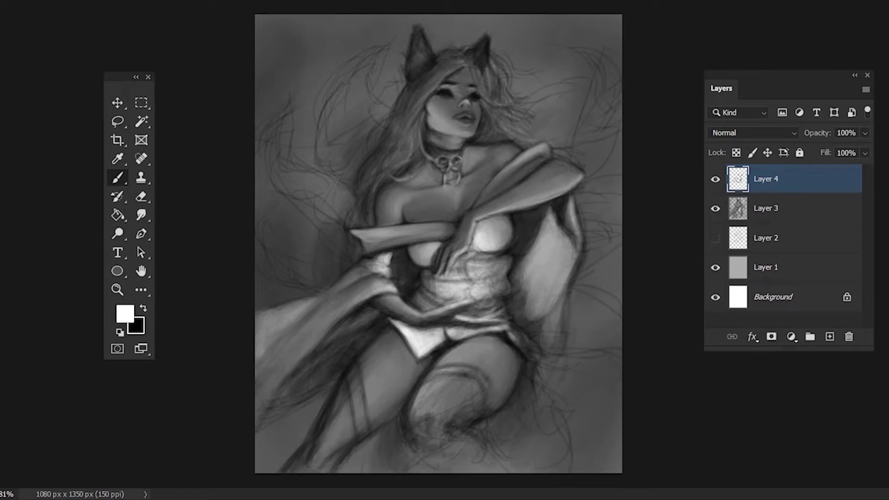
{"action": "left_click", "coordinate": [524, 204], "text": "alt"}
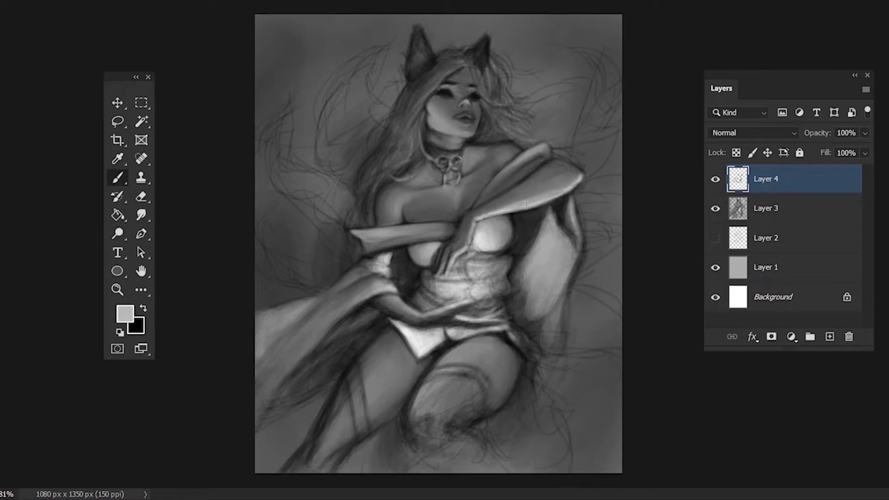
{"action": "right_click", "coordinate": [576, 182]}
{"action": "key", "text": "Escape"}
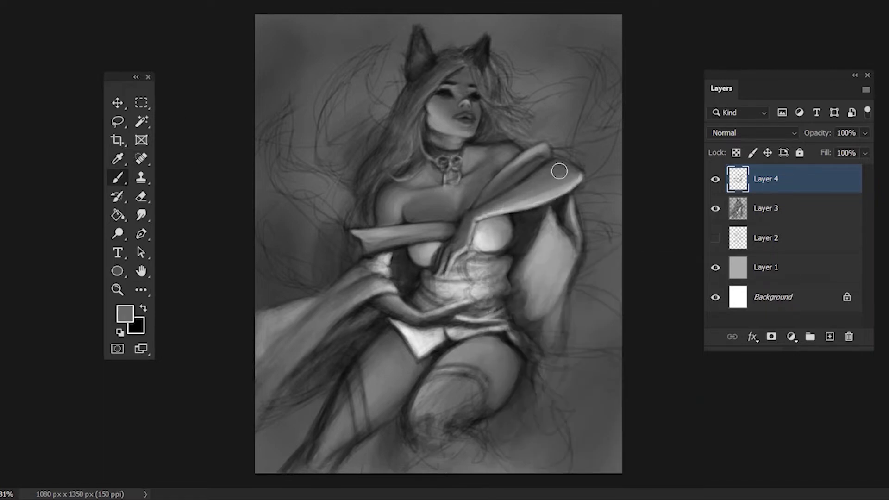
{"action": "left_click", "coordinate": [610, 142], "text": "alt"}
{"action": "right_click", "coordinate": [625, 240]}
{"action": "key", "text": "Escape"}
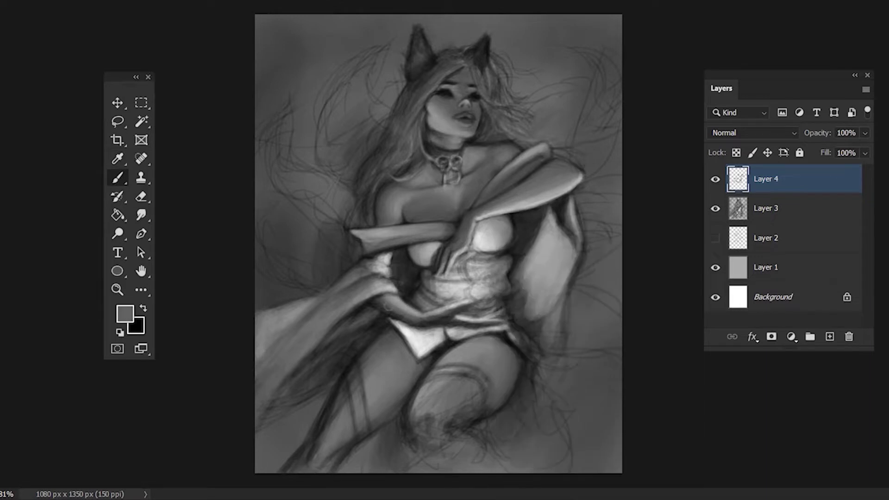
{"action": "left_click", "coordinate": [461, 349], "text": "alt"}
{"action": "right_click", "coordinate": [447, 239]}
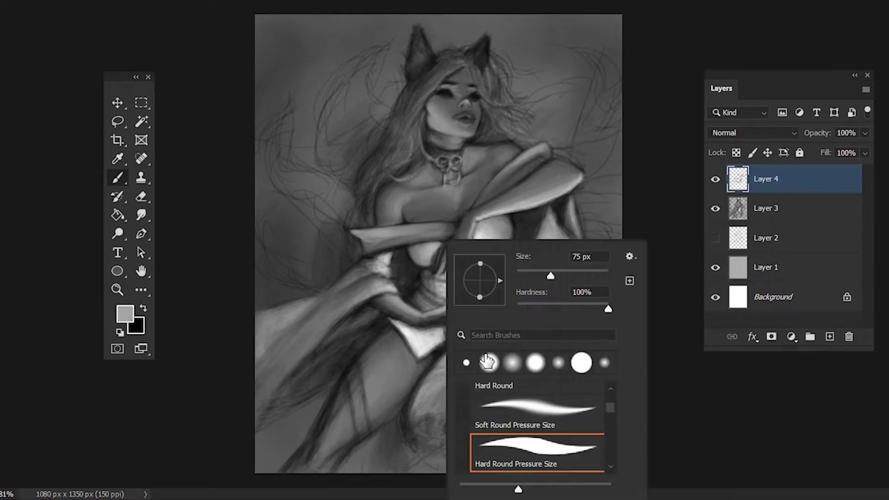
{"action": "key", "text": "Escape"}
Paint a lighter grey stroke down the thigh and darken the stocking band
{"action": "left_click", "coordinate": [503, 357], "text": "alt"}
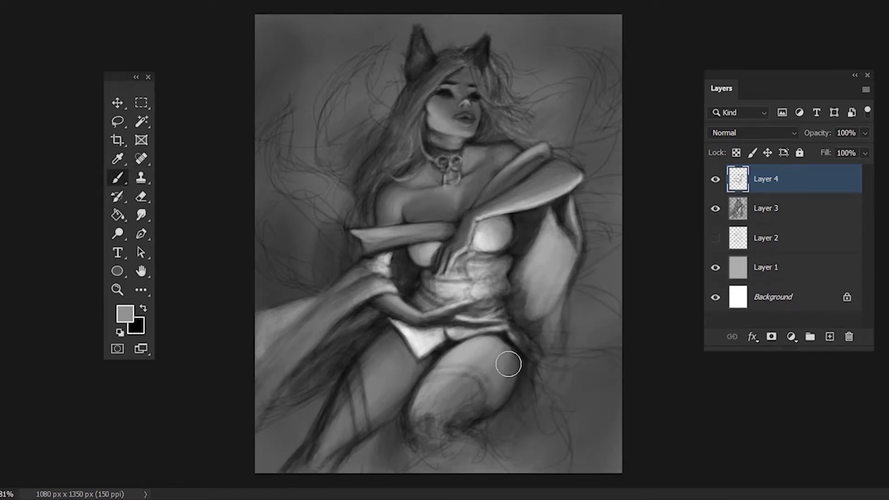
{"action": "left_click", "coordinate": [373, 389], "text": "alt"}
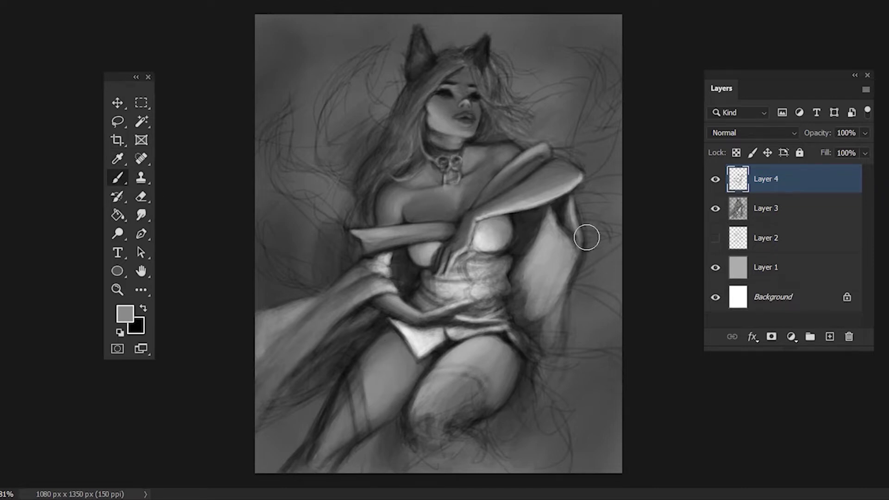
{"action": "left_click", "coordinate": [617, 215], "text": "alt"}
{"action": "left_click_drag", "start_coordinate": [347, 364], "coordinate": [360, 418]}
{"action": "left_click_drag", "start_coordinate": [442, 369], "coordinate": [470, 417]}
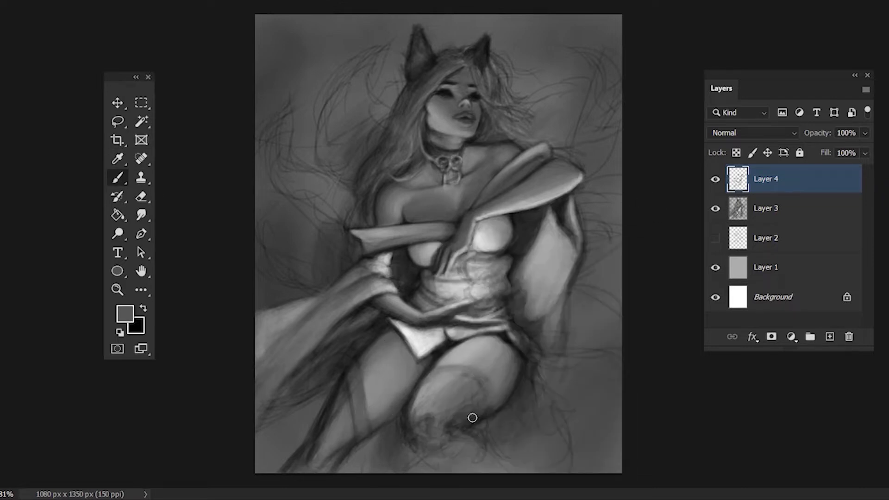
{"action": "key", "text": "x"}
{"action": "left_click_drag", "start_coordinate": [347, 405], "coordinate": [352, 460]}
{"action": "mouse_move", "coordinate": [441, 361]}
{"action": "left_mouse_down"}
{"action": "mouse_move", "coordinate": [473, 417]}
{"action": "mouse_move", "coordinate": [427, 459]}
{"action": "left_mouse_up"}
With a larger brush, darken both stockings, the lower legs and the knee shading in black
{"action": "key", "text": "Tab"}
{"action": "key", "text": "Tab"}
{"action": "left_click_drag", "start_coordinate": [426, 417], "coordinate": [486, 384]}
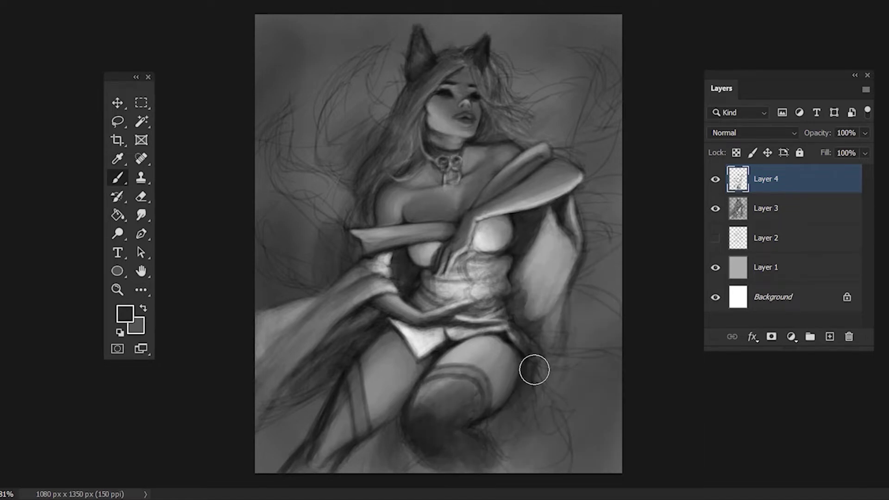
{"action": "left_click_drag", "start_coordinate": [333, 412], "coordinate": [326, 463]}
{"action": "left_click_drag", "start_coordinate": [468, 377], "coordinate": [419, 403]}
{"action": "key", "text": "d"}
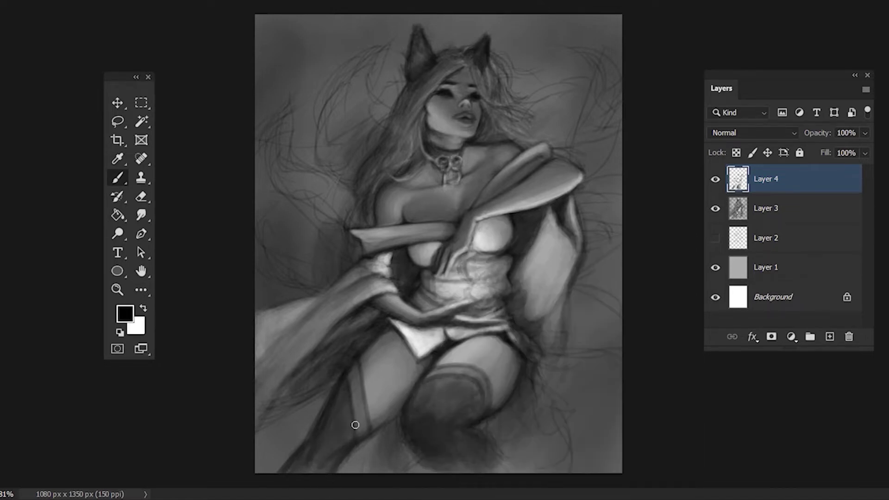
{"action": "left_click_drag", "start_coordinate": [359, 391], "coordinate": [354, 441]}
{"action": "left_click_drag", "start_coordinate": [282, 470], "coordinate": [310, 445]}
{"action": "left_click_drag", "start_coordinate": [407, 390], "coordinate": [445, 436]}
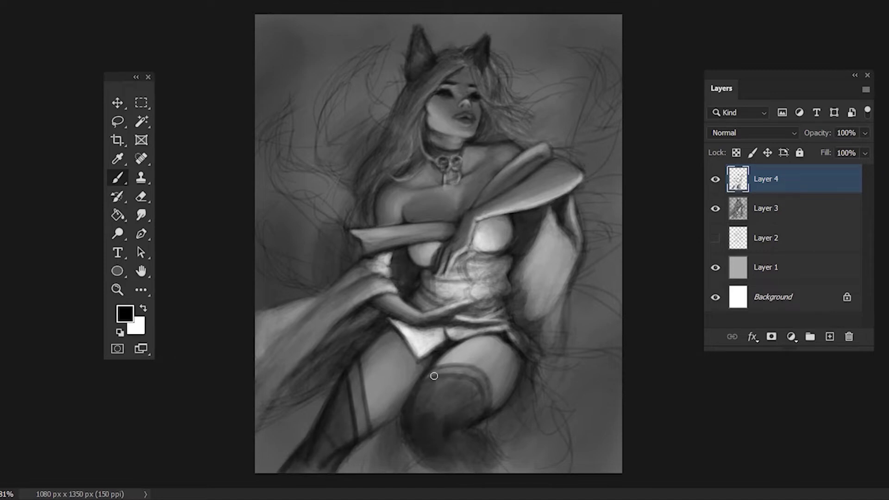
{"action": "left_click_drag", "start_coordinate": [426, 371], "coordinate": [489, 394]}
{"action": "mouse_move", "coordinate": [488, 435]}
{"action": "left_mouse_down"}
{"action": "mouse_move", "coordinate": [421, 472]}
{"action": "mouse_move", "coordinate": [500, 445]}
{"action": "left_mouse_up"}
With a smaller brush, paint a light garter strap down the left thigh
{"action": "key", "text": "x"}
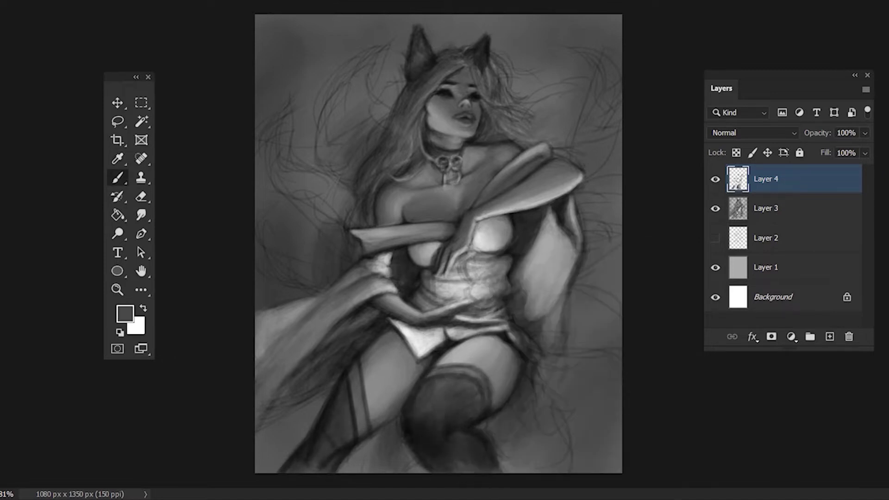
{"action": "key", "text": "bracketleft"}
{"action": "key", "text": "bracketleft"}
{"action": "key", "text": "bracketleft"}
{"action": "mouse_move", "coordinate": [356, 412]}
{"action": "left_mouse_down"}
{"action": "mouse_move", "coordinate": [359, 385]}
{"action": "mouse_move", "coordinate": [360, 429]}
{"action": "left_mouse_up"}
{"action": "left_click", "coordinate": [360, 385], "text": "alt"}
{"action": "key", "text": "x"}
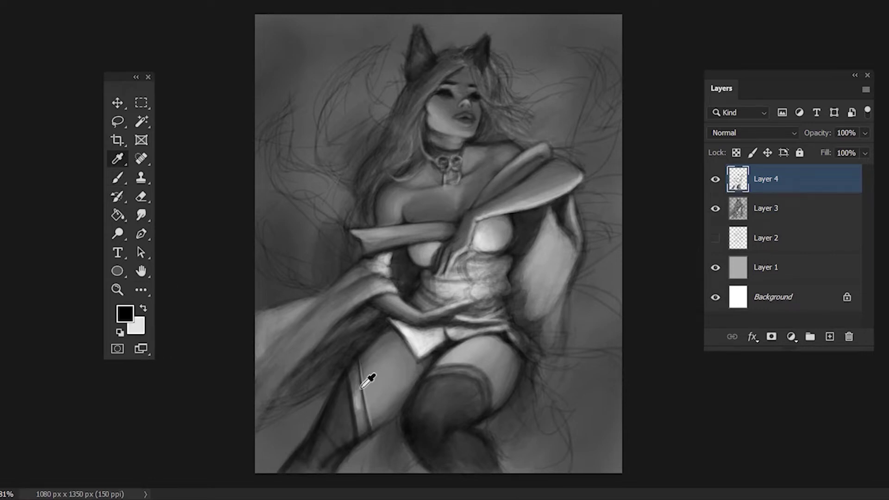
{"action": "left_click", "coordinate": [368, 389], "text": "alt"}
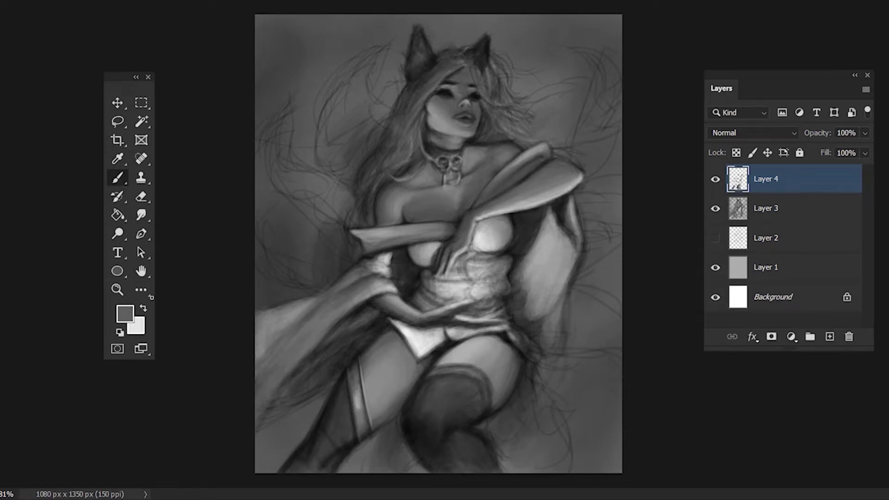
Brighten the top edge of the right stocking into a lighter band
{"action": "key", "text": "x"}
{"action": "left_click_drag", "start_coordinate": [446, 370], "coordinate": [467, 369]}
{"action": "left_click", "coordinate": [462, 351], "text": "alt"}
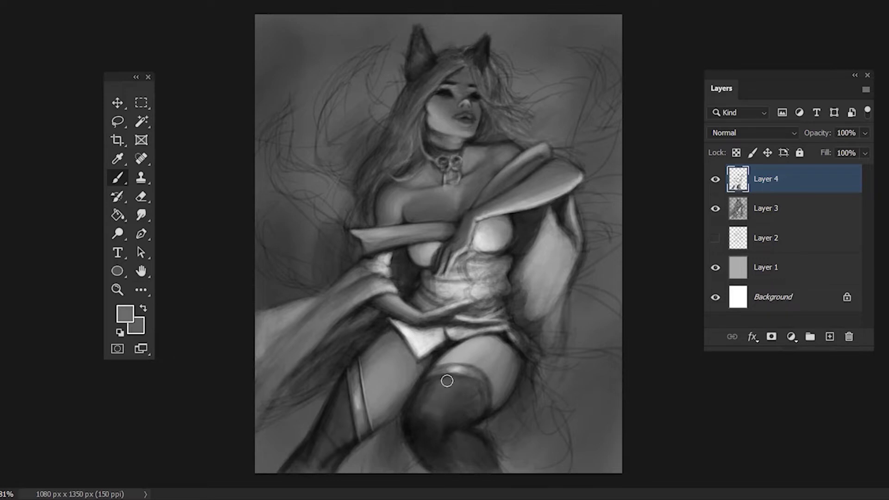
{"action": "key", "text": "d"}
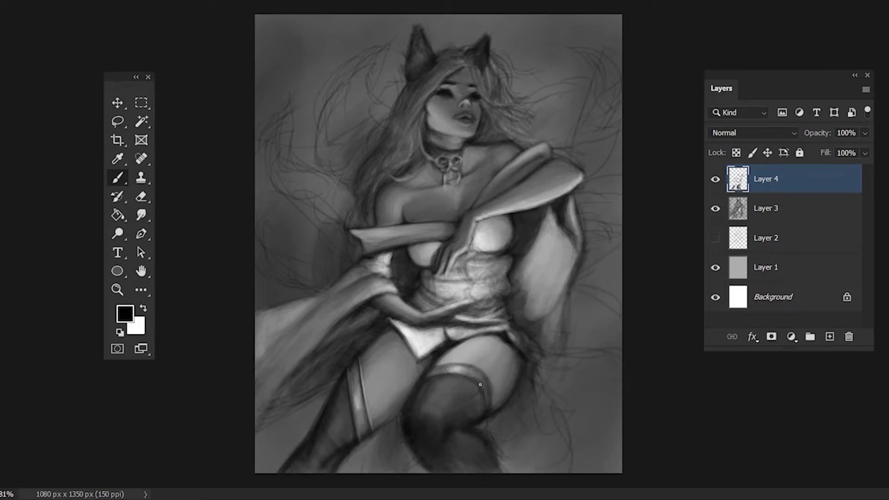
{"action": "key", "text": "x"}
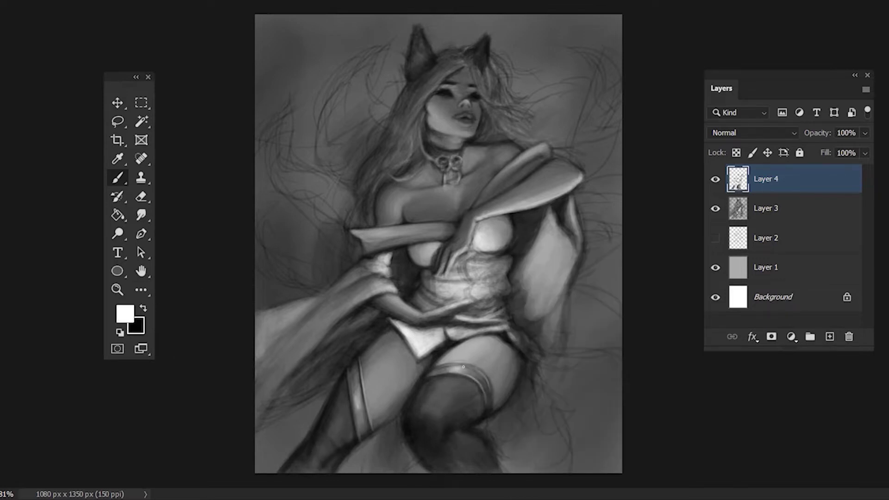
{"action": "left_click", "coordinate": [463, 367], "text": "alt"}
{"action": "key", "text": "x"}
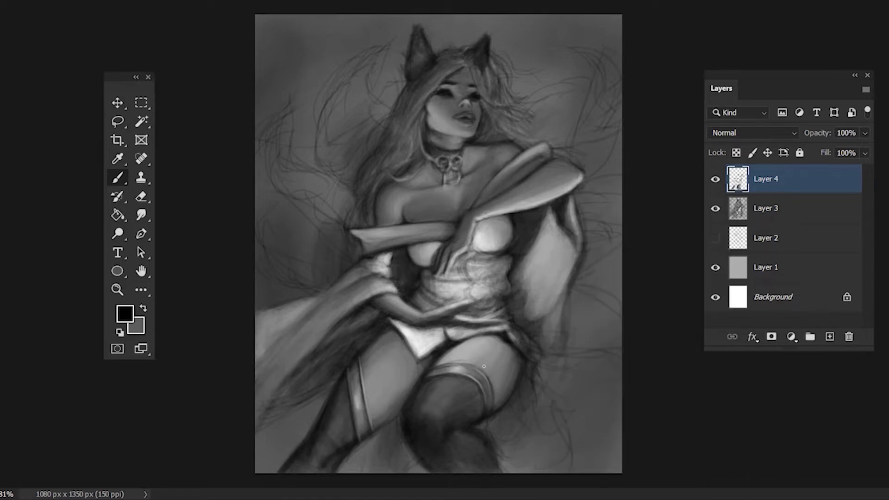
{"action": "left_click", "coordinate": [425, 385], "text": "alt"}
Toggle the brush colours between black and white and sample a dark grey from the collar
{"action": "key", "text": "d"}
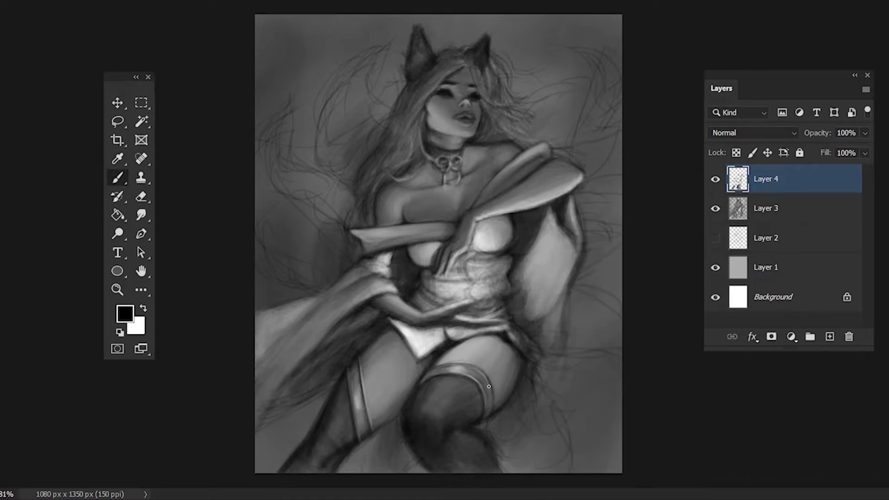
{"action": "key", "text": "e"}
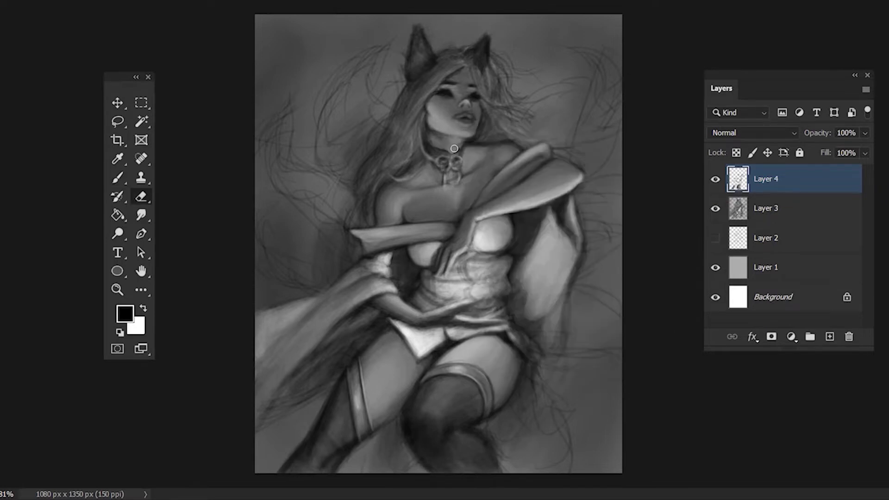
{"action": "key", "text": "b"}
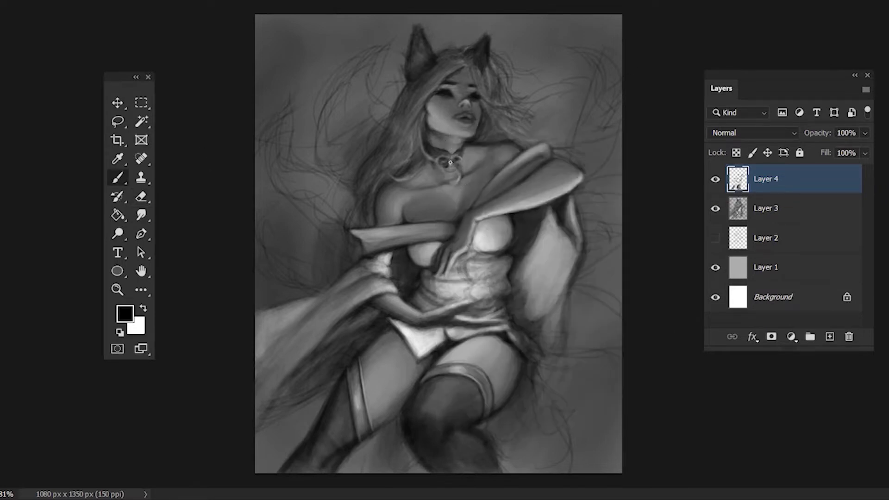
{"action": "key", "text": "x"}
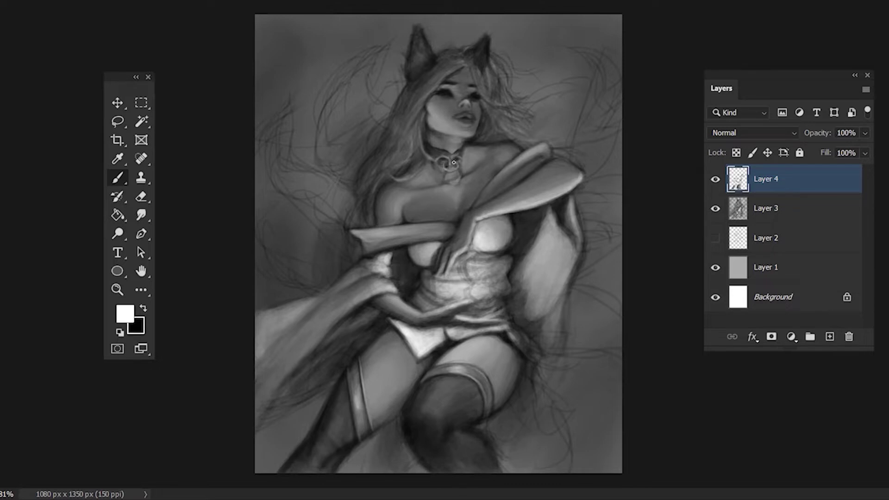
{"action": "key", "text": "x"}
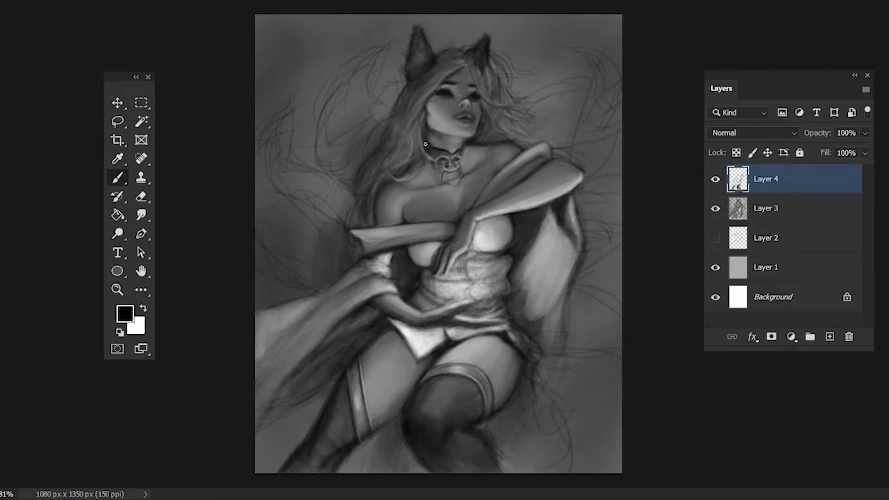
{"action": "key", "text": "x"}
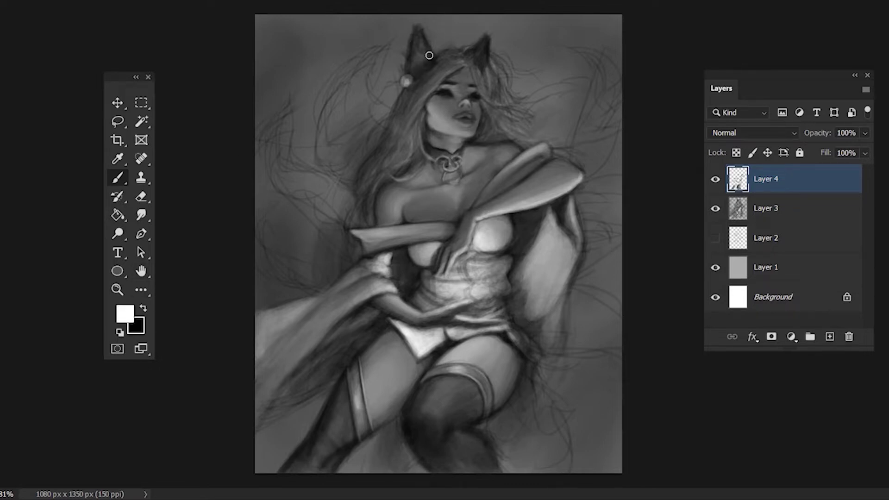
{"action": "key", "text": "x"}
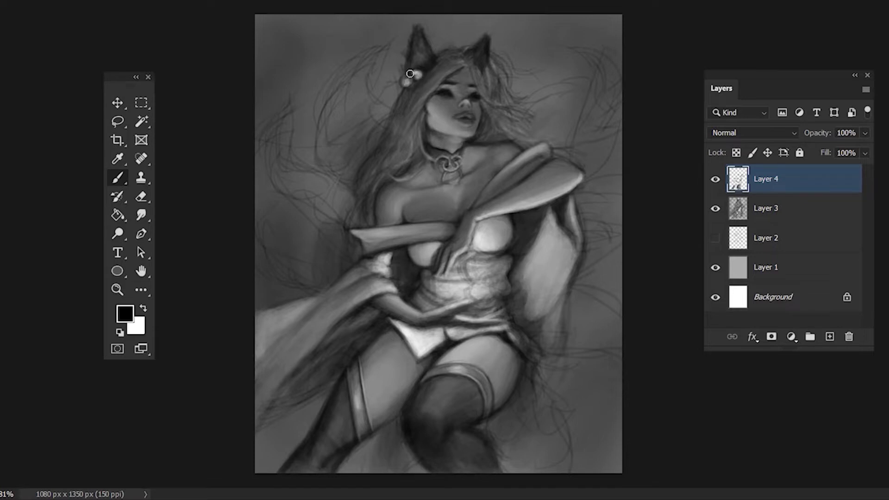
{"action": "left_click", "coordinate": [408, 83], "text": "alt"}
Sample a lighter grey from the hair and paint light strands near the right ear
{"action": "key", "text": "x"}
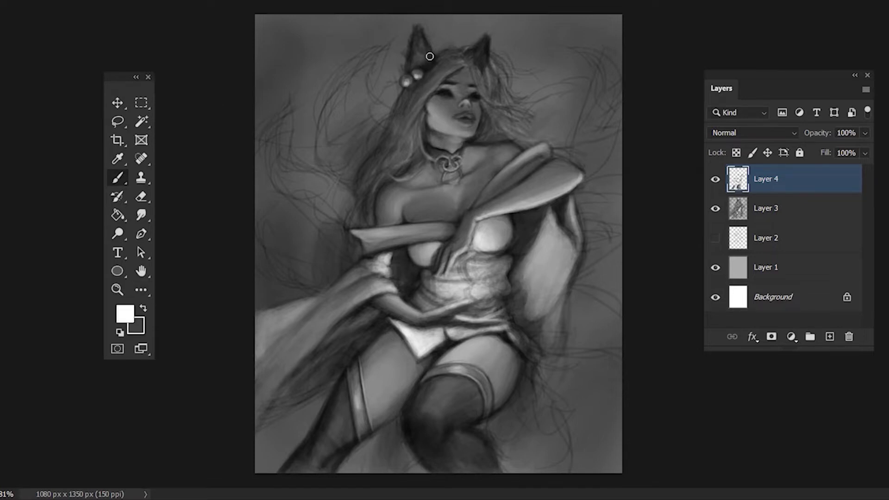
{"action": "key", "text": "d"}
{"action": "left_click", "coordinate": [488, 75], "text": "alt"}
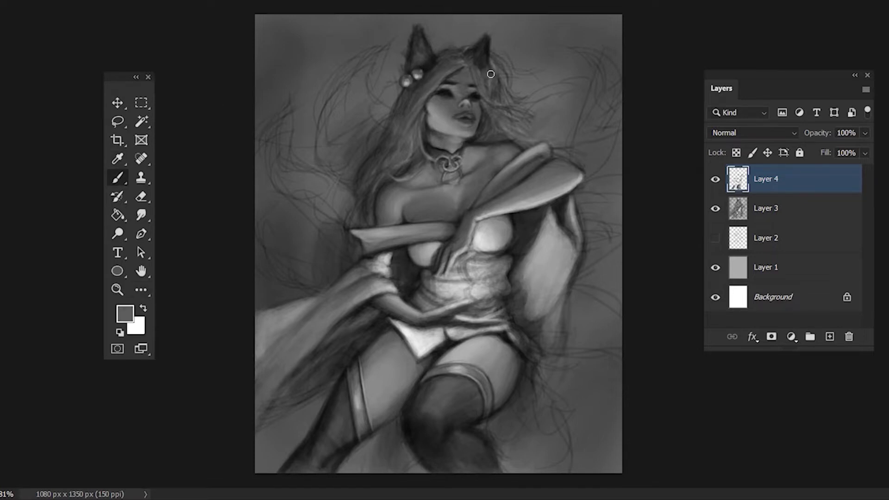
{"action": "key", "text": "d"}
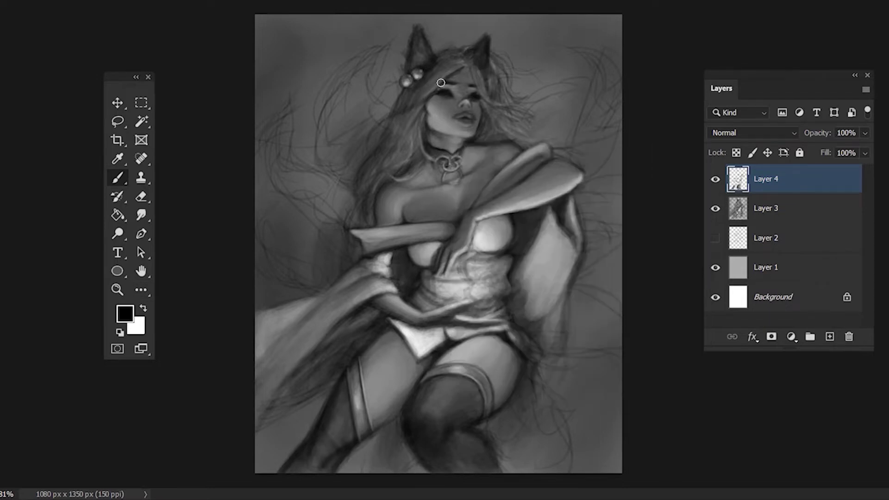
{"action": "left_click", "coordinate": [415, 98], "text": "alt"}
{"action": "left_click", "coordinate": [450, 73], "text": "alt"}
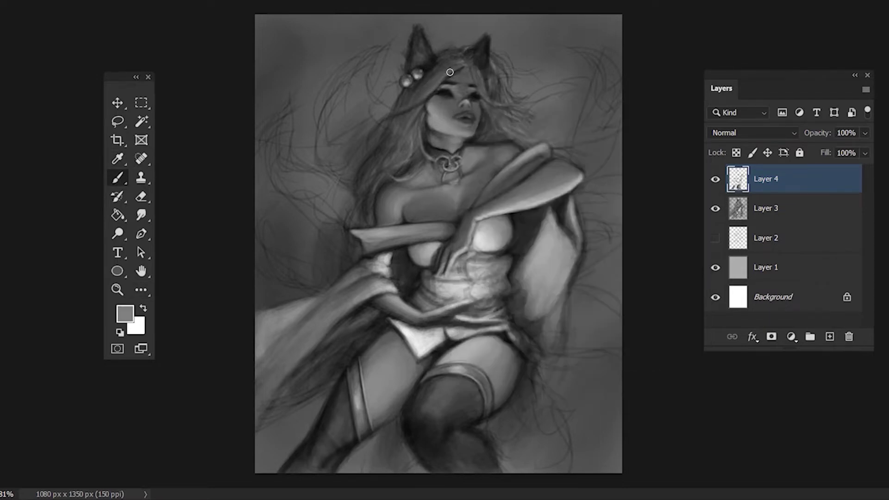
{"action": "mouse_move", "coordinate": [452, 66]}
{"action": "left_mouse_down"}
{"action": "mouse_move", "coordinate": [476, 76]}
{"action": "mouse_move", "coordinate": [471, 69]}
{"action": "left_mouse_up"}
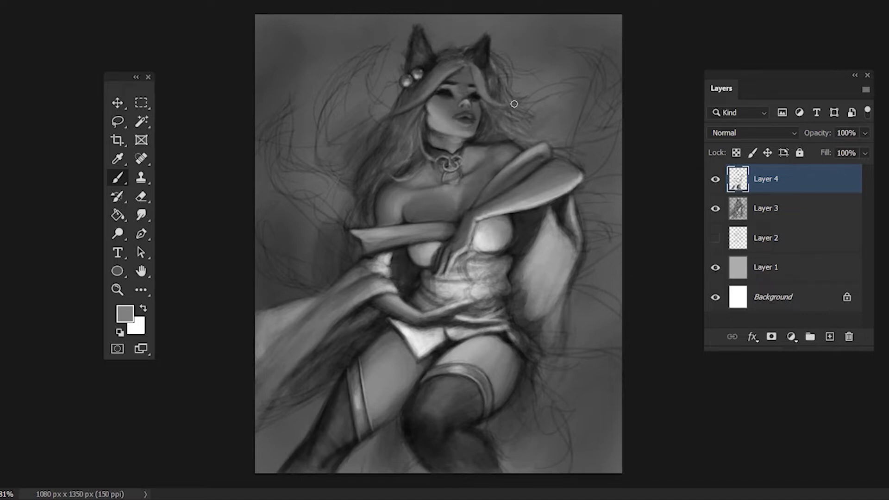
{"action": "key", "text": "d"}
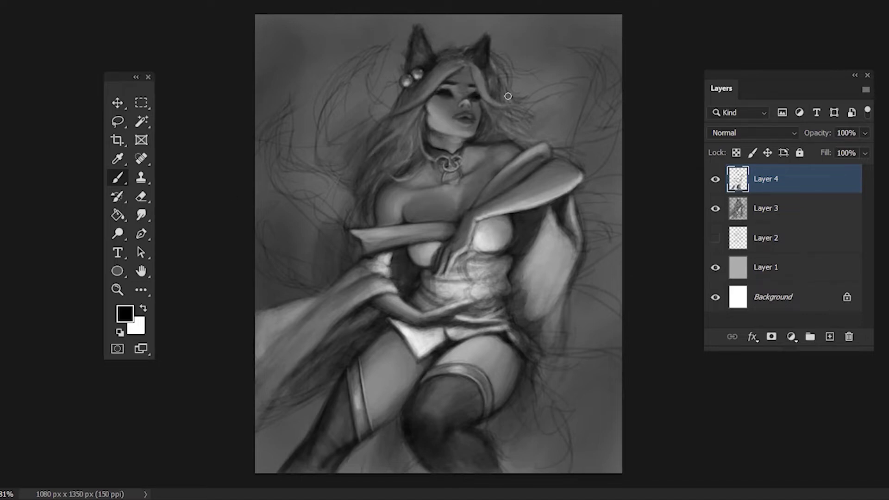
{"action": "left_click", "coordinate": [442, 60], "text": "alt"}
Paint a white ribbon beside the hair ornament, shade it grey and add light touches
{"action": "key", "text": "x"}
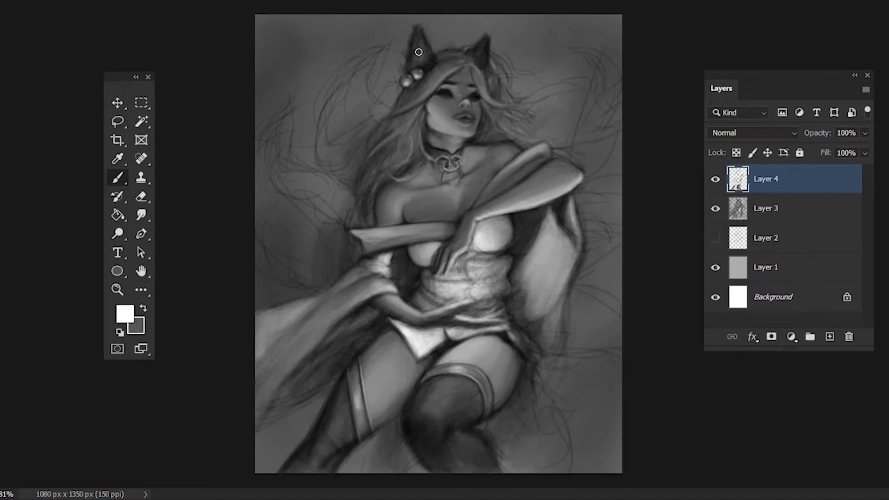
{"action": "mouse_move", "coordinate": [405, 88]}
{"action": "left_mouse_down"}
{"action": "mouse_move", "coordinate": [363, 122]}
{"action": "mouse_move", "coordinate": [398, 125]}
{"action": "left_mouse_up"}
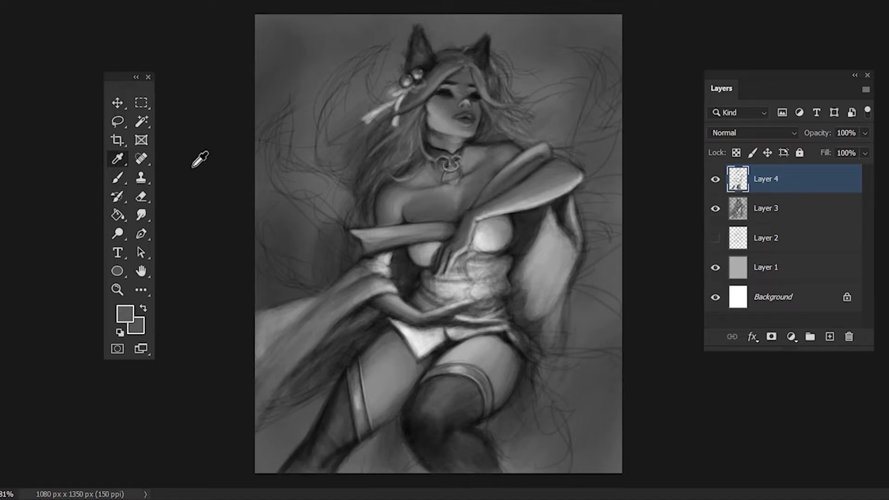
{"action": "key", "text": "d"}
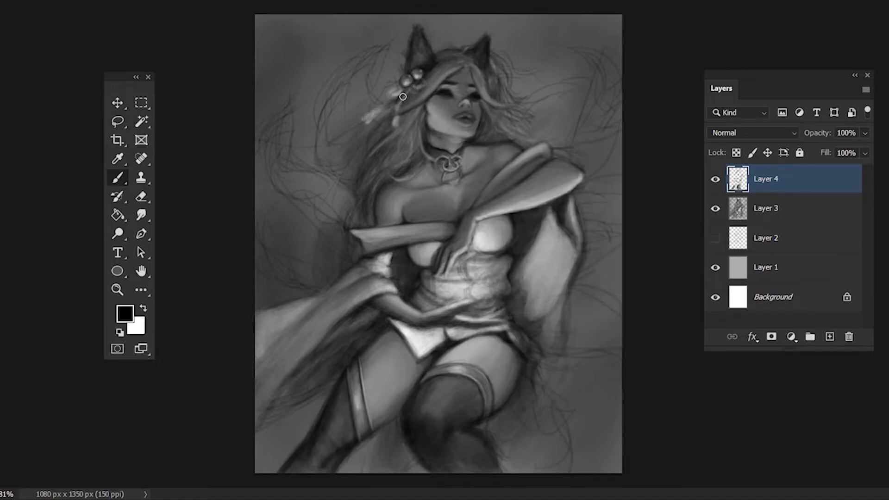
{"action": "left_click", "coordinate": [381, 111], "text": "alt"}
{"action": "left_click_drag", "start_coordinate": [403, 96], "coordinate": [369, 117]}
{"action": "key", "text": "x"}
{"action": "left_click", "coordinate": [370, 112], "text": "alt"}
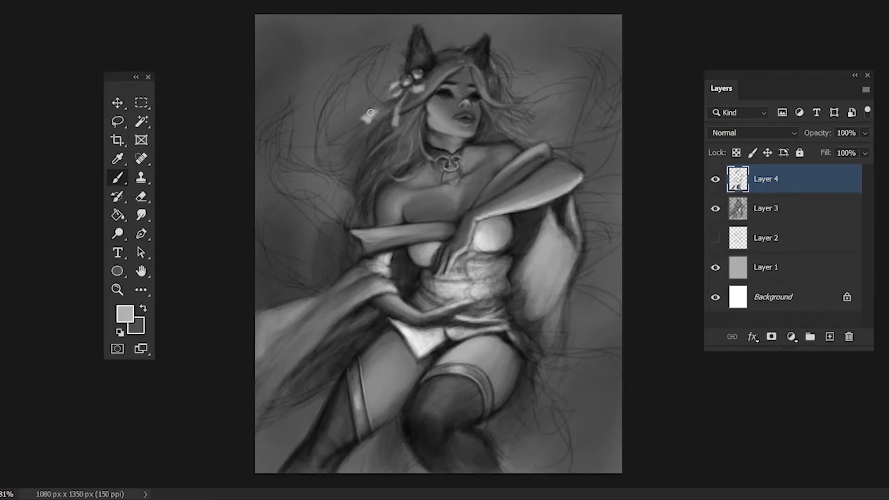
Darken the hair beside the ribbon with black strokes, then resize the brush and sample a mid grey
{"action": "left_click", "coordinate": [410, 95], "text": "alt"}
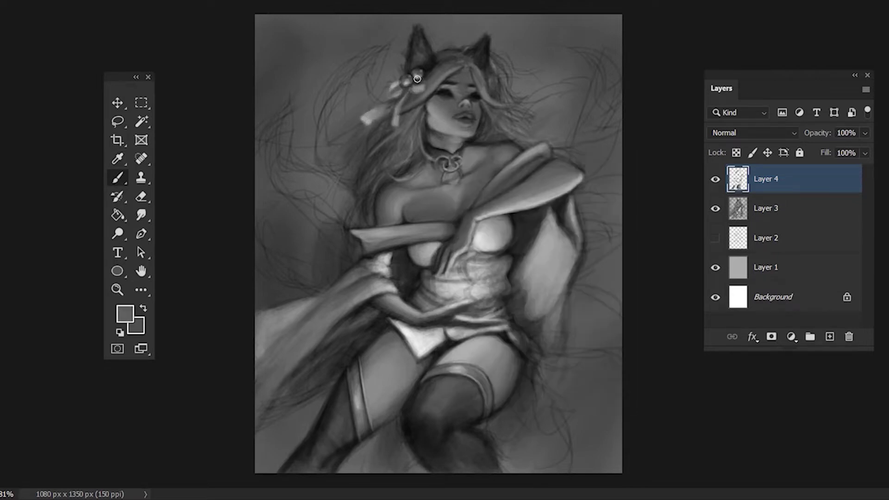
{"action": "right_click", "coordinate": [418, 79]}
{"action": "key", "text": "d"}
{"action": "key", "text": "Escape"}
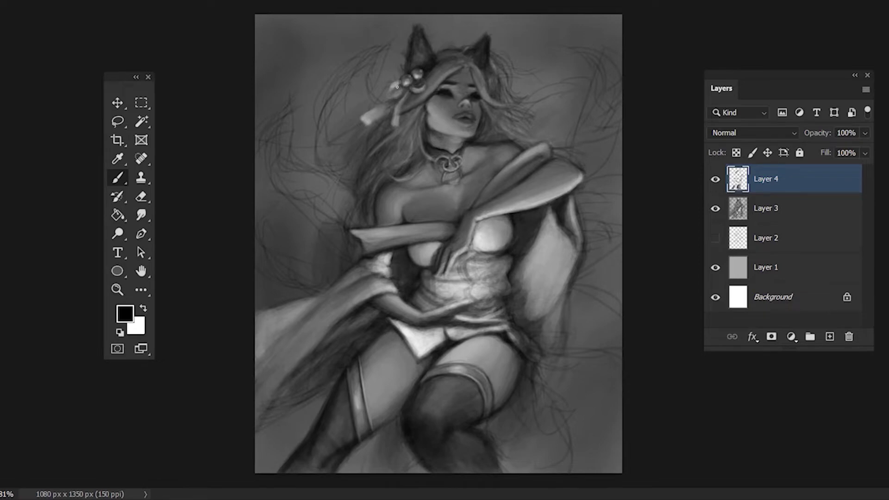
{"action": "left_click", "coordinate": [383, 120], "text": "alt"}
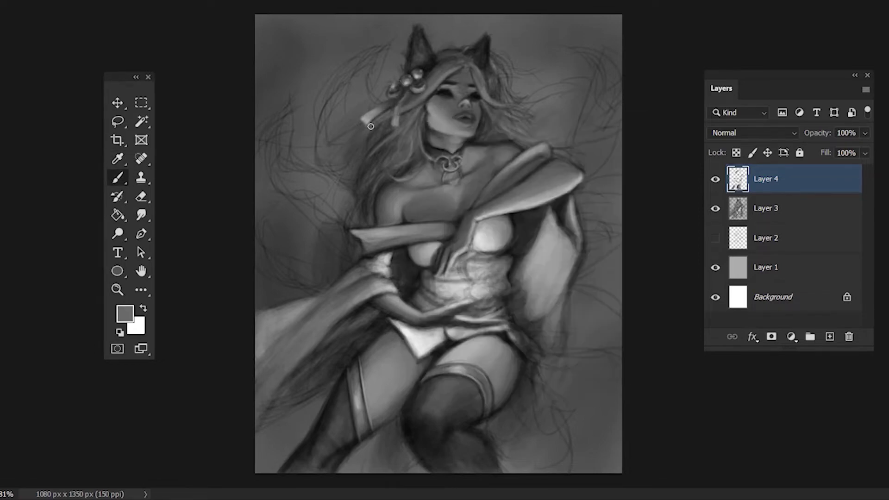
{"action": "key", "text": "d"}
{"action": "key", "text": "x"}
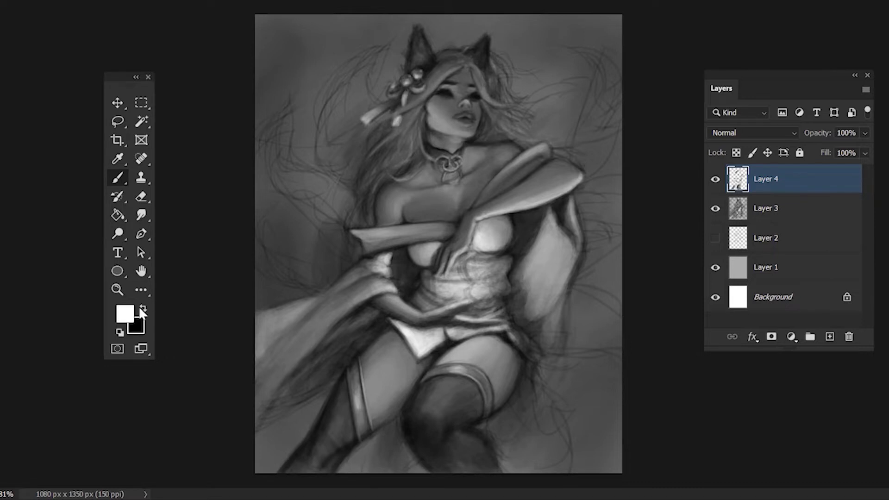
{"action": "left_click", "coordinate": [142, 309]}
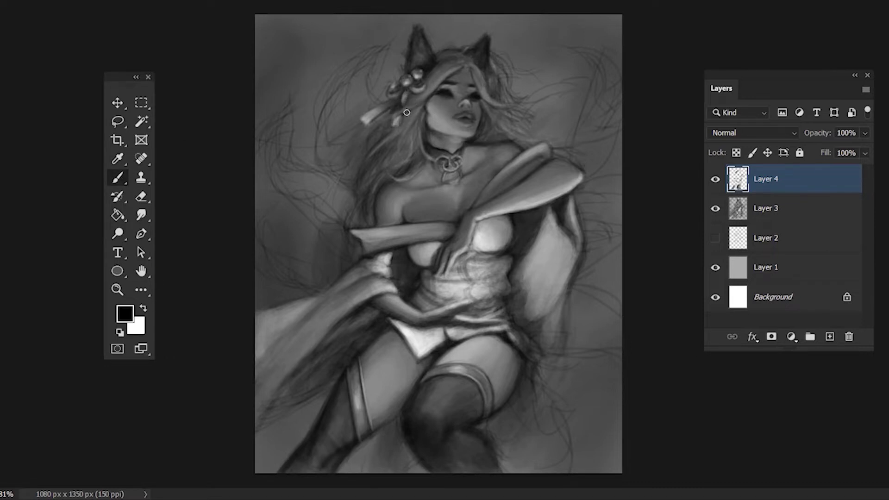
{"action": "left_click_drag", "start_coordinate": [410, 110], "coordinate": [379, 145]}
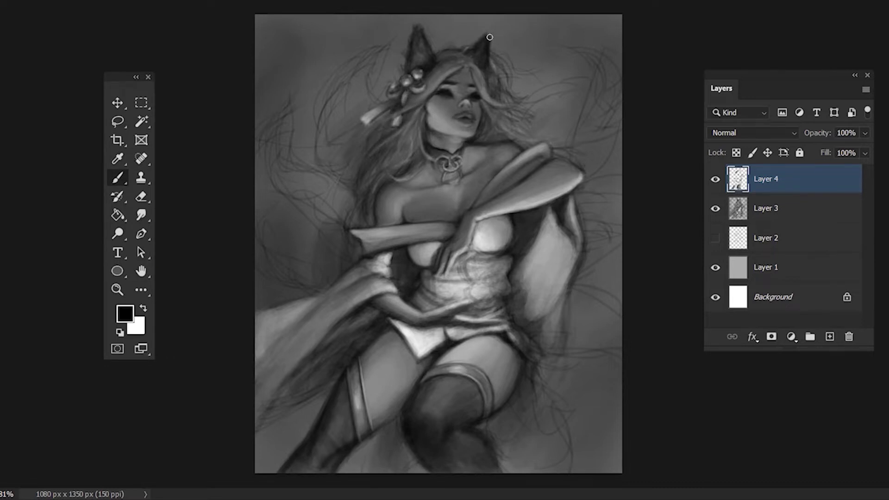
{"action": "key", "text": "bracketleft"}
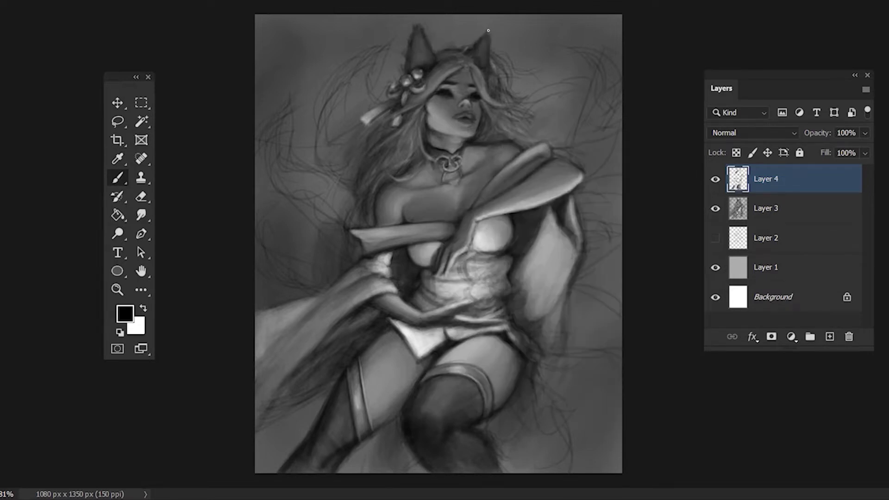
{"action": "right_click", "coordinate": [494, 52]}
{"action": "key", "text": "Return"}
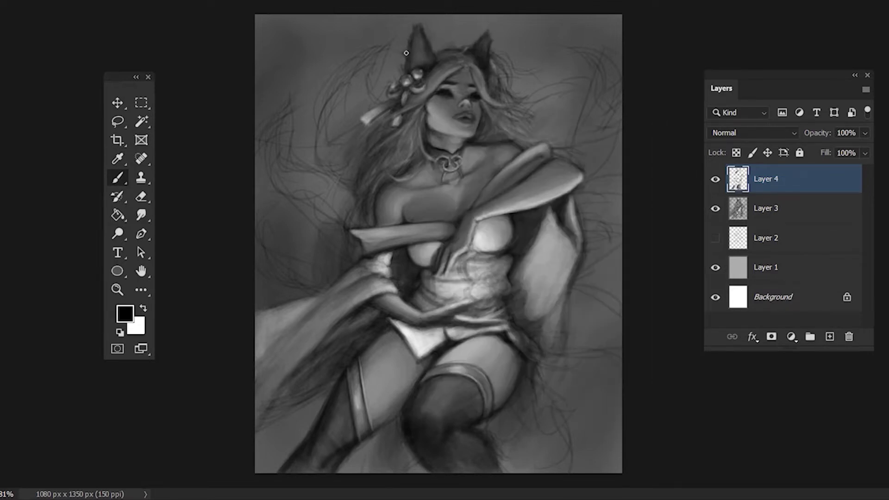
{"action": "left_click", "coordinate": [435, 53], "text": "alt"}
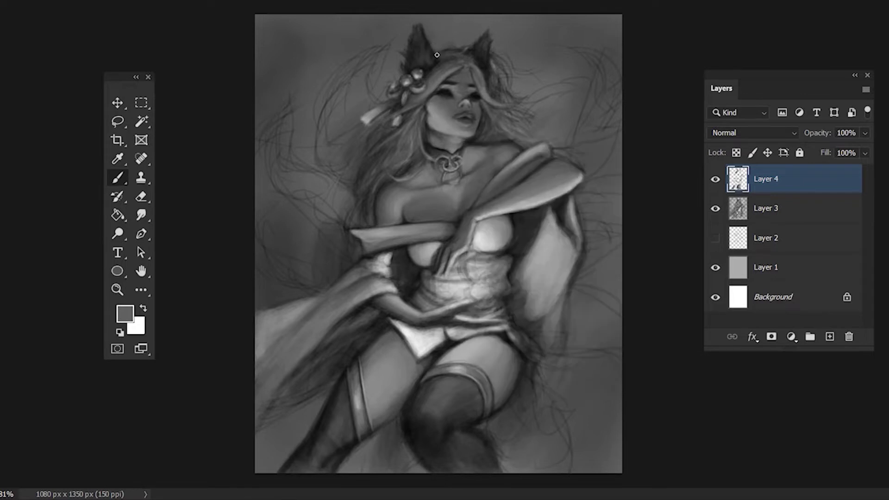
Darken the chest band and shoulder cloth, then sample a mid grey from the wrap
{"action": "key", "text": "d"}
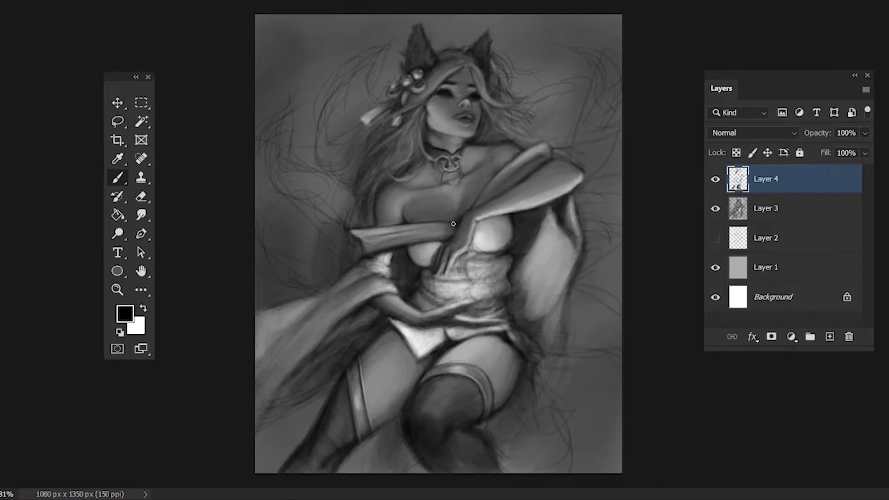
{"action": "mouse_move", "coordinate": [364, 239]}
{"action": "left_mouse_down"}
{"action": "mouse_move", "coordinate": [445, 226]}
{"action": "mouse_move", "coordinate": [541, 156]}
{"action": "left_mouse_up"}
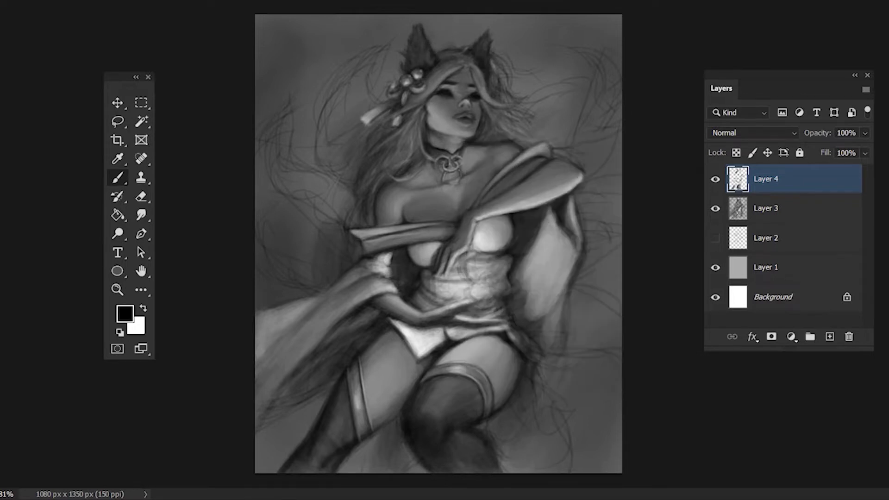
{"action": "left_click", "coordinate": [432, 338], "text": "alt"}
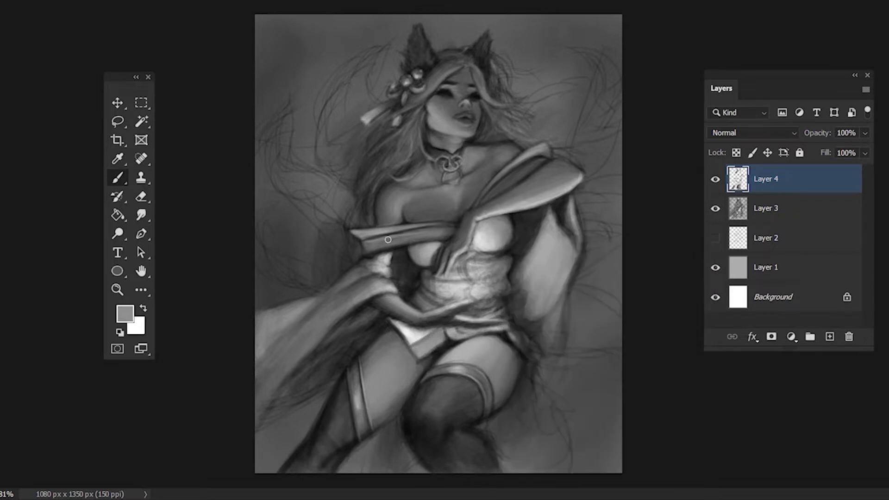
{"action": "right_click", "coordinate": [500, 253]}
{"action": "key", "text": "Escape"}
{"action": "key", "text": "d"}
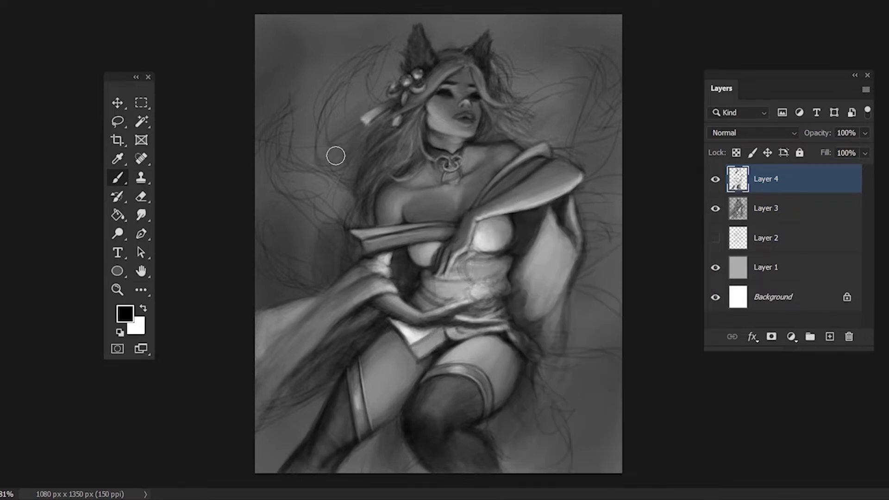
Scribble dark folds, light highlights and grey tones over the waist wrap and hip
{"action": "left_click", "coordinate": [482, 308], "text": "alt"}
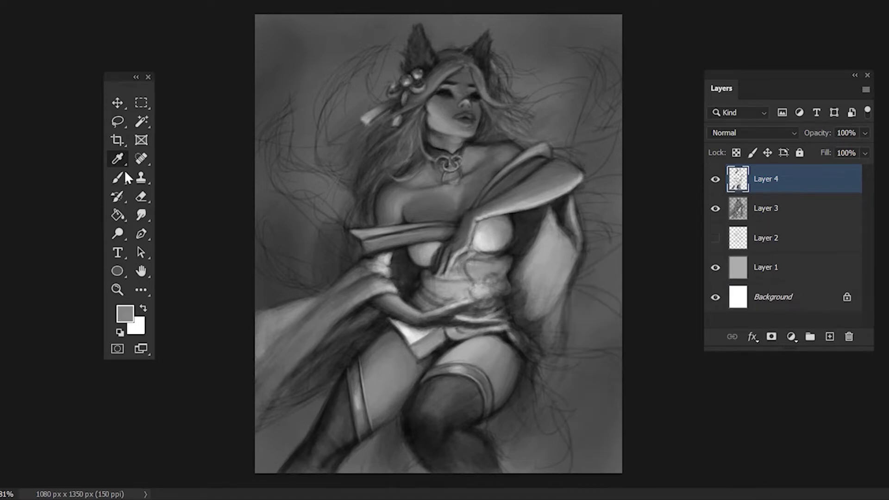
{"action": "key", "text": "d"}
{"action": "mouse_move", "coordinate": [473, 269]}
{"action": "left_mouse_down"}
{"action": "mouse_move", "coordinate": [495, 320]}
{"action": "mouse_move", "coordinate": [507, 319]}
{"action": "left_mouse_up"}
{"action": "key", "text": "x"}
{"action": "mouse_move", "coordinate": [507, 287]}
{"action": "left_mouse_down"}
{"action": "mouse_move", "coordinate": [523, 317]}
{"action": "mouse_move", "coordinate": [522, 292]}
{"action": "left_mouse_up"}
{"action": "key", "text": "x"}
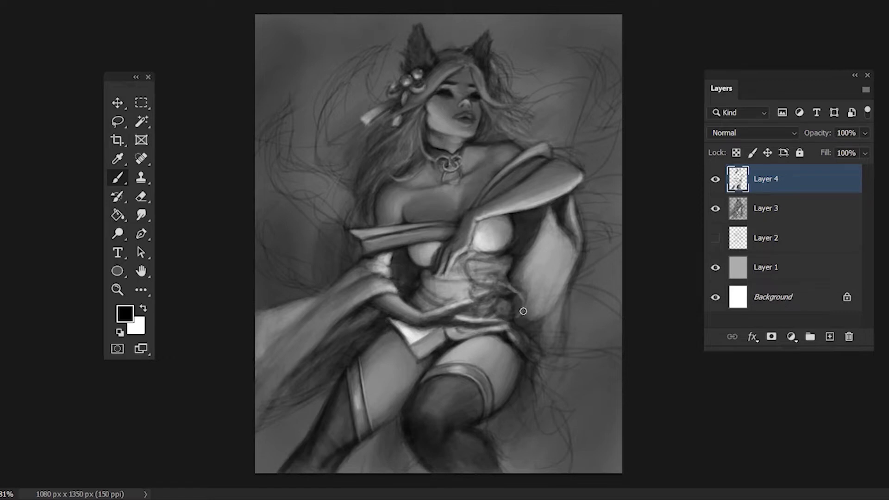
{"action": "left_click", "coordinate": [430, 280], "text": "alt"}
{"action": "mouse_move", "coordinate": [424, 278]}
{"action": "left_mouse_down"}
{"action": "mouse_move", "coordinate": [463, 299]}
{"action": "mouse_move", "coordinate": [509, 260]}
{"action": "left_mouse_up"}
With a much smaller brush, paint white light strokes over the waist
{"action": "key", "text": "d"}
{"action": "right_click", "coordinate": [508, 260]}
{"action": "key", "text": "Return"}
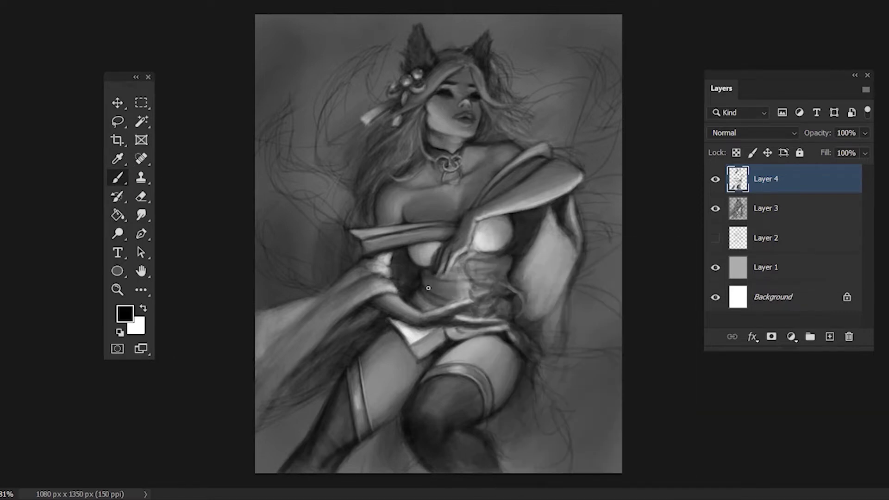
{"action": "key", "text": "x"}
{"action": "mouse_move", "coordinate": [506, 252]}
{"action": "left_mouse_down"}
{"action": "mouse_move", "coordinate": [481, 278]}
{"action": "mouse_move", "coordinate": [486, 310]}
{"action": "left_mouse_up"}
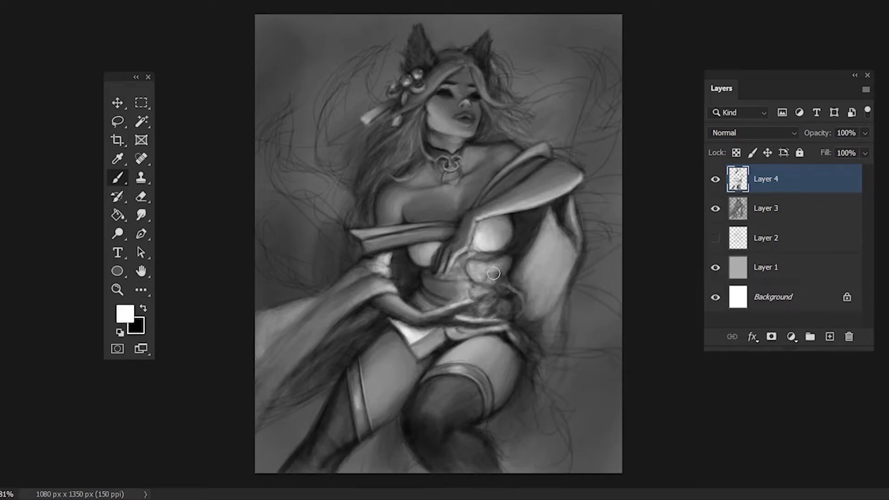
{"action": "left_click_drag", "start_coordinate": [468, 274], "coordinate": [431, 285]}
Repaint the shading on the left thigh and boot and lighten the bottom of the right boot
{"action": "left_click", "coordinate": [451, 278], "text": "alt"}
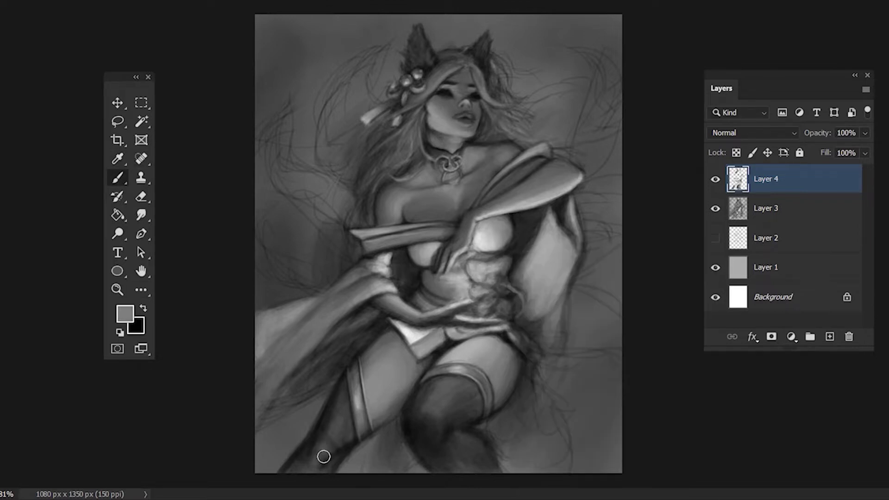
{"action": "mouse_move", "coordinate": [324, 456]}
{"action": "left_mouse_down"}
{"action": "mouse_move", "coordinate": [347, 408]}
{"action": "mouse_move", "coordinate": [311, 457]}
{"action": "left_mouse_up"}
{"action": "left_click_drag", "start_coordinate": [347, 397], "coordinate": [348, 401]}
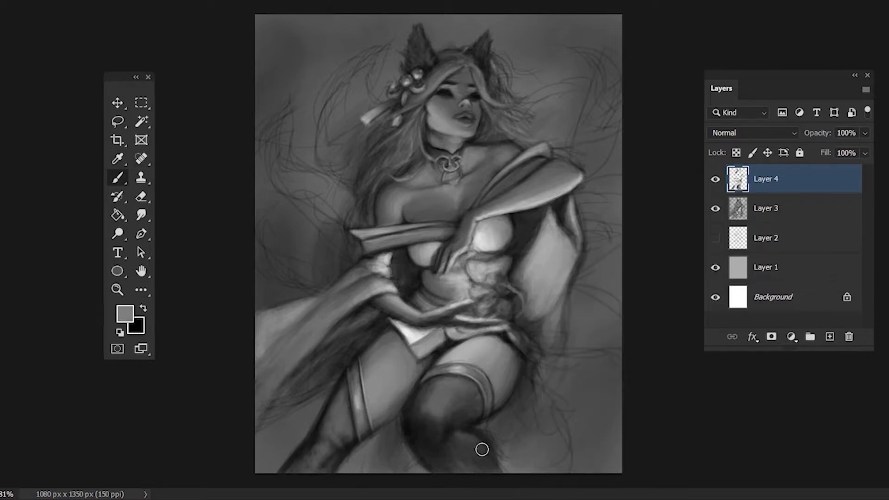
{"action": "left_click_drag", "start_coordinate": [482, 449], "coordinate": [472, 459]}
{"action": "key", "text": "x"}
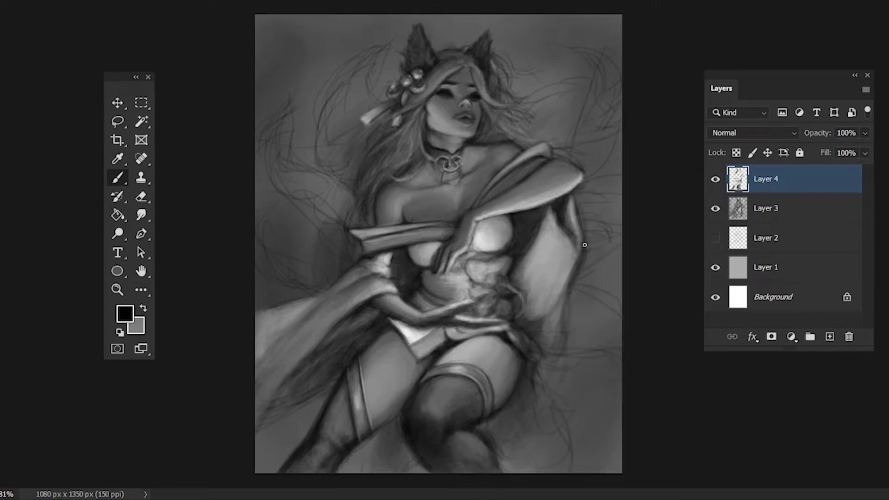
{"action": "key", "text": "ctrl+plus"}
{"action": "key", "text": "ctrl+plus"}
{"action": "key", "text": "ctrl+plus"}
Sample a mid grey from the face and a skin tone near the nose
{"action": "key", "text": "x"}
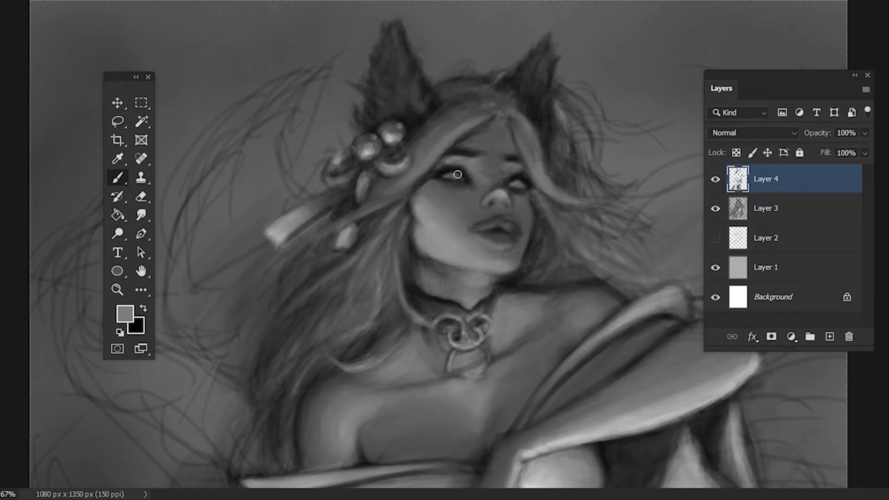
{"action": "key", "text": "x"}
{"action": "key", "text": "d"}
{"action": "key", "text": "x"}
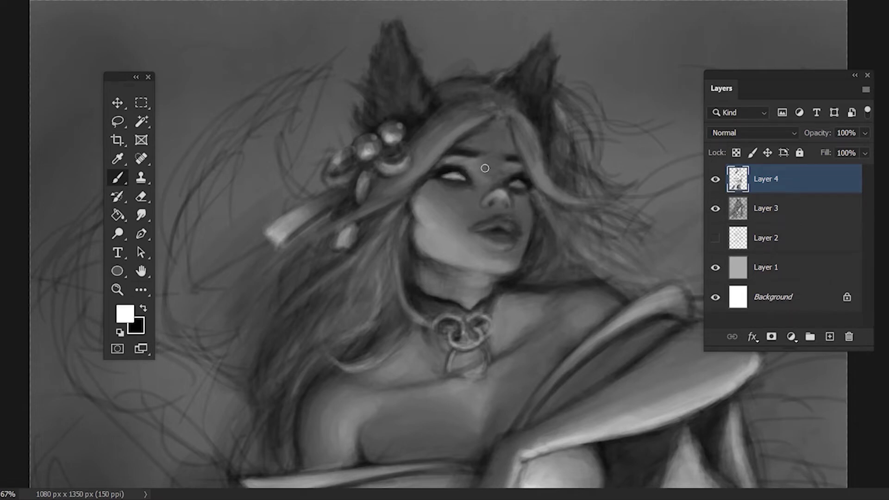
{"action": "left_click", "coordinate": [462, 176], "text": "alt"}
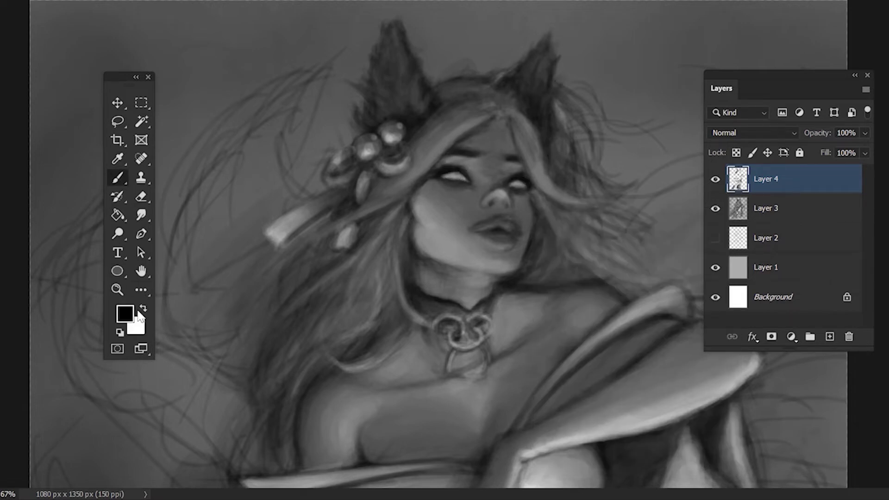
{"action": "right_click", "coordinate": [536, 209]}
{"action": "key", "text": "Escape"}
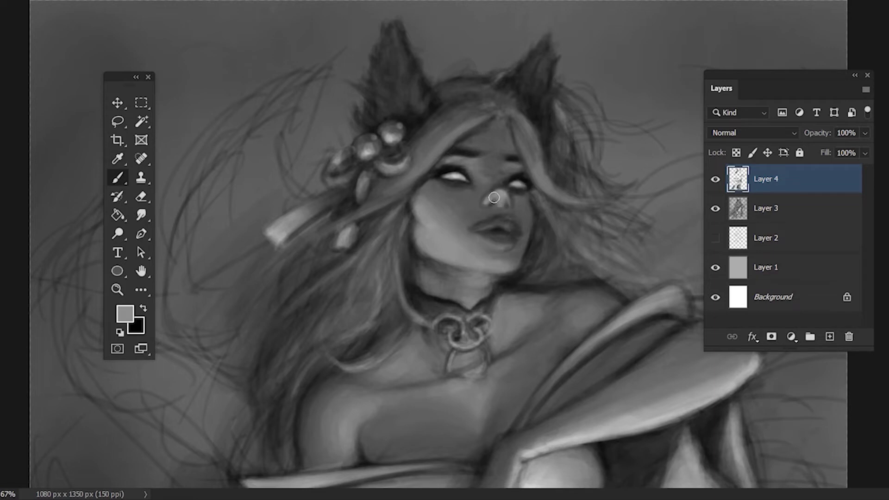
{"action": "key", "text": "x"}
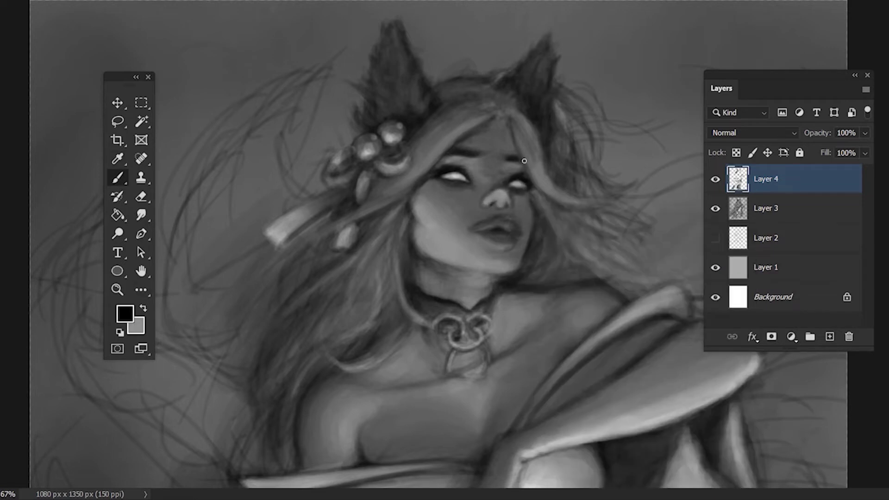
{"action": "key", "text": "x"}
{"action": "left_click", "coordinate": [504, 199], "text": "alt"}
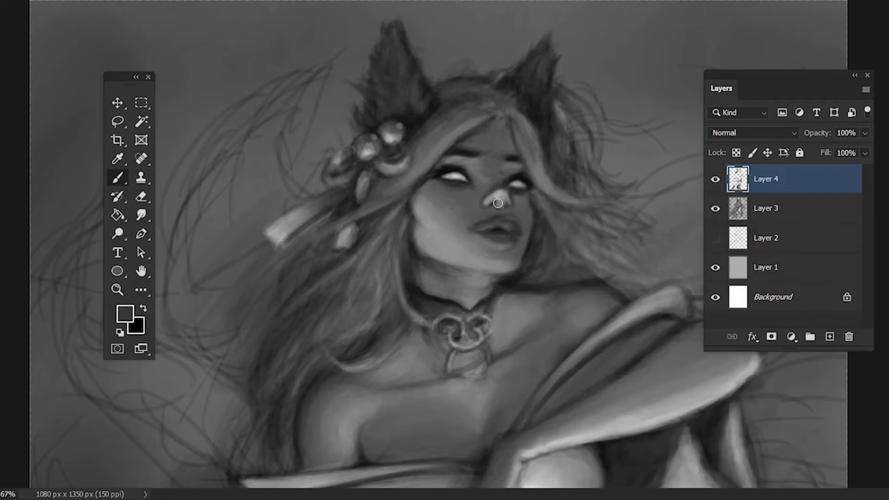
Pick a smaller brush and sample mid and near-black greys to shade the nose
{"action": "right_click", "coordinate": [511, 219]}
{"action": "key", "text": "Escape"}
{"action": "key", "text": "d"}
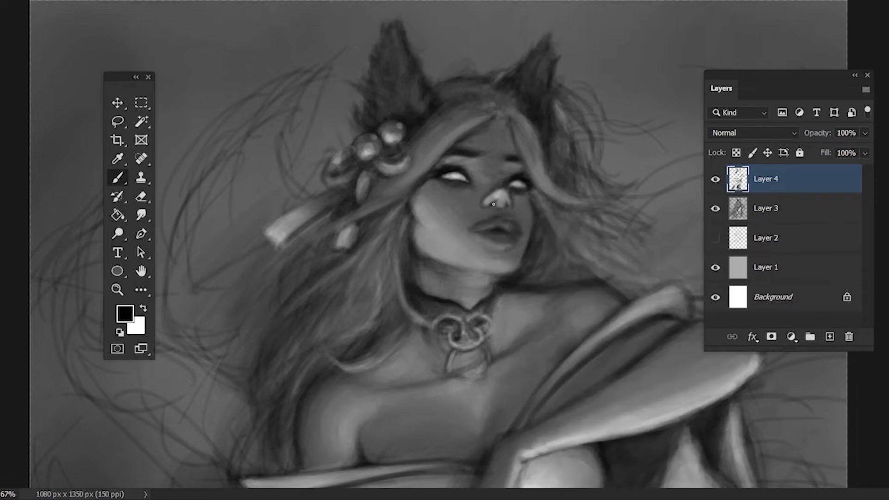
{"action": "left_click", "coordinate": [508, 204], "text": "alt"}
{"action": "left_click", "coordinate": [511, 197], "text": "alt"}
{"action": "right_click", "coordinate": [512, 230]}
{"action": "key", "text": "Escape"}
Sample dark greys around the lips and light greys for highlights
{"action": "left_click", "coordinate": [473, 226], "text": "alt"}
{"action": "left_click", "coordinate": [519, 215], "text": "alt"}
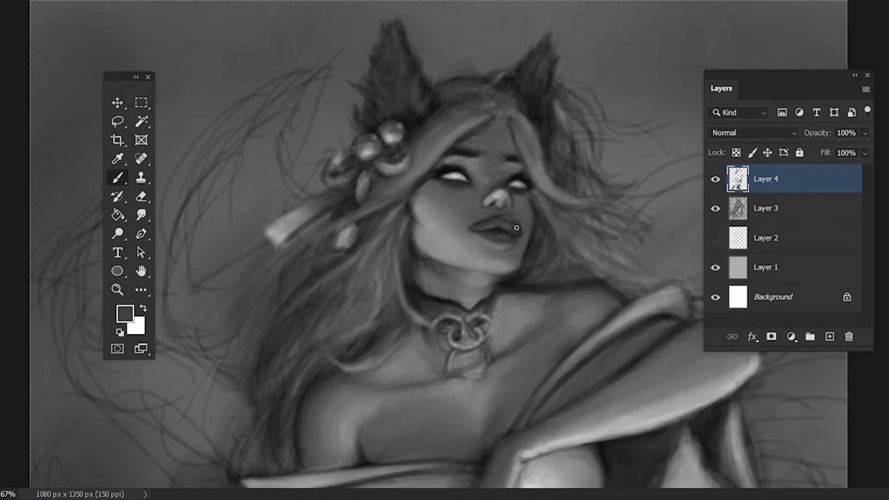
{"action": "left_click", "coordinate": [512, 223], "text": "alt"}
{"action": "left_click", "coordinate": [544, 188], "text": "alt"}
{"action": "left_click", "coordinate": [533, 167], "text": "alt"}
{"action": "left_click", "coordinate": [544, 182], "text": "alt"}
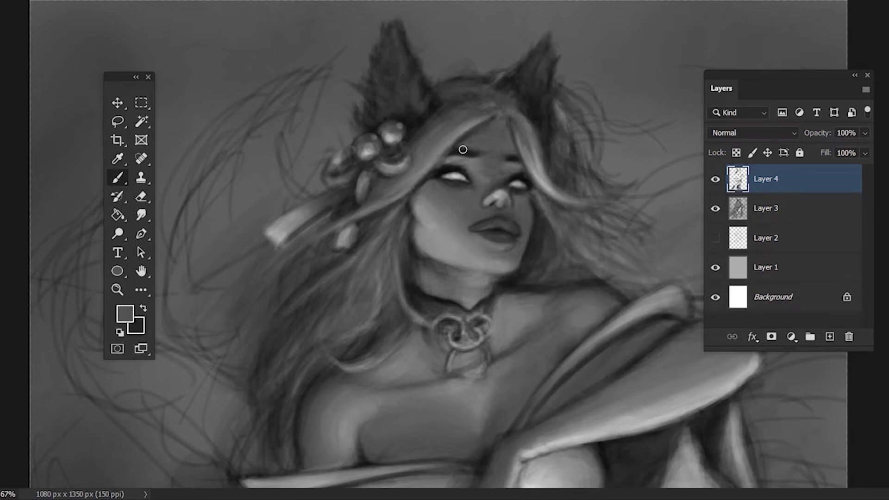
Paint a white highlight stroke on the hair, sample lighter hair greys and zoom out
{"action": "key", "text": "d"}
{"action": "key", "text": "x"}
{"action": "left_click_drag", "start_coordinate": [484, 121], "coordinate": [511, 113]}
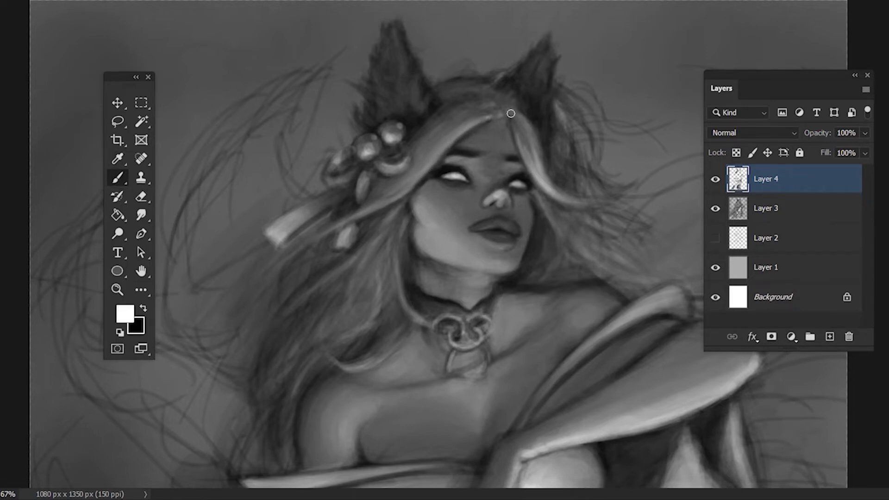
{"action": "left_click", "coordinate": [505, 102], "text": "alt"}
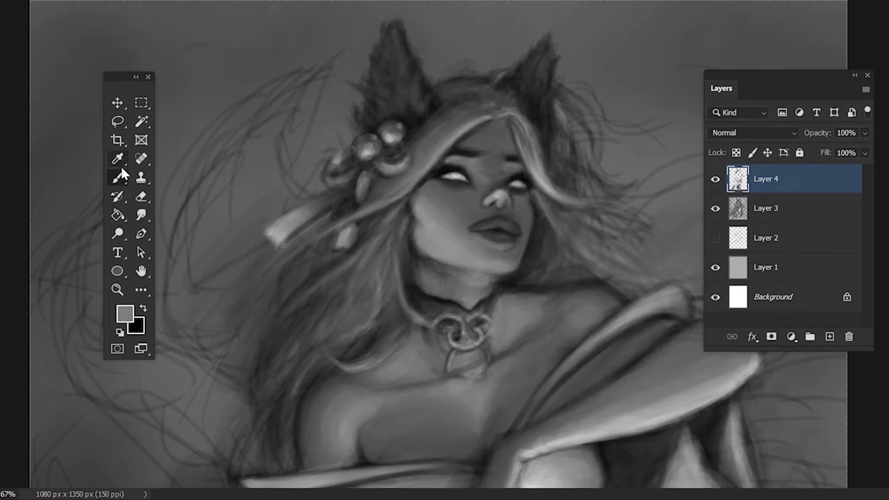
{"action": "key", "text": "x"}
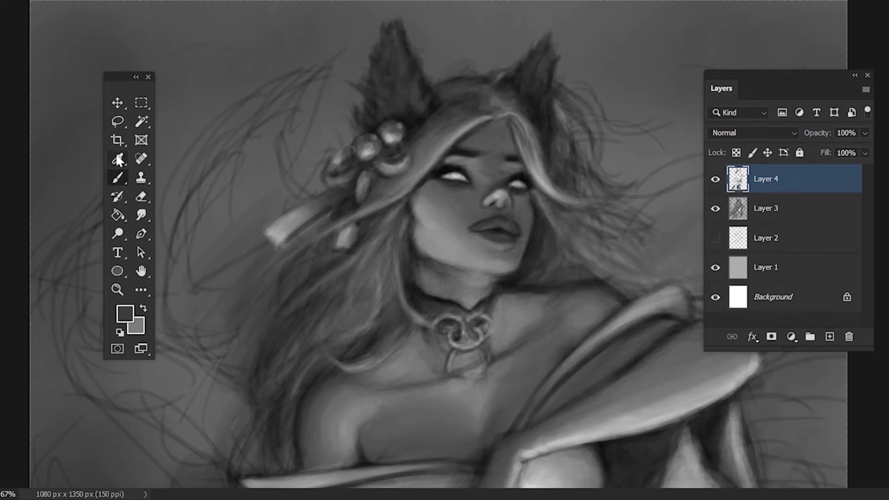
{"action": "left_click", "coordinate": [506, 123], "text": "alt"}
{"action": "key", "text": "ctrl+0"}
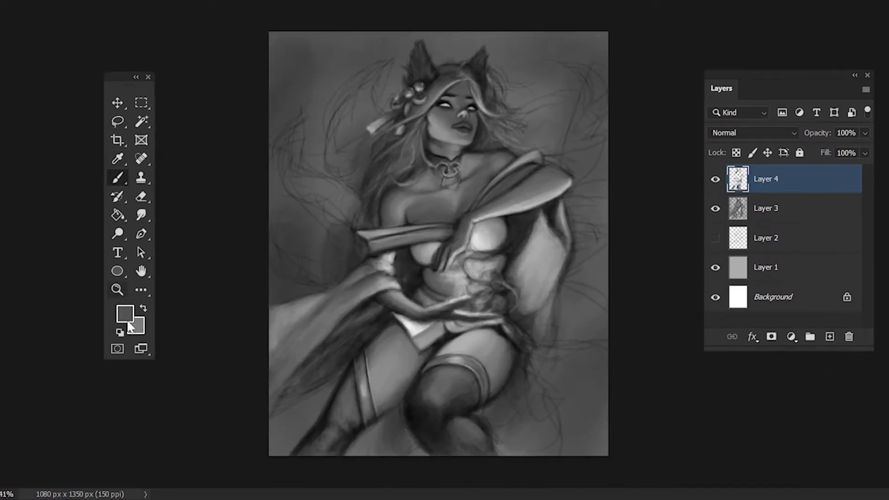
Paint whisker marks on the zoomed-in cheek, fit the view and add empty Layer 5 above Layer 4
{"action": "key", "text": "d"}
{"action": "scroll", "coordinate": [433, 74], "scroll_direction": "up", "scroll_amount": 4}
{"action": "left_click", "coordinate": [430, 155], "text": "alt"}
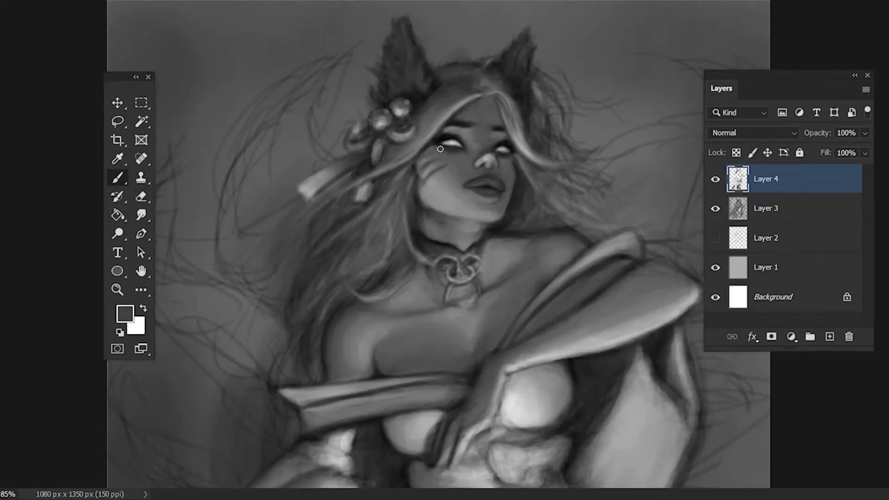
{"action": "right_click", "coordinate": [439, 196]}
{"action": "key", "text": "Escape"}
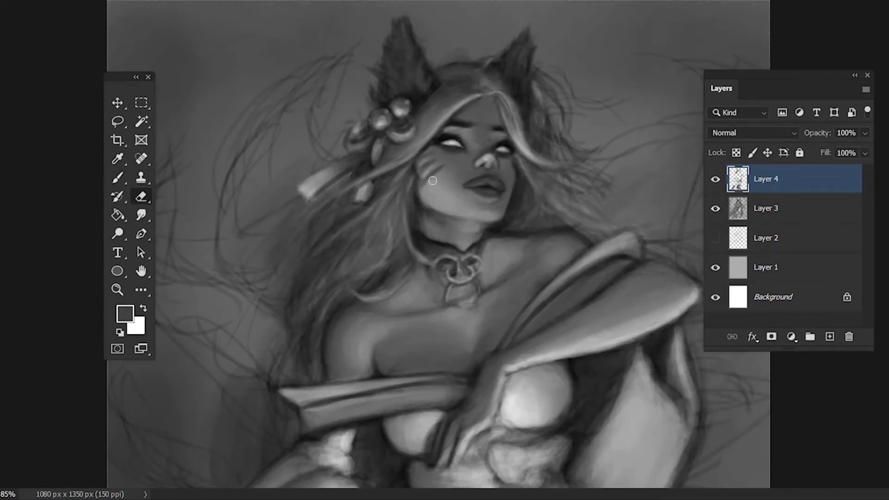
{"action": "key", "text": "ctrl+0"}
{"action": "key", "text": "ctrl+shift+alt+n"}
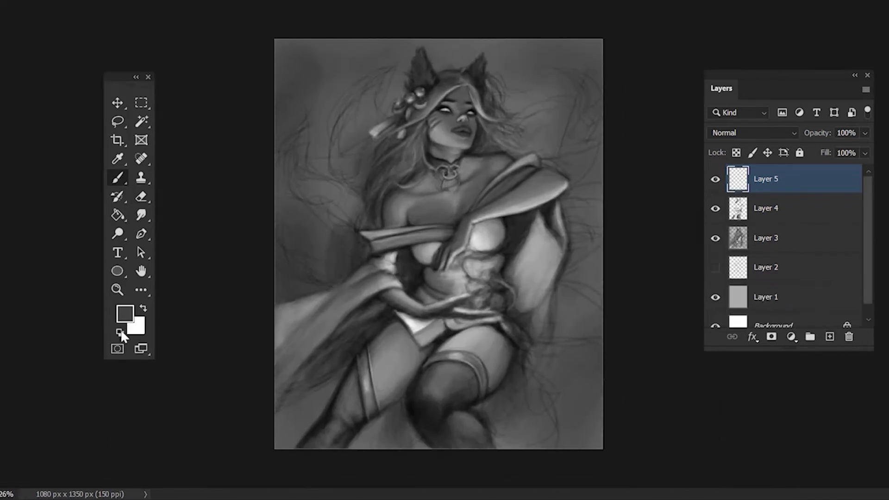
Paint black strands along the figure's right side
{"action": "key", "text": "d"}
{"action": "left_click_drag", "start_coordinate": [561, 195], "coordinate": [570, 310]}
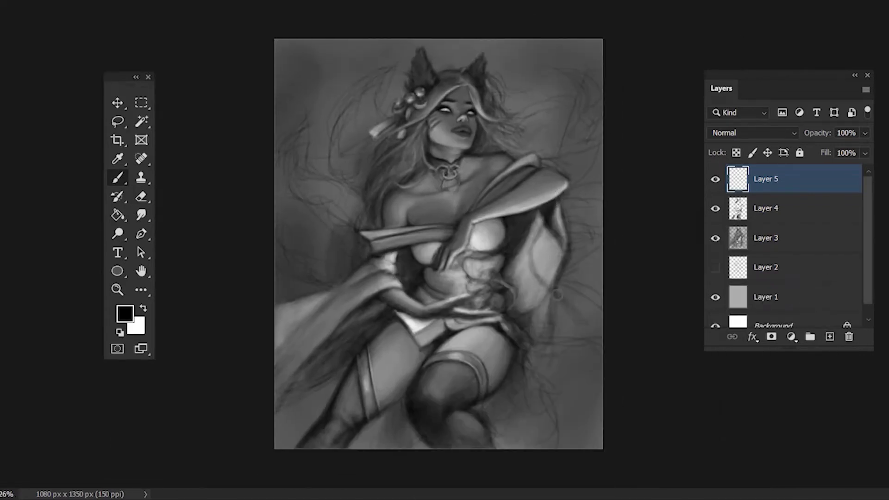
{"action": "left_click_drag", "start_coordinate": [537, 227], "coordinate": [586, 333]}
{"action": "left_click_drag", "start_coordinate": [514, 248], "coordinate": [601, 365]}
{"action": "left_click_drag", "start_coordinate": [600, 273], "coordinate": [544, 297]}
Back on Layer 4, sample a background grey and paint over dark lines right of the figure
{"action": "key", "text": "alt+bracketleft"}
{"action": "key", "text": "e"}
{"action": "key", "text": "b"}
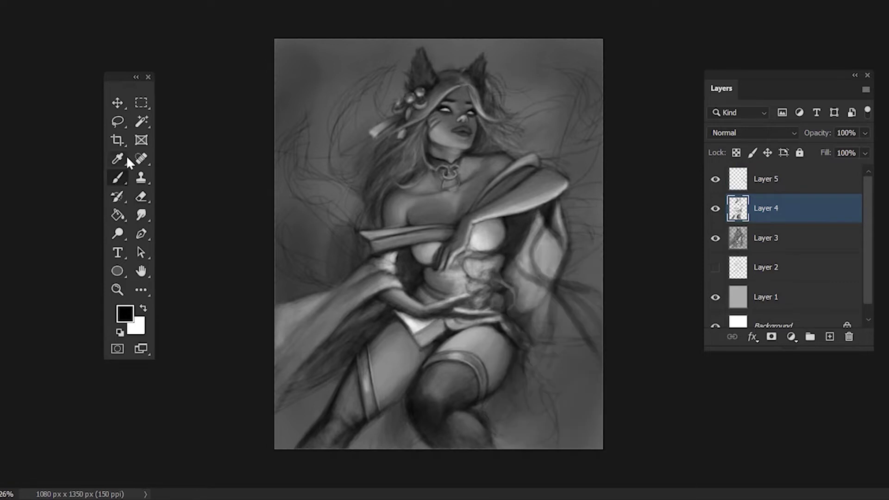
{"action": "left_click", "coordinate": [574, 245], "text": "alt"}
{"action": "mouse_move", "coordinate": [558, 218]}
{"action": "left_mouse_down"}
{"action": "mouse_move", "coordinate": [549, 274]}
{"action": "mouse_move", "coordinate": [533, 297]}
{"action": "left_mouse_up"}
Paint white highlights right of the waist with a smaller brush, then tone them down with dark grey
{"action": "key", "text": "x"}
{"action": "key", "text": "bracketleft"}
{"action": "key", "text": "bracketleft"}
{"action": "key", "text": "bracketleft"}
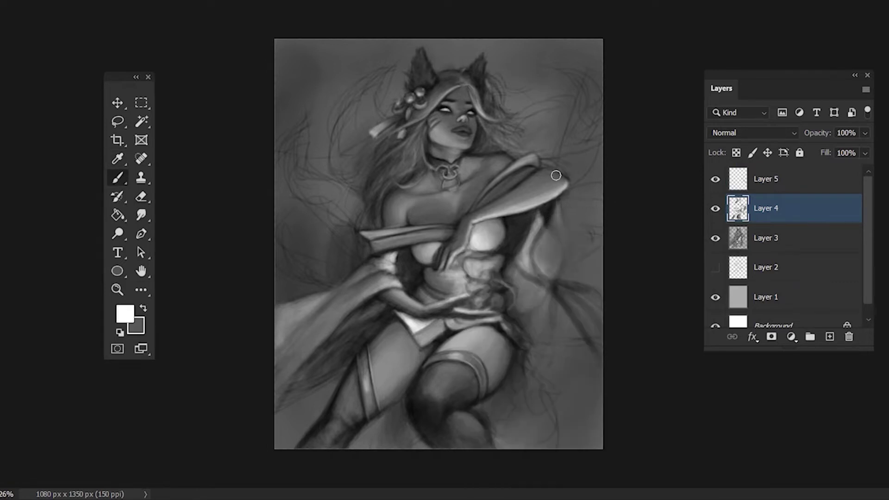
{"action": "left_click_drag", "start_coordinate": [553, 206], "coordinate": [516, 271]}
{"action": "left_click_drag", "start_coordinate": [523, 223], "coordinate": [602, 343]}
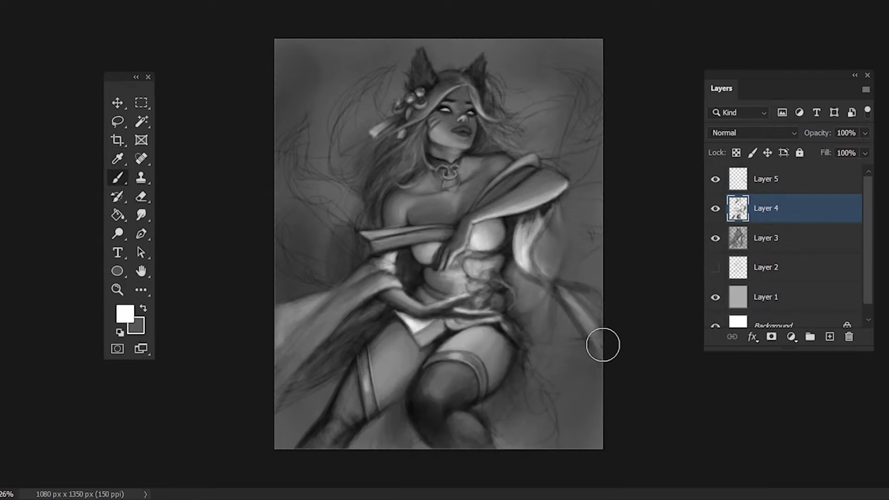
{"action": "left_click", "coordinate": [579, 296], "text": "alt"}
{"action": "mouse_move", "coordinate": [556, 199]}
{"action": "left_mouse_down"}
{"action": "mouse_move", "coordinate": [522, 250]}
{"action": "mouse_move", "coordinate": [528, 288]}
{"action": "left_mouse_up"}
{"action": "left_click_drag", "start_coordinate": [579, 296], "coordinate": [600, 338]}
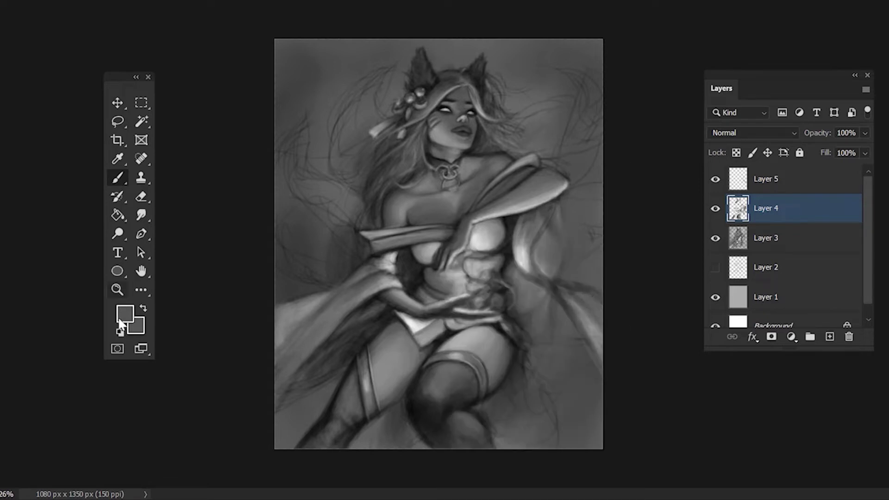
Paint a grey stroke right of the waist, then set white as the colour and adjust brush size
{"action": "left_click", "coordinate": [406, 221], "text": "alt"}
{"action": "left_click", "coordinate": [535, 214], "text": "alt"}
{"action": "left_click_drag", "start_coordinate": [534, 218], "coordinate": [532, 273]}
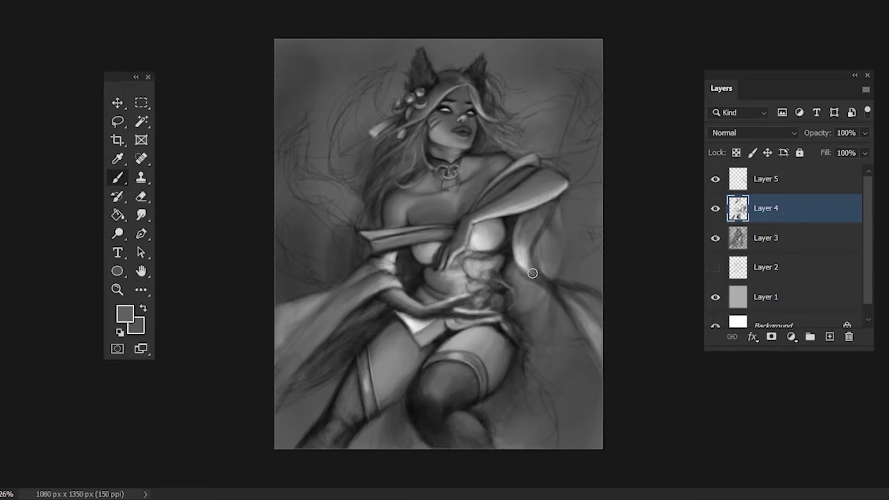
{"action": "key", "text": "d"}
{"action": "key", "text": "x"}
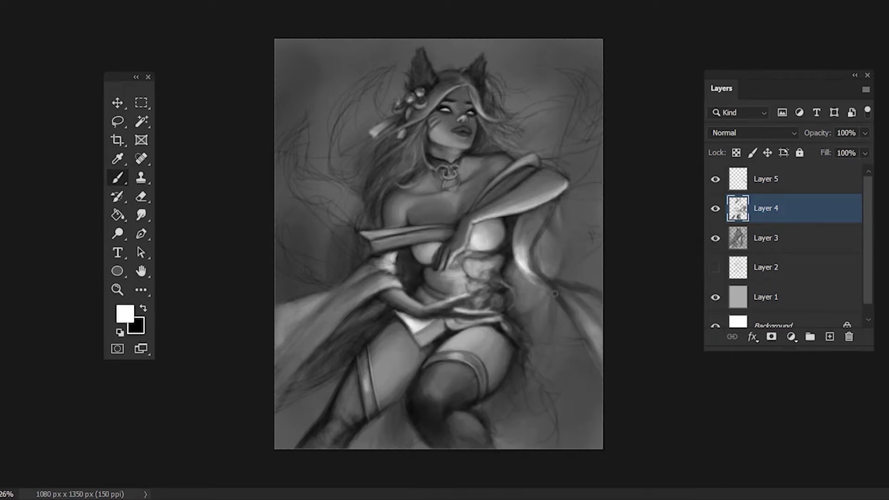
{"action": "right_click", "coordinate": [523, 287]}
{"action": "key", "text": "Escape"}
Remove empty Layer 5 and paint light grey highlights along the right drape edge
{"action": "key", "text": "ctrl+z"}
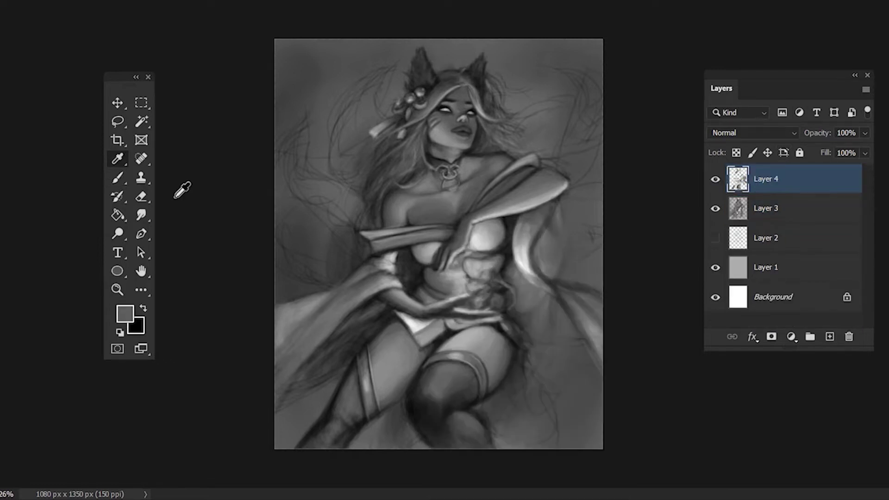
{"action": "key", "text": "x"}
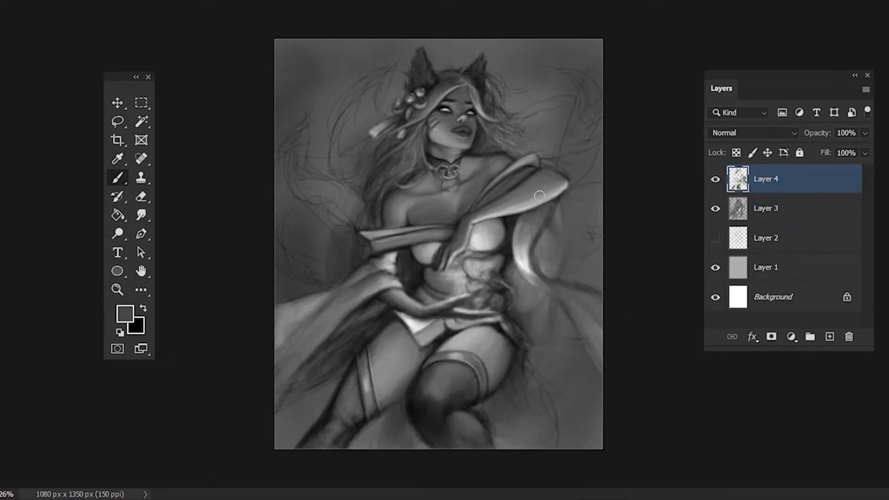
{"action": "left_click", "coordinate": [528, 264], "text": "alt"}
{"action": "left_click_drag", "start_coordinate": [528, 244], "coordinate": [570, 313]}
{"action": "left_click_drag", "start_coordinate": [533, 269], "coordinate": [574, 322]}
Shade the right drape with darker and light grey strokes and save the painting
{"action": "left_click", "coordinate": [543, 274], "text": "alt"}
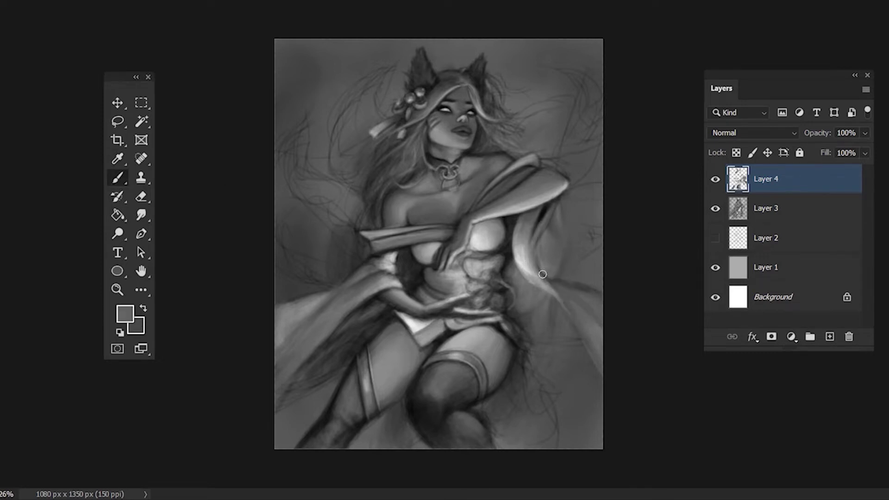
{"action": "left_click_drag", "start_coordinate": [543, 274], "coordinate": [572, 315]}
{"action": "left_click", "coordinate": [607, 371], "text": "alt"}
{"action": "left_click_drag", "start_coordinate": [607, 371], "coordinate": [583, 310]}
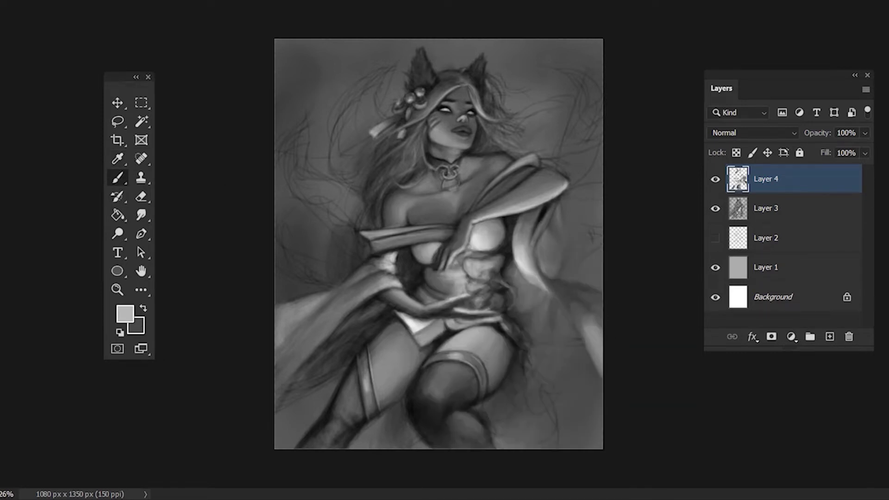
{"action": "key", "text": "ctrl+s"}
{"action": "key", "text": "d"}
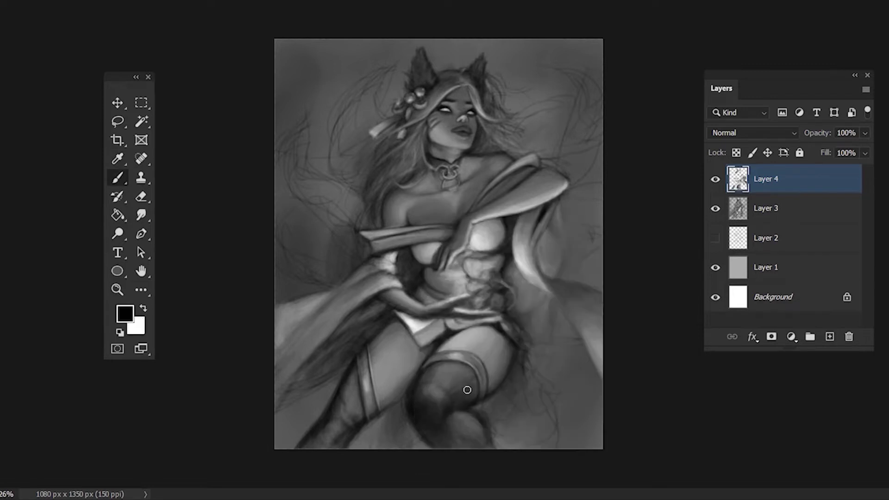
Sample mid and darker greys near the thigh and switch to a smaller black brush
{"action": "left_click", "coordinate": [413, 390], "text": "alt"}
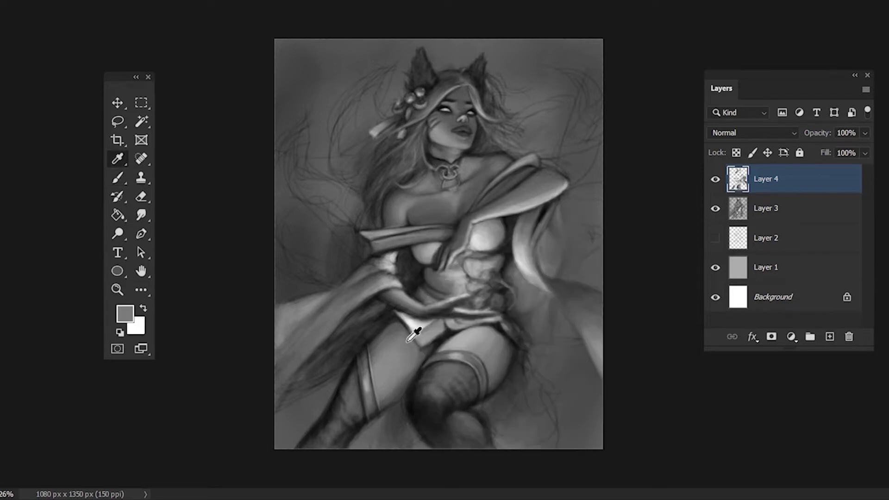
{"action": "left_click", "coordinate": [457, 369], "text": "alt"}
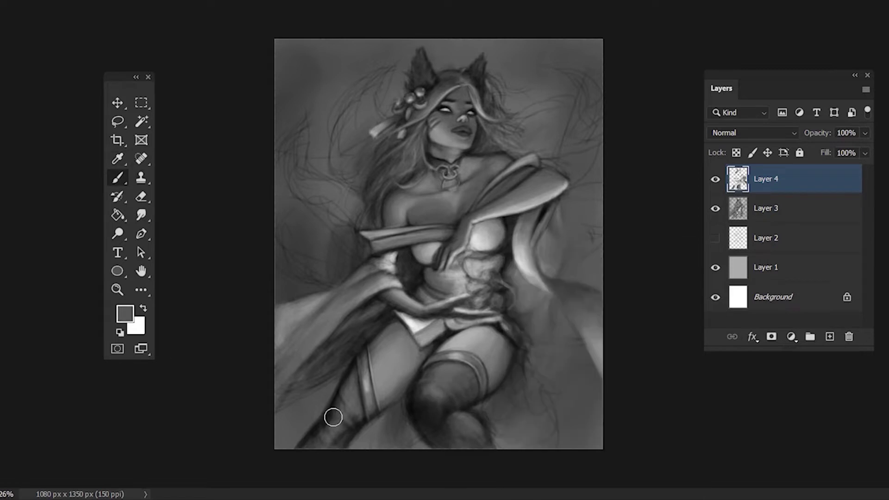
{"action": "key", "text": "d"}
{"action": "right_click", "coordinate": [467, 231]}
{"action": "key", "text": "Return"}
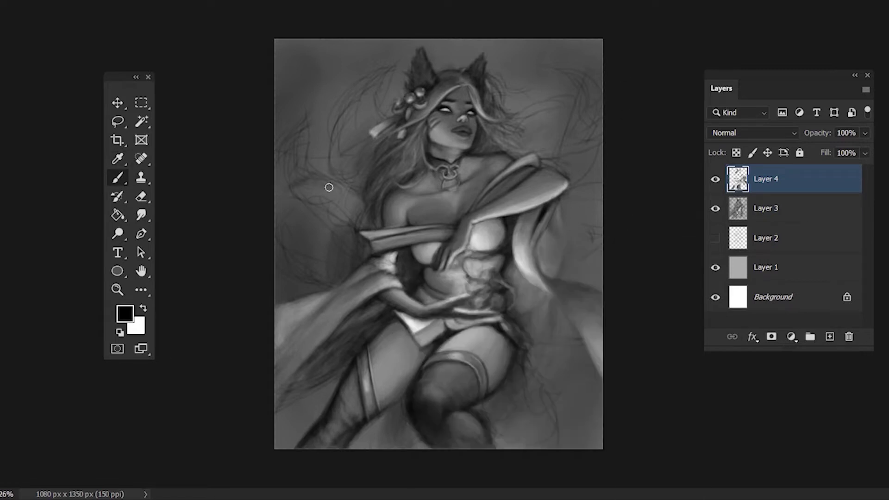
Paint a dark, softly shaded tail to the left of the figure
{"action": "mouse_move", "coordinate": [329, 187]}
{"action": "left_mouse_down"}
{"action": "mouse_move", "coordinate": [280, 193]}
{"action": "mouse_move", "coordinate": [341, 201]}
{"action": "mouse_move", "coordinate": [280, 243]}
{"action": "left_mouse_up"}
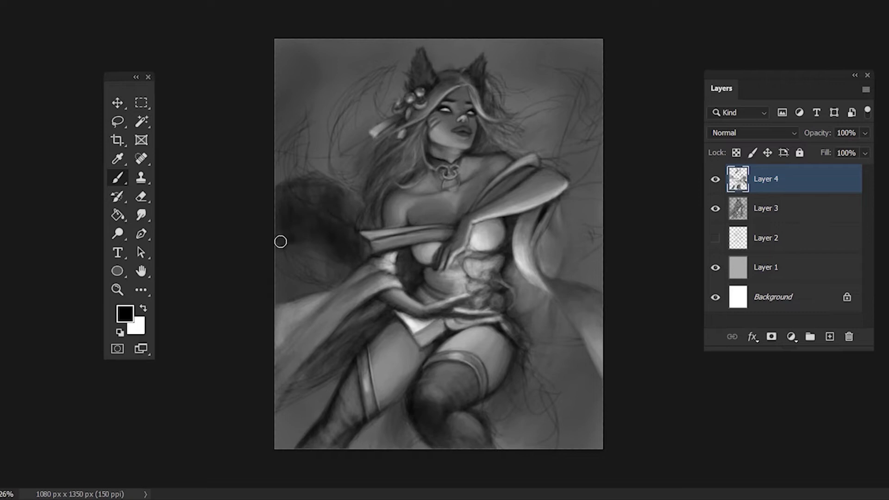
{"action": "left_click", "coordinate": [349, 190], "text": "alt"}
{"action": "mouse_move", "coordinate": [349, 191]}
{"action": "left_mouse_down"}
{"action": "mouse_move", "coordinate": [282, 210]}
{"action": "mouse_move", "coordinate": [350, 193]}
{"action": "left_mouse_up"}
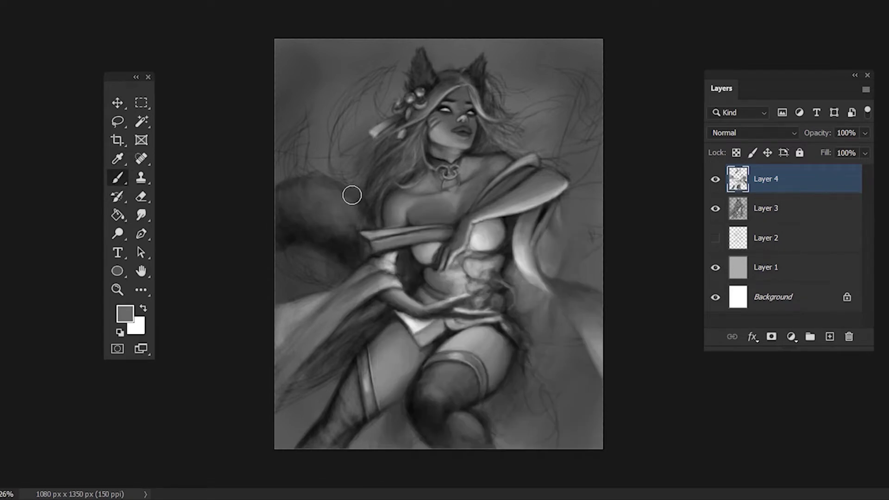
{"action": "left_click", "coordinate": [311, 232], "text": "alt"}
{"action": "mouse_move", "coordinate": [312, 235]}
{"action": "left_mouse_down"}
{"action": "mouse_move", "coordinate": [351, 209]}
{"action": "mouse_move", "coordinate": [313, 212]}
{"action": "mouse_move", "coordinate": [337, 225]}
{"action": "left_mouse_up"}
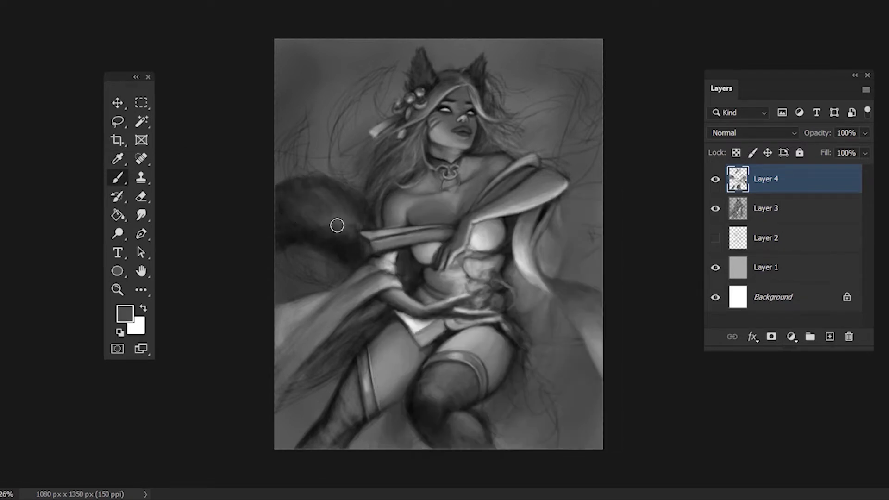
With a larger black brush, paint dark fur on the lower-right tail and near the canvas bottom
{"action": "key", "text": "d"}
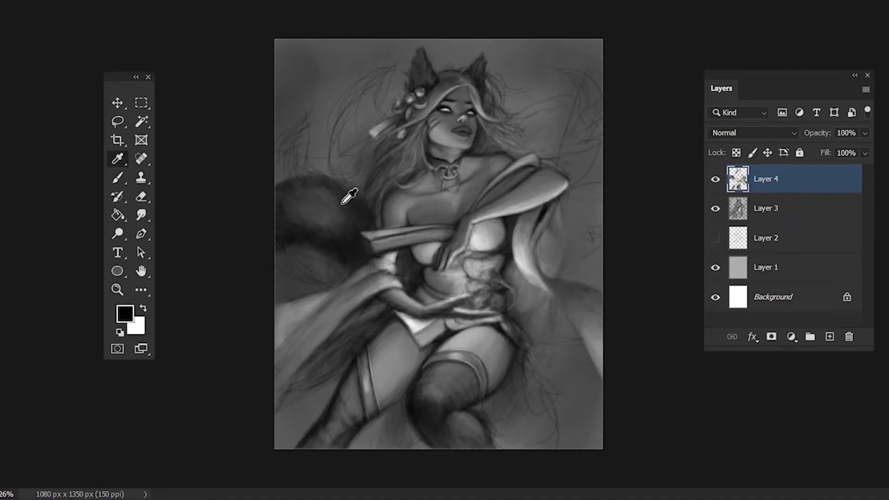
{"action": "key", "text": "b"}
{"action": "mouse_move", "coordinate": [531, 365]}
{"action": "left_mouse_down"}
{"action": "mouse_move", "coordinate": [504, 449]}
{"action": "mouse_move", "coordinate": [534, 429]}
{"action": "mouse_move", "coordinate": [526, 343]}
{"action": "mouse_move", "coordinate": [531, 453]}
{"action": "mouse_move", "coordinate": [551, 320]}
{"action": "left_mouse_up"}
{"action": "key", "text": "bracketright"}
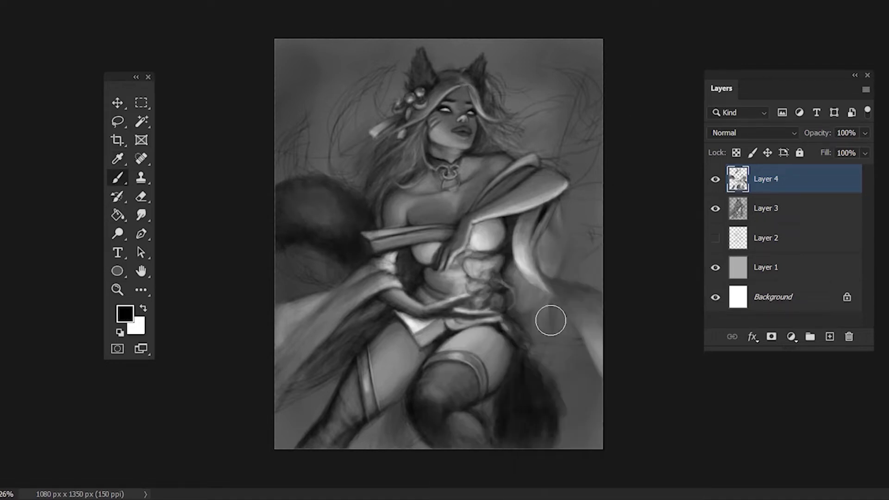
{"action": "left_click", "coordinate": [512, 392], "text": "alt"}
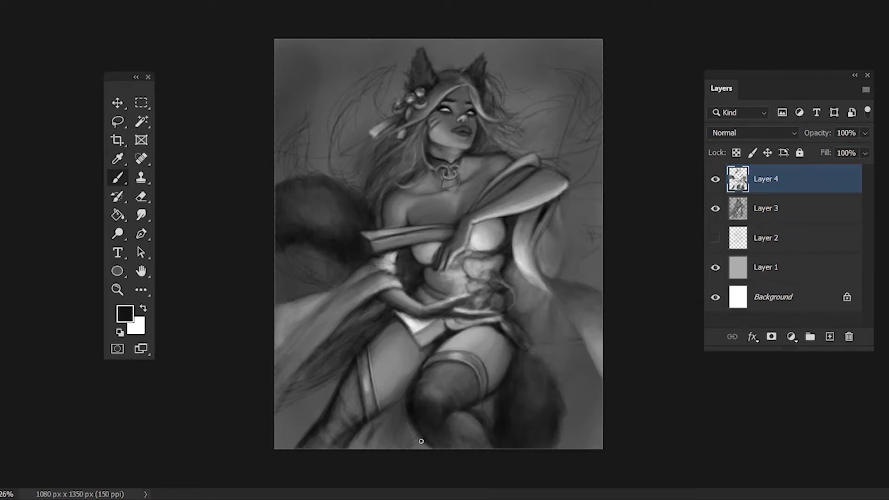
{"action": "mouse_move", "coordinate": [421, 441]}
{"action": "left_mouse_down"}
{"action": "mouse_move", "coordinate": [377, 433]}
{"action": "mouse_move", "coordinate": [408, 401]}
{"action": "mouse_move", "coordinate": [369, 452]}
{"action": "left_mouse_up"}
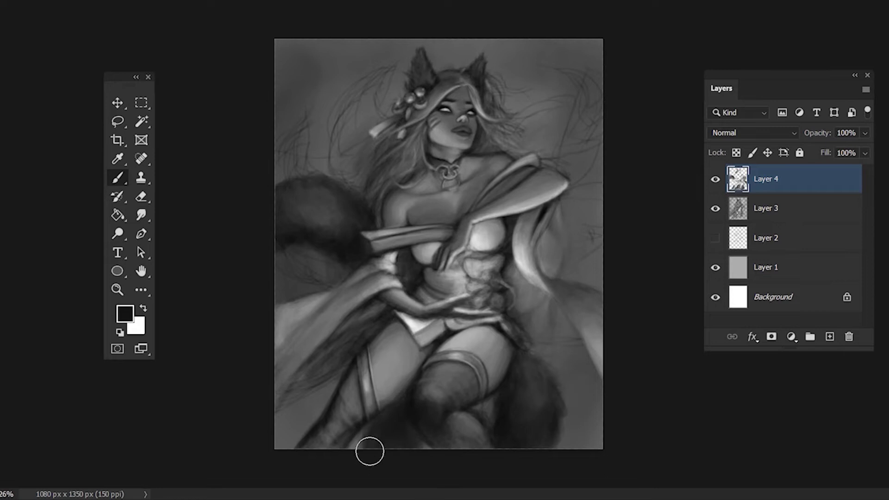
Sample black from the fur and paint dark fur into the bottom-left corner
{"action": "left_click", "coordinate": [119, 179]}
{"action": "left_click", "coordinate": [407, 404], "text": "alt"}
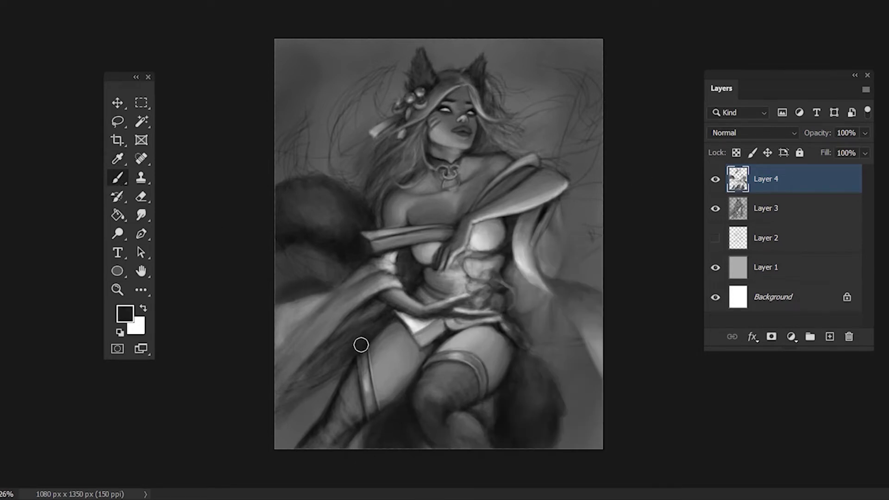
{"action": "left_click", "coordinate": [331, 302], "text": "alt"}
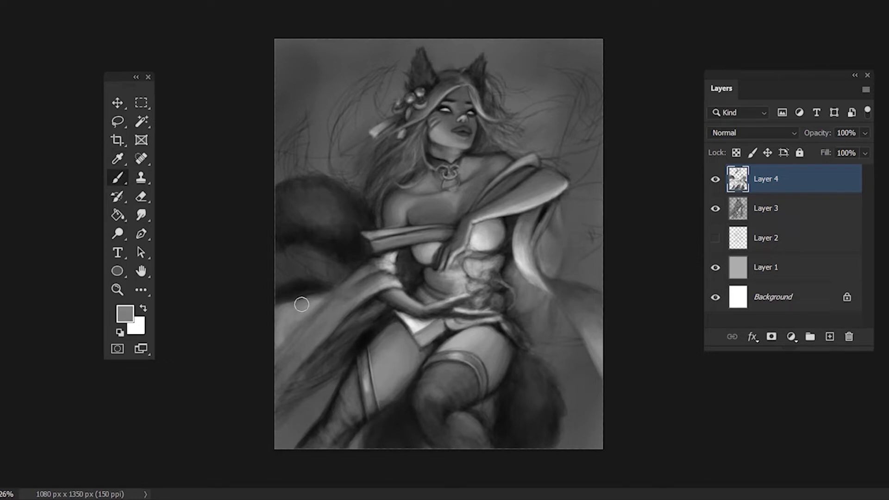
{"action": "left_click", "coordinate": [287, 289], "text": "alt"}
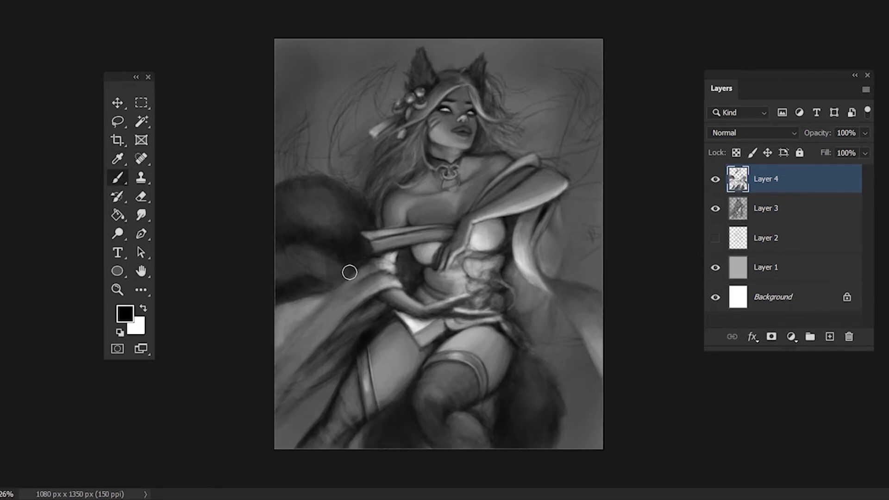
{"action": "mouse_move", "coordinate": [309, 407]}
{"action": "left_mouse_down"}
{"action": "mouse_move", "coordinate": [284, 429]}
{"action": "mouse_move", "coordinate": [306, 439]}
{"action": "left_mouse_up"}
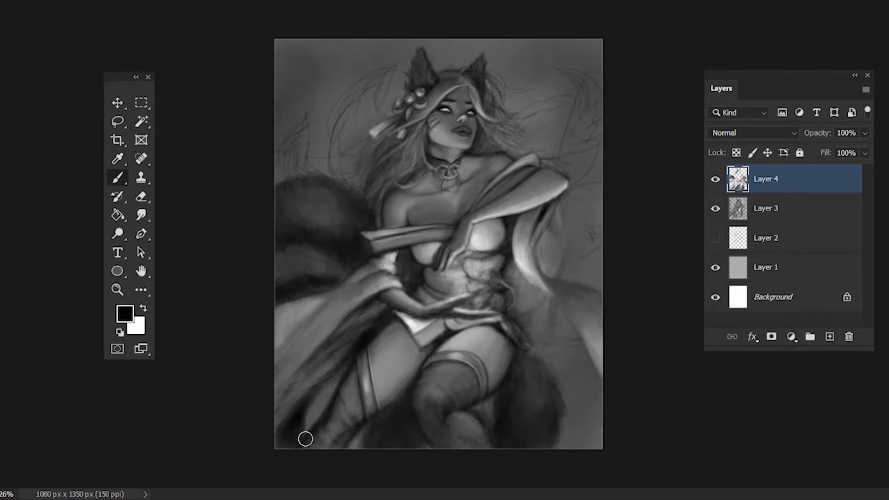
Paint a curved dark tail rising beside the head at upper left
{"action": "left_click", "coordinate": [280, 287], "text": "alt"}
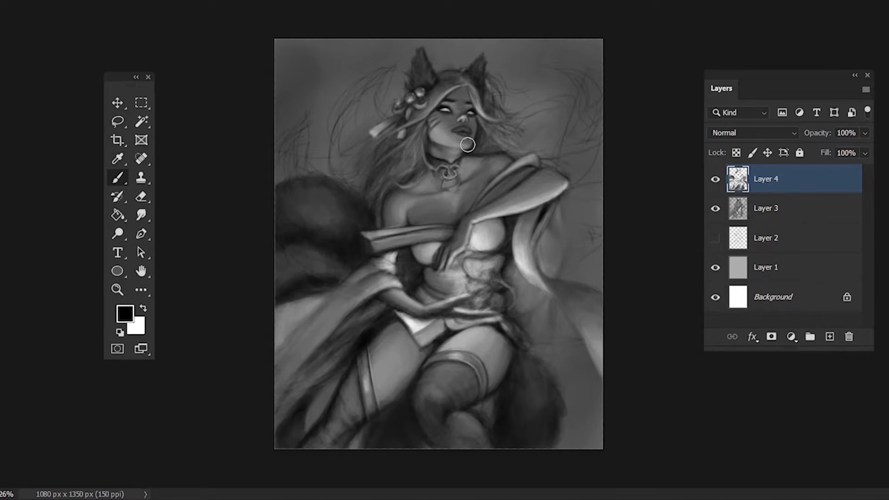
{"action": "mouse_move", "coordinate": [389, 58]}
{"action": "left_mouse_down"}
{"action": "mouse_move", "coordinate": [342, 113]}
{"action": "mouse_move", "coordinate": [338, 88]}
{"action": "left_mouse_up"}
{"action": "mouse_move", "coordinate": [352, 166]}
{"action": "left_mouse_down"}
{"action": "mouse_move", "coordinate": [391, 42]}
{"action": "mouse_move", "coordinate": [330, 97]}
{"action": "mouse_move", "coordinate": [341, 149]}
{"action": "mouse_move", "coordinate": [355, 139]}
{"action": "mouse_move", "coordinate": [365, 96]}
{"action": "left_mouse_up"}
{"action": "left_click", "coordinate": [352, 139], "text": "alt"}
Darken the hair and tail beside the headband with sampled dark grey
{"action": "key", "text": "d"}
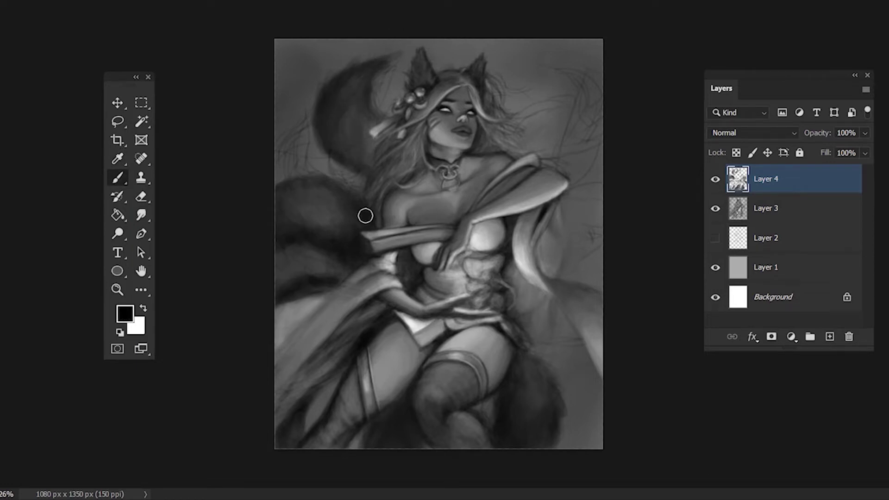
{"action": "left_click", "coordinate": [322, 107], "text": "alt"}
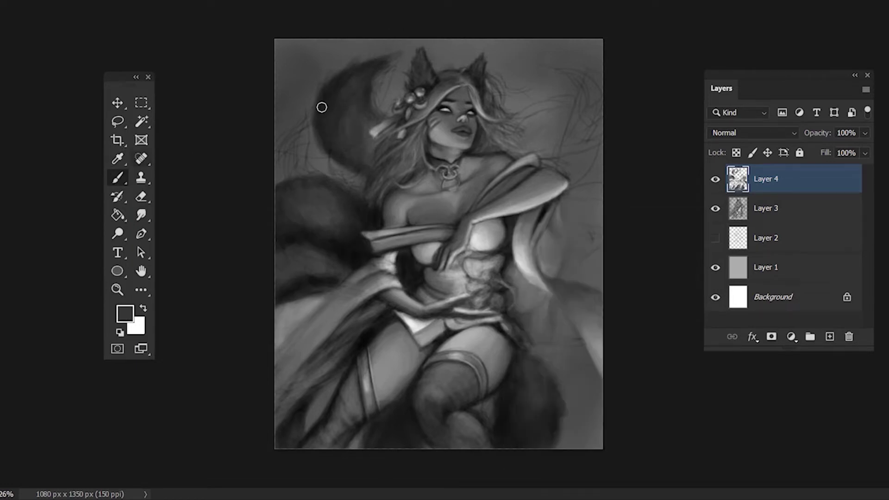
{"action": "mouse_move", "coordinate": [367, 144]}
{"action": "left_mouse_down"}
{"action": "mouse_move", "coordinate": [369, 176]}
{"action": "mouse_move", "coordinate": [394, 135]}
{"action": "left_mouse_up"}
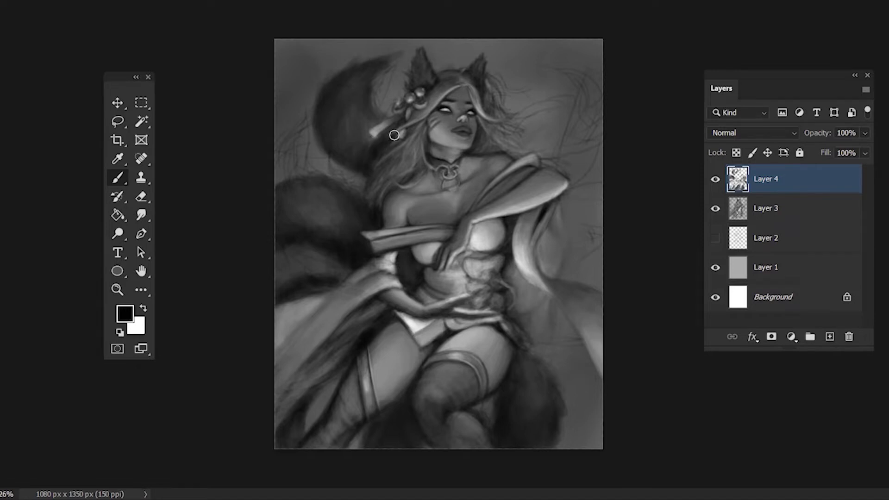
{"action": "right_click", "coordinate": [370, 149]}
{"action": "key", "text": "Escape"}
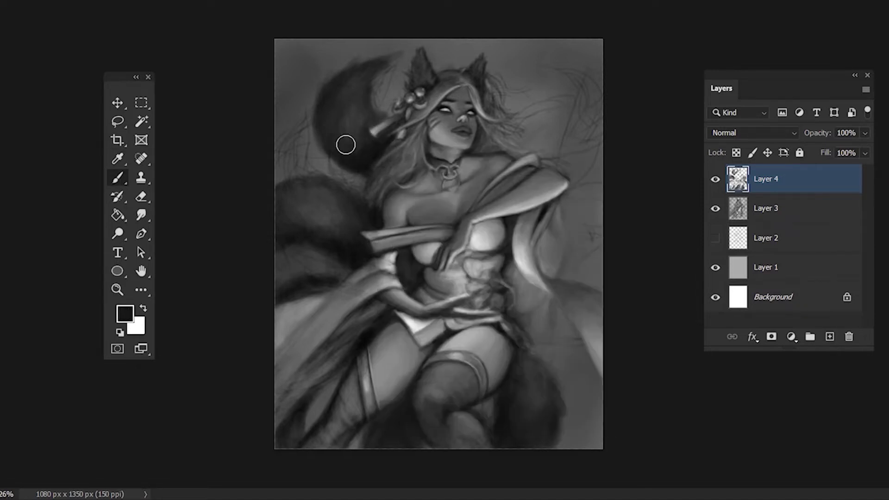
{"action": "left_click_drag", "start_coordinate": [339, 125], "coordinate": [349, 135]}
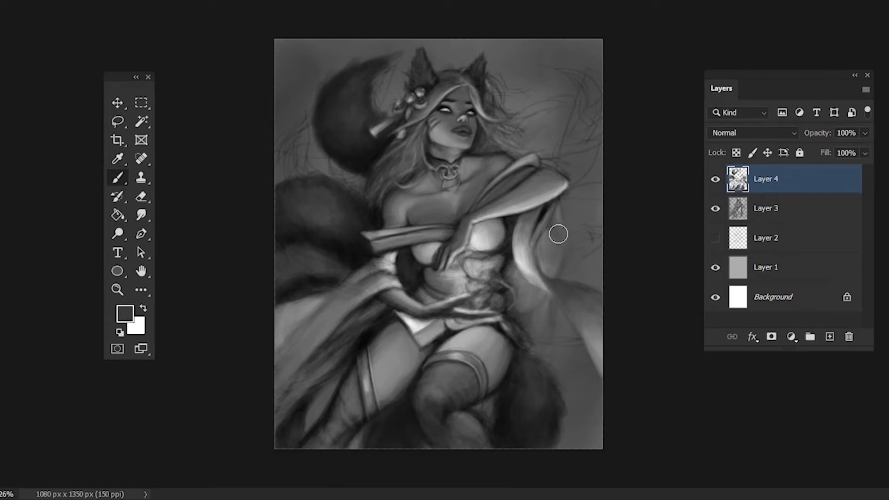
Darken the hair right of the face and paint the upper-right tail and the lower-right tail beside the robe
{"action": "mouse_move", "coordinate": [502, 135]}
{"action": "left_mouse_down"}
{"action": "mouse_move", "coordinate": [494, 149]}
{"action": "mouse_move", "coordinate": [522, 123]}
{"action": "left_mouse_up"}
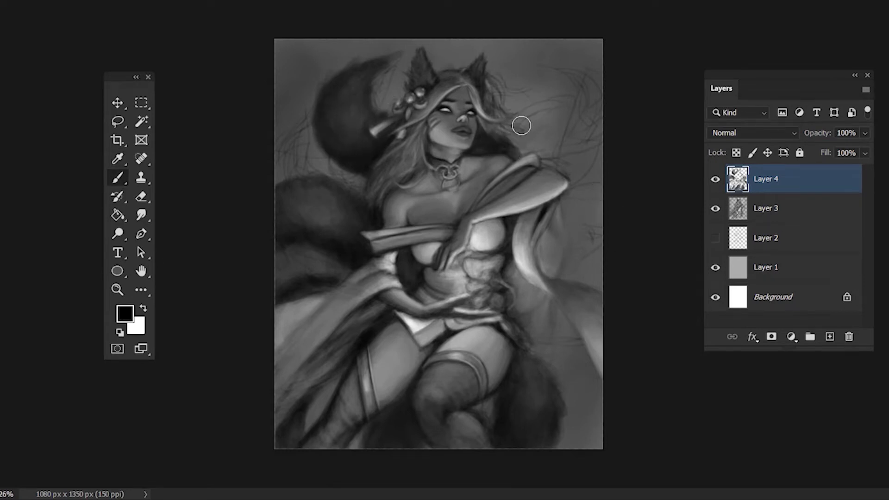
{"action": "mouse_move", "coordinate": [571, 77]}
{"action": "left_mouse_down"}
{"action": "mouse_move", "coordinate": [526, 113]}
{"action": "mouse_move", "coordinate": [533, 99]}
{"action": "mouse_move", "coordinate": [556, 147]}
{"action": "mouse_move", "coordinate": [524, 148]}
{"action": "mouse_move", "coordinate": [550, 123]}
{"action": "mouse_move", "coordinate": [570, 222]}
{"action": "mouse_move", "coordinate": [578, 210]}
{"action": "mouse_move", "coordinate": [556, 254]}
{"action": "mouse_move", "coordinate": [540, 197]}
{"action": "left_mouse_up"}
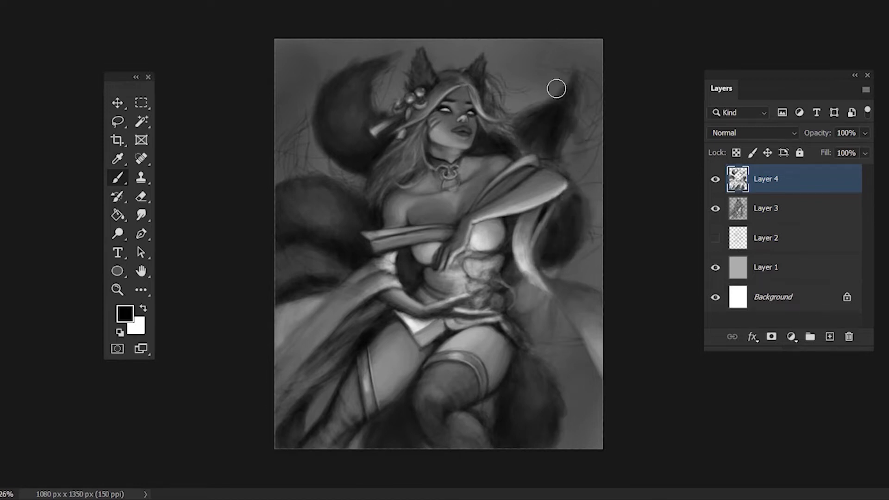
{"action": "mouse_move", "coordinate": [592, 234]}
{"action": "left_mouse_down"}
{"action": "mouse_move", "coordinate": [578, 351]}
{"action": "mouse_move", "coordinate": [517, 286]}
{"action": "left_mouse_up"}
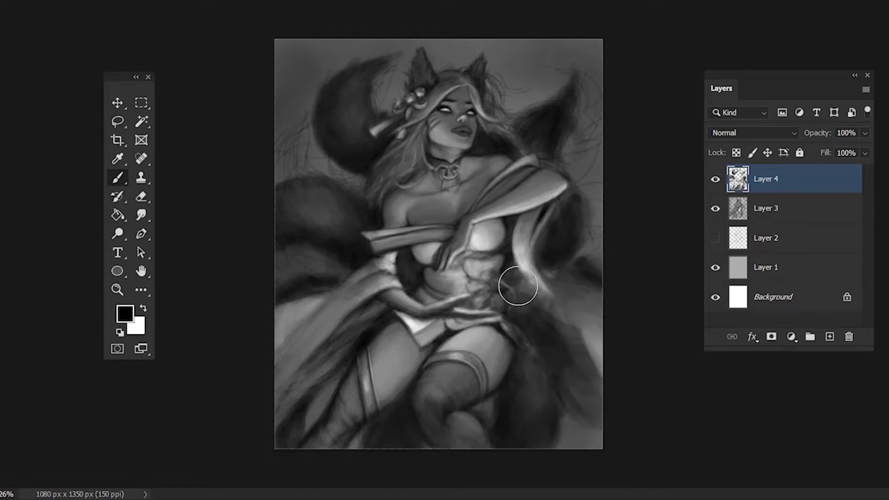
Set the brush size to 50 and repaint the upper-right tail tip
{"action": "right_click", "coordinate": [383, 221]}
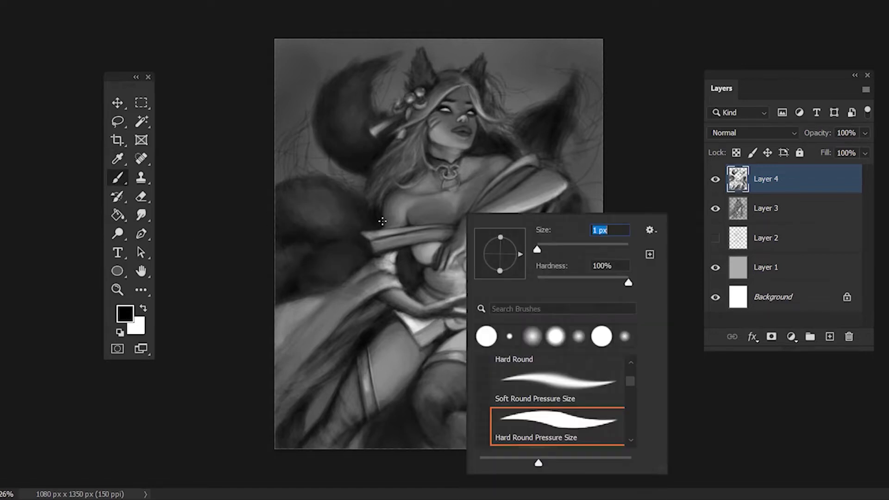
{"action": "type", "text": "50"}
{"action": "key", "text": "Return"}
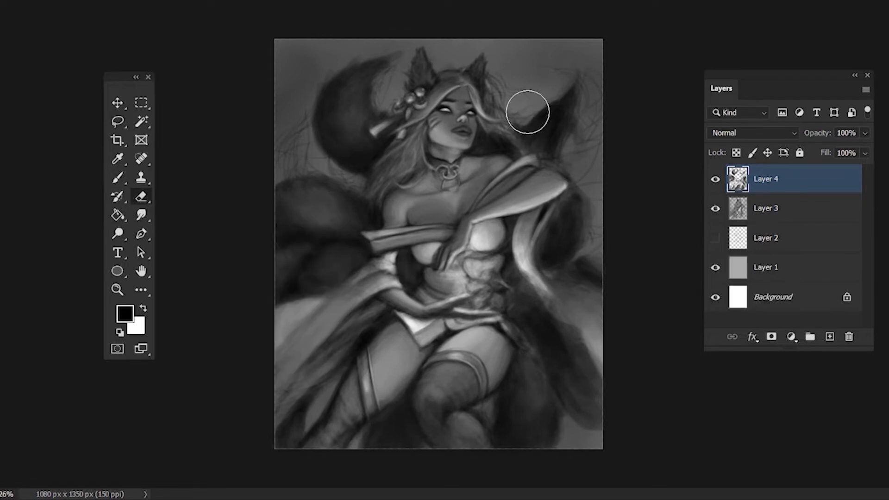
{"action": "mouse_move", "coordinate": [526, 109]}
{"action": "left_mouse_down"}
{"action": "mouse_move", "coordinate": [576, 65]}
{"action": "mouse_move", "coordinate": [598, 83]}
{"action": "mouse_move", "coordinate": [537, 127]}
{"action": "mouse_move", "coordinate": [558, 113]}
{"action": "left_mouse_up"}
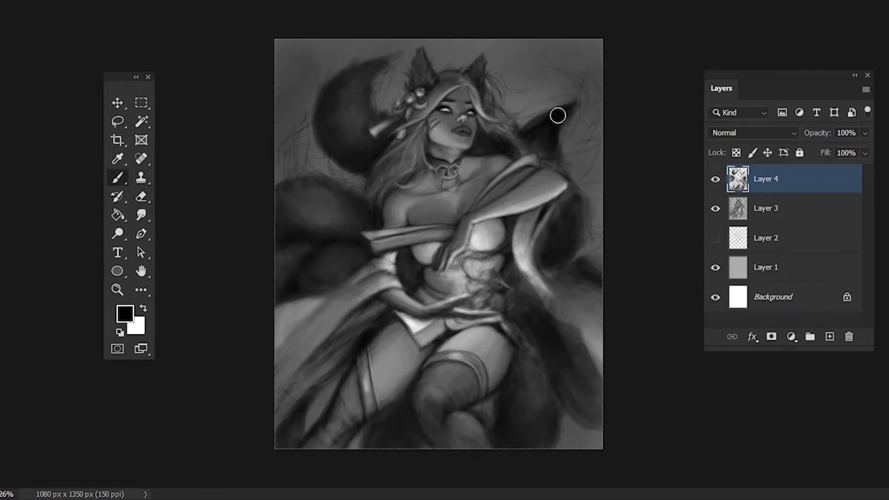
{"action": "left_click", "coordinate": [562, 109], "text": "alt"}
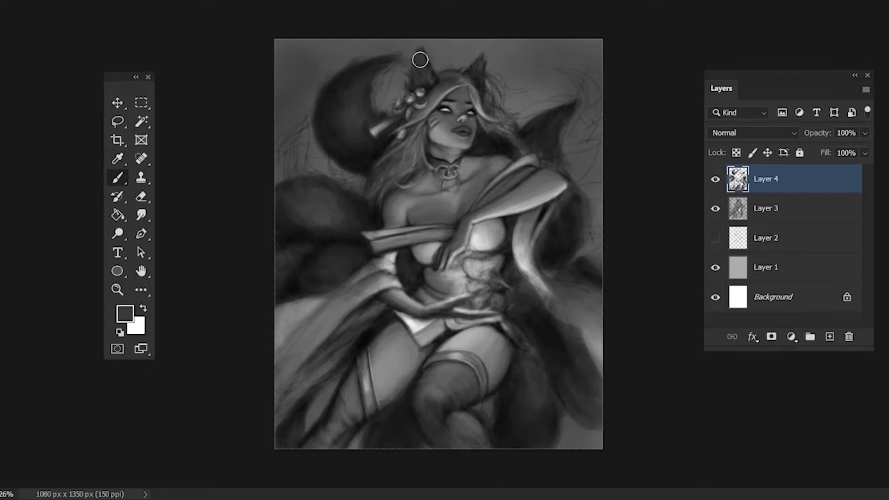
Merge Layer 4 down into Layer 3 and return to the black Brush
{"action": "key", "text": "e"}
{"action": "key", "text": "ctrl+e"}
{"action": "key", "text": "b"}
{"action": "key", "text": "d"}
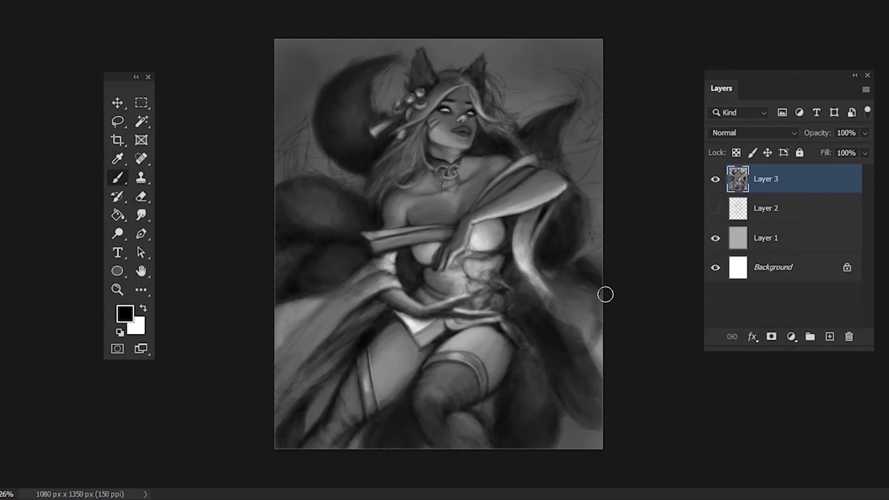
Repaint the tail right of the figure using sampled light and dark greys
{"action": "mouse_move", "coordinate": [545, 308]}
{"action": "left_mouse_down"}
{"action": "mouse_move", "coordinate": [556, 378]}
{"action": "mouse_move", "coordinate": [549, 334]}
{"action": "mouse_move", "coordinate": [570, 352]}
{"action": "mouse_move", "coordinate": [548, 298]}
{"action": "mouse_move", "coordinate": [577, 354]}
{"action": "left_mouse_up"}
{"action": "left_click", "coordinate": [556, 378], "text": "alt"}
{"action": "left_click", "coordinate": [570, 352], "text": "alt"}
{"action": "left_click", "coordinate": [548, 298], "text": "alt"}
{"action": "right_click", "coordinate": [548, 298]}
{"action": "key", "text": "Escape"}
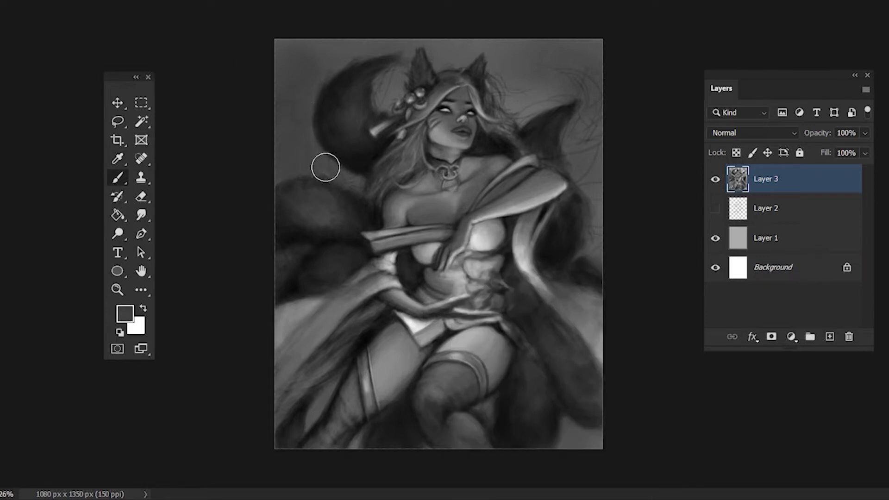
{"action": "key", "text": "d"}
With a smaller mid-grey brush, cover the sketch lines on the upper-right tail
{"action": "left_click", "coordinate": [411, 131], "text": "alt"}
{"action": "key", "text": "bracketleft"}
{"action": "key", "text": "bracketleft"}
{"action": "key", "text": "bracketleft"}
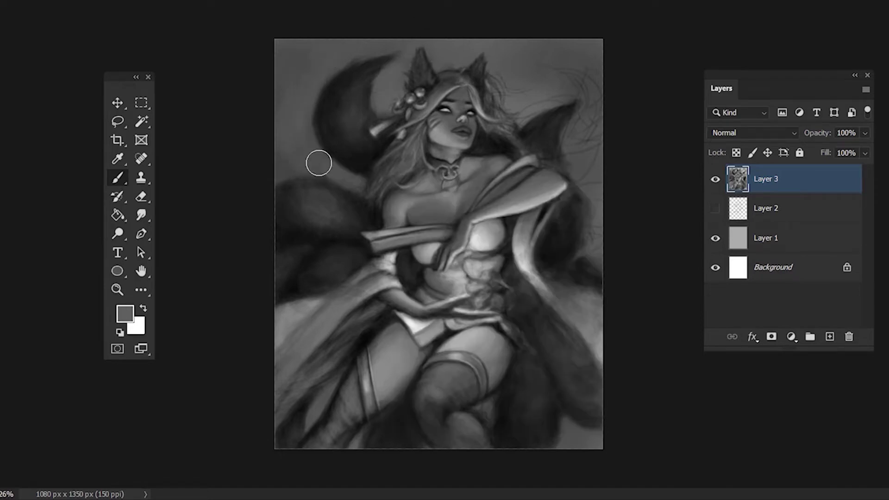
{"action": "left_click_drag", "start_coordinate": [573, 137], "coordinate": [595, 68]}
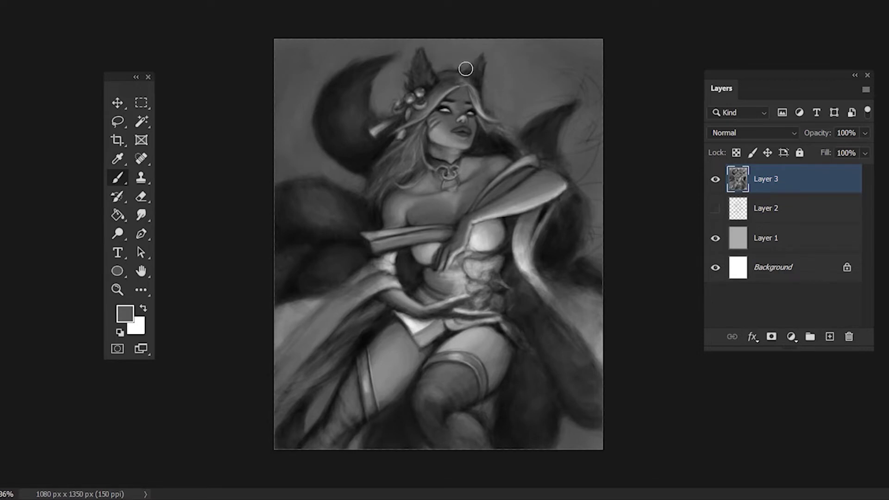
{"action": "key", "text": "d"}
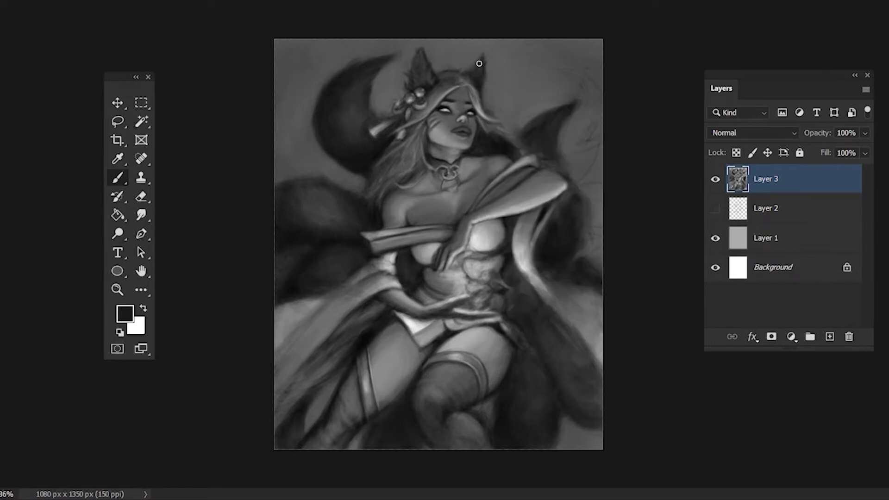
{"action": "left_click", "coordinate": [370, 89], "text": "alt"}
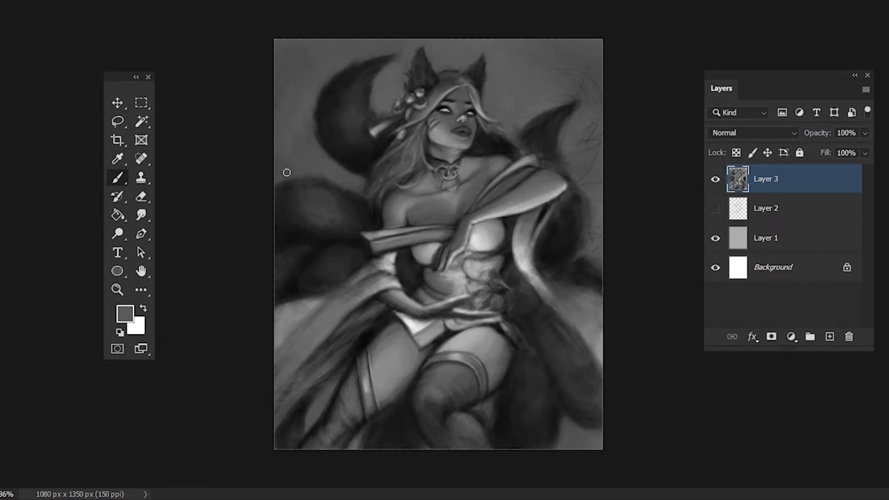
Lighten the fox tail tip and right edge with a smaller brush, then reset the colour
{"action": "key", "text": "bracketleft"}
{"action": "key", "text": "bracketleft"}
{"action": "left_click_drag", "start_coordinate": [563, 118], "coordinate": [556, 85]}
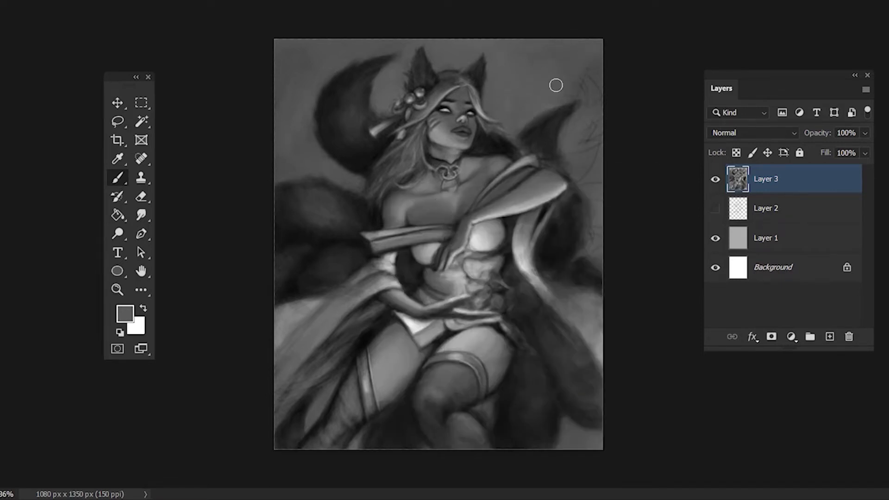
{"action": "left_click_drag", "start_coordinate": [569, 130], "coordinate": [563, 140]}
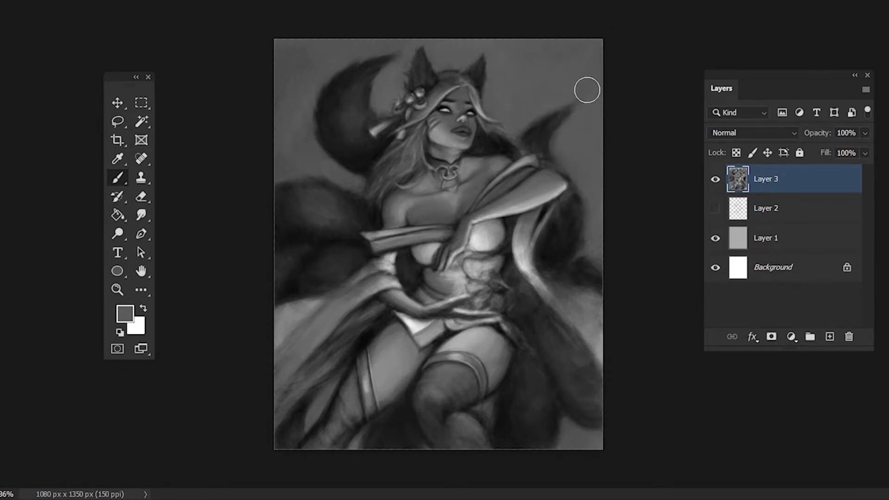
{"action": "right_click", "coordinate": [553, 216]}
{"action": "key", "text": "Return"}
{"action": "right_click", "coordinate": [551, 217]}
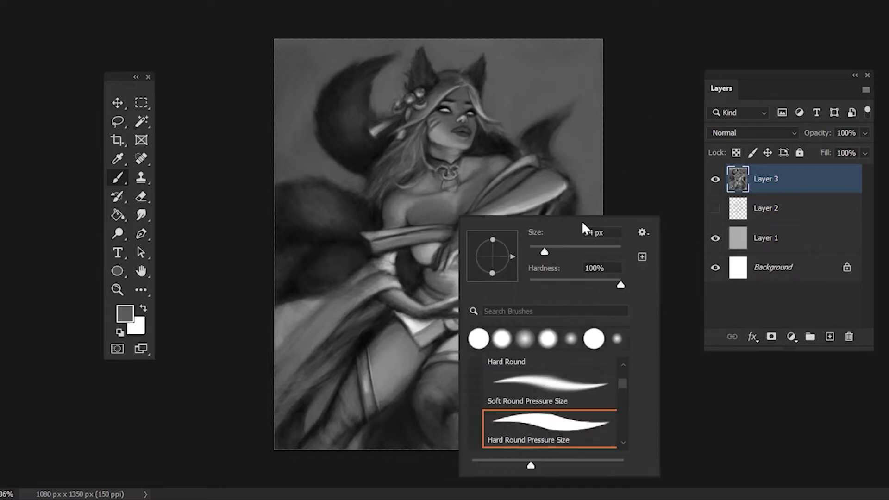
{"action": "key", "text": "Return"}
Sample mid and light greys and paint light strokes over the lower-left robe
{"action": "left_click", "coordinate": [539, 134], "text": "alt"}
{"action": "right_click", "coordinate": [556, 222]}
{"action": "key", "text": "Return"}
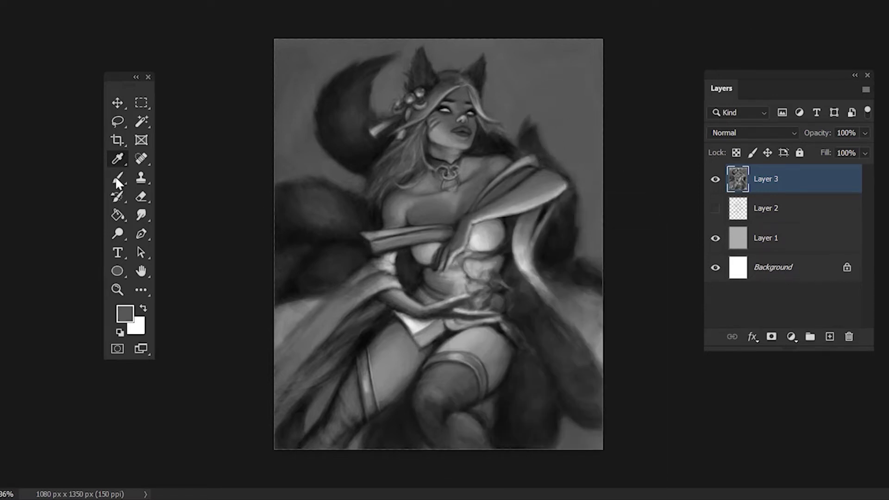
{"action": "left_click", "coordinate": [325, 299], "text": "alt"}
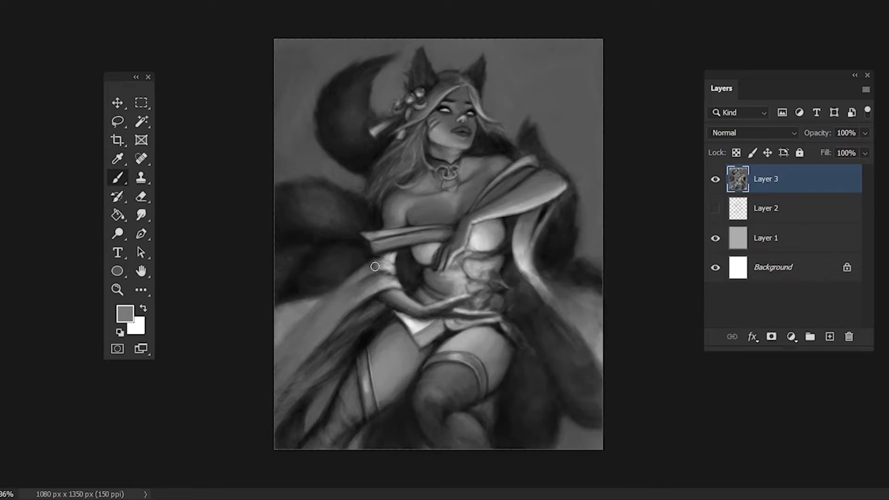
{"action": "left_click", "coordinate": [330, 76], "text": "alt"}
{"action": "left_click_drag", "start_coordinate": [345, 350], "coordinate": [278, 415]}
{"action": "key", "text": "d"}
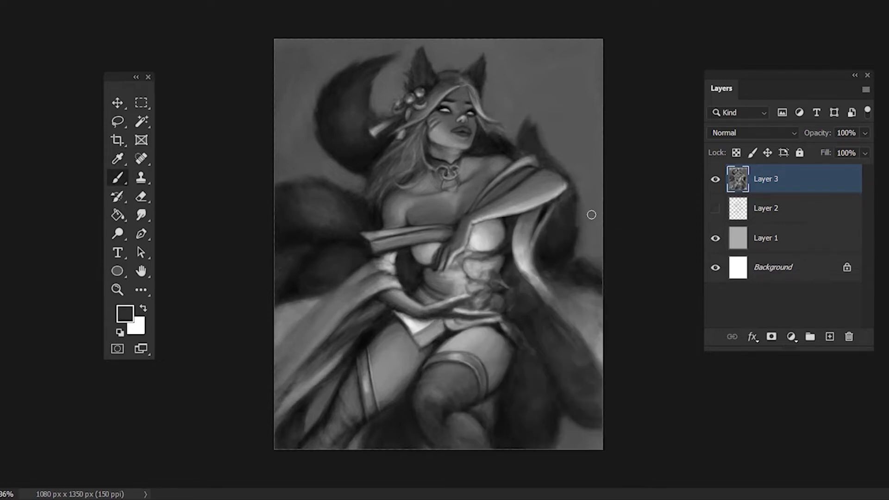
Add a new layer in Color blend mode and pick a saturated cyan
{"action": "left_click", "coordinate": [830, 337]}
{"action": "left_click", "coordinate": [753, 133]}
{"action": "left_click", "coordinate": [760, 433]}
{"action": "left_click", "coordinate": [125, 313]}
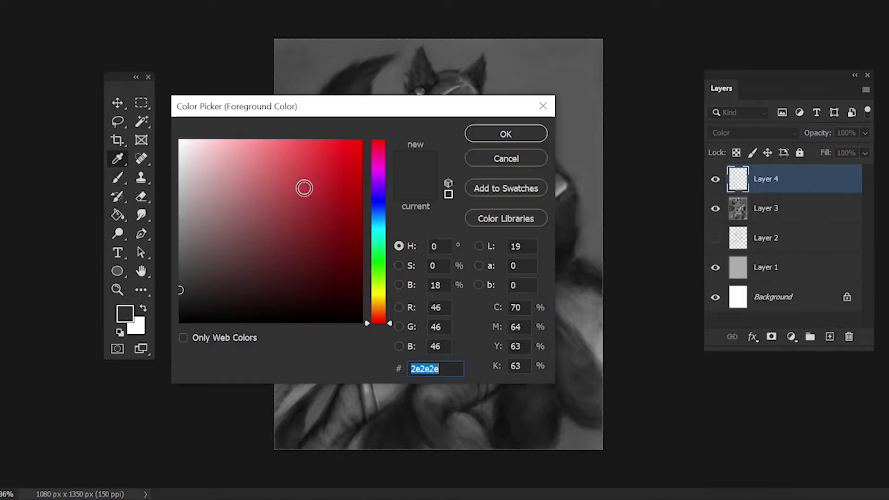
{"action": "left_click", "coordinate": [377, 232]}
{"action": "left_click", "coordinate": [505, 133]}
Tint the chest and shoulder with a light brown skin tone
{"action": "left_click", "coordinate": [125, 314]}
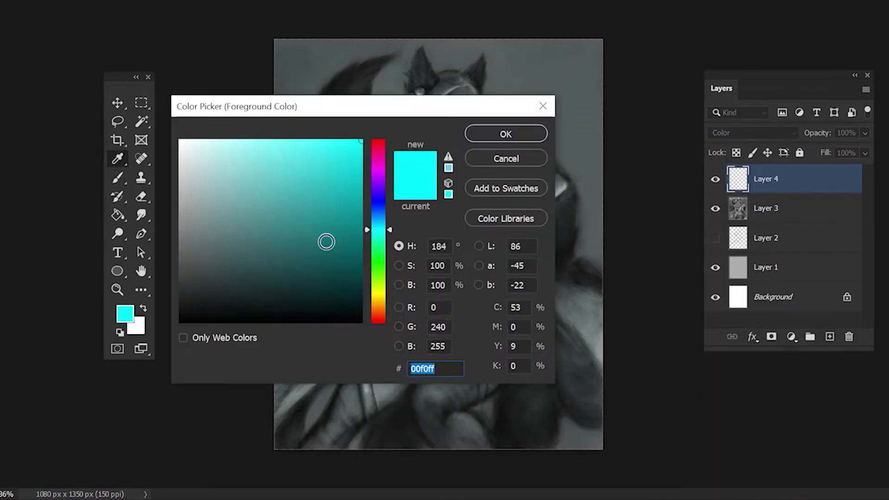
{"action": "left_click", "coordinate": [374, 308]}
{"action": "left_click", "coordinate": [238, 184]}
{"action": "left_click", "coordinate": [506, 133]}
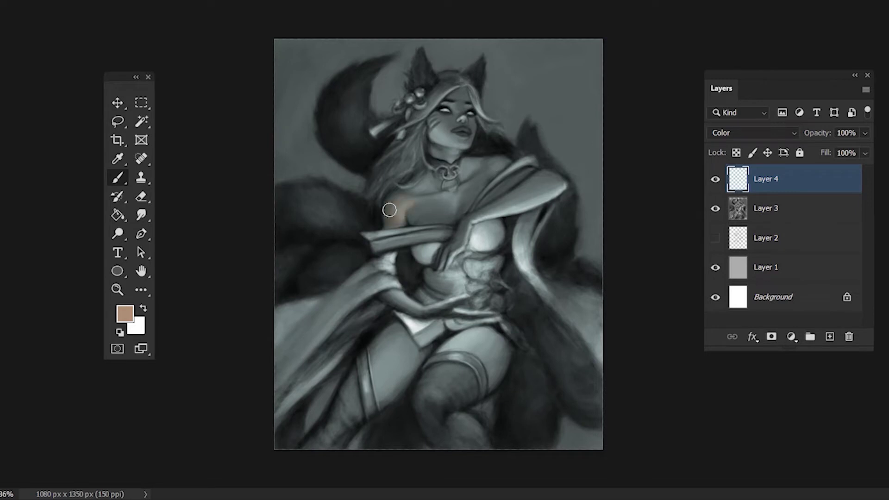
{"action": "mouse_move", "coordinate": [389, 221]}
{"action": "left_mouse_down"}
{"action": "mouse_move", "coordinate": [426, 205]}
{"action": "mouse_move", "coordinate": [393, 223]}
{"action": "left_mouse_up"}
Delete the unused hidden Layer 2 and reselect colour Layer 4
{"action": "left_click", "coordinate": [768, 216]}
{"action": "left_click", "coordinate": [765, 267]}
{"action": "left_click", "coordinate": [765, 238]}
{"action": "key", "text": "Delete"}
{"action": "left_click", "coordinate": [767, 179]}
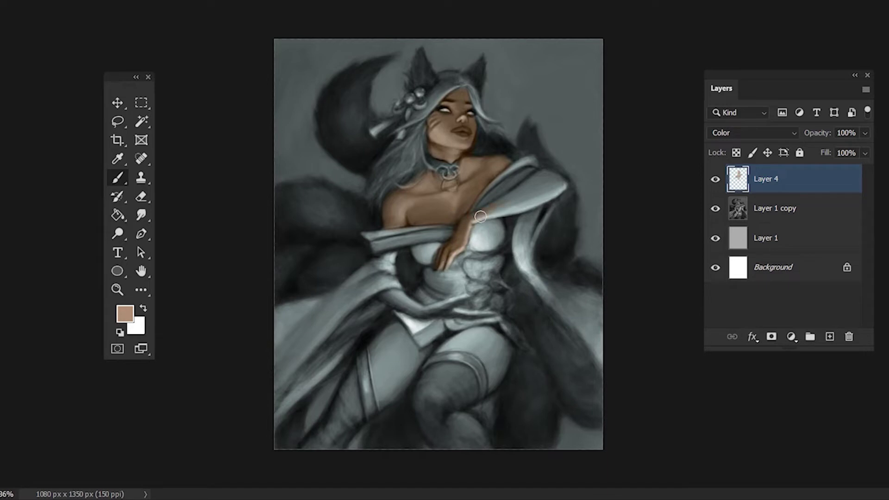
Adjust the brush size and switch to a darker brown skin shade
{"action": "right_click", "coordinate": [573, 141]}
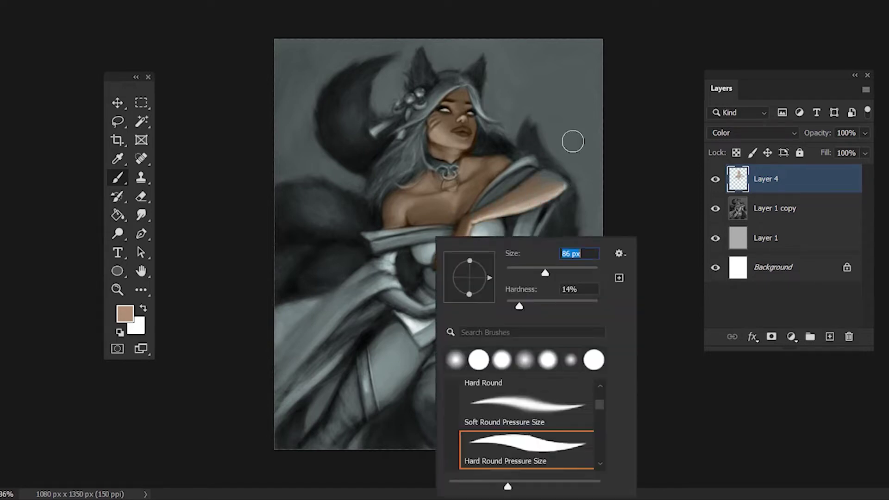
{"action": "key", "text": "Escape"}
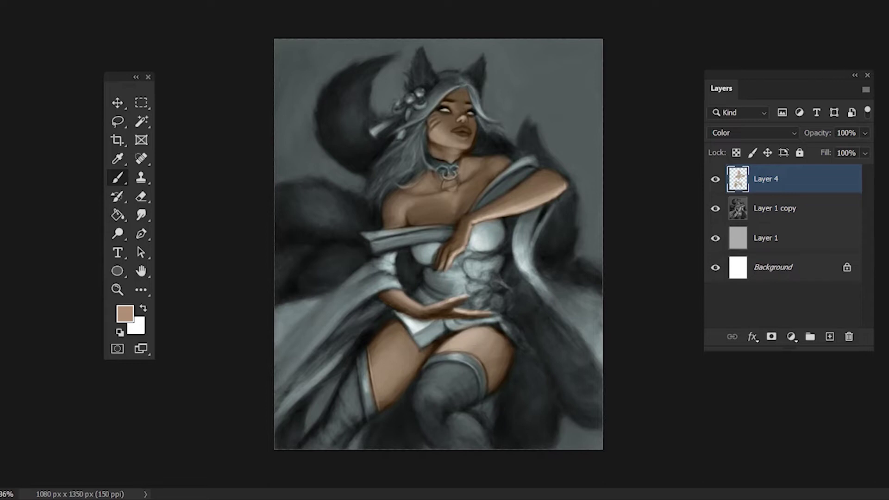
{"action": "left_click", "coordinate": [126, 314]}
{"action": "left_click", "coordinate": [284, 252]}
{"action": "left_click", "coordinate": [507, 133]}
Paint teal onto the hair ornament for the kimono trim colour
{"action": "right_click", "coordinate": [474, 271]}
{"action": "key", "text": "Return"}
{"action": "left_click", "coordinate": [125, 313]}
{"action": "left_click", "coordinate": [513, 135]}
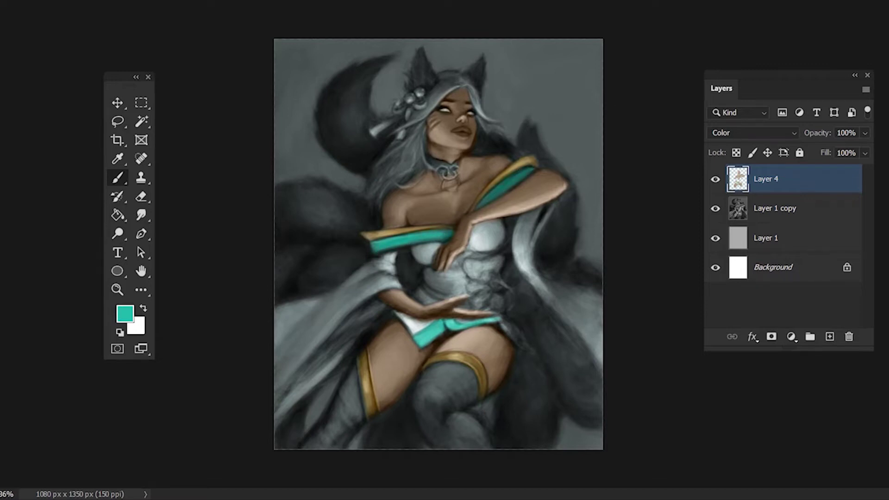
{"action": "left_click_drag", "start_coordinate": [374, 133], "coordinate": [394, 120]}
Shrink the brush and choose a dark purple for the hair
{"action": "right_click", "coordinate": [445, 166]}
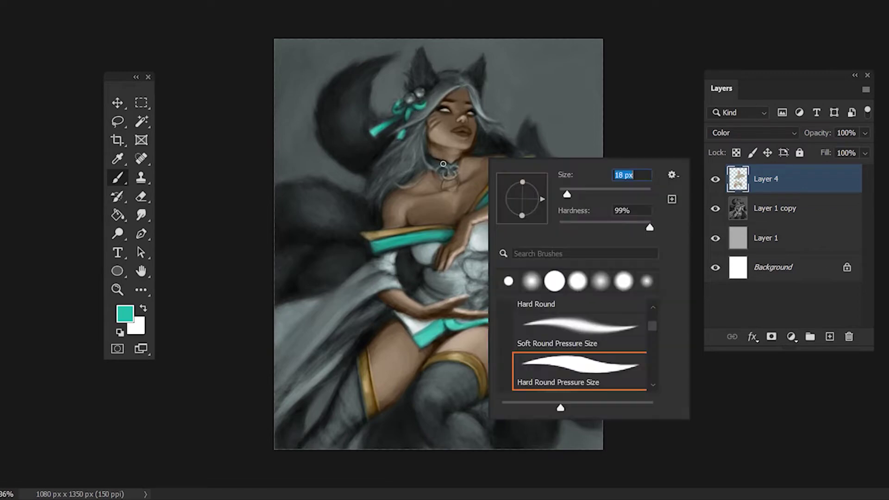
{"action": "left_click", "coordinate": [453, 167]}
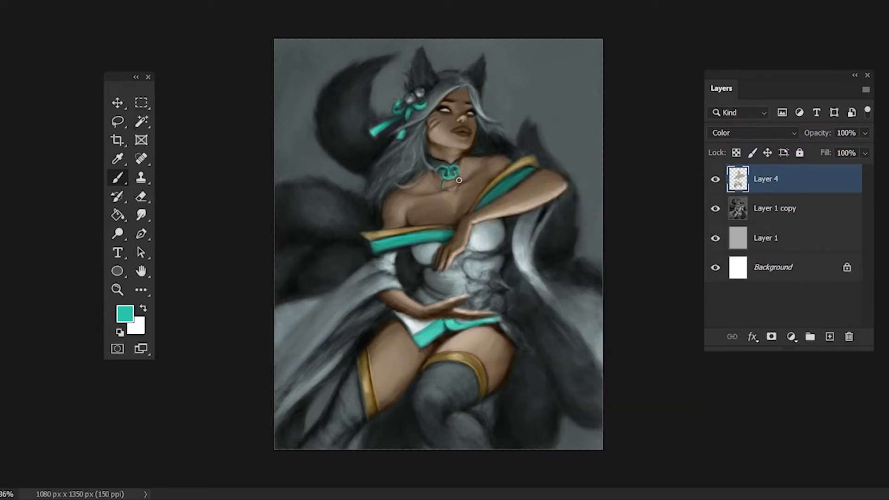
{"action": "left_click", "coordinate": [125, 314]}
{"action": "left_click", "coordinate": [263, 234]}
{"action": "left_click", "coordinate": [504, 133]}
Colour the hair strand near the ornament and the lower-left strand pink
{"action": "right_click", "coordinate": [447, 93]}
{"action": "left_click", "coordinate": [399, 130]}
{"action": "left_click_drag", "start_coordinate": [417, 127], "coordinate": [434, 90]}
{"action": "key", "text": "bracketright"}
{"action": "key", "text": "bracketright"}
{"action": "key", "text": "bracketright"}
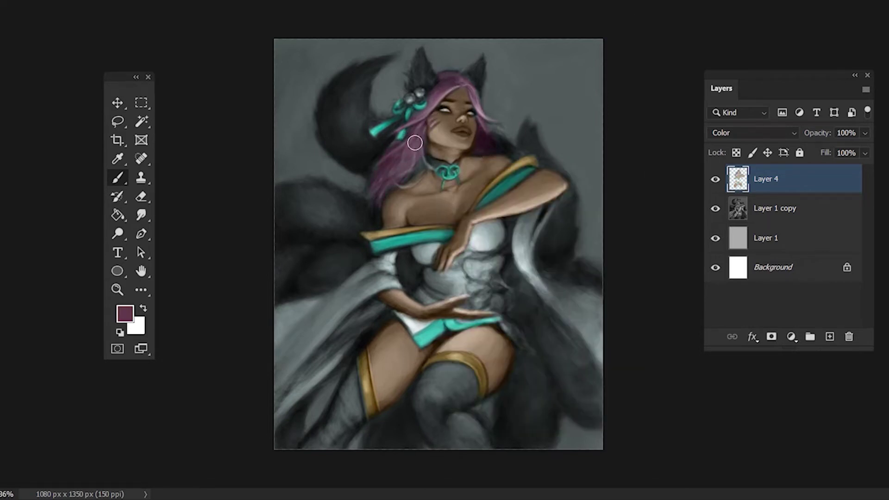
{"action": "left_click_drag", "start_coordinate": [414, 142], "coordinate": [366, 203]}
Pick indigo, then teal, and paint the right-side tails teal
{"action": "left_click", "coordinate": [124, 314]}
{"action": "left_click", "coordinate": [293, 266]}
{"action": "left_click", "coordinate": [477, 133]}
{"action": "left_click", "coordinate": [125, 314]}
{"action": "left_click", "coordinate": [504, 135]}
{"action": "left_click", "coordinate": [407, 234], "text": "alt"}
{"action": "left_click", "coordinate": [125, 314]}
{"action": "mouse_move", "coordinate": [548, 159]}
{"action": "left_mouse_down"}
{"action": "mouse_move", "coordinate": [562, 263]}
{"action": "mouse_move", "coordinate": [524, 307]}
{"action": "mouse_move", "coordinate": [520, 371]}
{"action": "mouse_move", "coordinate": [592, 409]}
{"action": "left_mouse_up"}
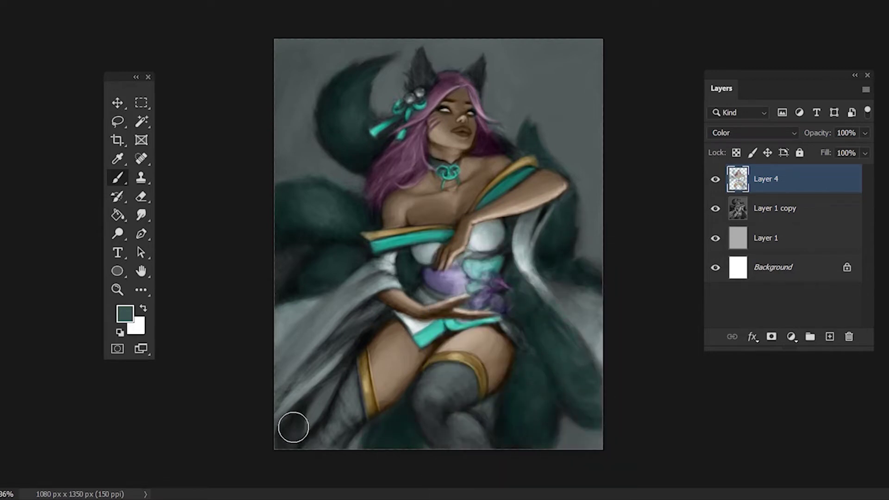
Shift the tails to a greyer blue-teal and paint the eyes glowing cyan
{"action": "left_click", "coordinate": [592, 308], "text": "alt"}
{"action": "left_click", "coordinate": [125, 314]}
{"action": "key", "text": "Return"}
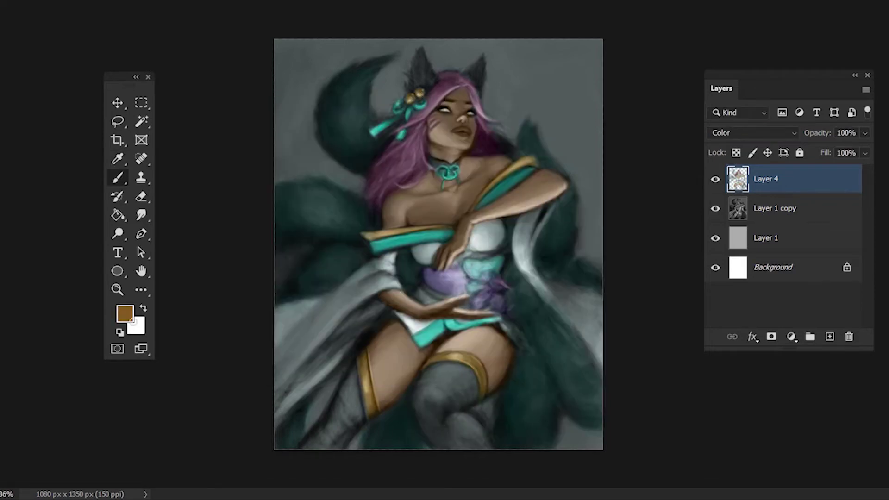
{"action": "left_click", "coordinate": [442, 110]}
{"action": "left_click", "coordinate": [473, 113]}
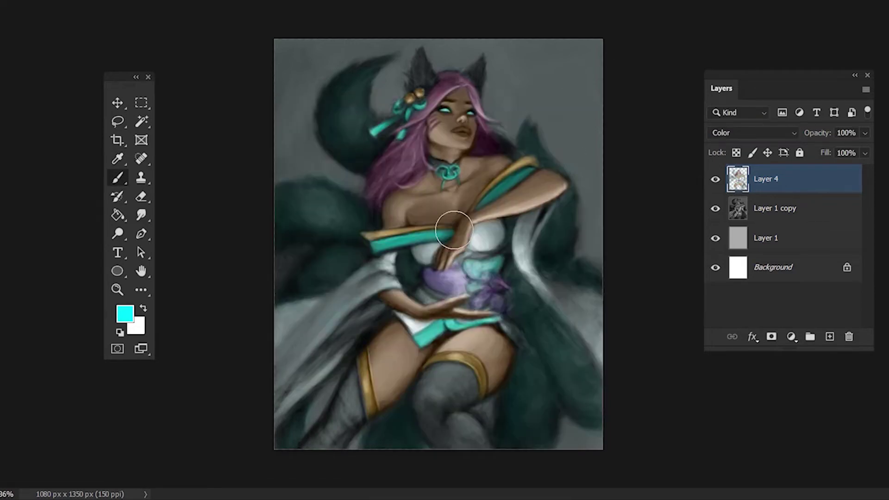
Duplicate Layer 1 copy, merge Layer 4 down into it, and duplicate the result
{"action": "right_click", "coordinate": [769, 209]}
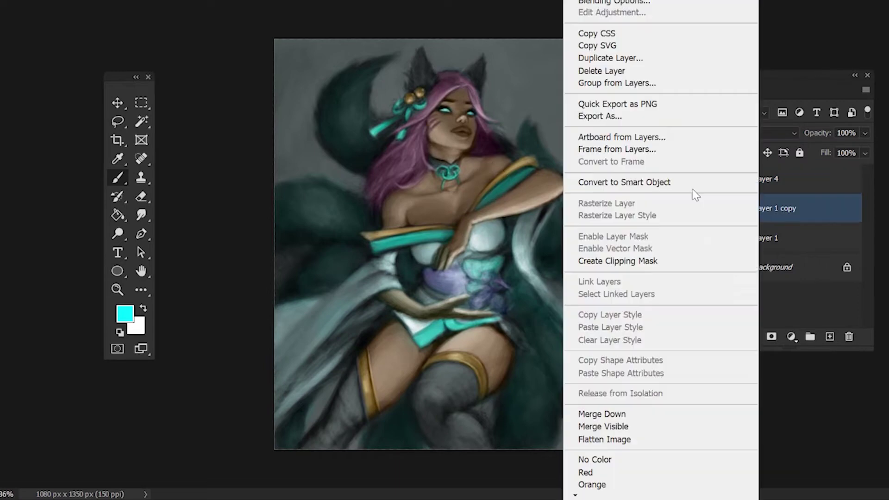
{"action": "left_click", "coordinate": [602, 55]}
{"action": "key", "text": "Return"}
{"action": "left_click", "coordinate": [769, 179]}
{"action": "key", "text": "ctrl+e"}
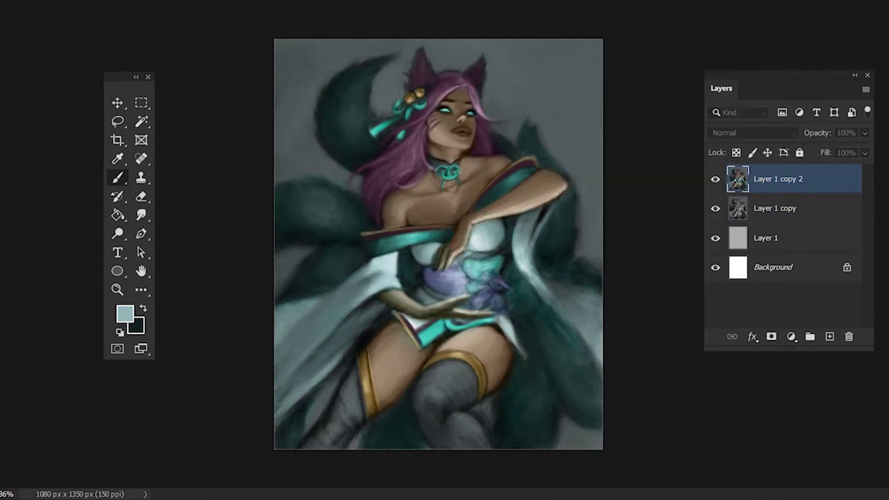
{"action": "key", "text": "ctrl+j"}
Burn the background around the figure and the lower-right area darker
{"action": "right_click", "coordinate": [118, 233]}
{"action": "left_click", "coordinate": [171, 255]}
{"action": "mouse_move", "coordinate": [332, 429]}
{"action": "left_mouse_down"}
{"action": "mouse_move", "coordinate": [615, 153]}
{"action": "mouse_move", "coordinate": [544, 125]}
{"action": "mouse_move", "coordinate": [232, 246]}
{"action": "mouse_move", "coordinate": [342, 101]}
{"action": "mouse_move", "coordinate": [595, 469]}
{"action": "left_mouse_up"}
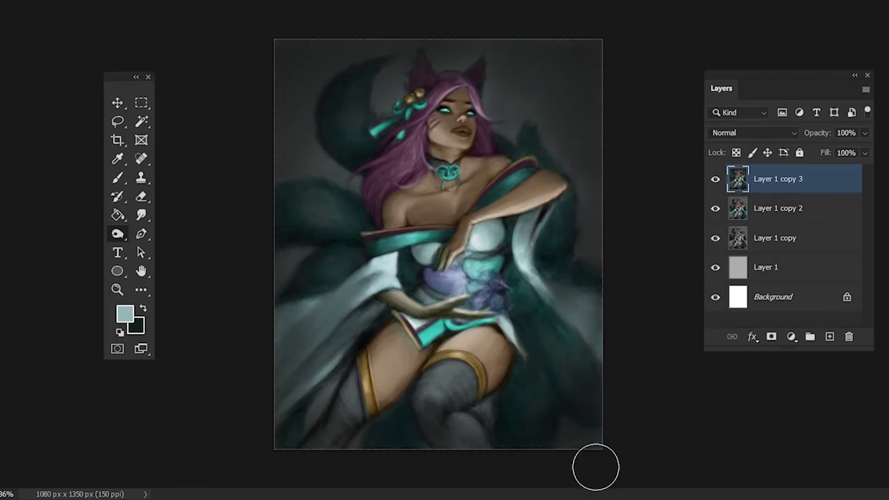
{"action": "left_click", "coordinate": [117, 234], "text": "alt"}
{"action": "left_click_drag", "start_coordinate": [431, 250], "coordinate": [491, 315]}
Dodge the chest cloth, sash, white fur, left sleeve, face and neck brighter
{"action": "mouse_move", "coordinate": [380, 352]}
{"action": "left_mouse_down"}
{"action": "mouse_move", "coordinate": [507, 231]}
{"action": "mouse_move", "coordinate": [501, 264]}
{"action": "mouse_move", "coordinate": [448, 272]}
{"action": "mouse_move", "coordinate": [500, 296]}
{"action": "left_mouse_up"}
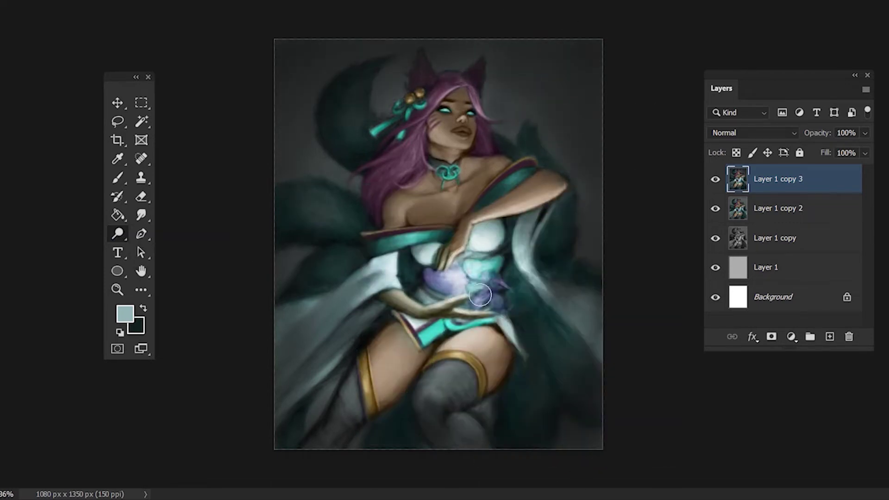
{"action": "mouse_move", "coordinate": [519, 223]}
{"action": "left_mouse_down"}
{"action": "mouse_move", "coordinate": [603, 342]}
{"action": "mouse_move", "coordinate": [290, 312]}
{"action": "left_mouse_up"}
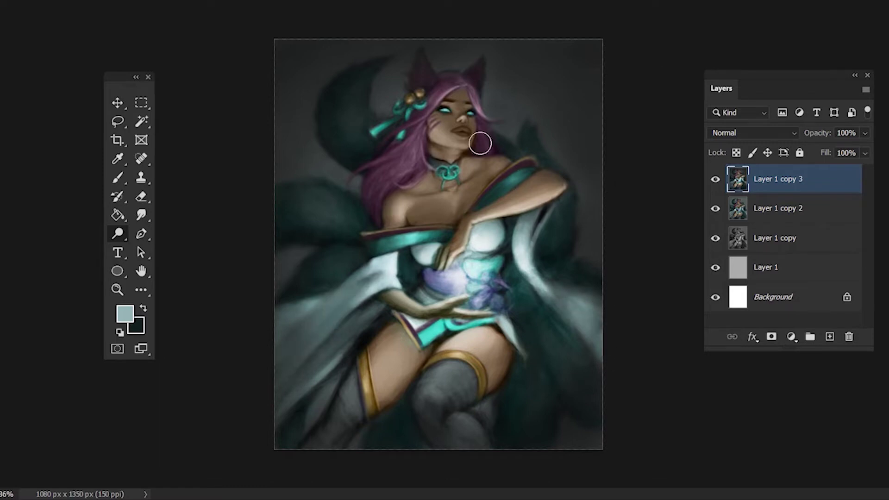
{"action": "left_click_drag", "start_coordinate": [479, 141], "coordinate": [454, 192]}
{"action": "left_click_drag", "start_coordinate": [474, 91], "coordinate": [462, 141]}
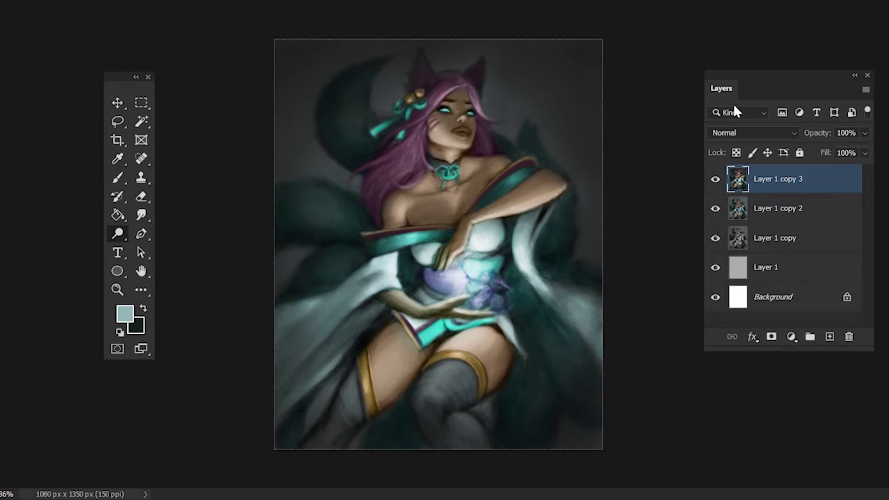
Duplicate the layer as Layer 1 copy 4 and choose bright blue for the orb
{"action": "key", "text": "ctrl+j"}
{"action": "left_click", "coordinate": [125, 313]}
{"action": "type", "text": "00aeff"}
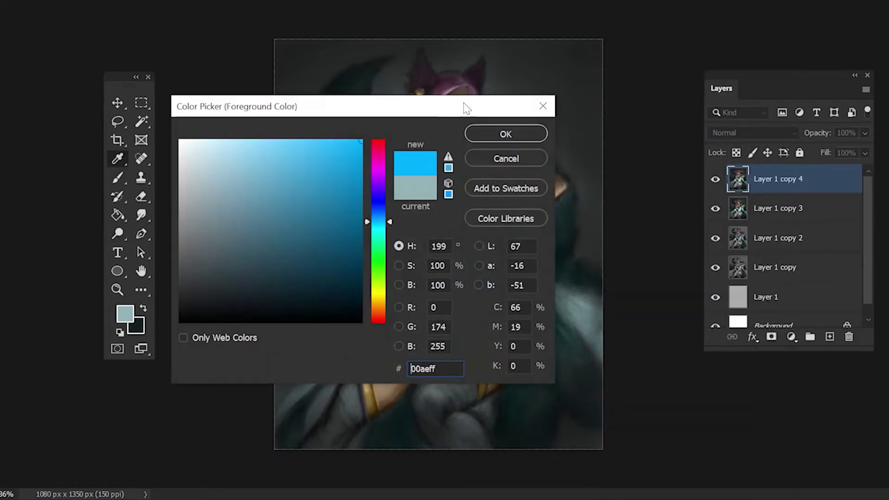
{"action": "left_click", "coordinate": [480, 133]}
{"action": "key", "text": "b"}
{"action": "right_click", "coordinate": [466, 264]}
{"action": "key", "text": "Return"}
{"action": "right_click", "coordinate": [465, 265]}
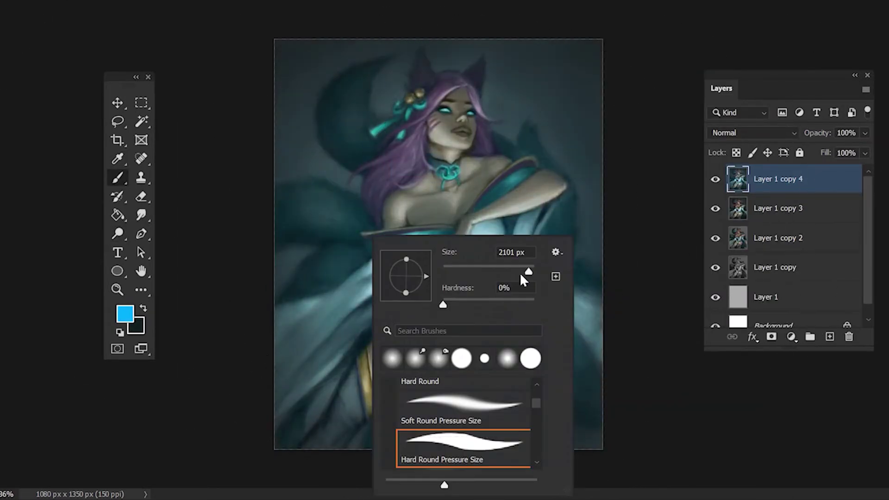
{"action": "key", "text": "Return"}
Paint a soft lighter-blue glow between the hands and add strokes on a new layer
{"action": "left_click", "coordinate": [125, 313]}
{"action": "left_click", "coordinate": [506, 133]}
{"action": "left_click_drag", "start_coordinate": [486, 255], "coordinate": [507, 301]}
{"action": "left_click", "coordinate": [829, 337]}
{"action": "right_click", "coordinate": [463, 259]}
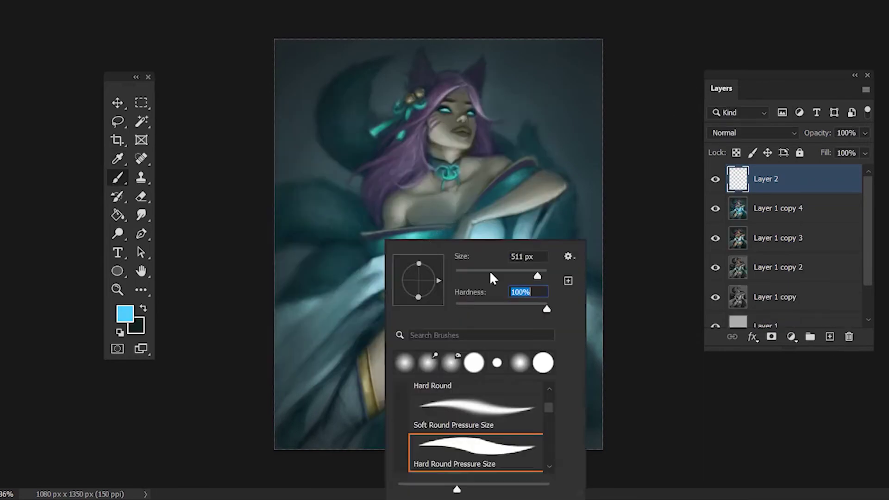
{"action": "key", "text": "Return"}
{"action": "left_click", "coordinate": [125, 314]}
{"action": "mouse_move", "coordinate": [466, 266]}
{"action": "left_mouse_down"}
{"action": "mouse_move", "coordinate": [482, 278]}
{"action": "mouse_move", "coordinate": [506, 259]}
{"action": "mouse_move", "coordinate": [475, 284]}
{"action": "left_mouse_up"}
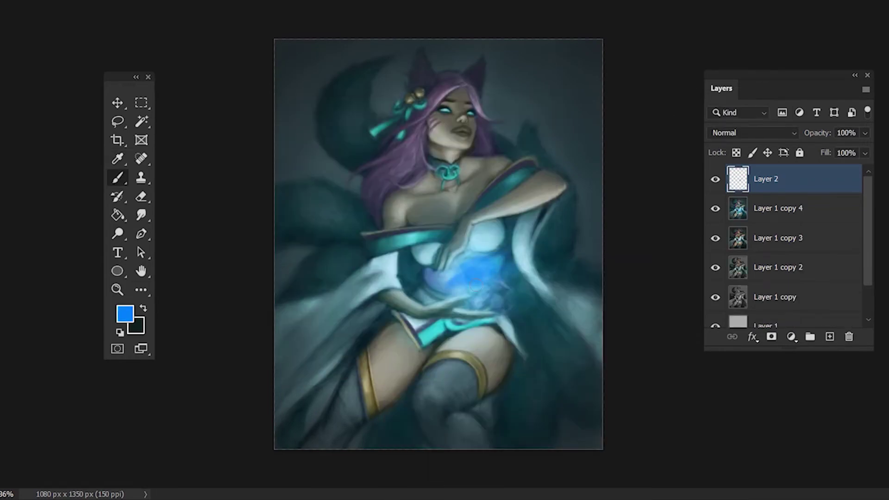
Choose a light blue and sample bright blues from the glowing orb
{"action": "left_click", "coordinate": [125, 313]}
{"action": "left_click", "coordinate": [500, 133]}
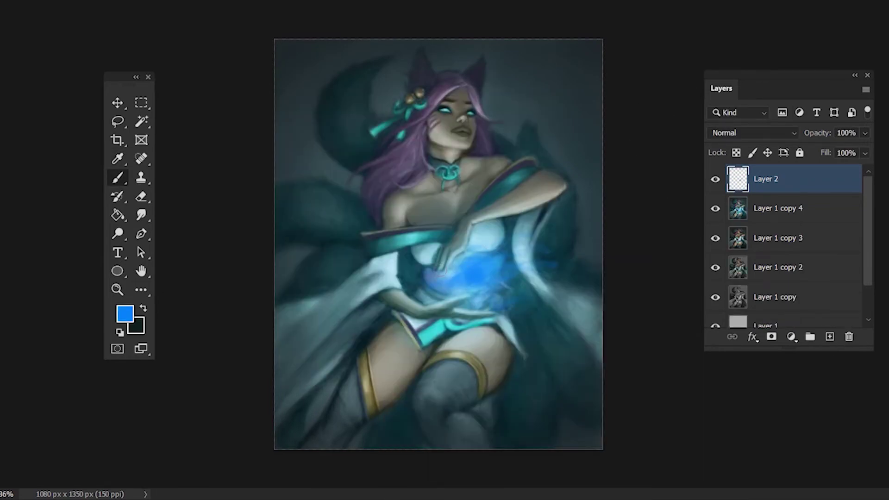
{"action": "left_click", "coordinate": [124, 314]}
{"action": "left_click", "coordinate": [282, 196]}
{"action": "left_click", "coordinate": [502, 133]}
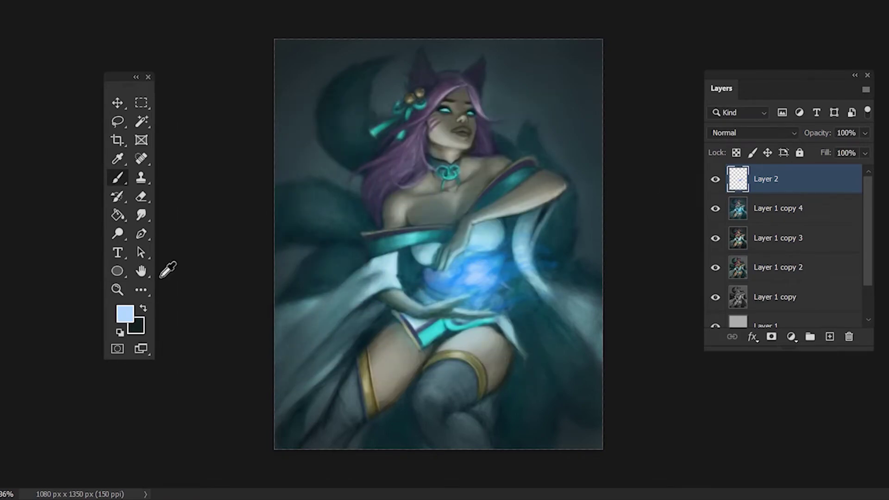
{"action": "left_click", "coordinate": [475, 267], "text": "alt"}
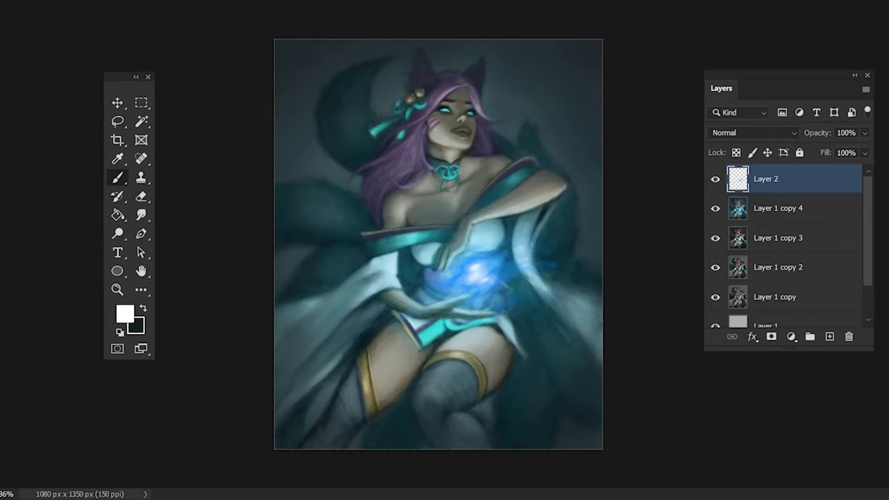
{"action": "left_click", "coordinate": [455, 286], "text": "alt"}
{"action": "left_click", "coordinate": [503, 275], "text": "alt"}
Add bright blue sparkles and energy streaks off the orb and across the left sleeve
{"action": "left_click", "coordinate": [125, 313]}
{"action": "type", "text": "007eff"}
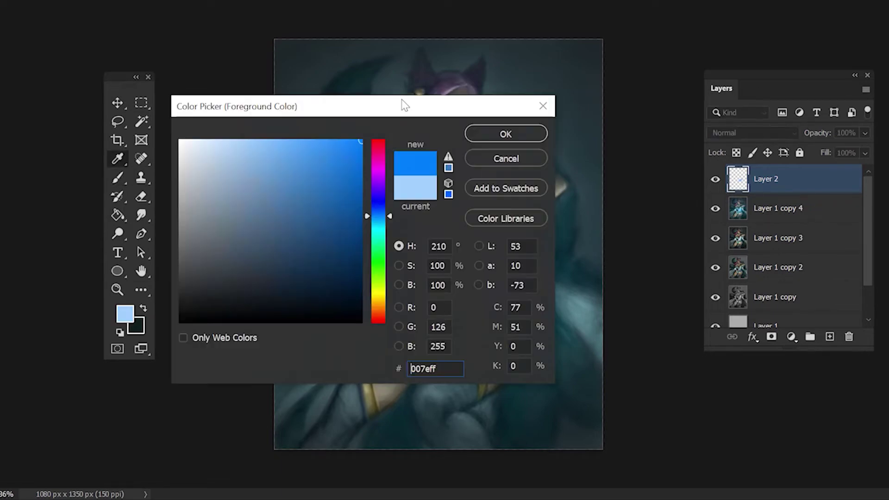
{"action": "key", "text": "Return"}
{"action": "left_click", "coordinate": [542, 319]}
{"action": "left_click", "coordinate": [569, 362]}
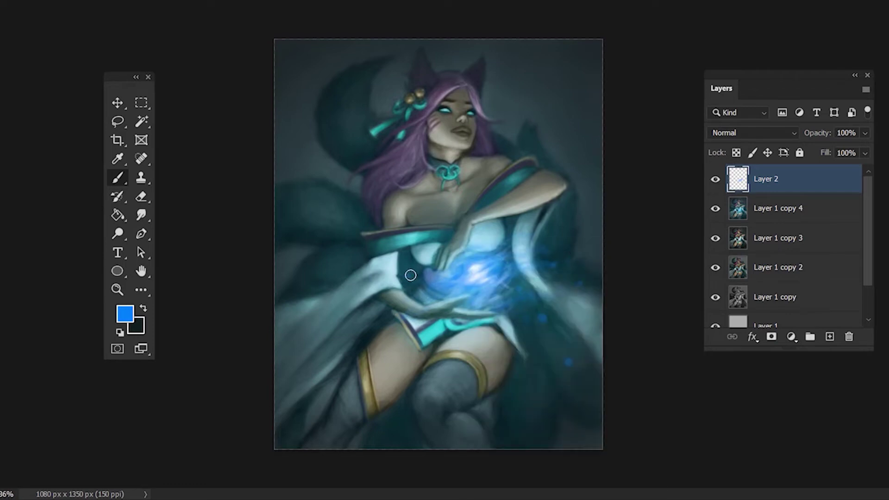
{"action": "left_click_drag", "start_coordinate": [574, 237], "coordinate": [608, 210]}
{"action": "left_click_drag", "start_coordinate": [389, 279], "coordinate": [298, 284]}
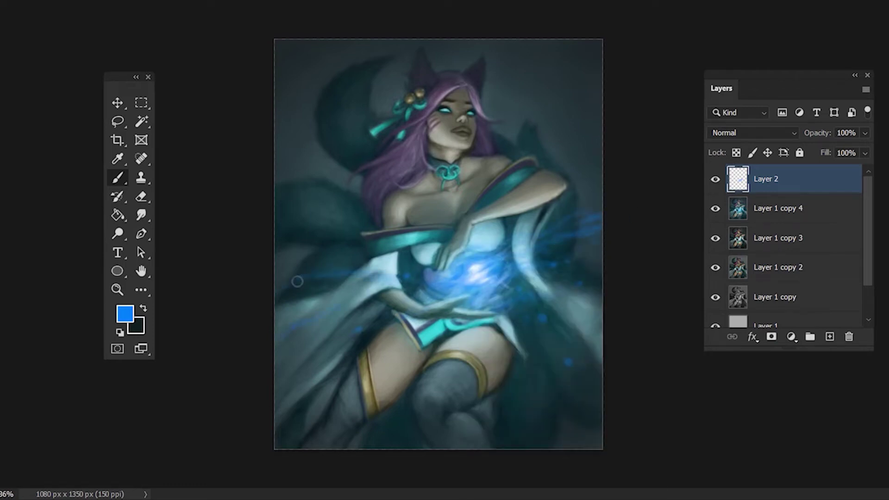
Sample light blue and paint pale blue highlights onto the lower leg
{"action": "left_click", "coordinate": [544, 319], "text": "alt"}
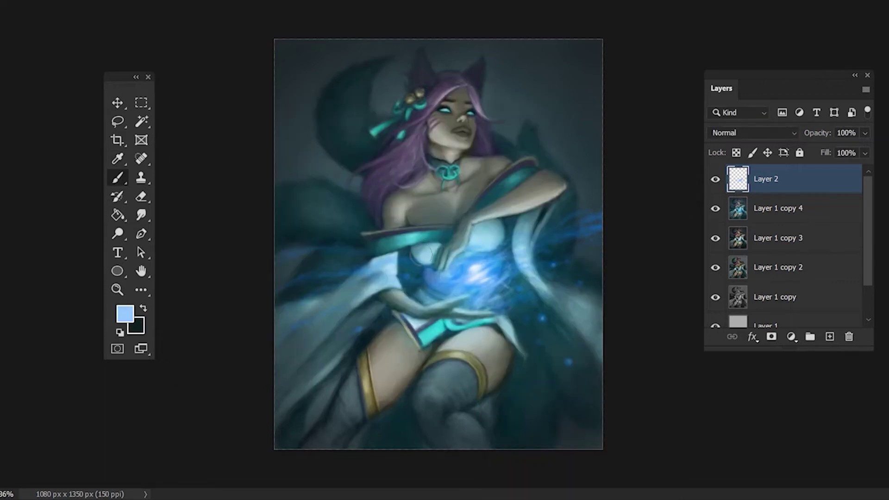
{"action": "right_click", "coordinate": [486, 234]}
{"action": "key", "text": "Escape"}
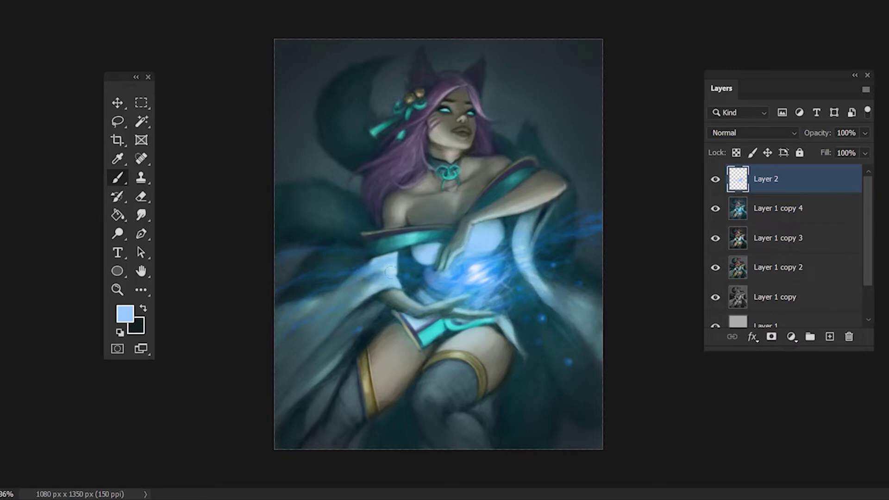
{"action": "left_click", "coordinate": [367, 287], "text": "alt"}
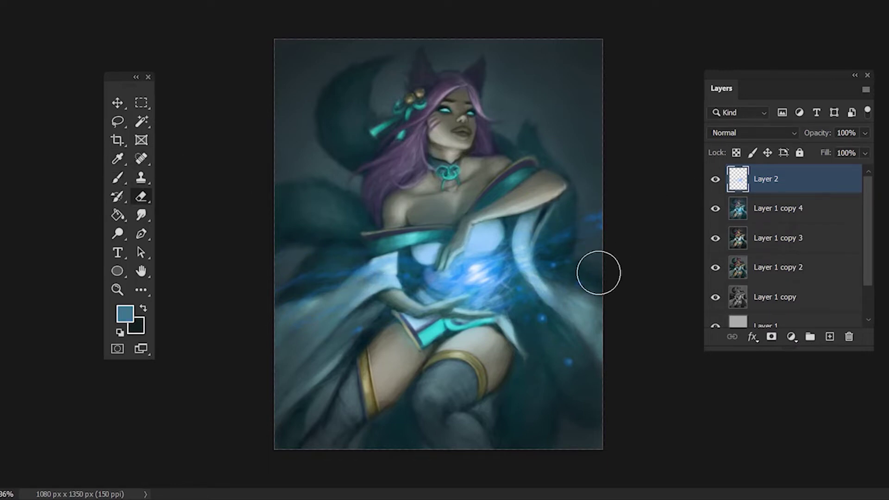
{"action": "left_click", "coordinate": [417, 327], "text": "alt"}
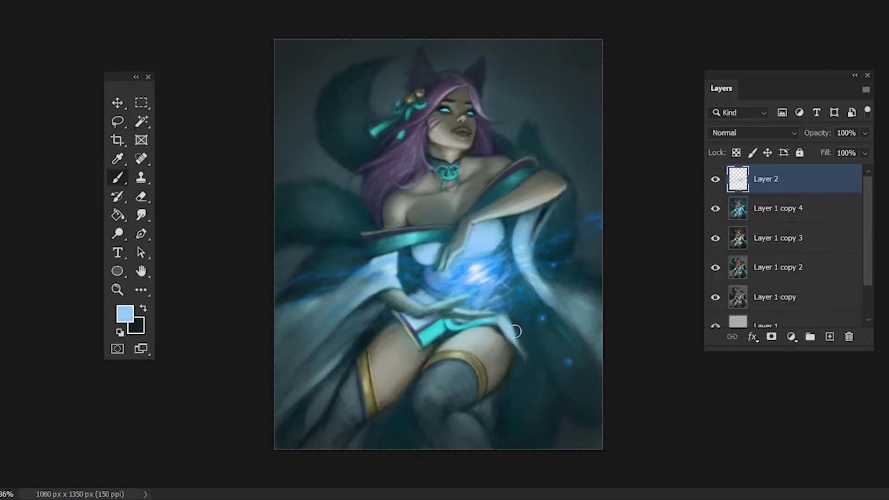
{"action": "mouse_move", "coordinate": [334, 435]}
{"action": "left_mouse_down"}
{"action": "mouse_move", "coordinate": [353, 371]}
{"action": "mouse_move", "coordinate": [361, 389]}
{"action": "left_mouse_up"}
{"action": "left_click_drag", "start_coordinate": [310, 447], "coordinate": [357, 412]}
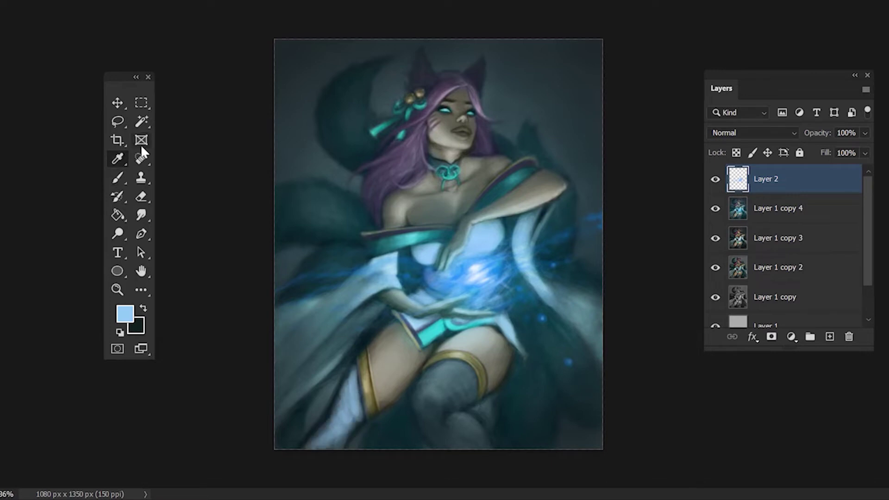
Paint lighter blue highlights on the thigh and lower knee
{"action": "left_click", "coordinate": [317, 448], "text": "alt"}
{"action": "left_click", "coordinate": [358, 413], "text": "alt"}
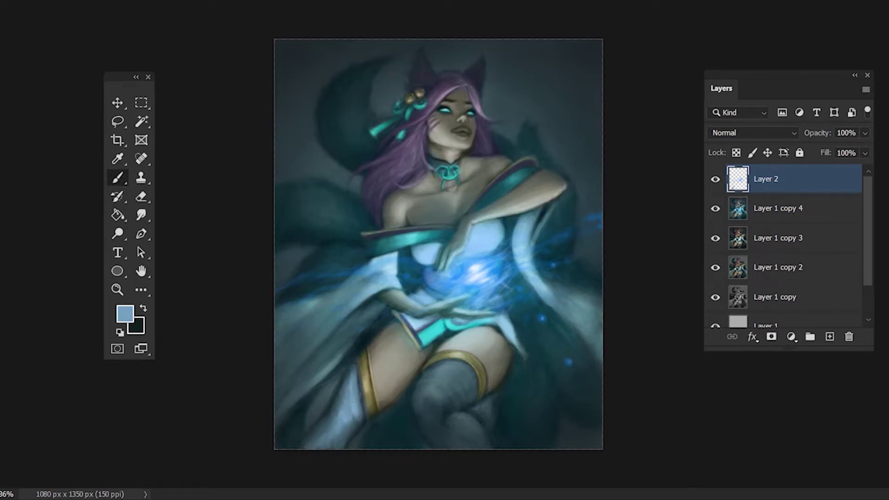
{"action": "mouse_move", "coordinate": [448, 368]}
{"action": "left_mouse_down"}
{"action": "mouse_move", "coordinate": [456, 387]}
{"action": "mouse_move", "coordinate": [463, 383]}
{"action": "left_mouse_up"}
{"action": "left_click", "coordinate": [451, 382], "text": "alt"}
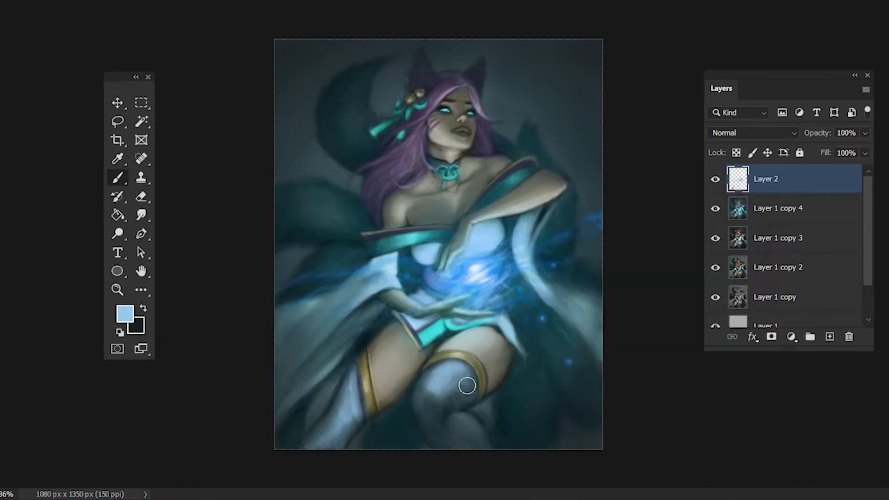
{"action": "left_click", "coordinate": [438, 377], "text": "alt"}
{"action": "mouse_move", "coordinate": [452, 415]}
{"action": "left_mouse_down"}
{"action": "mouse_move", "coordinate": [480, 438]}
{"action": "mouse_move", "coordinate": [439, 411]}
{"action": "left_mouse_up"}
{"action": "left_click", "coordinate": [440, 417], "text": "alt"}
Change brushes and paint dark strokes near the boot
{"action": "right_click", "coordinate": [526, 417]}
{"action": "right_click", "coordinate": [478, 417]}
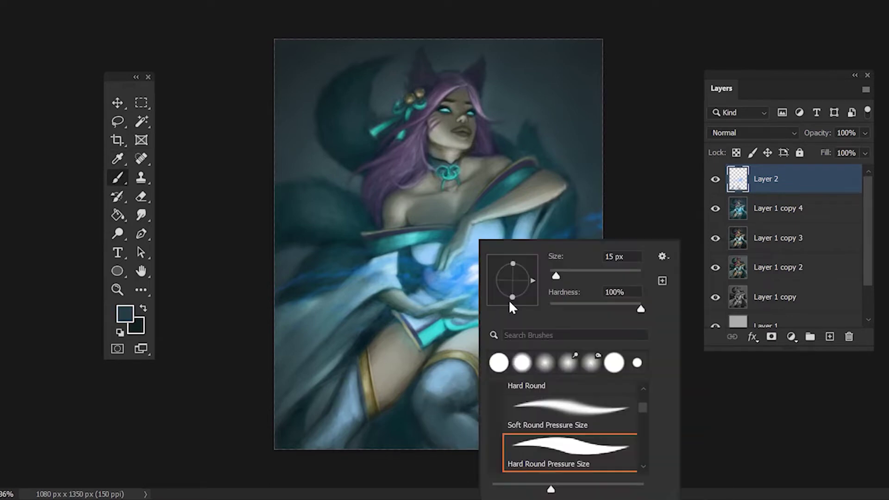
{"action": "mouse_move", "coordinate": [351, 429]}
{"action": "left_mouse_down"}
{"action": "mouse_move", "coordinate": [325, 431]}
{"action": "mouse_move", "coordinate": [357, 428]}
{"action": "left_mouse_up"}
{"action": "right_click", "coordinate": [551, 166]}
{"action": "key", "text": "Escape"}
Sample knee and teal colours, reset default colours, and switch to the Burn tool
{"action": "left_click", "coordinate": [435, 431], "text": "alt"}
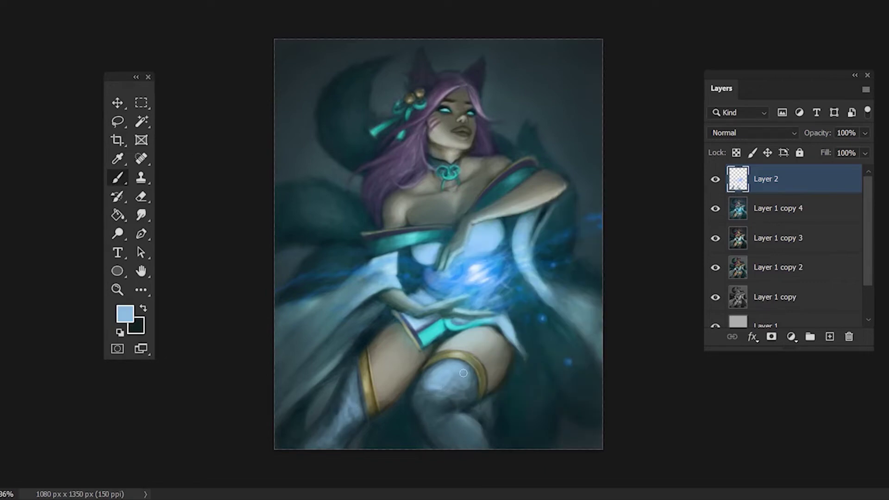
{"action": "left_click", "coordinate": [448, 228], "text": "alt"}
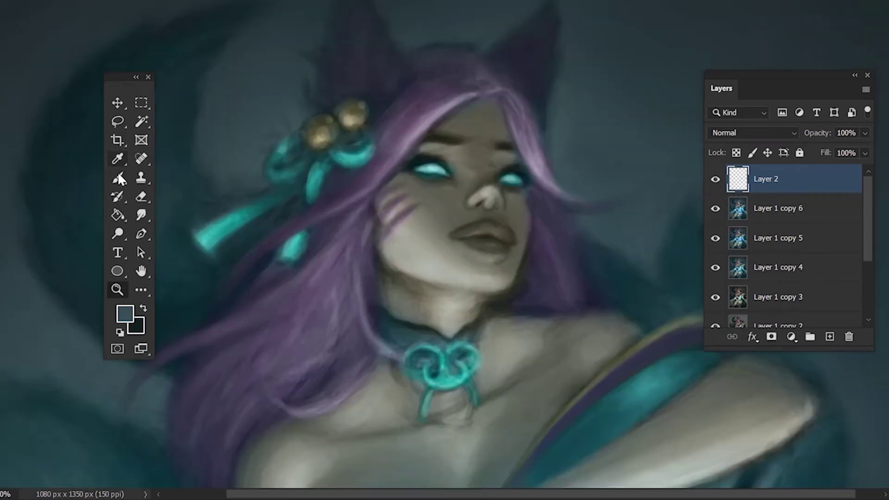
{"action": "key", "text": "d"}
{"action": "key", "text": "shift+o"}
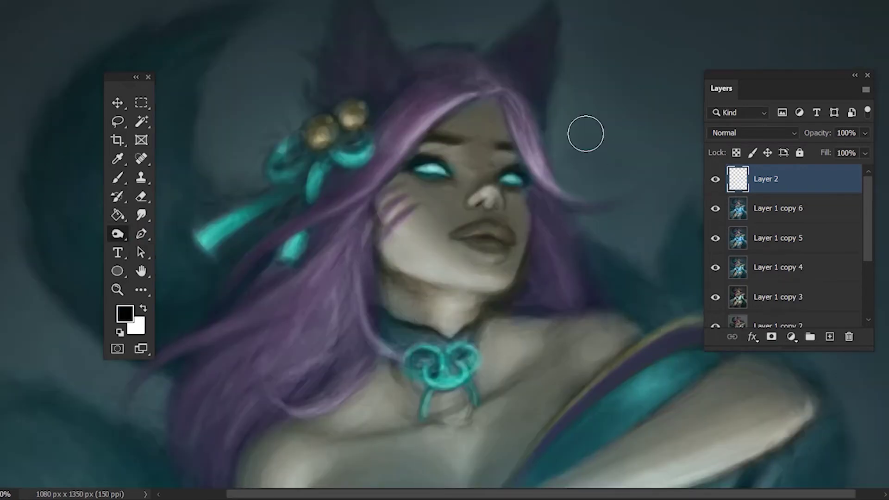
Burn the shadow under the chin and jawline on Layer 1 copy 6
{"action": "right_click", "coordinate": [378, 255]}
{"action": "left_click", "coordinate": [787, 209]}
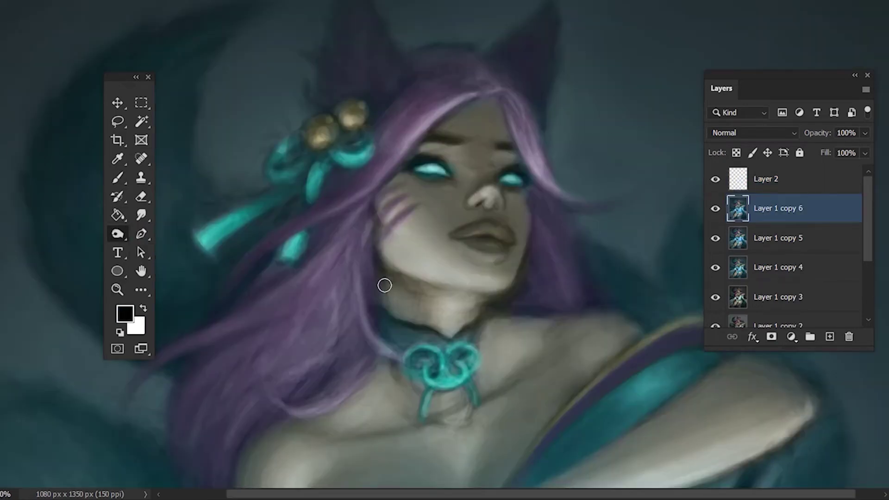
{"action": "mouse_move", "coordinate": [384, 286]}
{"action": "left_mouse_down"}
{"action": "mouse_move", "coordinate": [375, 255]}
{"action": "mouse_move", "coordinate": [403, 305]}
{"action": "left_mouse_up"}
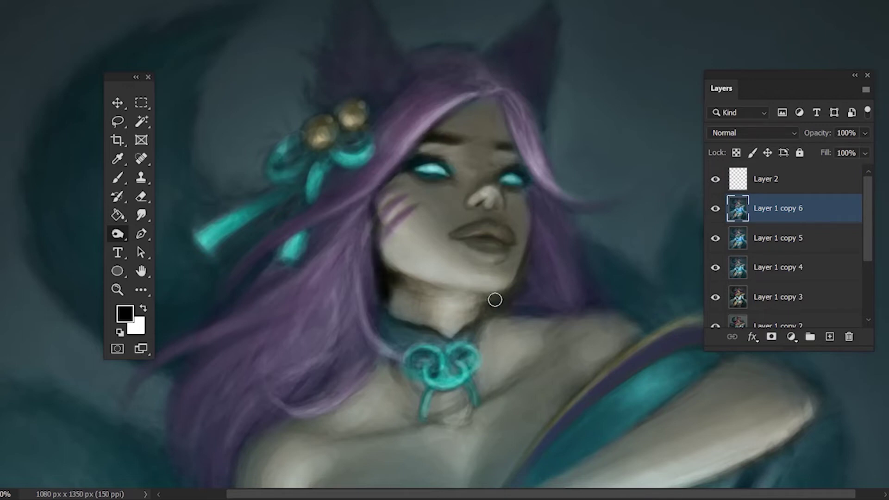
{"action": "key", "text": "alt+bracketright"}
{"action": "key", "text": "b"}
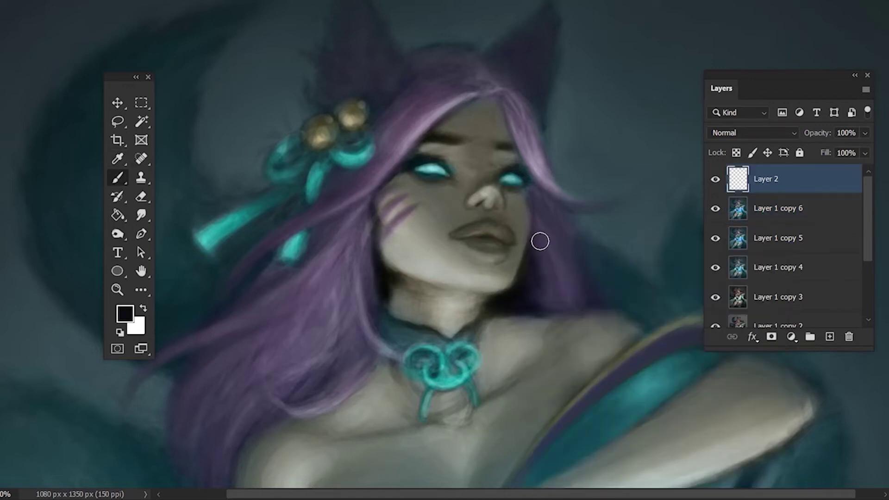
Sample skin, grey-brown lip, grey-green, cyan and grey tones, resetting to black between picks
{"action": "left_click", "coordinate": [393, 277], "text": "alt"}
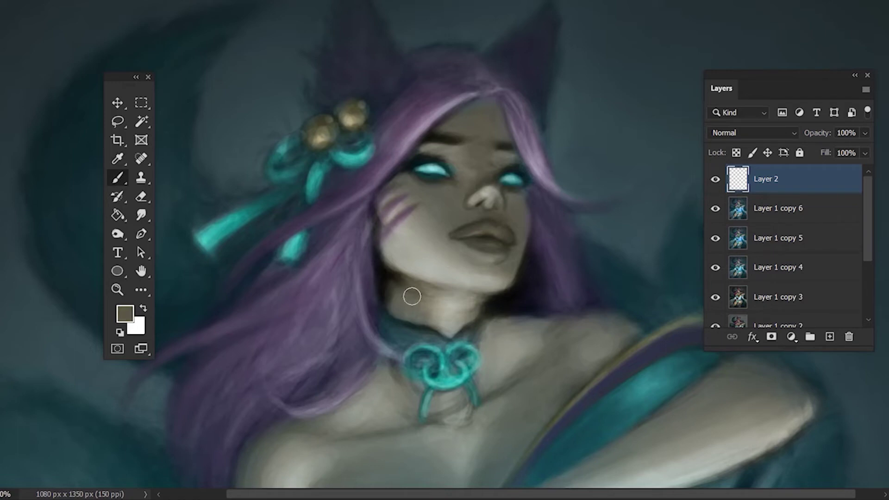
{"action": "key", "text": "d"}
{"action": "left_click", "coordinate": [493, 241], "text": "alt"}
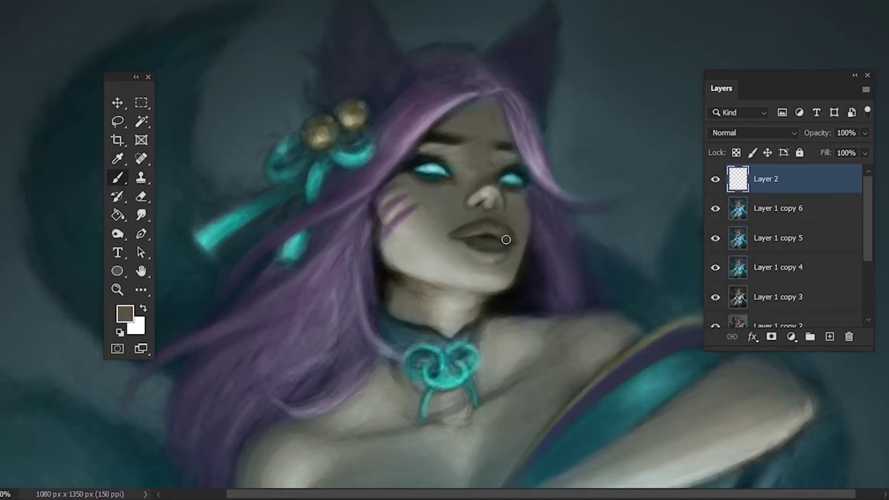
{"action": "left_click", "coordinate": [480, 231], "text": "alt"}
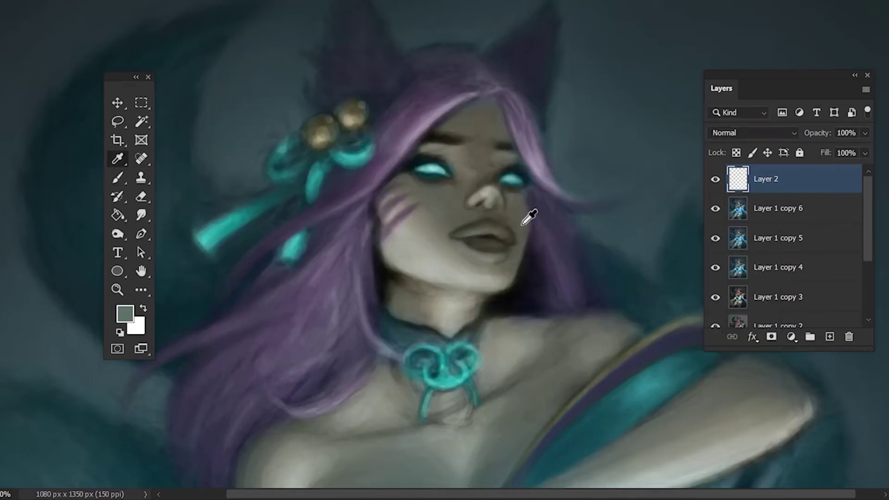
{"action": "key", "text": "d"}
{"action": "left_click", "coordinate": [474, 231], "text": "alt"}
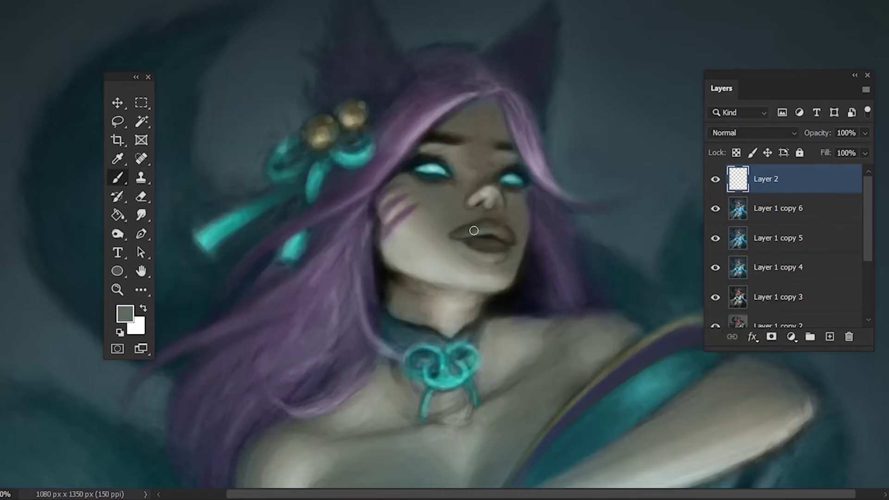
{"action": "left_click", "coordinate": [445, 366], "text": "alt"}
{"action": "left_click", "coordinate": [487, 260], "text": "alt"}
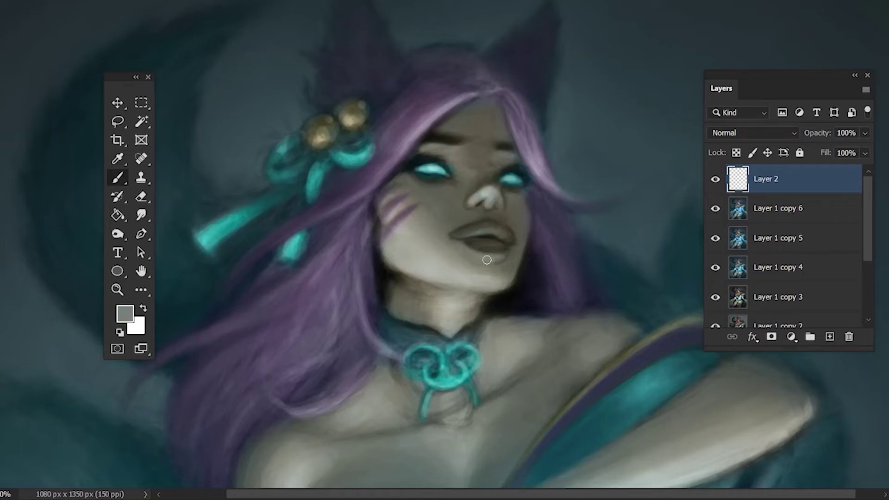
Check the eraser size, then reset colours to black and white and return to the Brush
{"action": "key", "text": "e"}
{"action": "right_click", "coordinate": [528, 244]}
{"action": "key", "text": "Return"}
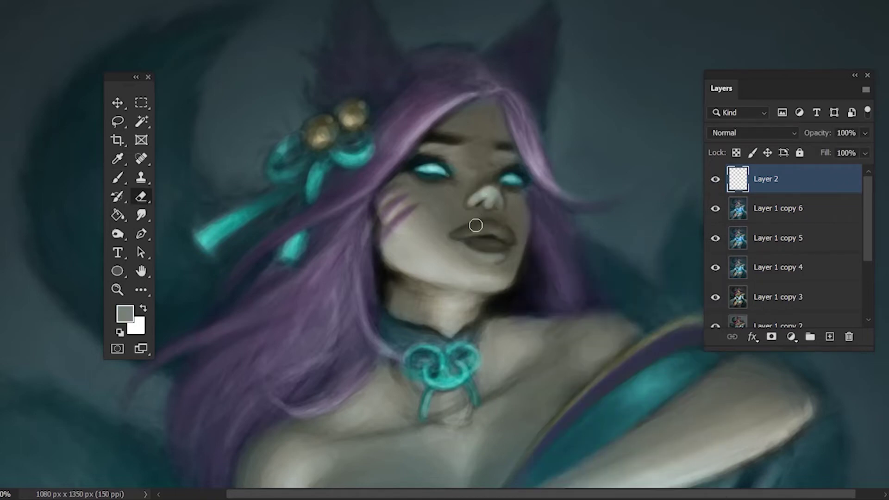
{"action": "key", "text": "d"}
{"action": "key", "text": "b"}
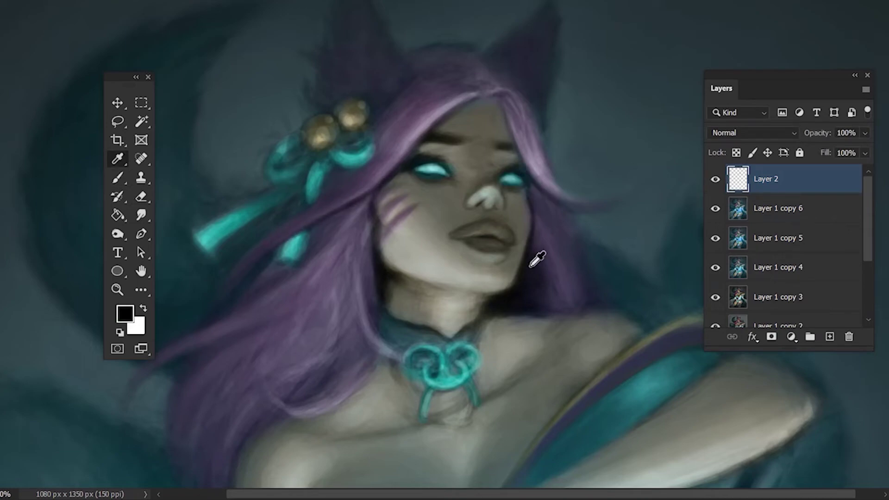
Paint magenta strands along the hair band and down the right side of the face
{"action": "right_click", "coordinate": [430, 112], "text": "alt+shift"}
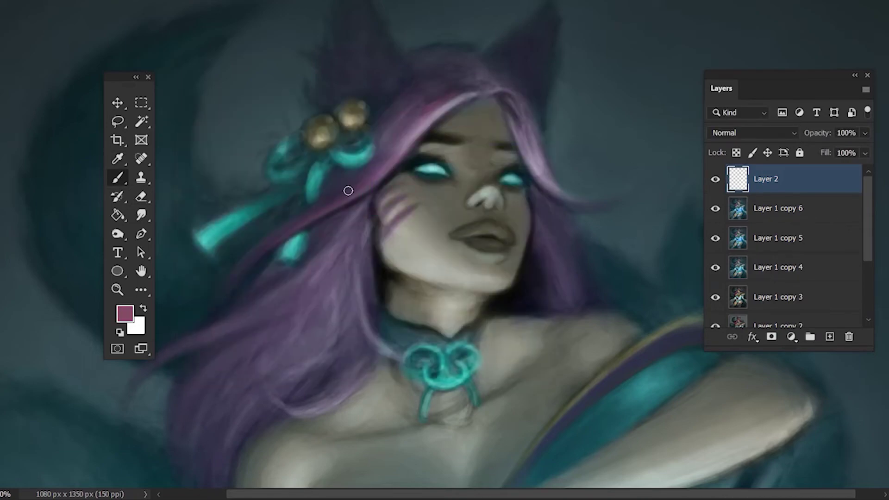
{"action": "mouse_move", "coordinate": [348, 191]}
{"action": "left_mouse_down"}
{"action": "mouse_move", "coordinate": [331, 184]}
{"action": "mouse_move", "coordinate": [468, 95]}
{"action": "left_mouse_up"}
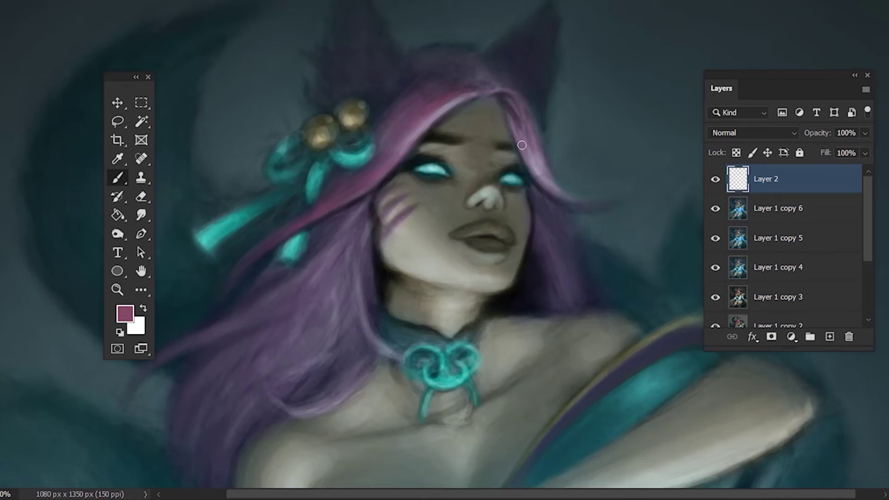
{"action": "left_click_drag", "start_coordinate": [522, 145], "coordinate": [545, 189]}
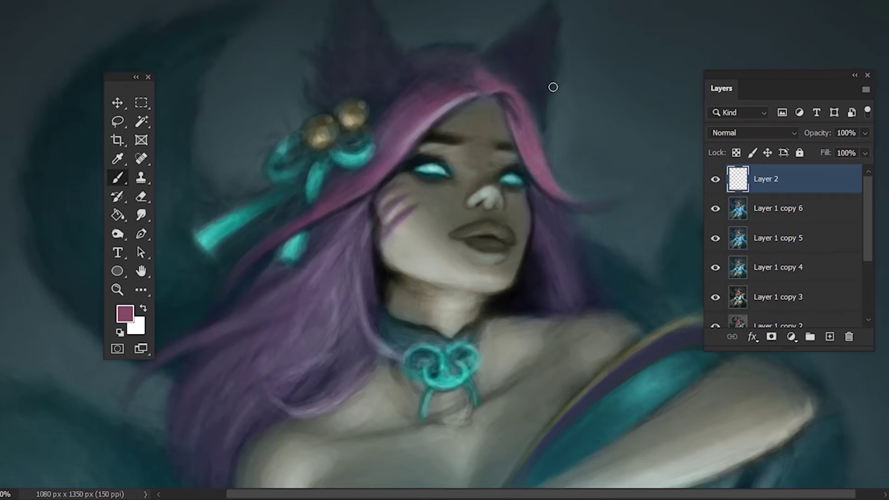
Sample mauve and purple hair tones, set a fine brush size, and paint a mauve strand along the hair edge
{"action": "left_click", "coordinate": [537, 96], "text": "alt"}
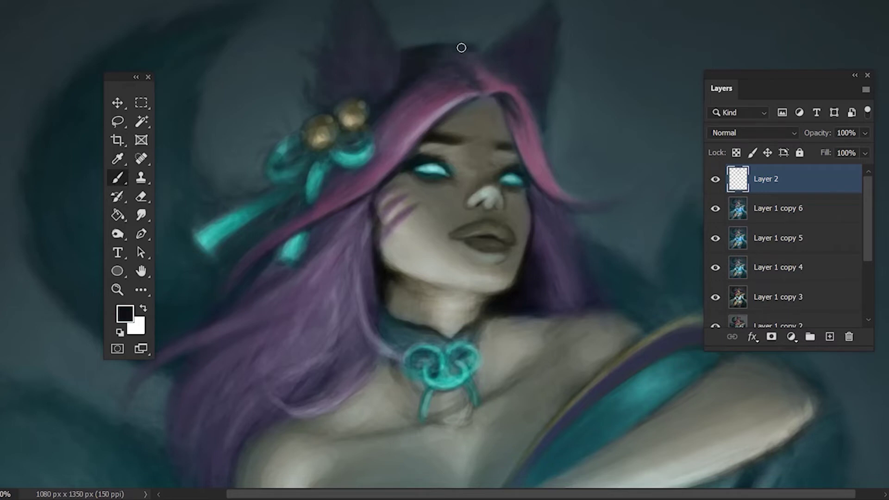
{"action": "left_click", "coordinate": [444, 49], "text": "alt"}
{"action": "left_click", "coordinate": [410, 77], "text": "alt"}
{"action": "left_click", "coordinate": [539, 152], "text": "alt"}
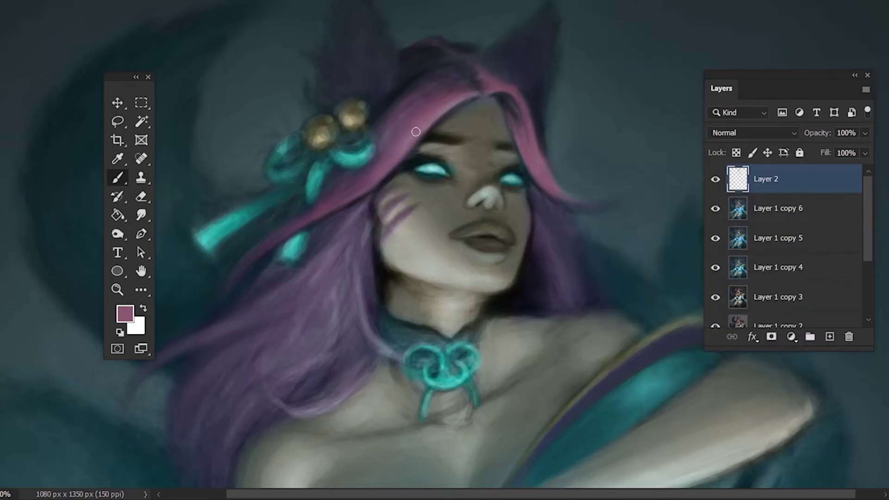
{"action": "right_click", "coordinate": [545, 241]}
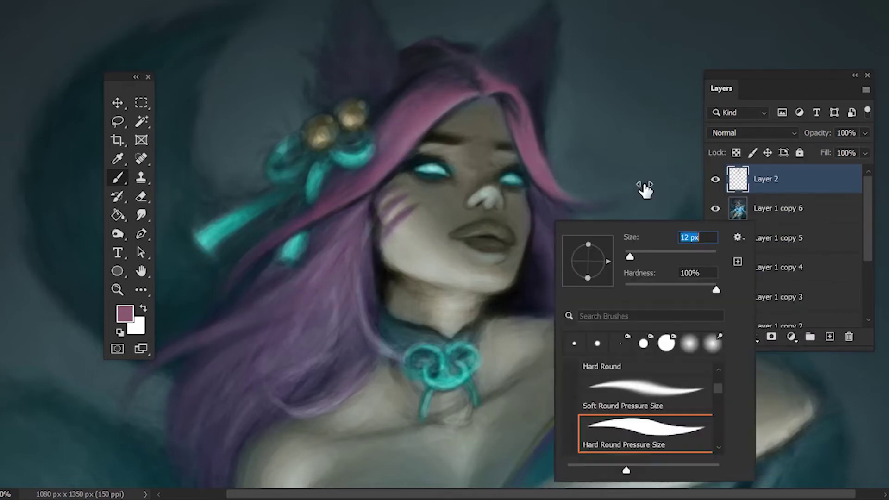
{"action": "key", "text": "Escape"}
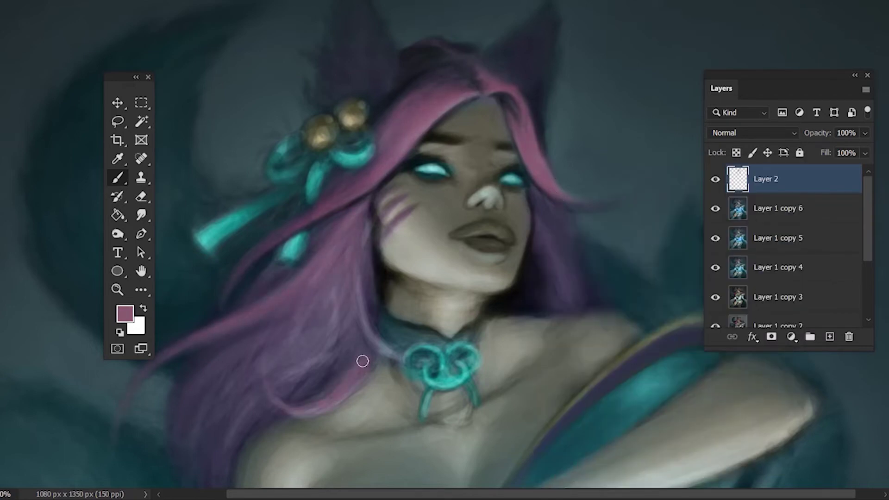
{"action": "left_click_drag", "start_coordinate": [369, 277], "coordinate": [379, 327]}
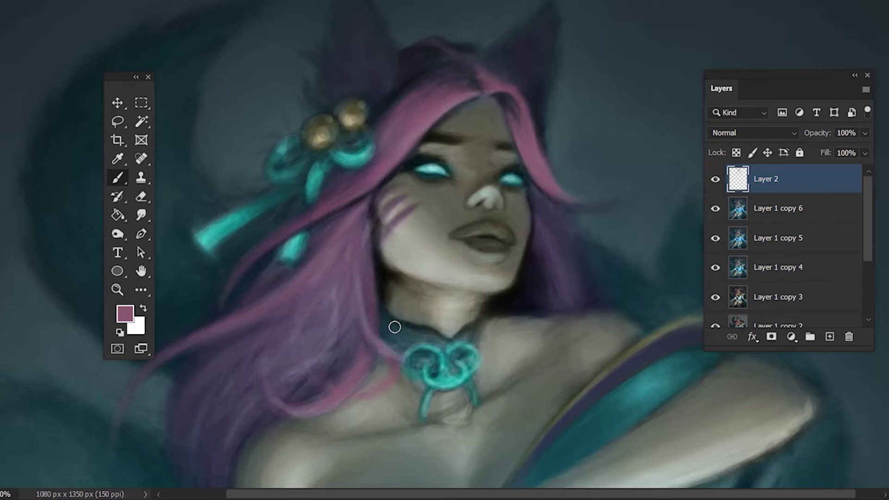
Paint lighter pink strands down the left hair and beside and past the right cheek
{"action": "left_click", "coordinate": [389, 366], "text": "alt"}
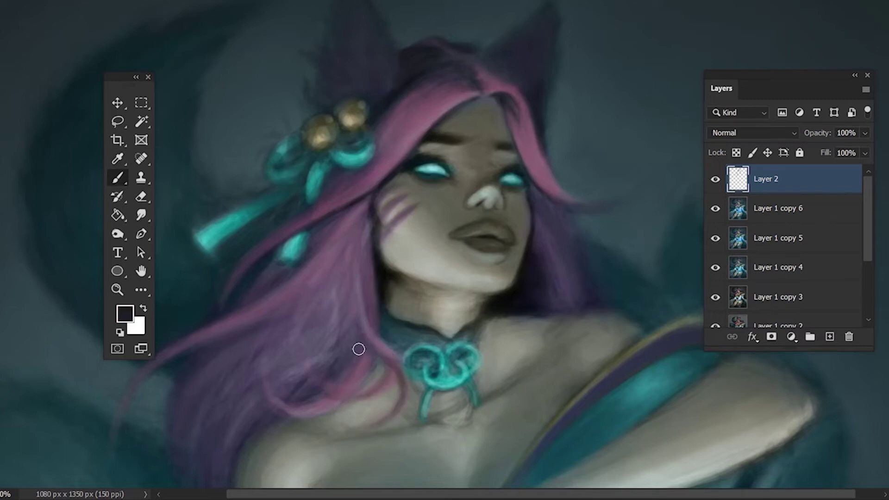
{"action": "left_click", "coordinate": [334, 336], "text": "alt"}
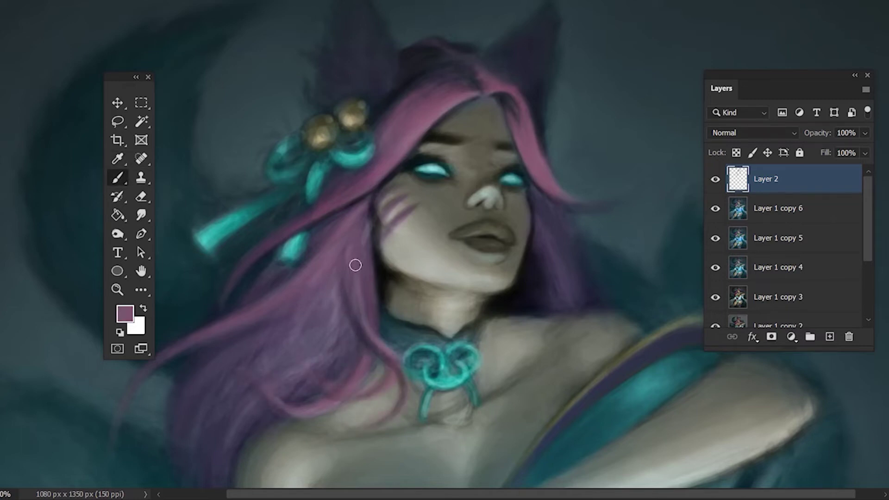
{"action": "left_click_drag", "start_coordinate": [355, 265], "coordinate": [366, 348]}
{"action": "left_click_drag", "start_coordinate": [225, 353], "coordinate": [182, 456]}
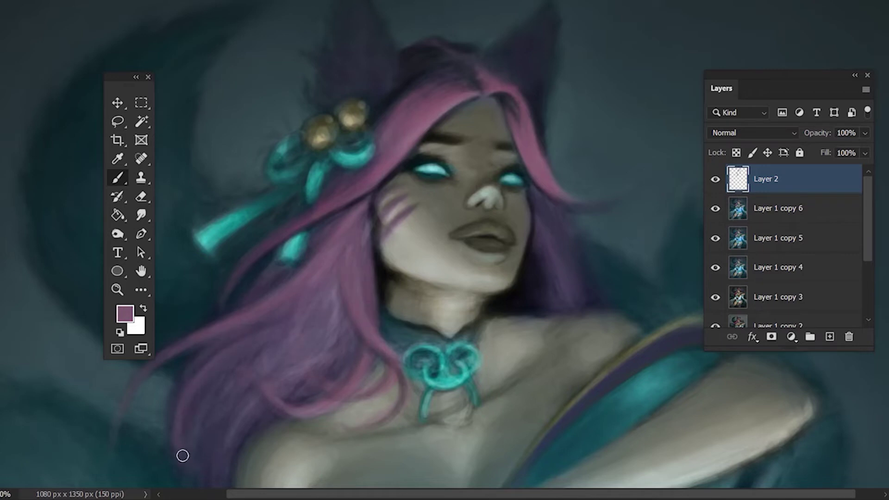
{"action": "left_click_drag", "start_coordinate": [572, 204], "coordinate": [642, 194]}
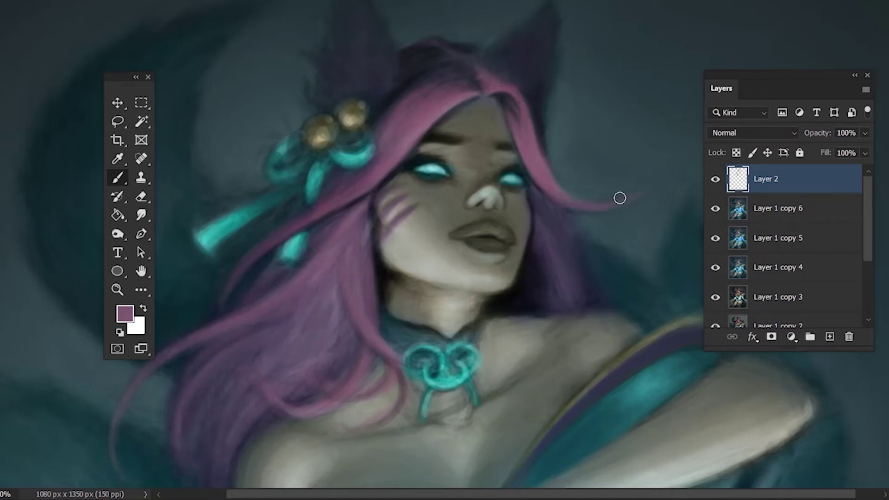
{"action": "mouse_move", "coordinate": [574, 232]}
{"action": "left_mouse_down"}
{"action": "mouse_move", "coordinate": [554, 236]}
{"action": "mouse_move", "coordinate": [563, 240]}
{"action": "mouse_move", "coordinate": [546, 298]}
{"action": "mouse_move", "coordinate": [585, 310]}
{"action": "left_mouse_up"}
Paint brighter pink strands across the top of the head and along both sides of the face
{"action": "key", "text": "e"}
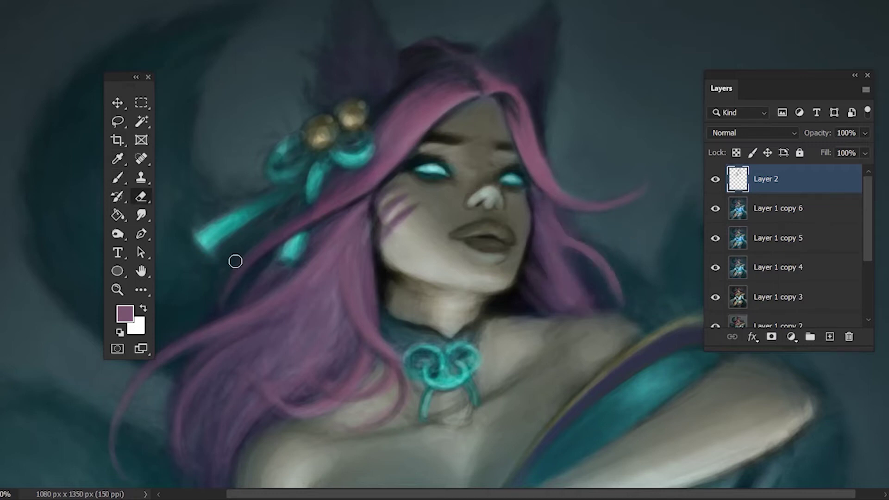
{"action": "key", "text": "b"}
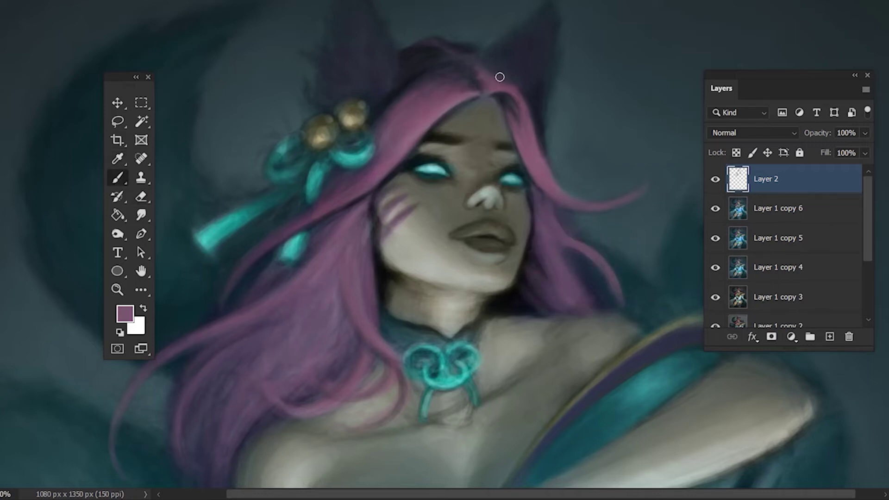
{"action": "mouse_move", "coordinate": [484, 75]}
{"action": "left_mouse_down"}
{"action": "mouse_move", "coordinate": [528, 93]}
{"action": "mouse_move", "coordinate": [497, 89]}
{"action": "mouse_move", "coordinate": [556, 195]}
{"action": "left_mouse_up"}
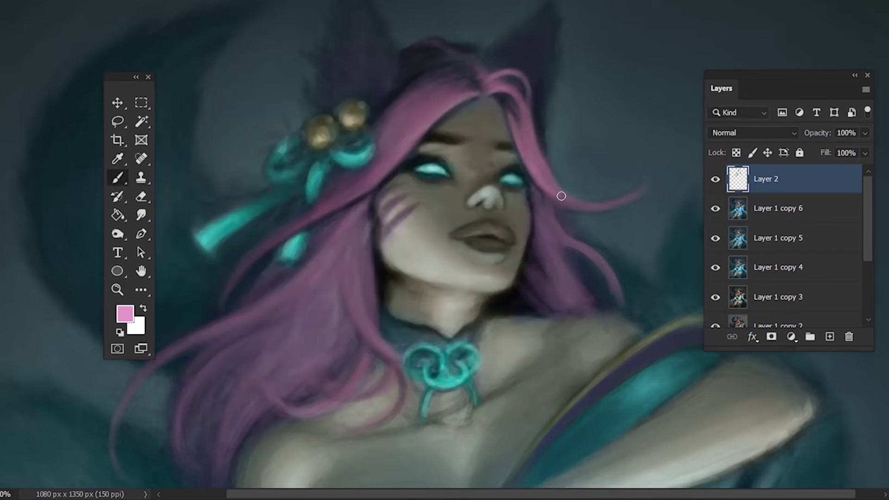
{"action": "left_click_drag", "start_coordinate": [537, 144], "coordinate": [574, 203]}
{"action": "mouse_move", "coordinate": [428, 121]}
{"action": "left_mouse_down"}
{"action": "mouse_move", "coordinate": [327, 208]}
{"action": "mouse_move", "coordinate": [333, 211]}
{"action": "left_mouse_up"}
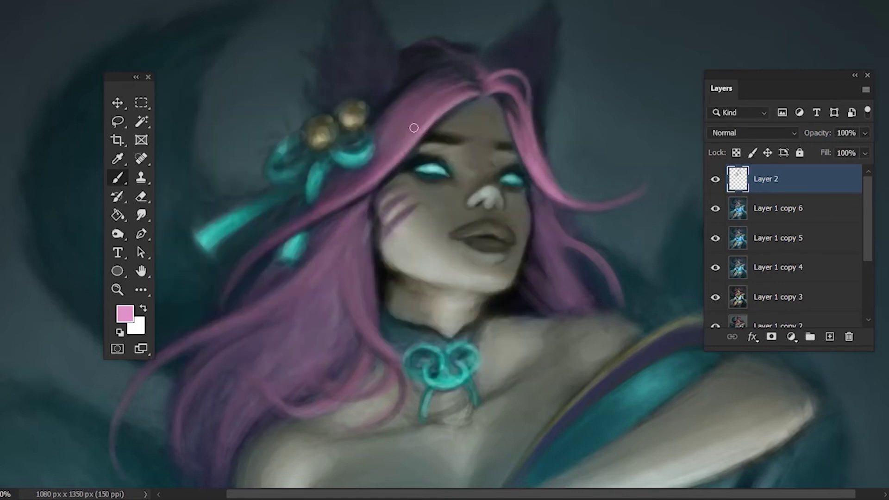
{"action": "left_click_drag", "start_coordinate": [220, 328], "coordinate": [257, 308]}
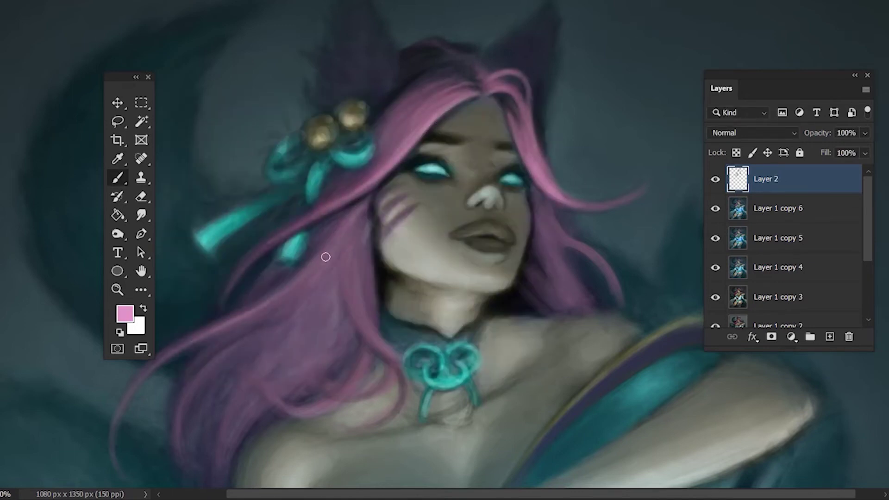
Sample dark purple from the hair edge and the grey skin tone near the nose
{"action": "left_click", "coordinate": [369, 229], "text": "alt"}
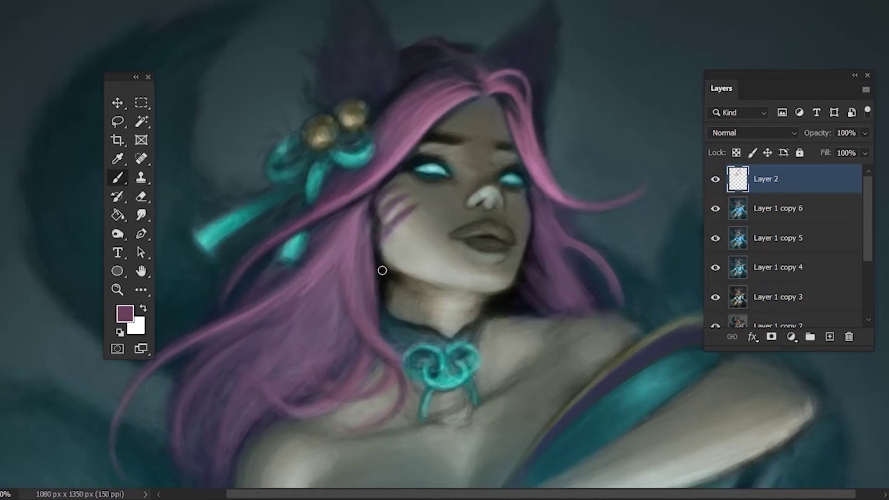
{"action": "key", "text": "d"}
{"action": "left_click", "coordinate": [502, 207], "text": "alt"}
Try the Dodge tool, then undo the accidental deletion of Layer 2
{"action": "key", "text": "o"}
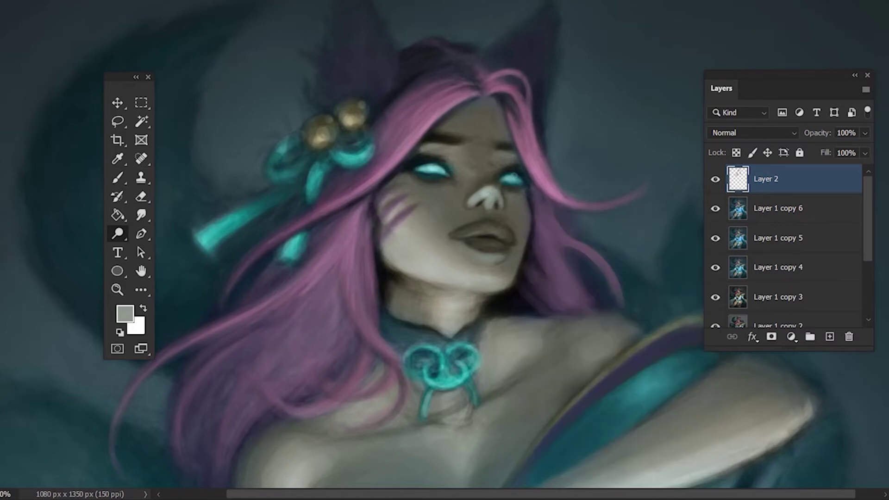
{"action": "key", "text": "Delete"}
{"action": "right_click", "coordinate": [553, 238]}
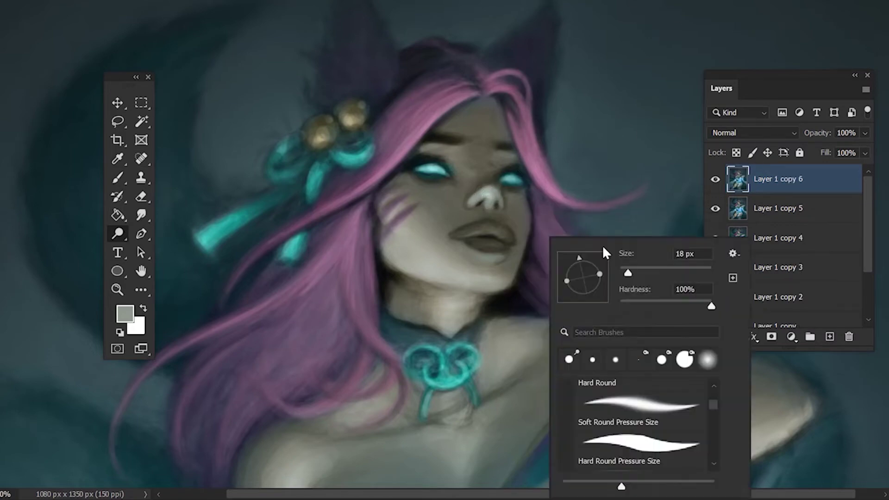
{"action": "key", "text": "Escape"}
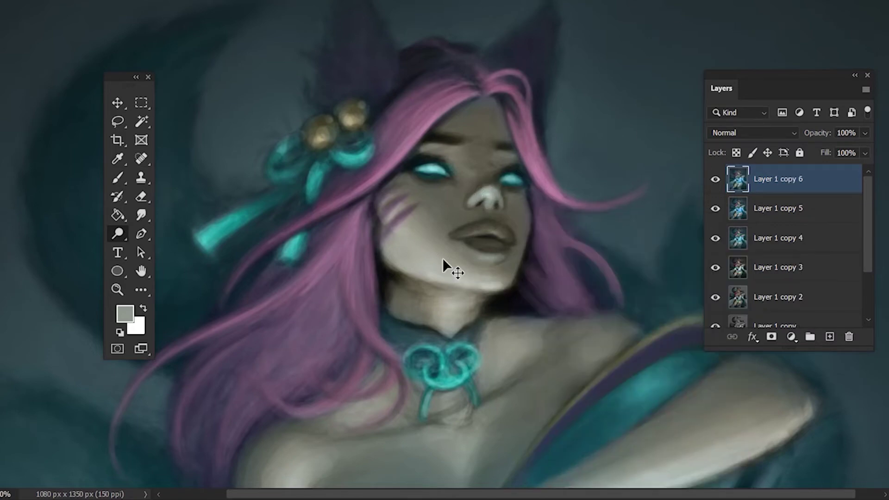
{"action": "key", "text": "ctrl+z"}
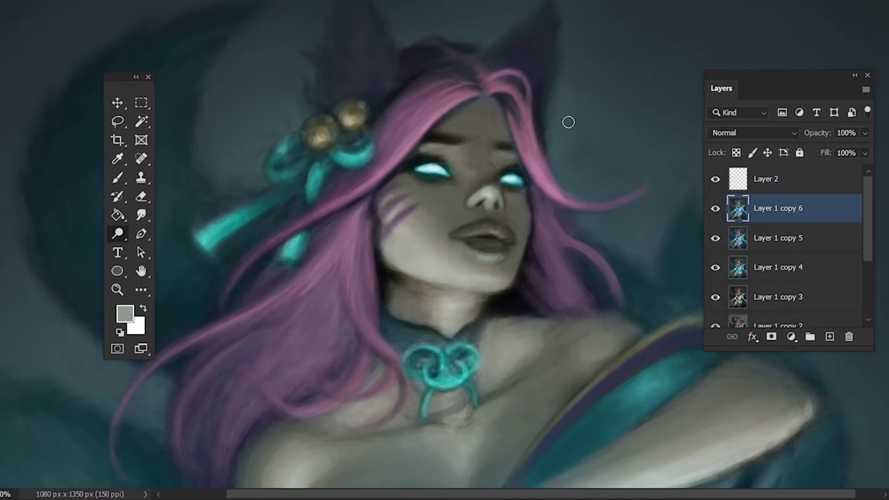
On Layer 2, darken the shading around the teal ribbon and golden bells in black
{"action": "left_click", "coordinate": [778, 179]}
{"action": "key", "text": "i"}
{"action": "key", "text": "b"}
{"action": "key", "text": "d"}
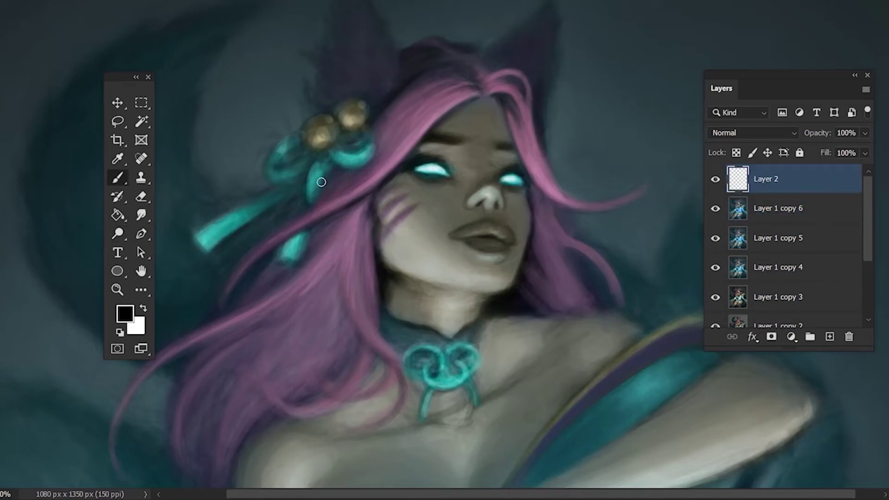
{"action": "left_click", "coordinate": [320, 184], "text": "alt"}
{"action": "key", "text": "d"}
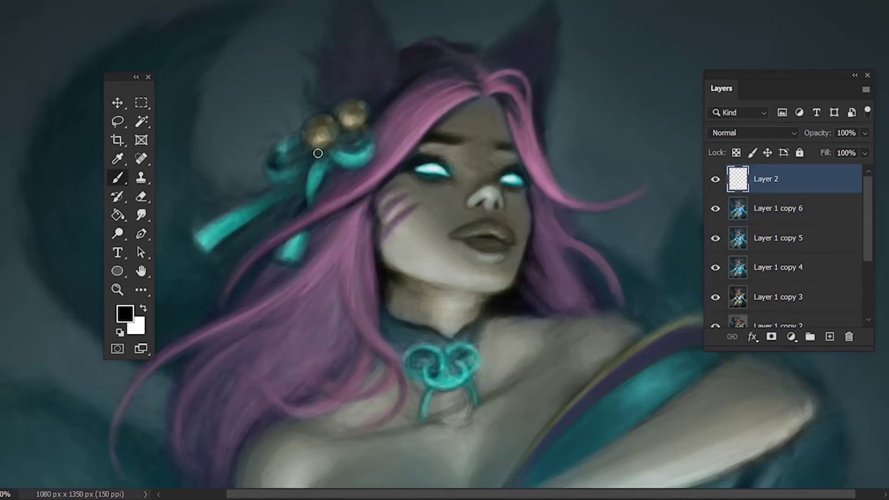
{"action": "mouse_move", "coordinate": [318, 153]}
{"action": "left_mouse_down"}
{"action": "mouse_move", "coordinate": [302, 131]}
{"action": "mouse_move", "coordinate": [360, 134]}
{"action": "mouse_move", "coordinate": [343, 137]}
{"action": "left_mouse_up"}
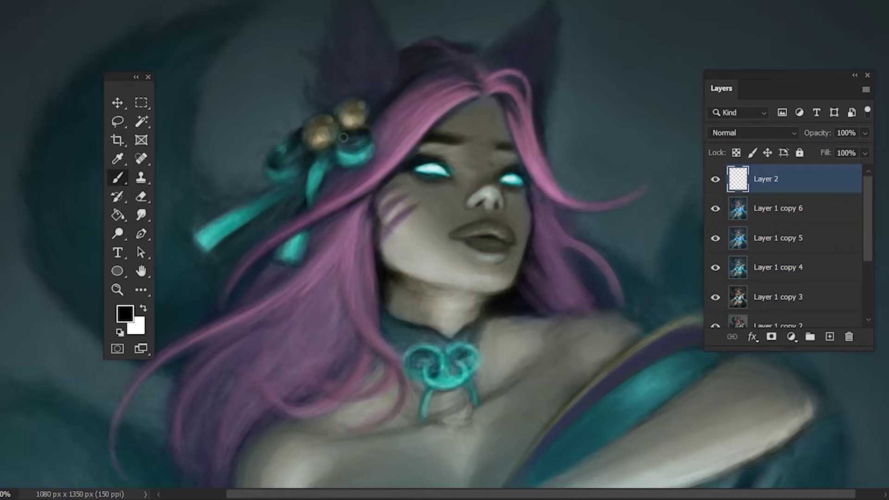
Sample the ribbon teal and then the pale yellow of the golden bells
{"action": "left_click", "coordinate": [366, 153], "text": "alt"}
{"action": "key", "text": "i"}
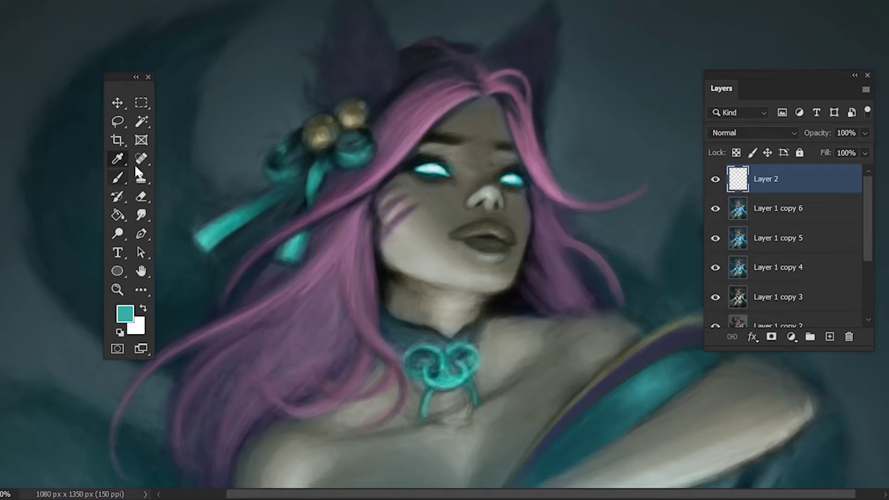
{"action": "key", "text": "b"}
{"action": "left_click", "coordinate": [360, 108], "text": "alt"}
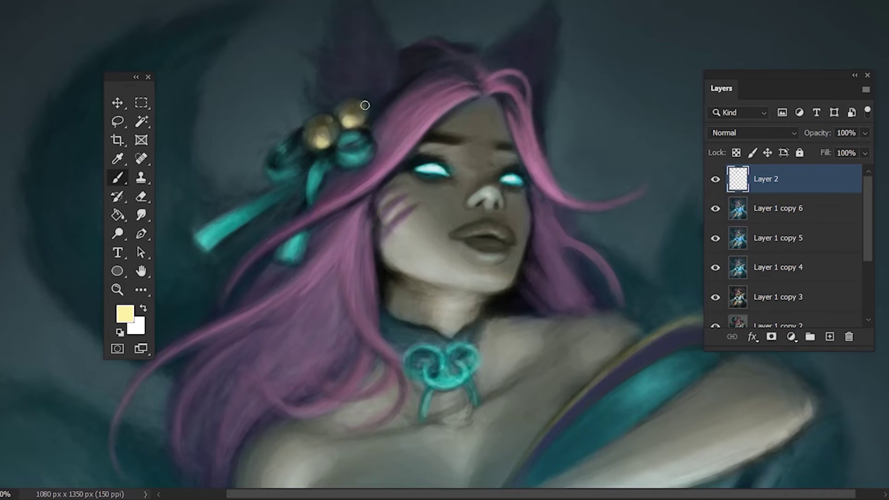
Sample dark, bright and near-black teals from the choker knot area
{"action": "scroll", "coordinate": [380, 108], "scroll_direction": "down", "scroll_amount": 3}
{"action": "left_click", "coordinate": [463, 216], "text": "alt"}
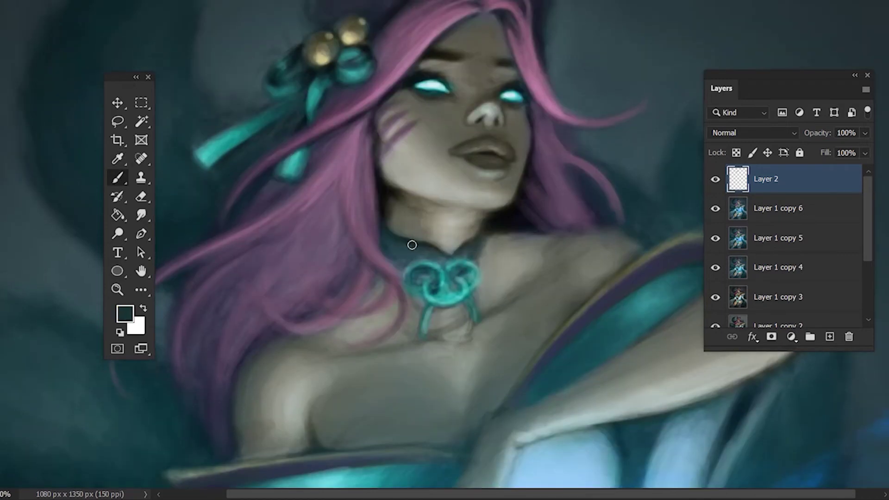
{"action": "left_click", "coordinate": [456, 270], "text": "alt"}
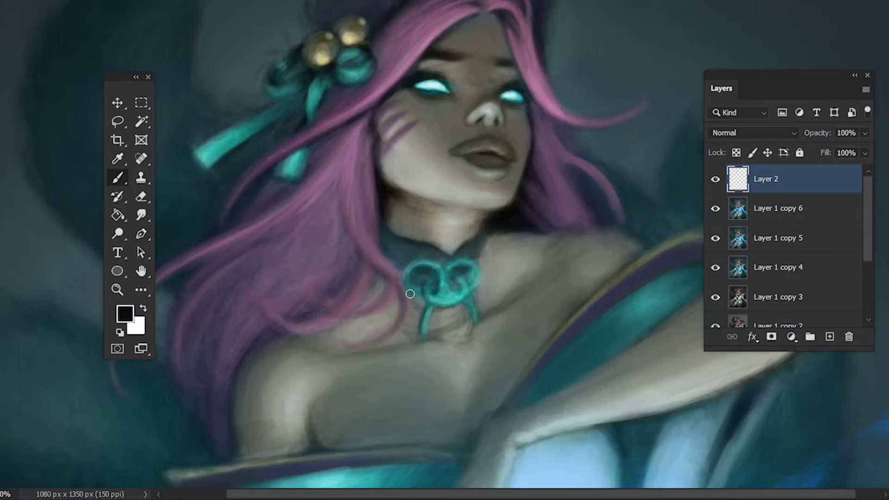
{"action": "left_click", "coordinate": [436, 278], "text": "alt"}
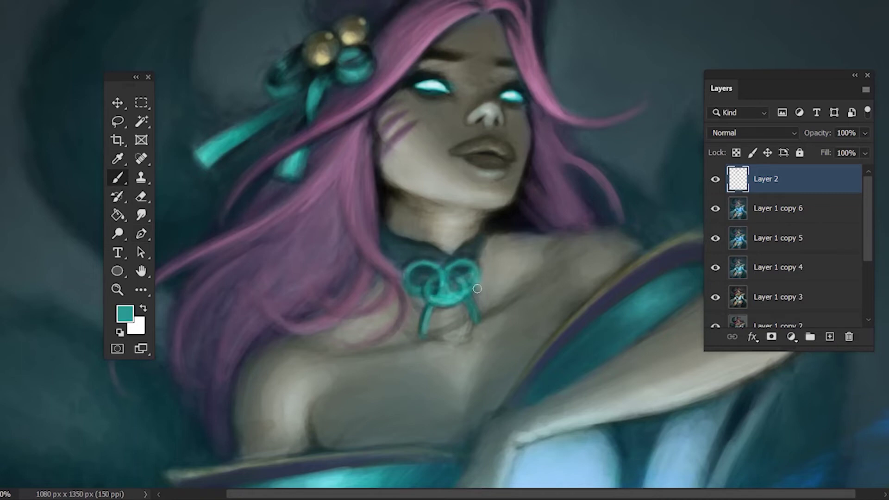
{"action": "key", "text": "d"}
{"action": "left_click", "coordinate": [391, 242], "text": "alt"}
{"action": "scroll", "coordinate": [875, 166], "scroll_direction": "down", "scroll_amount": 3}
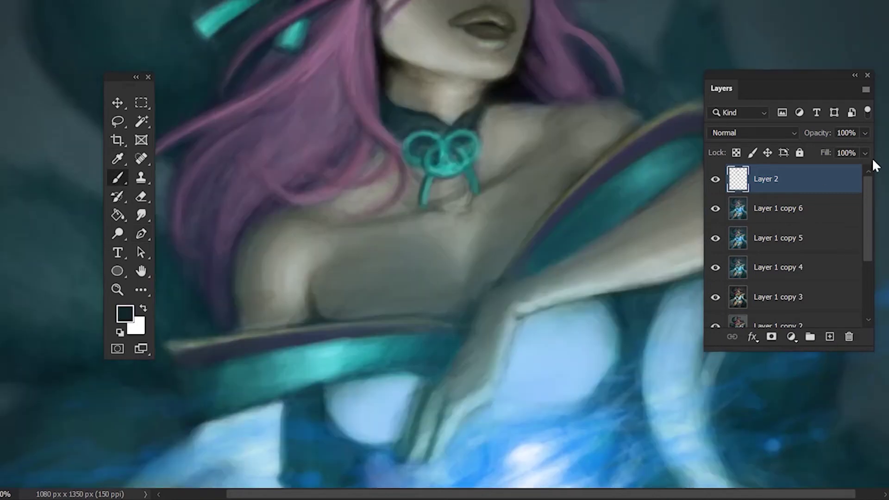
Check the brush size and sample grey-teal and grey skin tones from the painting
{"action": "right_click", "coordinate": [558, 225]}
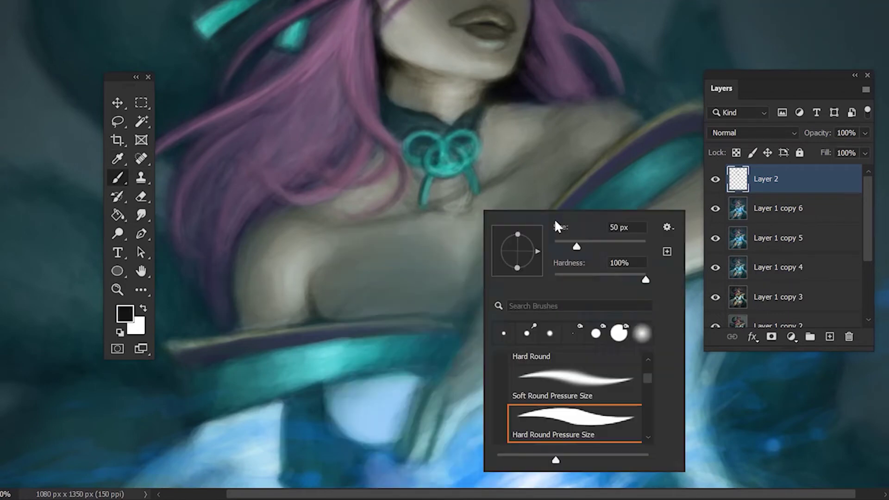
{"action": "key", "text": "Escape"}
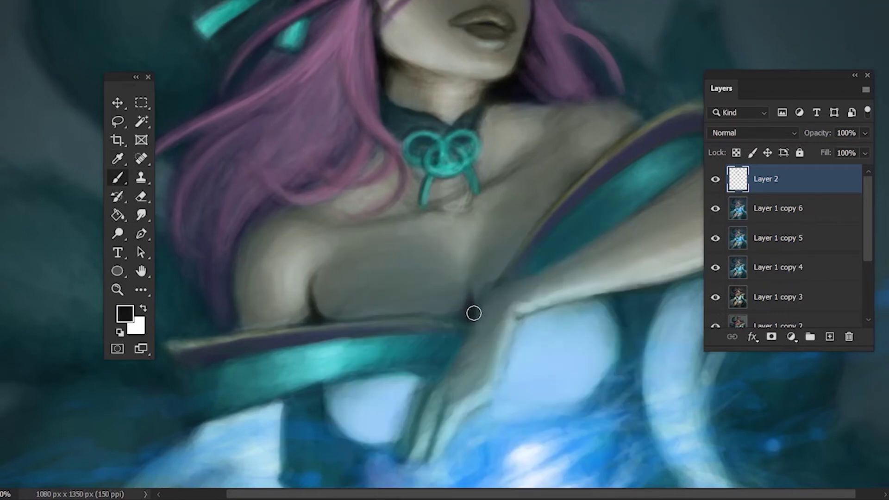
{"action": "right_click", "coordinate": [473, 313]}
{"action": "key", "text": "Escape"}
{"action": "left_click", "coordinate": [467, 315], "text": "alt"}
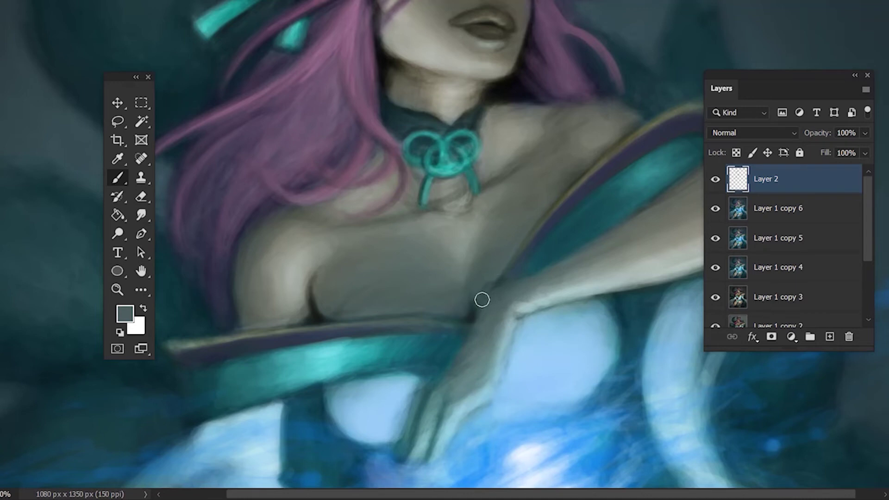
{"action": "left_click", "coordinate": [541, 130], "text": "alt"}
{"action": "left_click", "coordinate": [414, 196], "text": "alt"}
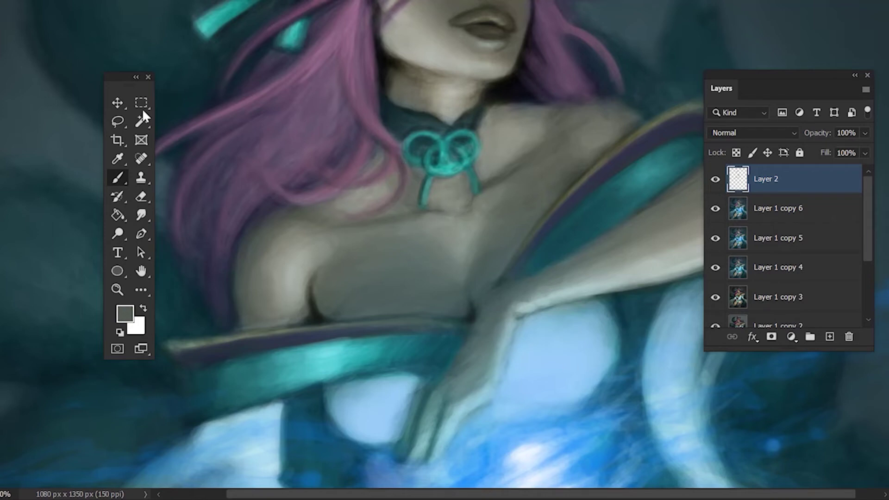
{"action": "key", "text": "d"}
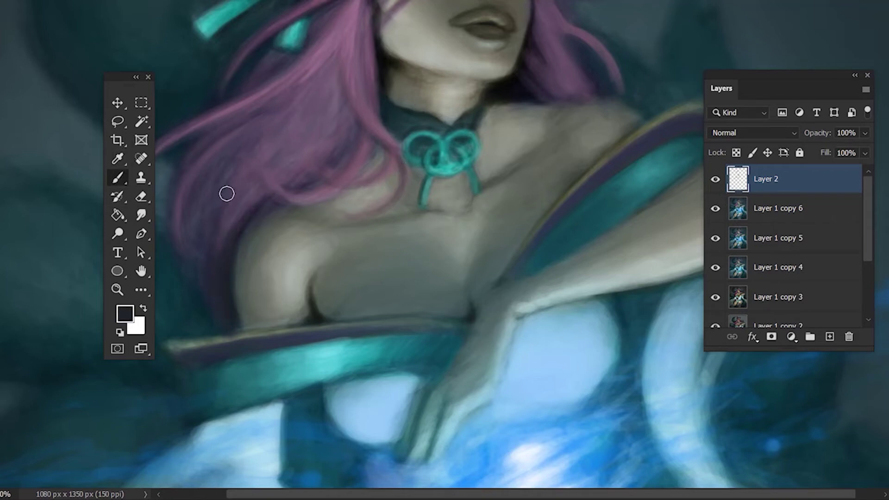
{"action": "left_click", "coordinate": [244, 246], "text": "alt"}
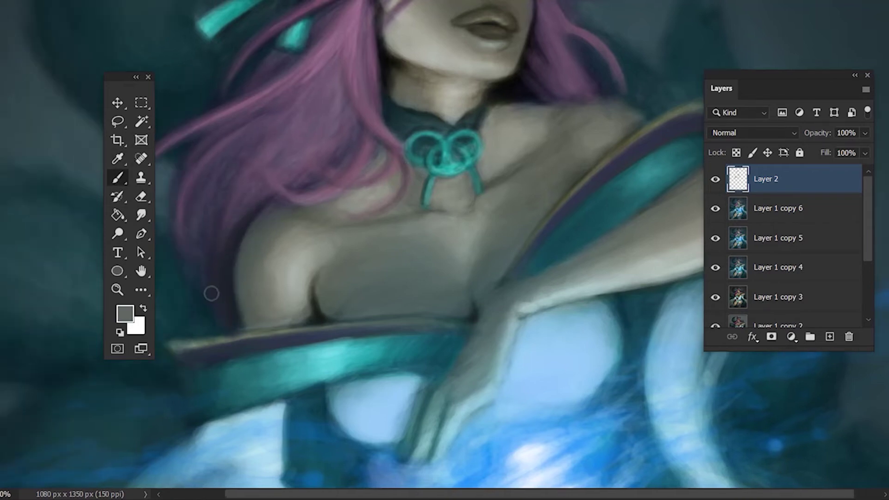
Sample the hair's pink-purple and paint lighter pink strands over the hair by the neck
{"action": "key", "text": "d"}
{"action": "left_click", "coordinate": [294, 198], "text": "alt"}
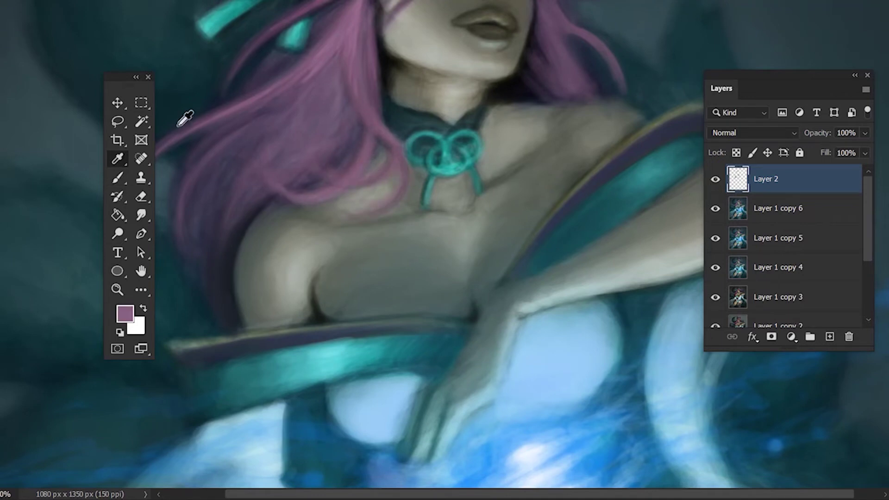
{"action": "left_click", "coordinate": [383, 159], "text": "alt"}
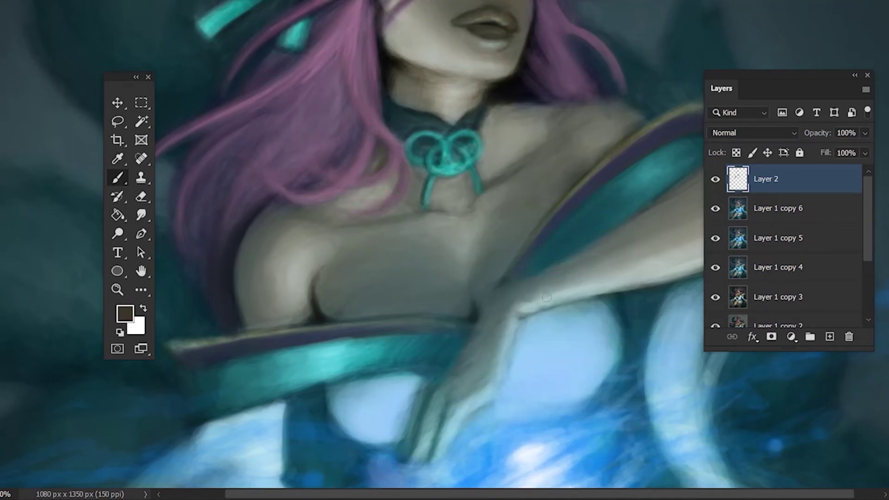
{"action": "left_click", "coordinate": [369, 172], "text": "alt"}
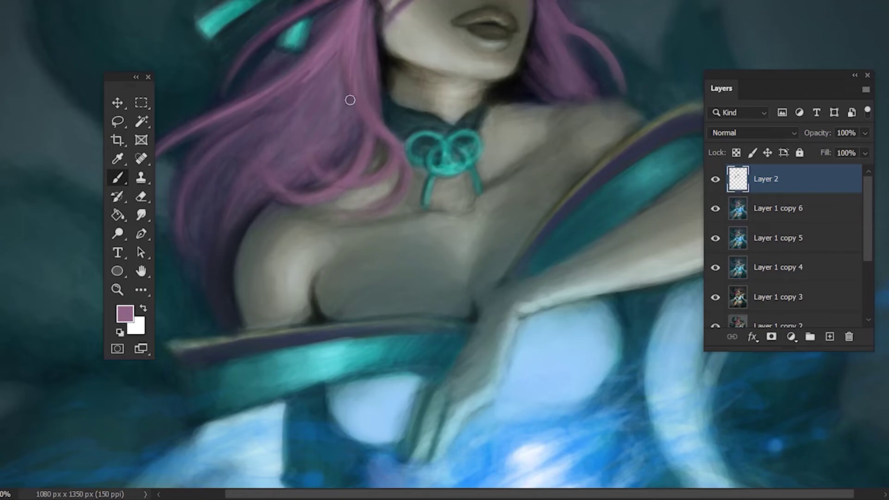
{"action": "left_click_drag", "start_coordinate": [359, 130], "coordinate": [320, 182]}
{"action": "left_click_drag", "start_coordinate": [352, 148], "coordinate": [310, 181]}
{"action": "left_click", "coordinate": [357, 144], "text": "alt"}
{"action": "left_click_drag", "start_coordinate": [358, 144], "coordinate": [344, 177]}
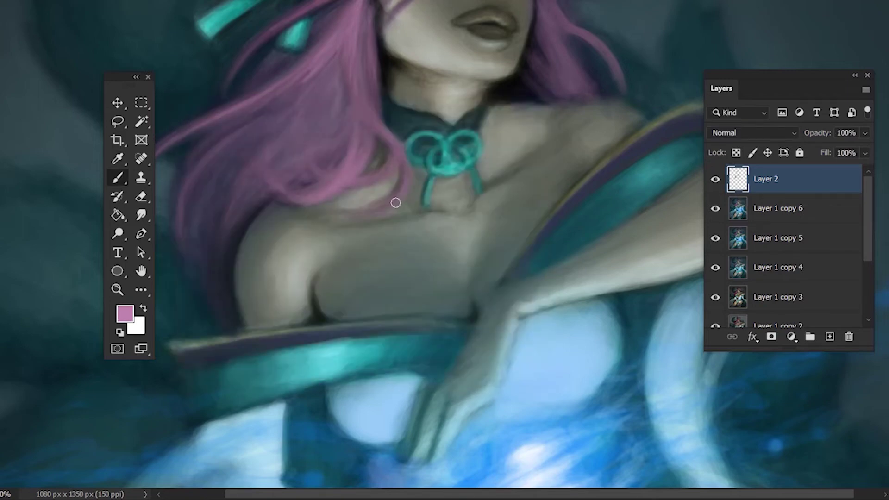
Add more lighter pink strands further along the hair toward the shoulder
{"action": "scroll", "coordinate": [370, 206], "scroll_direction": "up", "scroll_amount": 5}
{"action": "left_click_drag", "start_coordinate": [323, 229], "coordinate": [262, 319]}
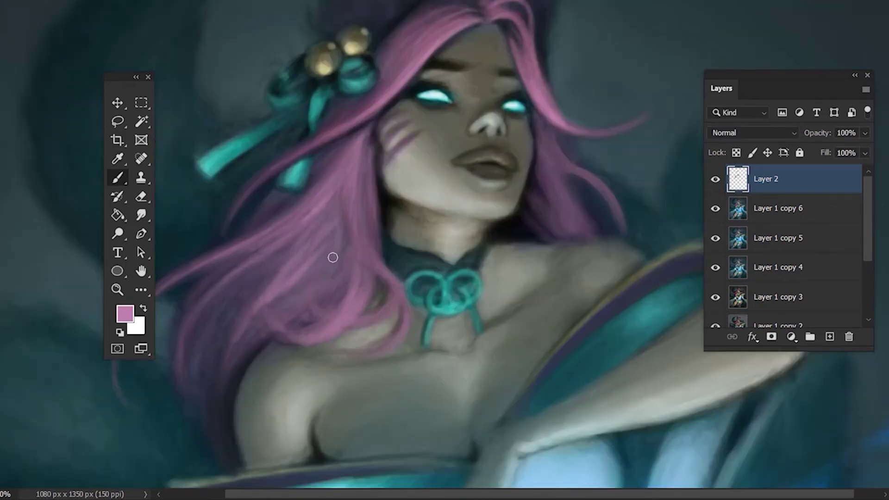
{"action": "left_click_drag", "start_coordinate": [332, 254], "coordinate": [287, 315]}
Sample mauve from the ear and paint lighter pink strokes along the left ear
{"action": "key", "text": "d"}
{"action": "scroll", "coordinate": [283, 279], "scroll_direction": "up", "scroll_amount": 1}
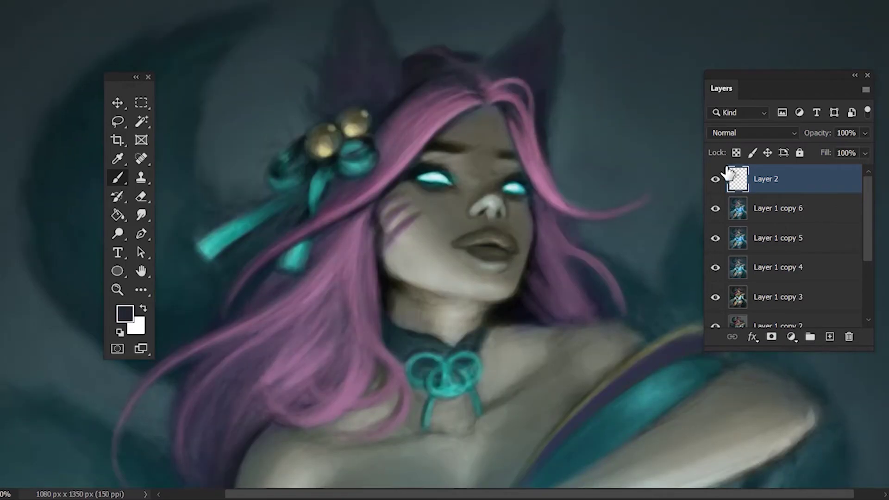
{"action": "scroll", "coordinate": [283, 279], "scroll_direction": "up", "scroll_amount": 4}
{"action": "left_click", "coordinate": [385, 139], "text": "alt"}
{"action": "left_click_drag", "start_coordinate": [378, 124], "coordinate": [370, 158]}
{"action": "left_click_drag", "start_coordinate": [359, 28], "coordinate": [308, 166]}
{"action": "left_click", "coordinate": [334, 139], "text": "alt"}
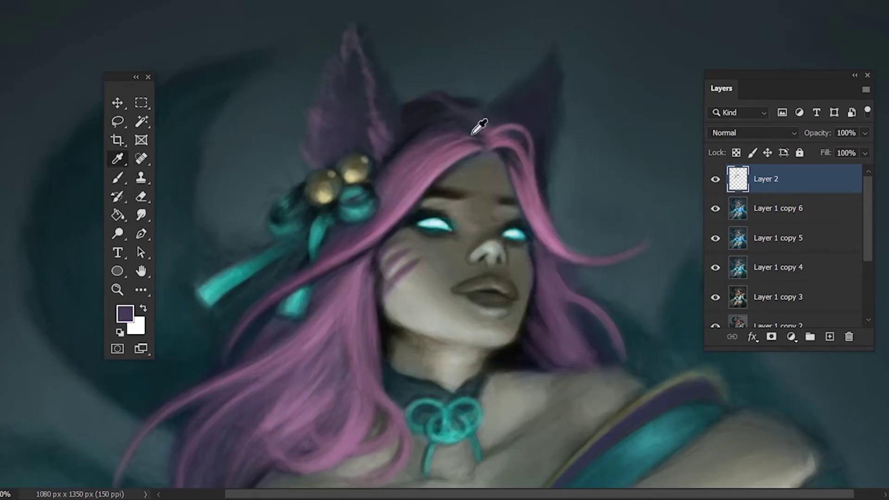
{"action": "left_click", "coordinate": [314, 120], "text": "alt"}
{"action": "mouse_move", "coordinate": [359, 30]}
{"action": "left_mouse_down"}
{"action": "mouse_move", "coordinate": [329, 90]}
{"action": "mouse_move", "coordinate": [324, 157]}
{"action": "left_mouse_up"}
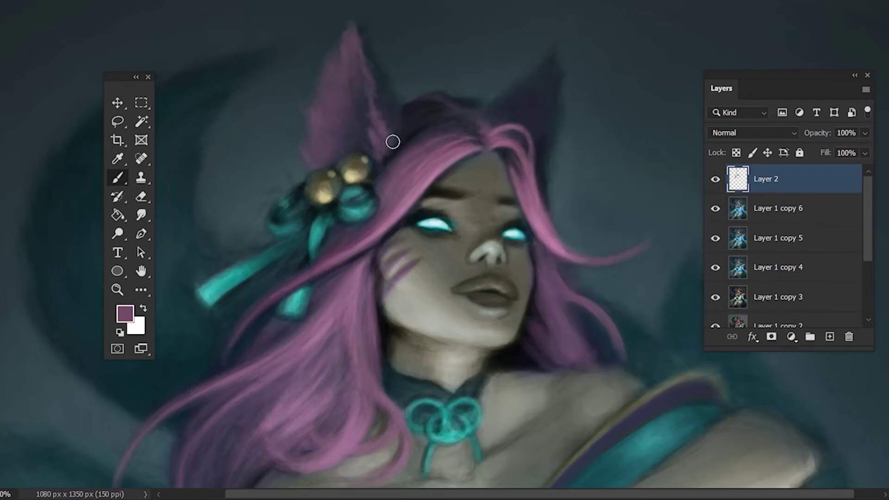
Sample dark navy tones near the ear and review the brush presets
{"action": "left_click", "coordinate": [398, 107], "text": "alt"}
{"action": "right_click", "coordinate": [437, 106]}
{"action": "key", "text": "Escape"}
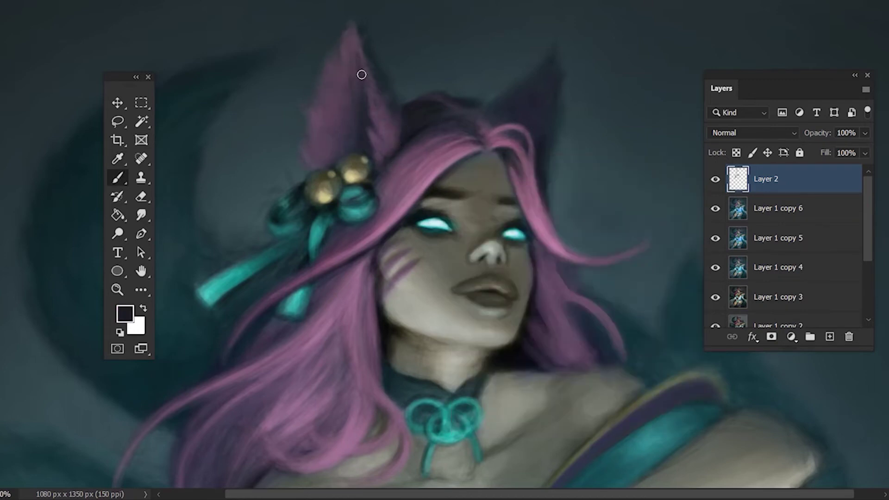
{"action": "key", "text": "d"}
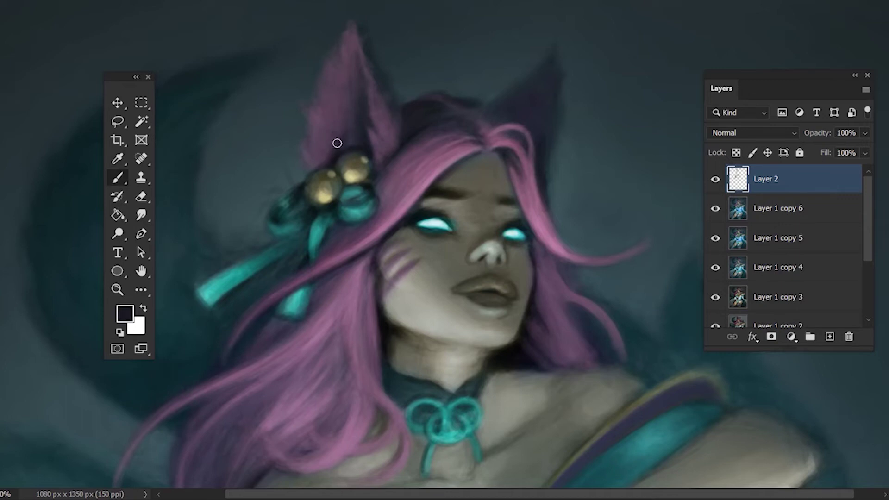
{"action": "left_click", "coordinate": [322, 154], "text": "alt"}
{"action": "right_click", "coordinate": [321, 149]}
{"action": "key", "text": "Escape"}
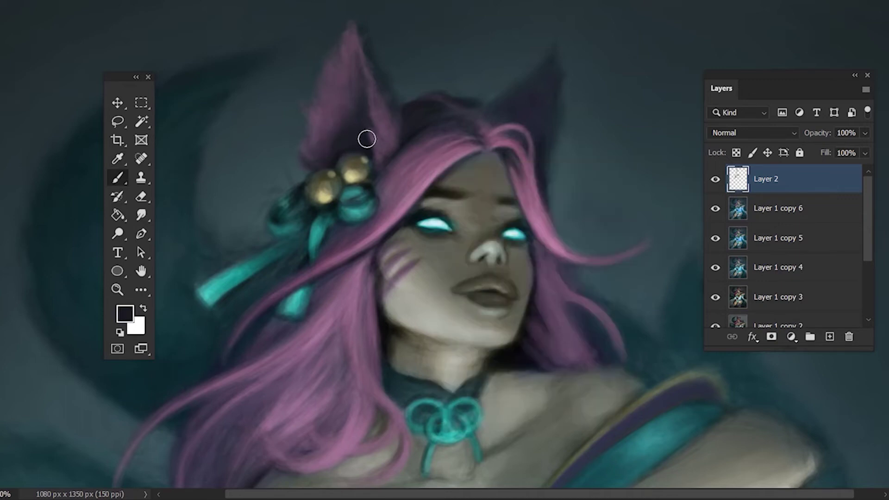
Sample a purple-black and darken the inside of the ear
{"action": "left_click", "coordinate": [475, 142], "text": "alt"}
{"action": "key", "text": "d"}
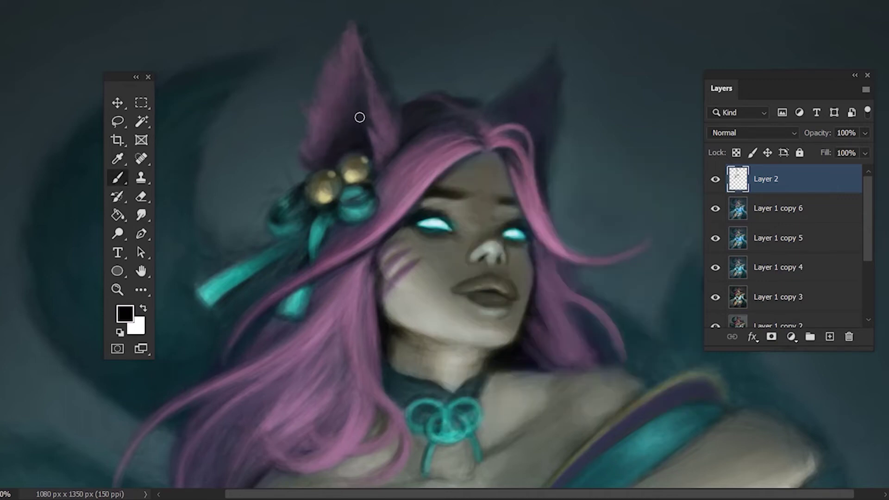
{"action": "left_click", "coordinate": [332, 164], "text": "alt"}
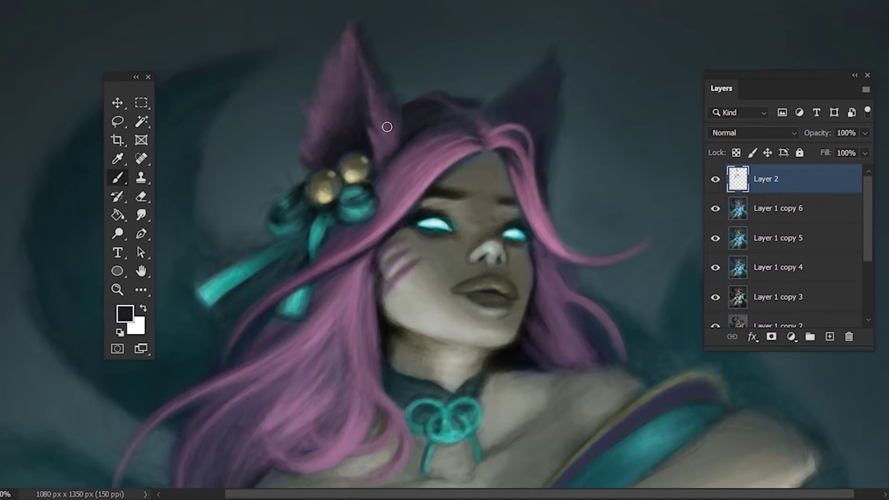
{"action": "left_click", "coordinate": [372, 39], "text": "alt"}
{"action": "left_click", "coordinate": [392, 125], "text": "alt"}
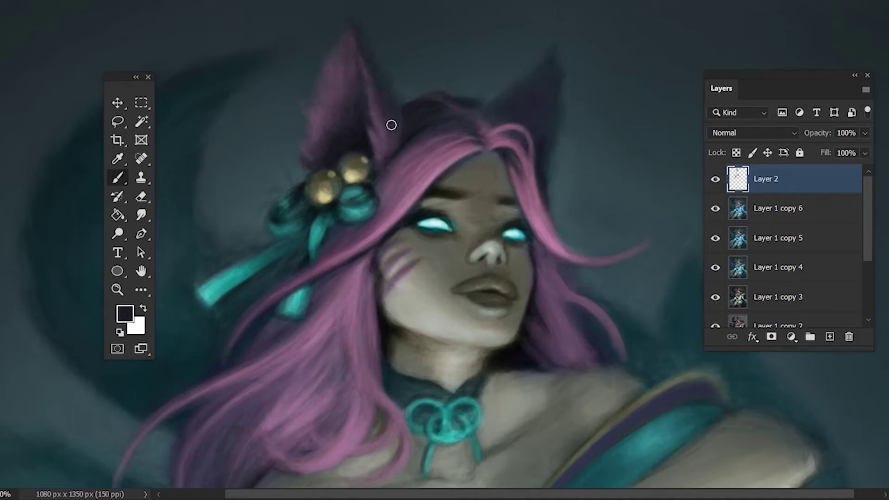
{"action": "left_click_drag", "start_coordinate": [368, 59], "coordinate": [396, 126]}
Resize the brush and sample dark purple and dark teal around the ear tips
{"action": "key", "text": "bracketright"}
{"action": "key", "text": "bracketright"}
{"action": "key", "text": "bracketleft"}
{"action": "key", "text": "bracketleft"}
{"action": "key", "text": "bracketleft"}
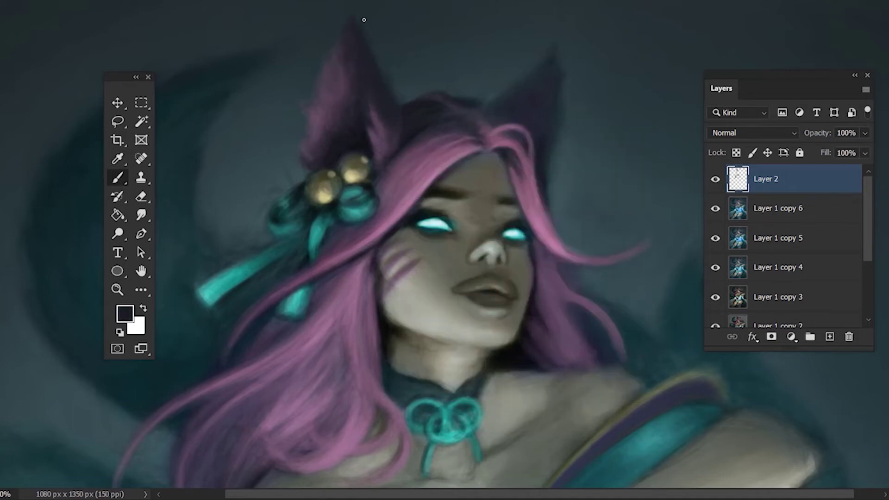
{"action": "left_click", "coordinate": [354, 40], "text": "alt"}
{"action": "key", "text": "bracketright"}
{"action": "key", "text": "bracketright"}
{"action": "key", "text": "bracketright"}
{"action": "left_click", "coordinate": [536, 108], "text": "alt"}
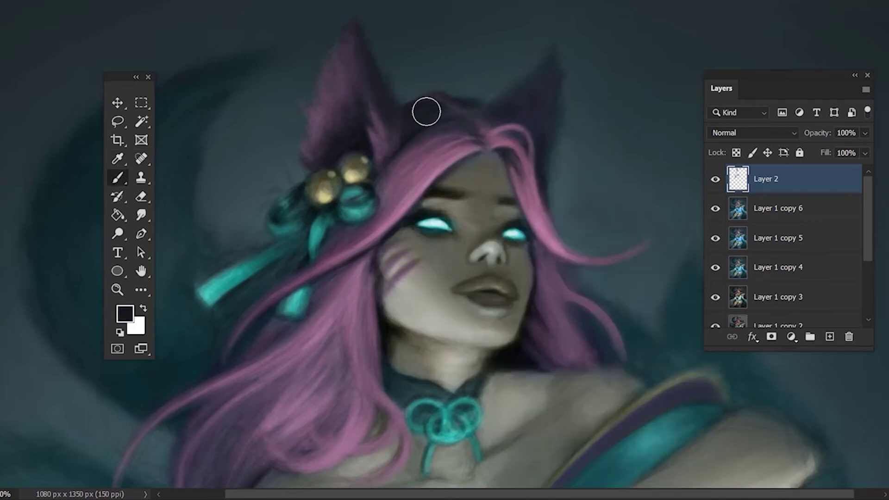
{"action": "key", "text": "bracketleft"}
{"action": "key", "text": "bracketleft"}
{"action": "key", "text": "bracketleft"}
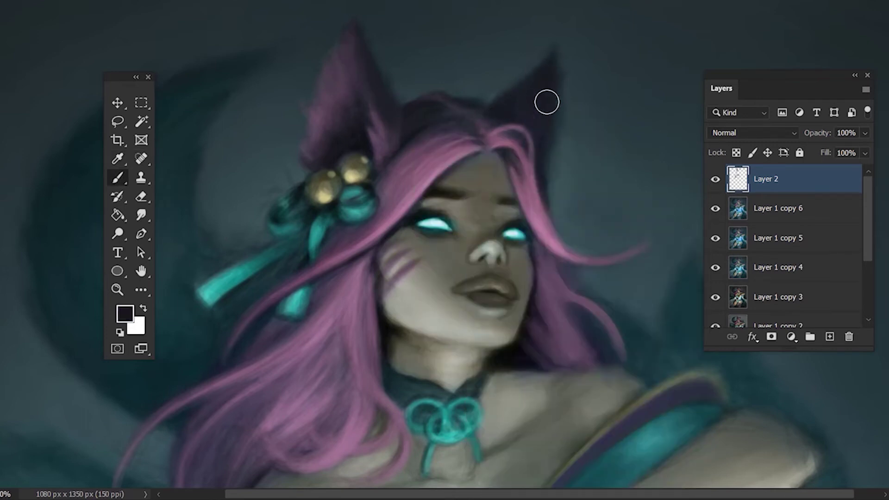
{"action": "left_click", "coordinate": [546, 100], "text": "alt"}
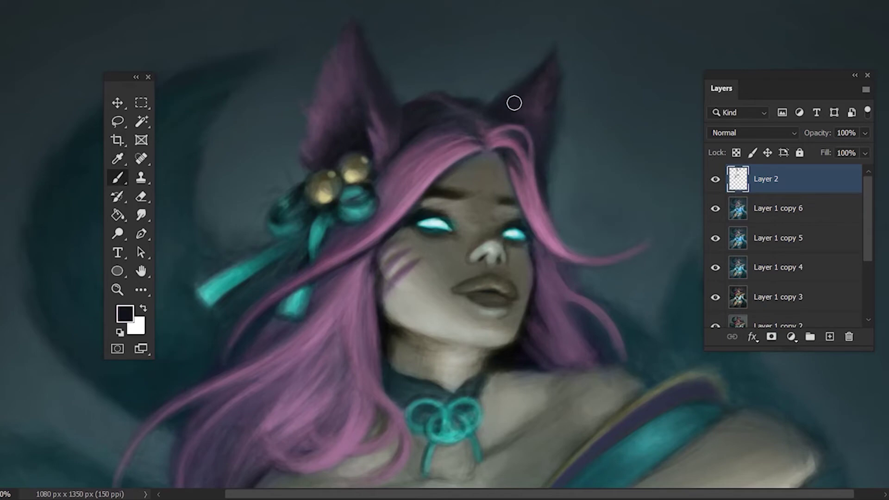
{"action": "left_click", "coordinate": [569, 127], "text": "alt"}
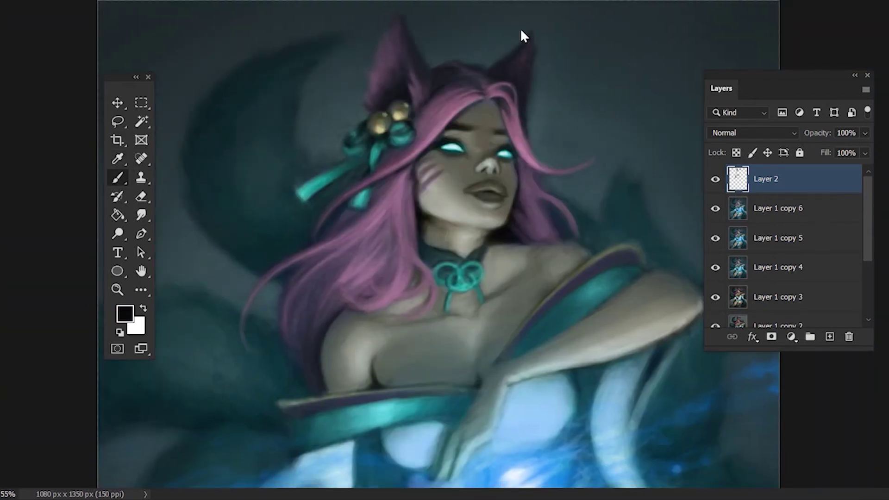
Outline the robe top, purple band edges, teal band and right sleeve with dark strokes
{"action": "scroll", "coordinate": [522, 36], "scroll_direction": "down", "scroll_amount": 3}
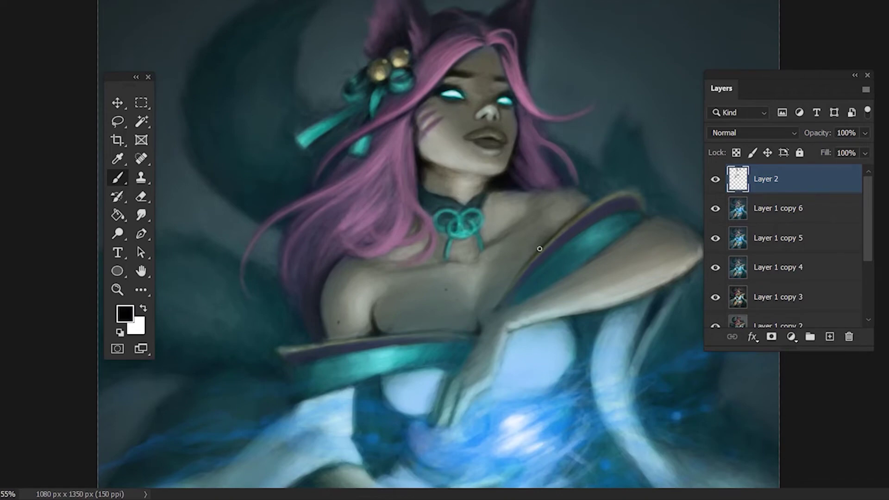
{"action": "mouse_move", "coordinate": [539, 249]}
{"action": "left_mouse_down"}
{"action": "mouse_move", "coordinate": [627, 191]}
{"action": "mouse_move", "coordinate": [506, 301]}
{"action": "left_mouse_up"}
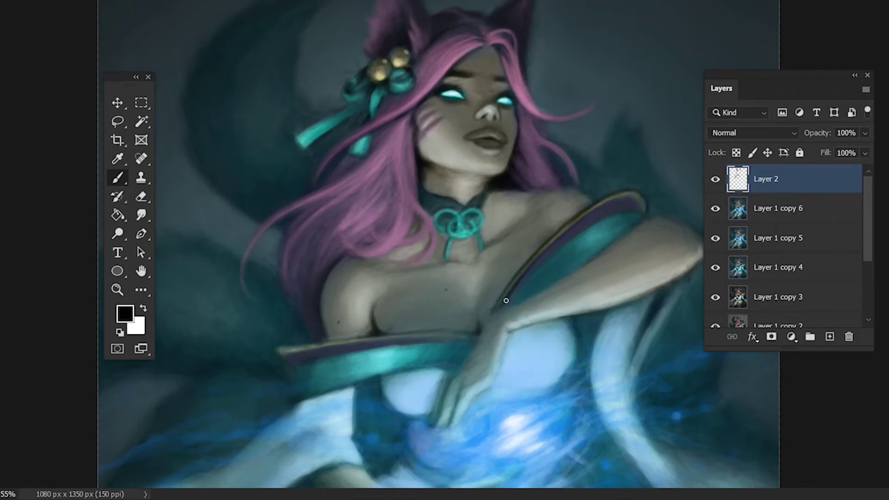
{"action": "left_click_drag", "start_coordinate": [611, 219], "coordinate": [507, 303]}
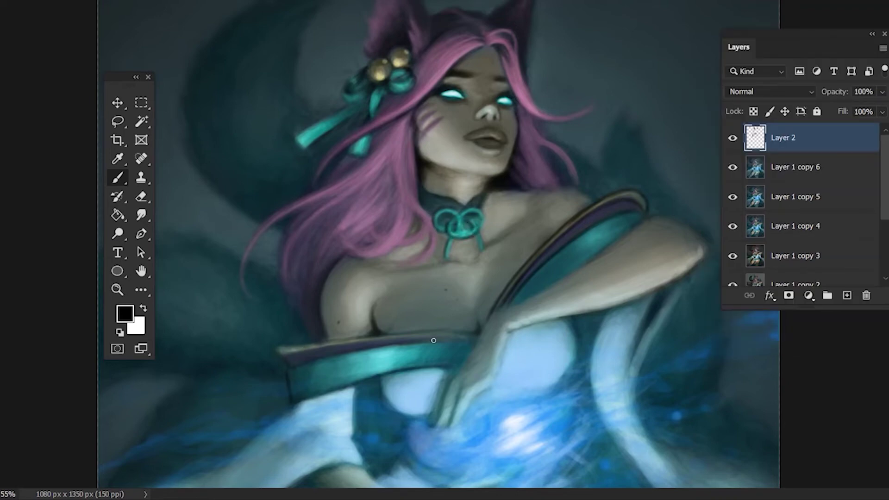
{"action": "left_click_drag", "start_coordinate": [296, 355], "coordinate": [426, 339]}
{"action": "left_click_drag", "start_coordinate": [286, 348], "coordinate": [404, 332]}
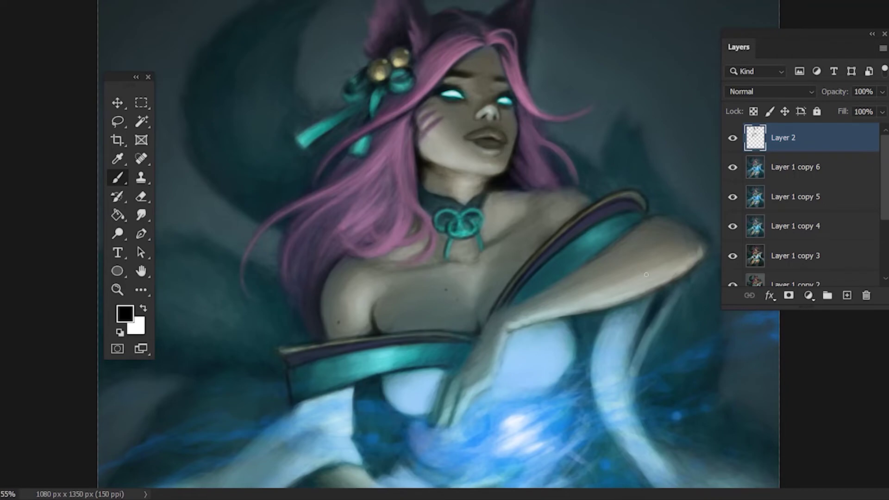
{"action": "left_click_drag", "start_coordinate": [679, 292], "coordinate": [638, 361]}
Reset to a black brush, fit the whole painting in view, and check the brush presets
{"action": "left_click", "coordinate": [634, 359], "text": "alt"}
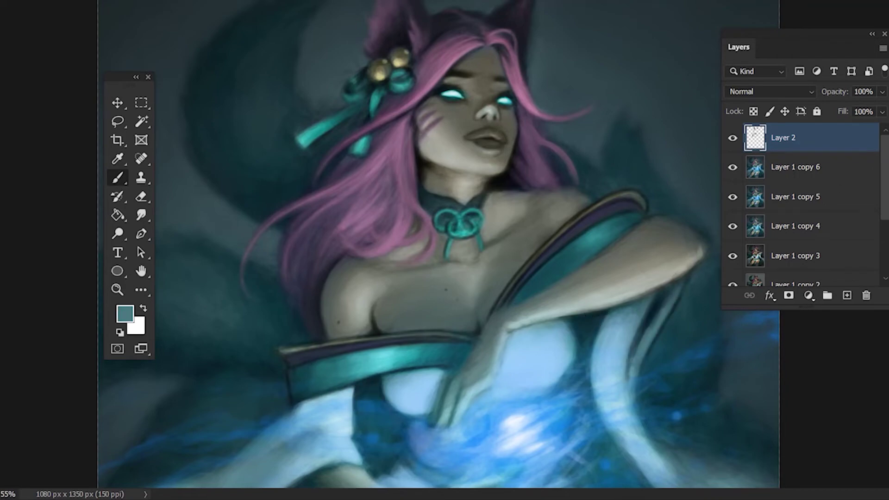
{"action": "key", "text": "d"}
{"action": "key", "text": "o"}
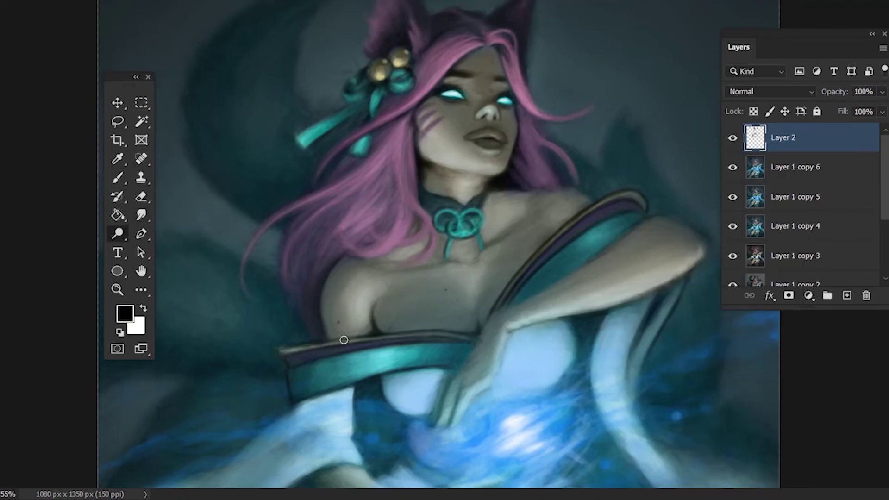
{"action": "key", "text": "i"}
{"action": "key", "text": "b"}
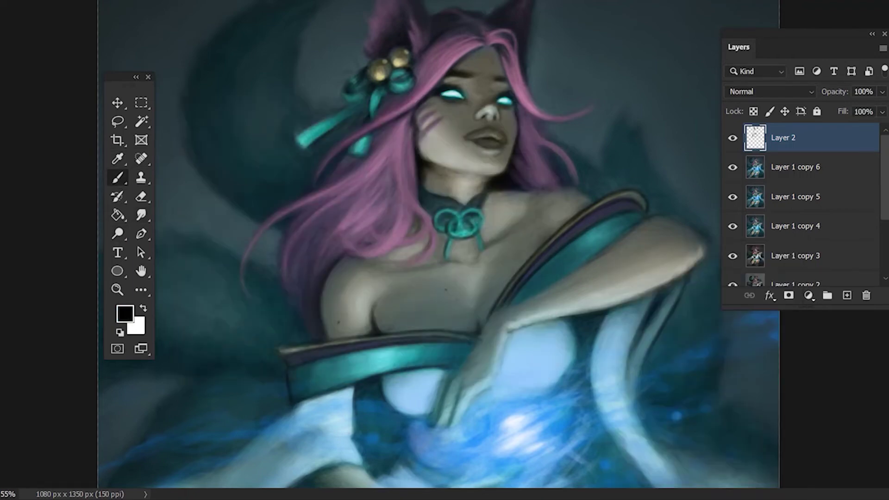
{"action": "key", "text": "ctrl+0"}
{"action": "scroll", "coordinate": [328, 199], "scroll_direction": "up", "scroll_amount": 5}
{"action": "right_click", "coordinate": [352, 174]}
{"action": "key", "text": "Escape"}
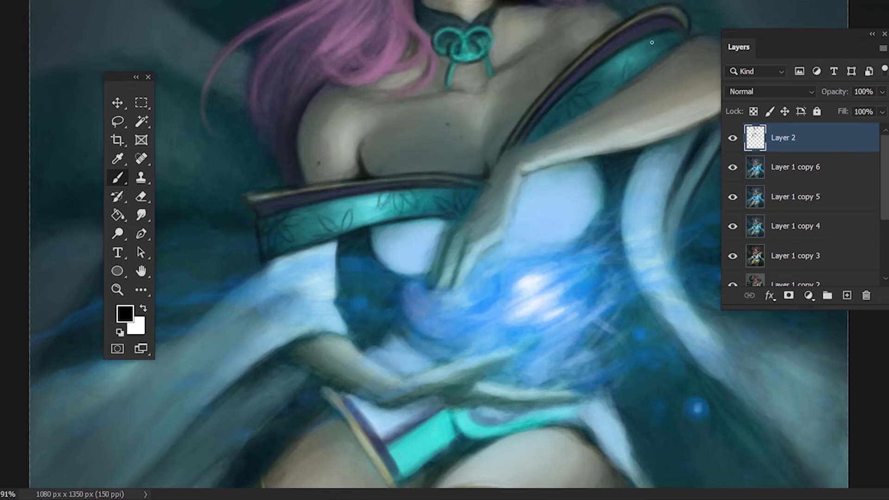
Sample the sash teal, reset colours to black and white, and scroll down to the legs
{"action": "left_click", "coordinate": [283, 225], "text": "alt"}
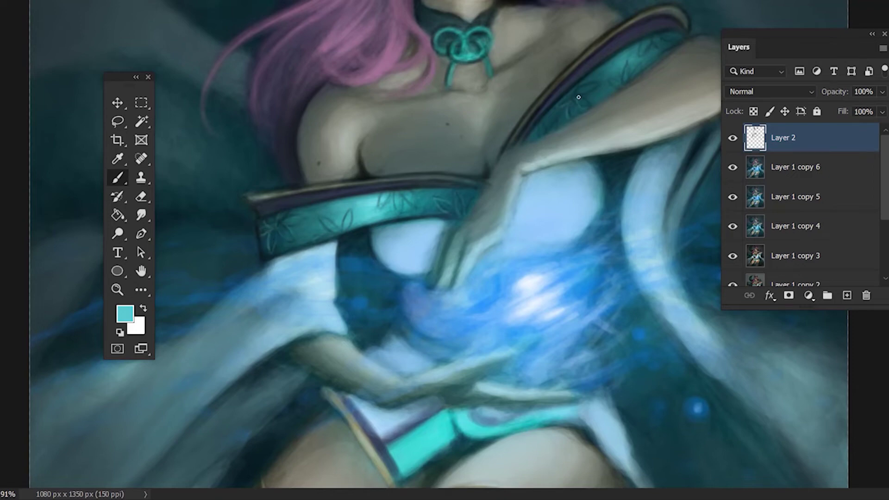
{"action": "key", "text": "d"}
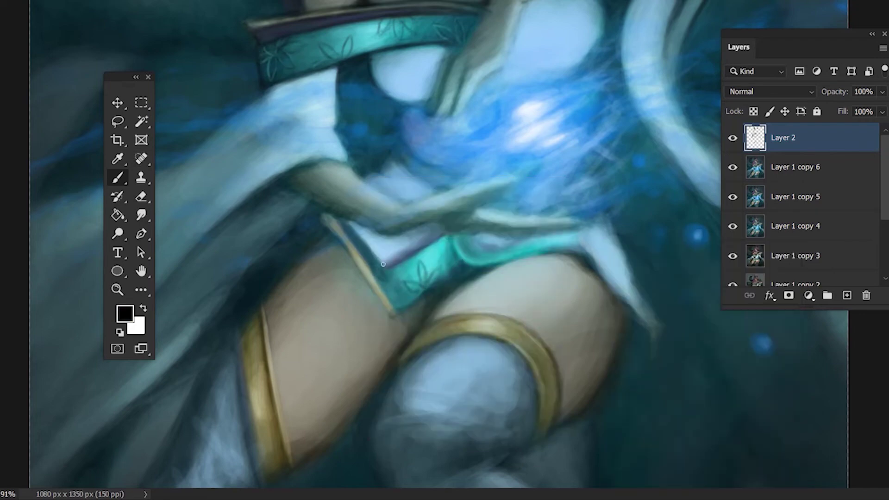
{"action": "left_click", "coordinate": [241, 69], "text": "alt"}
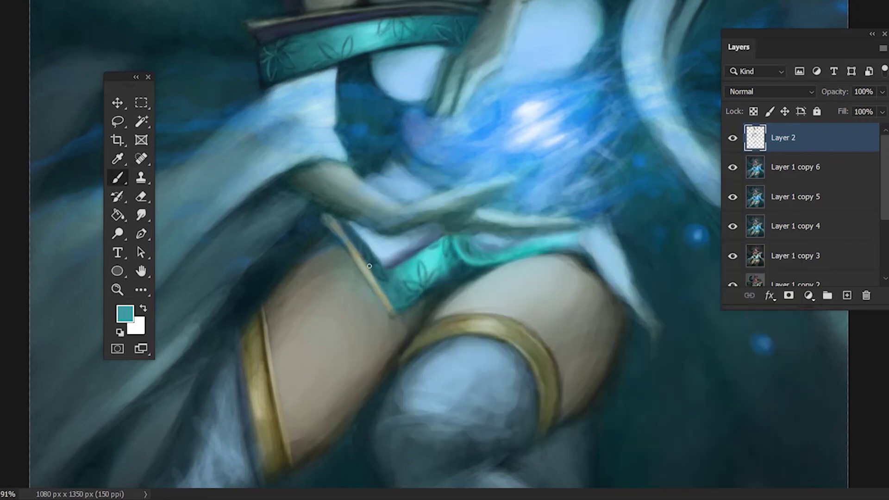
{"action": "scroll", "coordinate": [307, 367], "scroll_direction": "up", "scroll_amount": 5}
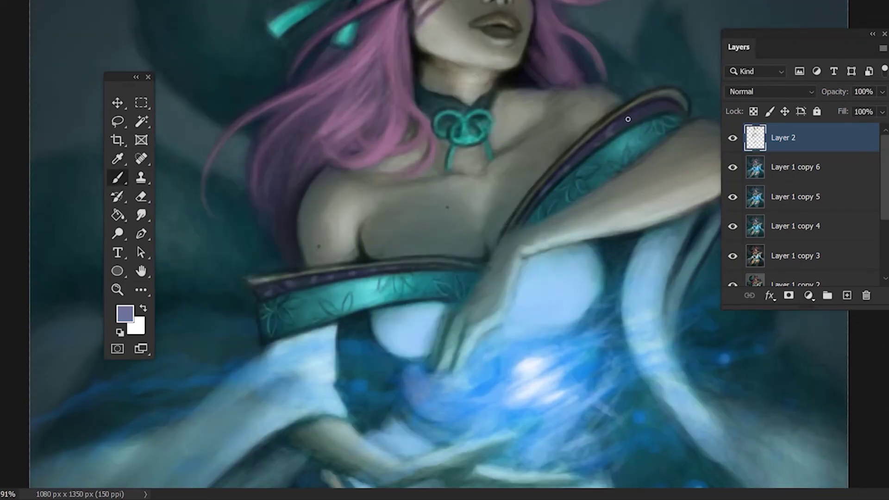
{"action": "key", "text": "d"}
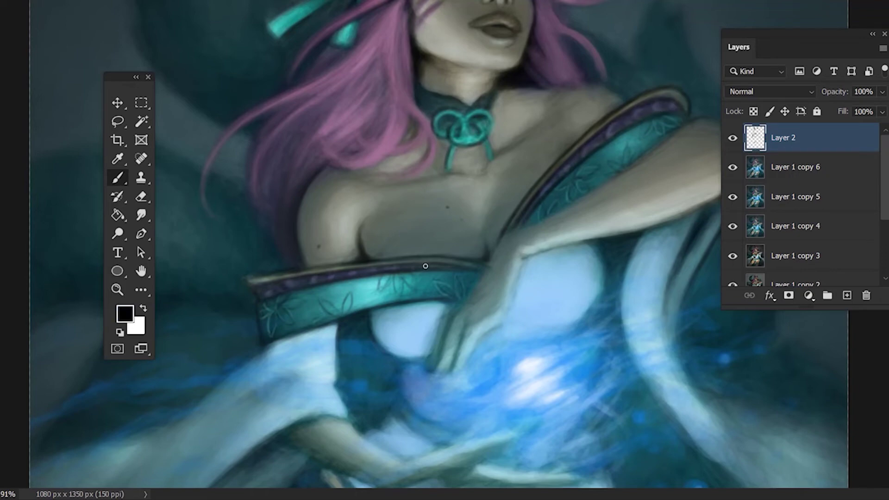
{"action": "scroll", "coordinate": [425, 266], "scroll_direction": "down", "scroll_amount": 4}
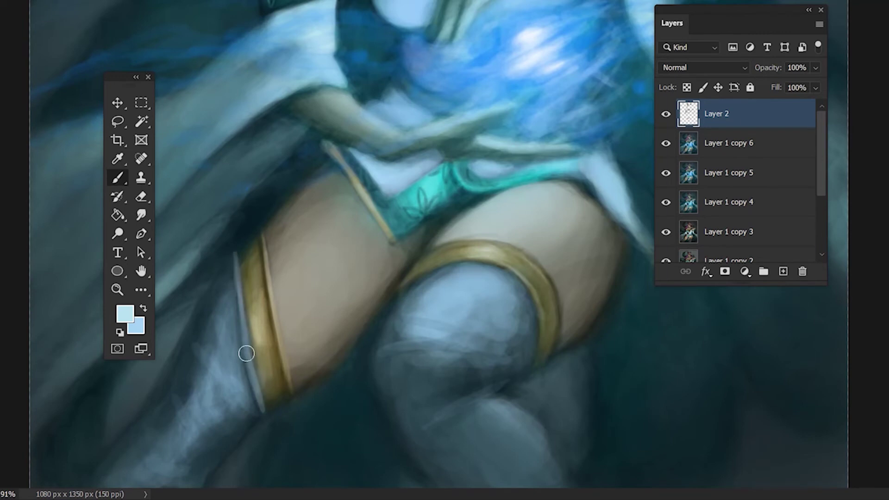
Highlight the knee with stocking blue-grey and add dark strokes on the gold band
{"action": "left_click", "coordinate": [254, 401], "text": "alt"}
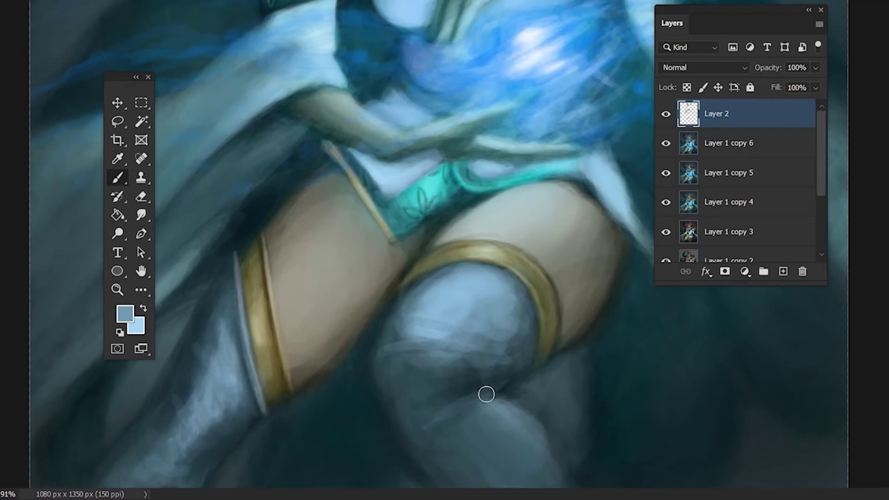
{"action": "left_click_drag", "start_coordinate": [486, 394], "coordinate": [510, 382]}
{"action": "key", "text": "d"}
{"action": "right_click", "coordinate": [467, 240]}
{"action": "key", "text": "Return"}
{"action": "left_click_drag", "start_coordinate": [273, 368], "coordinate": [256, 335]}
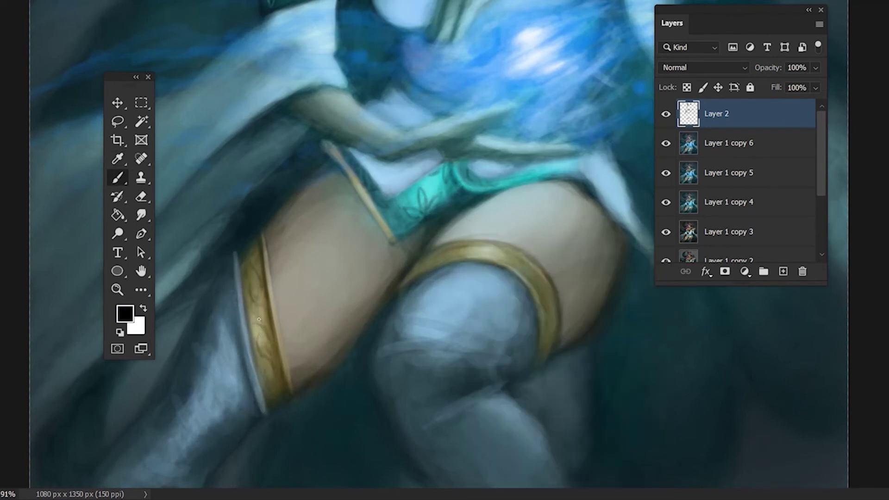
{"action": "left_click_drag", "start_coordinate": [421, 259], "coordinate": [521, 260]}
Paint light peach highlights on the upper gold band and a faint sash-edge stroke
{"action": "left_click", "coordinate": [125, 314]}
{"action": "left_click", "coordinate": [278, 189]}
{"action": "left_click", "coordinate": [532, 133]}
{"action": "left_click_drag", "start_coordinate": [417, 271], "coordinate": [525, 266]}
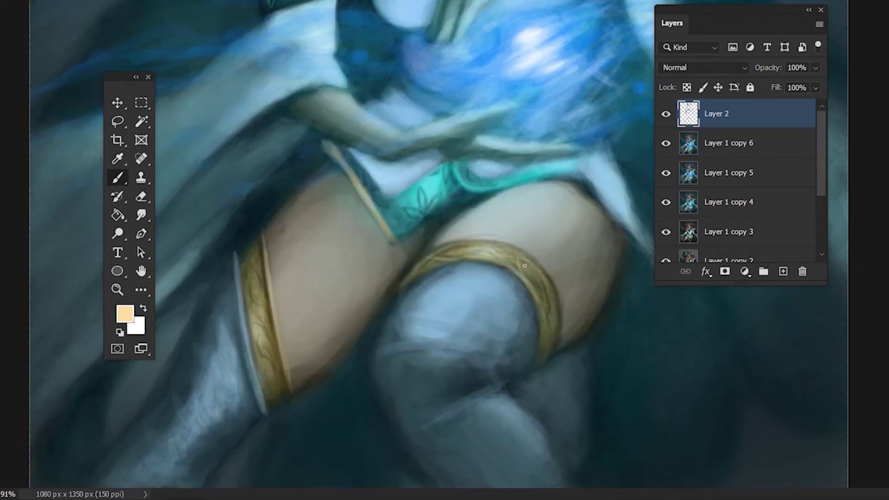
{"action": "left_click_drag", "start_coordinate": [337, 155], "coordinate": [366, 200]}
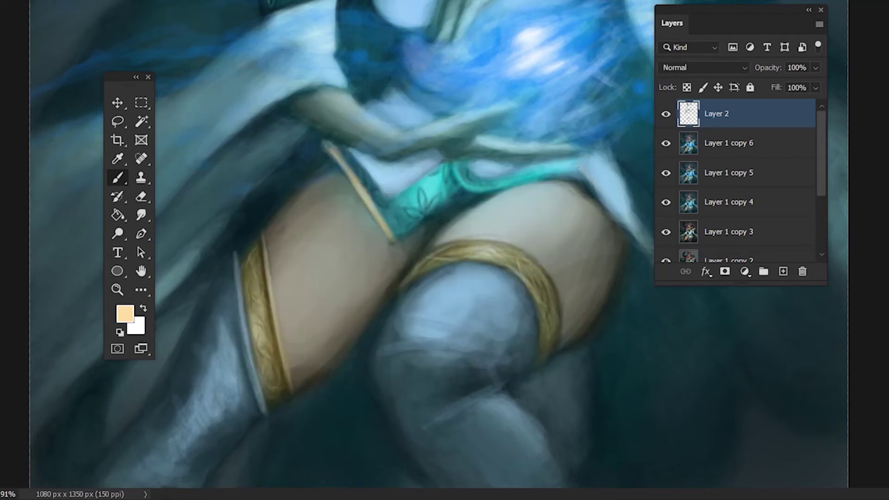
Move the Layers panel aside and darken the draped sleeve's edge and tip with dark teal
{"action": "mouse_move", "coordinate": [752, 11]}
{"action": "left_mouse_down"}
{"action": "mouse_move", "coordinate": [700, 423]}
{"action": "mouse_move", "coordinate": [710, 437]}
{"action": "left_mouse_up"}
{"action": "left_click", "coordinate": [586, 181], "text": "alt"}
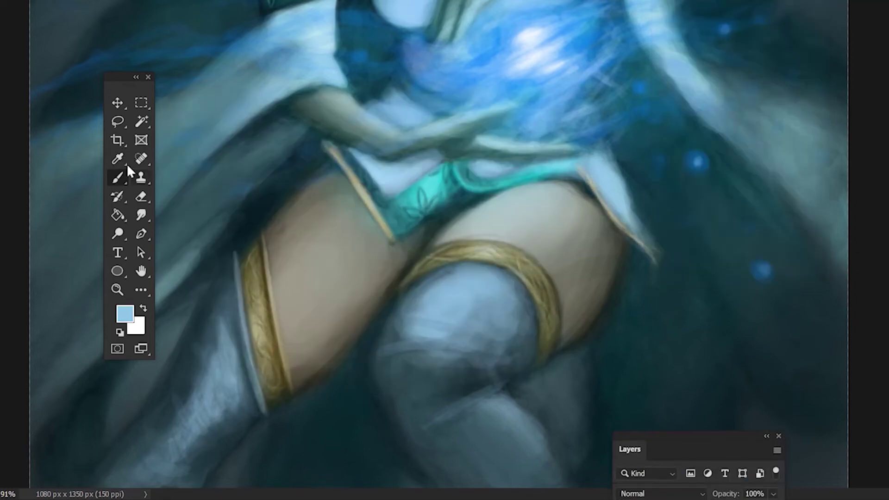
{"action": "left_click", "coordinate": [593, 178], "text": "alt"}
{"action": "mouse_move", "coordinate": [579, 169]}
{"action": "left_mouse_down"}
{"action": "mouse_move", "coordinate": [533, 183]}
{"action": "mouse_move", "coordinate": [538, 176]}
{"action": "left_mouse_up"}
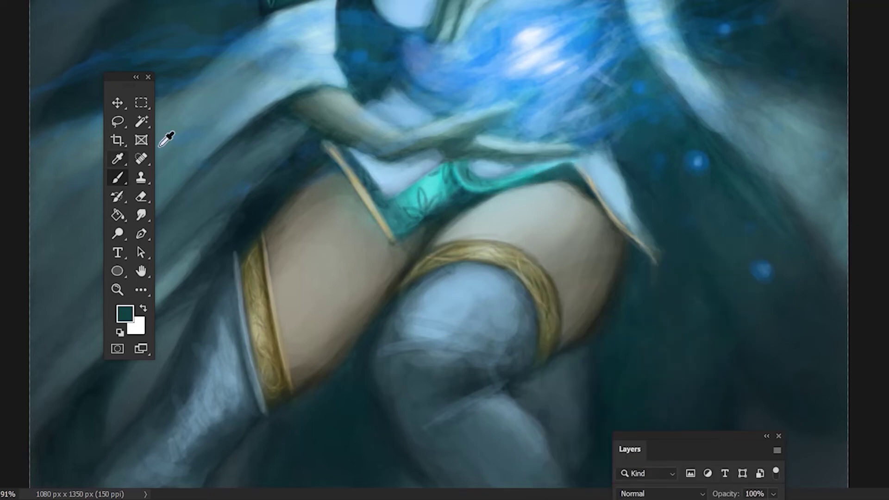
{"action": "left_click", "coordinate": [623, 209], "text": "alt"}
{"action": "left_click", "coordinate": [634, 250], "text": "alt"}
{"action": "key", "text": "d"}
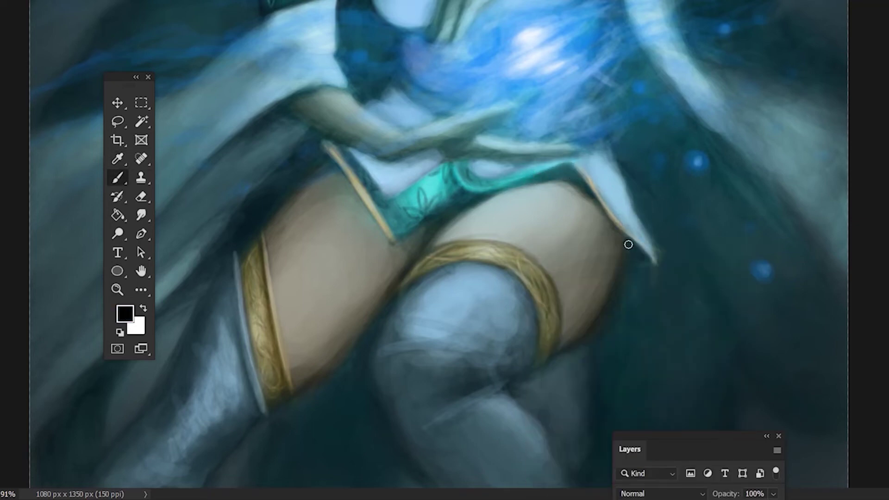
{"action": "left_click_drag", "start_coordinate": [629, 244], "coordinate": [633, 259]}
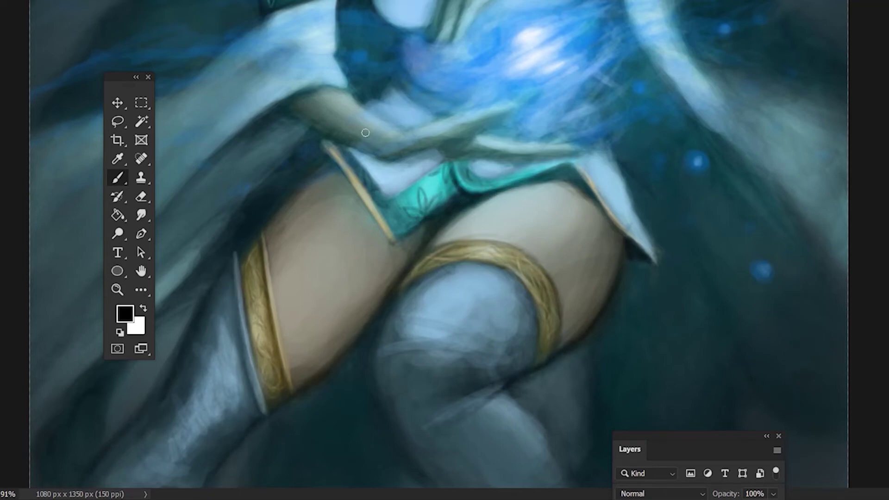
Darken the collar edge with a sampled grey and load greys for shading the arm
{"action": "scroll", "coordinate": [868, 361], "scroll_direction": "up", "scroll_amount": 3}
{"action": "scroll", "coordinate": [867, 362], "scroll_direction": "up", "scroll_amount": 2}
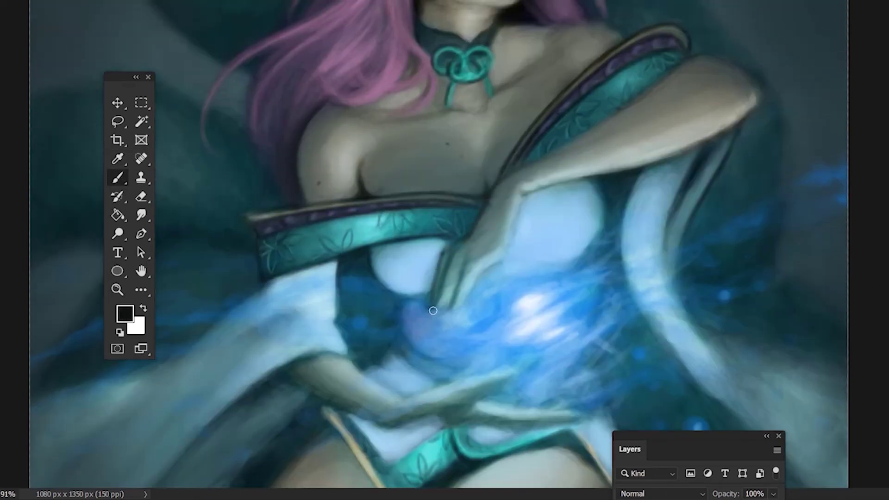
{"action": "left_click", "coordinate": [457, 287]}
{"action": "key", "text": "Return"}
{"action": "key", "text": "b"}
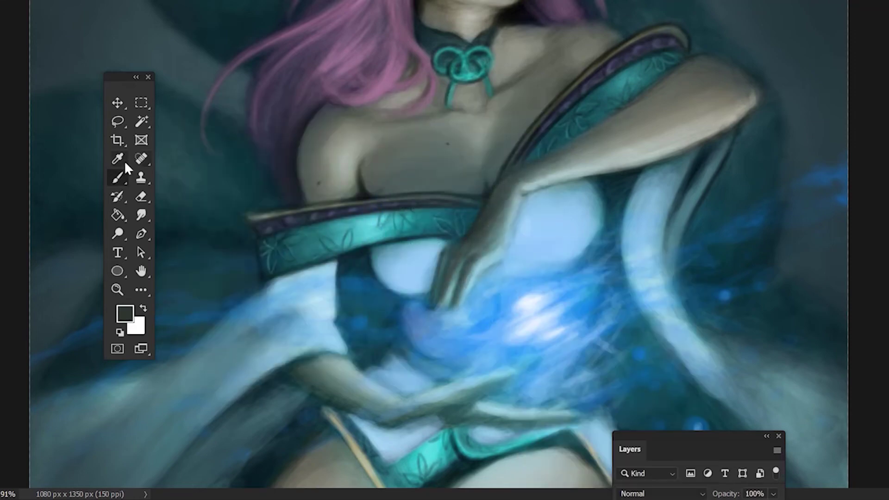
{"action": "left_click", "coordinate": [421, 14], "text": "alt"}
{"action": "left_click_drag", "start_coordinate": [585, 138], "coordinate": [644, 99]}
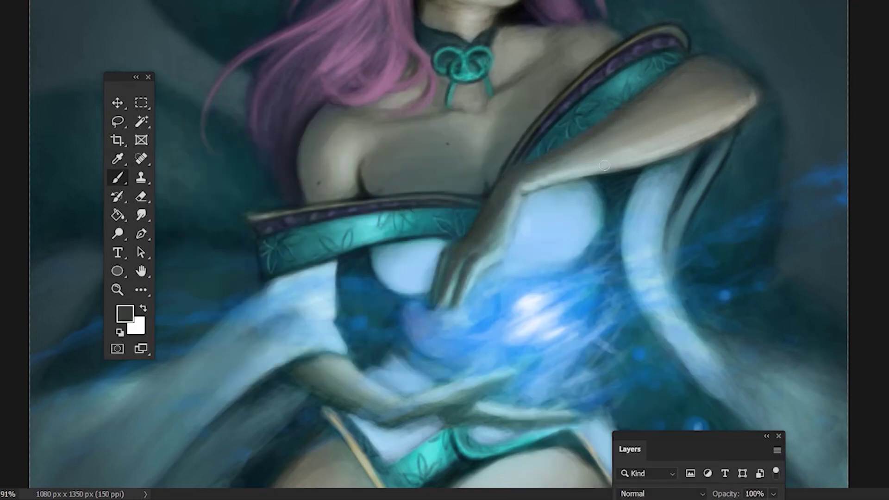
{"action": "left_click", "coordinate": [652, 116], "text": "alt"}
{"action": "left_click", "coordinate": [616, 133], "text": "alt"}
Shade the upper arm, darkening its top edge, then repaint it in lighter grey
{"action": "mouse_move", "coordinate": [616, 133]}
{"action": "left_mouse_down"}
{"action": "mouse_move", "coordinate": [685, 85]}
{"action": "mouse_move", "coordinate": [661, 115]}
{"action": "left_mouse_up"}
{"action": "left_click", "coordinate": [685, 85], "text": "alt"}
{"action": "left_click", "coordinate": [730, 92], "text": "alt"}
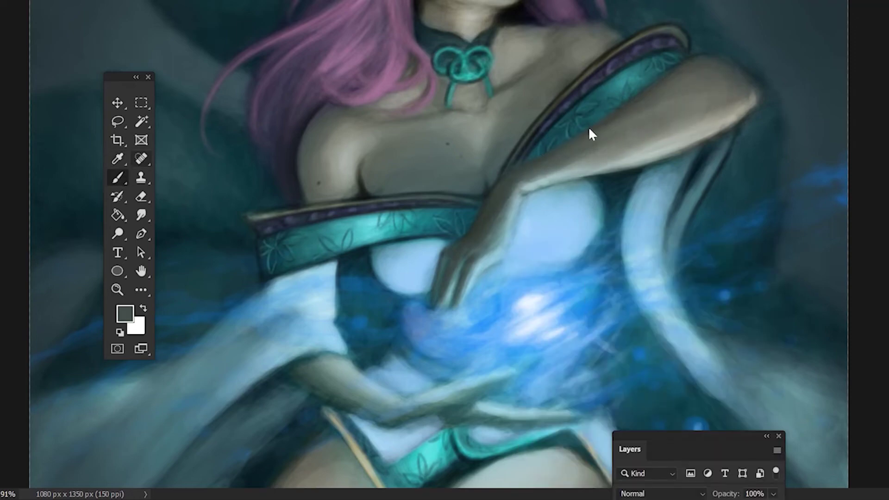
{"action": "left_click", "coordinate": [458, 40], "text": "alt"}
{"action": "left_click_drag", "start_coordinate": [736, 56], "coordinate": [672, 83]}
{"action": "left_click", "coordinate": [697, 74], "text": "alt"}
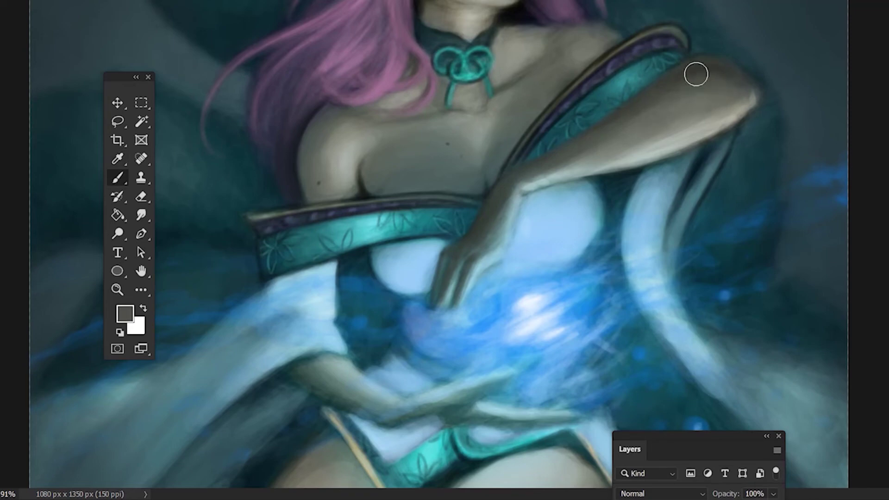
{"action": "left_click", "coordinate": [699, 125], "text": "alt"}
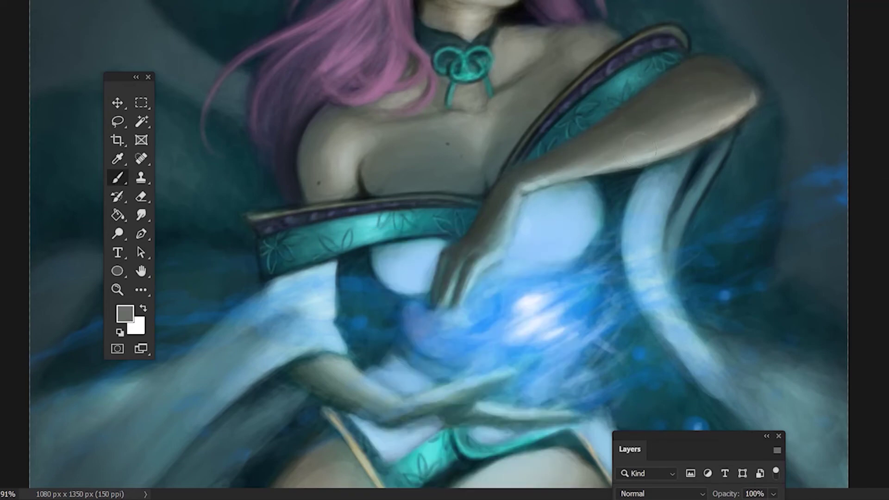
{"action": "left_click_drag", "start_coordinate": [607, 139], "coordinate": [699, 108]}
Add light teal-grey strokes and dabs along the upper arm with a new brush
{"action": "left_click", "coordinate": [693, 94], "text": "alt"}
{"action": "right_click", "coordinate": [574, 240]}
{"action": "key", "text": "Escape"}
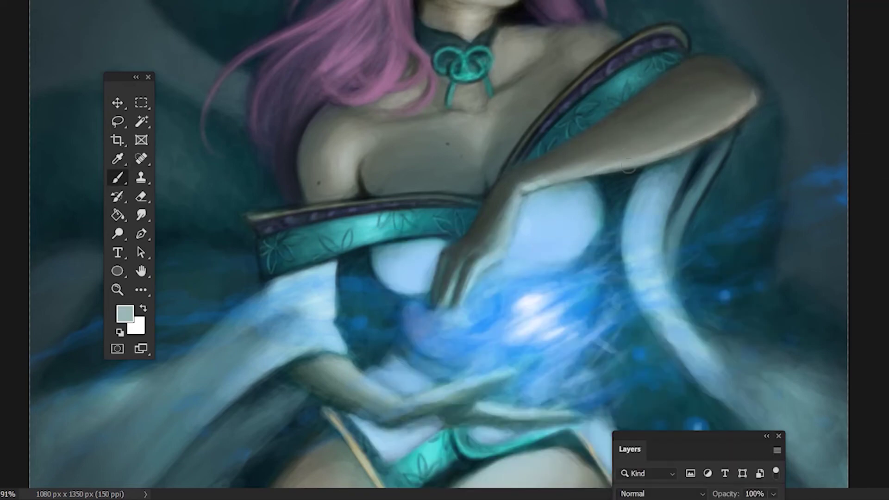
{"action": "mouse_move", "coordinate": [602, 171]}
{"action": "left_mouse_down"}
{"action": "mouse_move", "coordinate": [741, 102]}
{"action": "mouse_move", "coordinate": [722, 112]}
{"action": "left_mouse_up"}
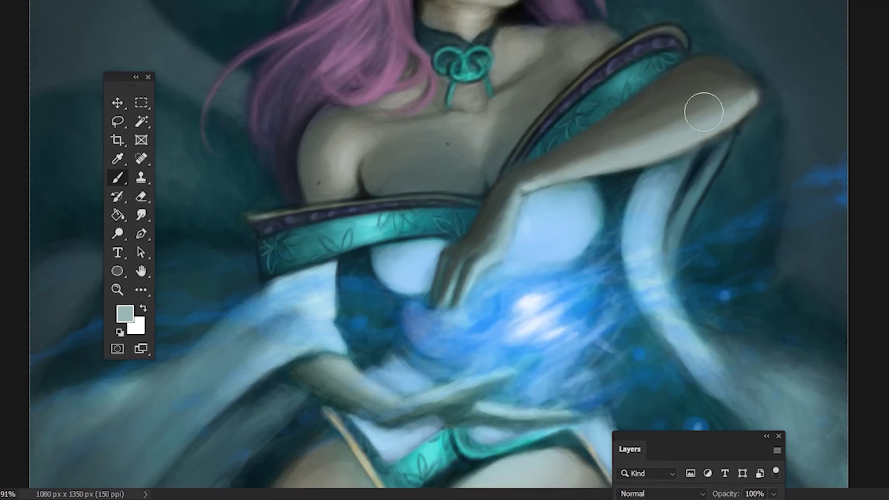
{"action": "left_click", "coordinate": [676, 130], "text": "alt"}
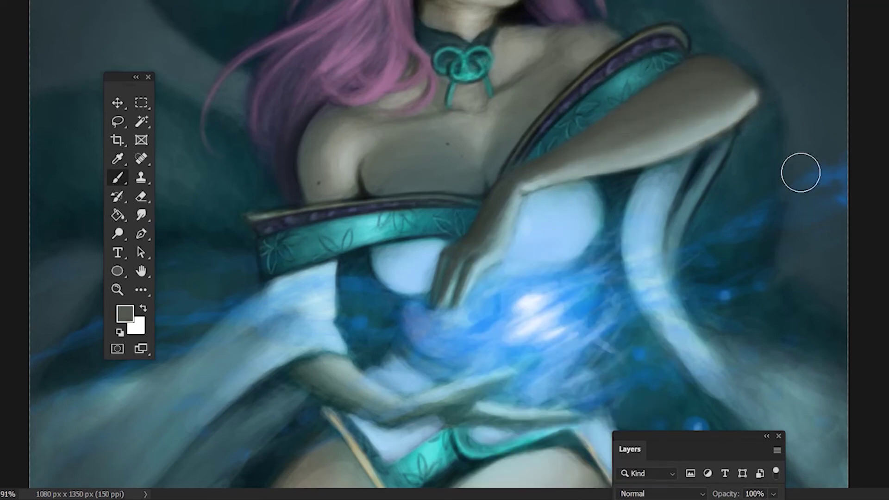
Paint light blue strokes on the left sleeve and swap foreground and background colours
{"action": "key", "text": "d"}
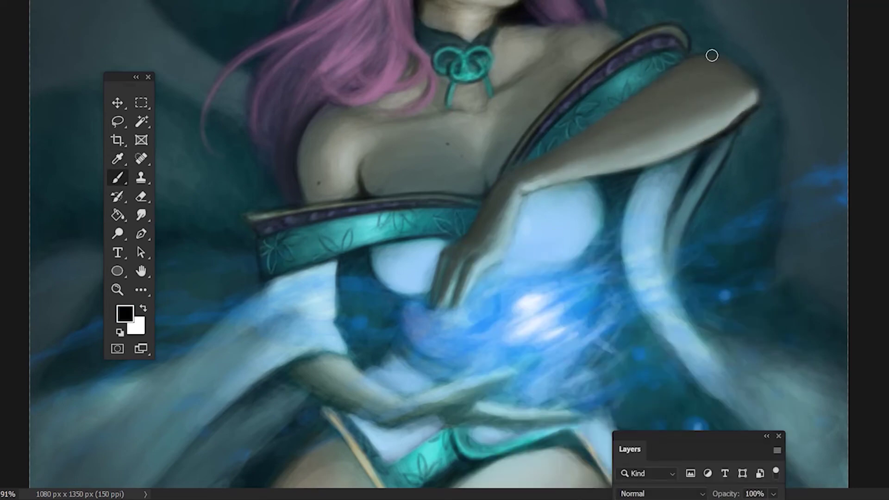
{"action": "left_click", "coordinate": [618, 101], "text": "alt"}
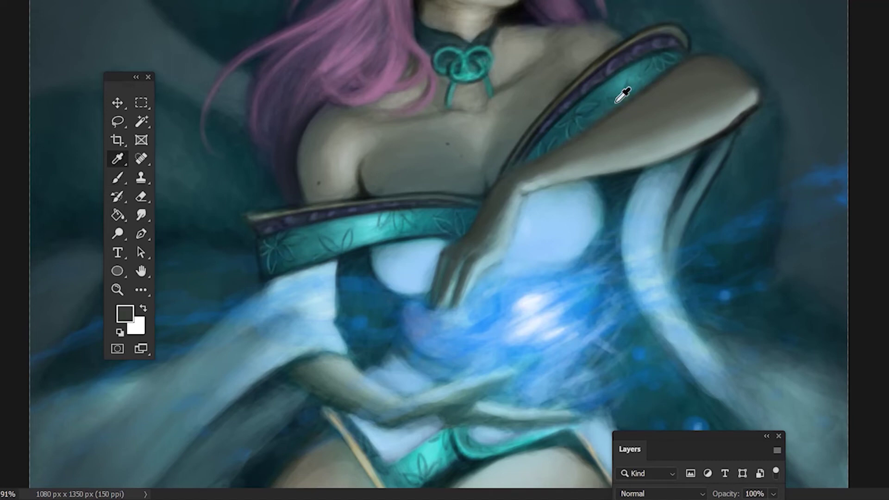
{"action": "left_click", "coordinate": [703, 165], "text": "alt"}
{"action": "left_click", "coordinate": [336, 278], "text": "alt"}
{"action": "mouse_move", "coordinate": [341, 257]}
{"action": "left_mouse_down"}
{"action": "mouse_move", "coordinate": [339, 301]}
{"action": "mouse_move", "coordinate": [301, 269]}
{"action": "mouse_move", "coordinate": [329, 304]}
{"action": "mouse_move", "coordinate": [337, 332]}
{"action": "left_mouse_up"}
{"action": "key", "text": "x"}
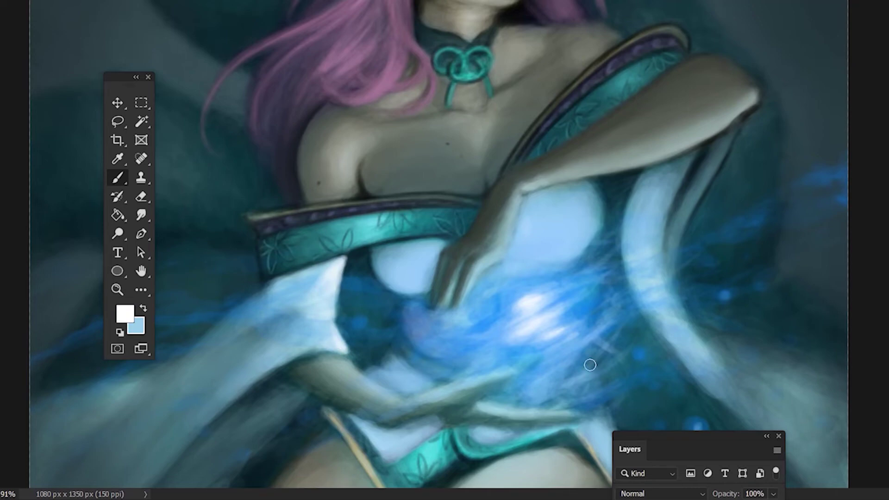
Set a peach foreground colour and choose a different brush preset
{"action": "scroll", "coordinate": [304, 168], "scroll_direction": "up", "scroll_amount": 2}
{"action": "left_click", "coordinate": [125, 313]}
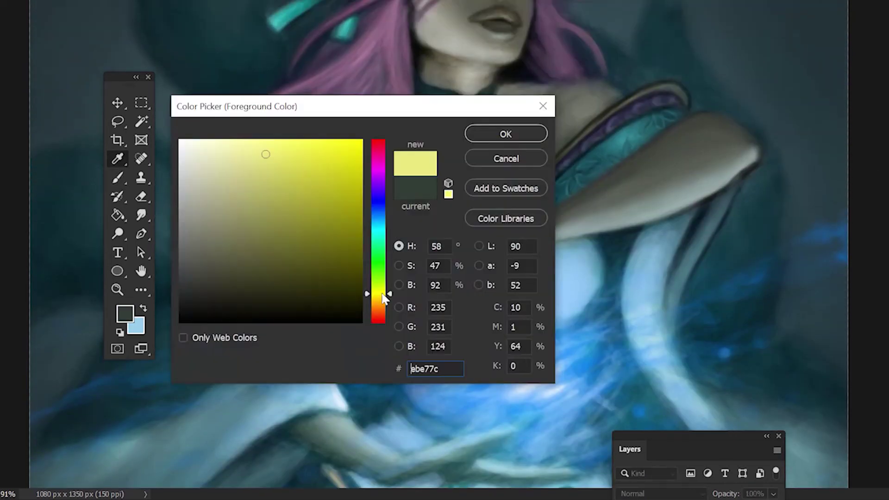
{"action": "left_click", "coordinate": [504, 133]}
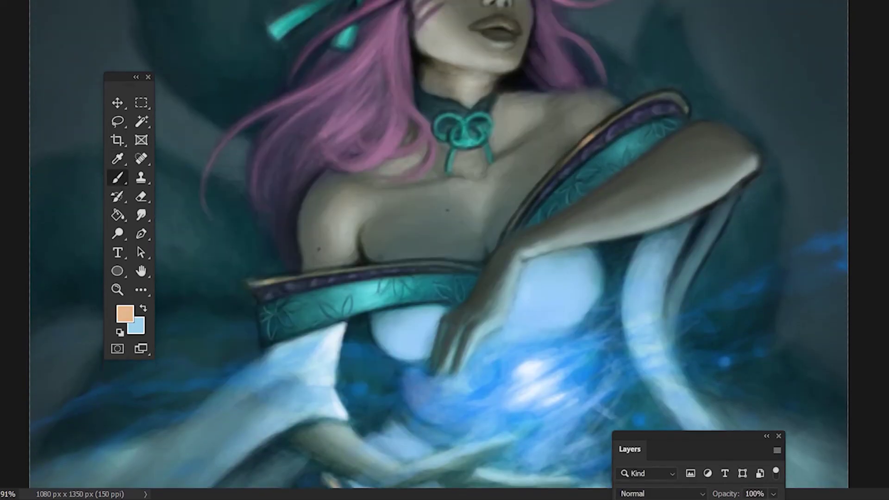
{"action": "scroll", "coordinate": [473, 310], "scroll_direction": "up", "scroll_amount": 1}
{"action": "scroll", "coordinate": [585, 216], "scroll_direction": "down", "scroll_amount": 3}
{"action": "right_click", "coordinate": [422, 240]}
{"action": "left_click", "coordinate": [343, 395]}
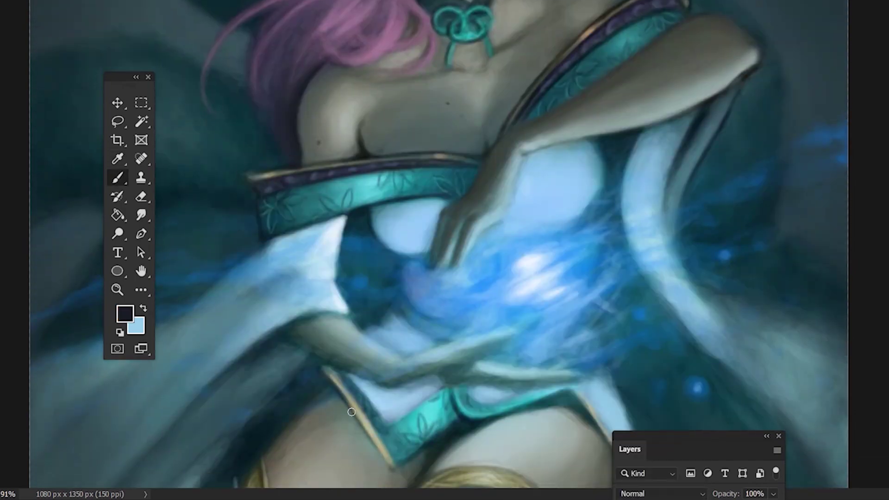
{"action": "key", "text": "d"}
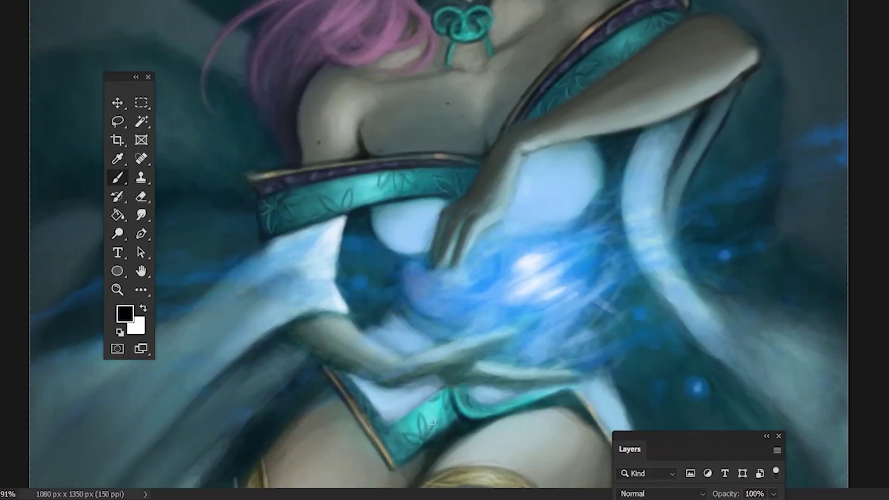
{"action": "scroll", "coordinate": [432, 421], "scroll_direction": "down", "scroll_amount": 3}
Sample a pale light blue and paint over the kimono area left of the orb
{"action": "left_click", "coordinate": [597, 242], "text": "alt"}
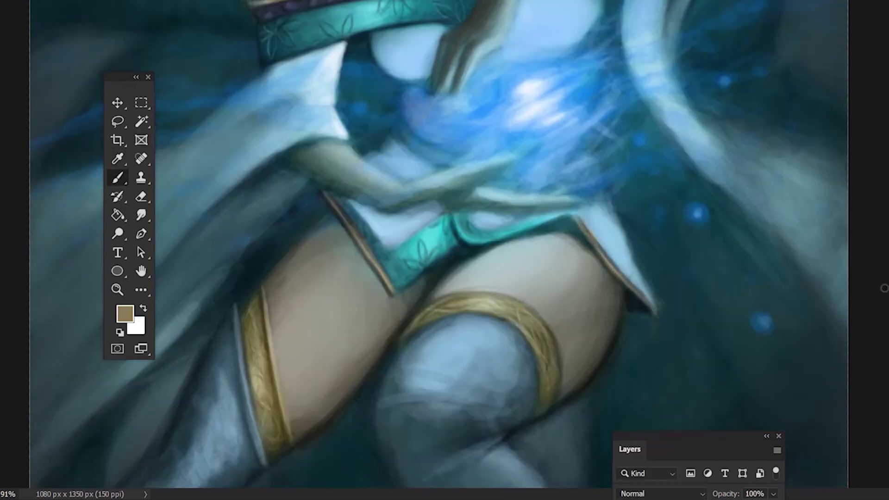
{"action": "scroll", "coordinate": [378, 301], "scroll_direction": "up", "scroll_amount": 5}
{"action": "scroll", "coordinate": [535, 224], "scroll_direction": "up", "scroll_amount": 2}
{"action": "scroll", "coordinate": [808, 133], "scroll_direction": "down", "scroll_amount": 4}
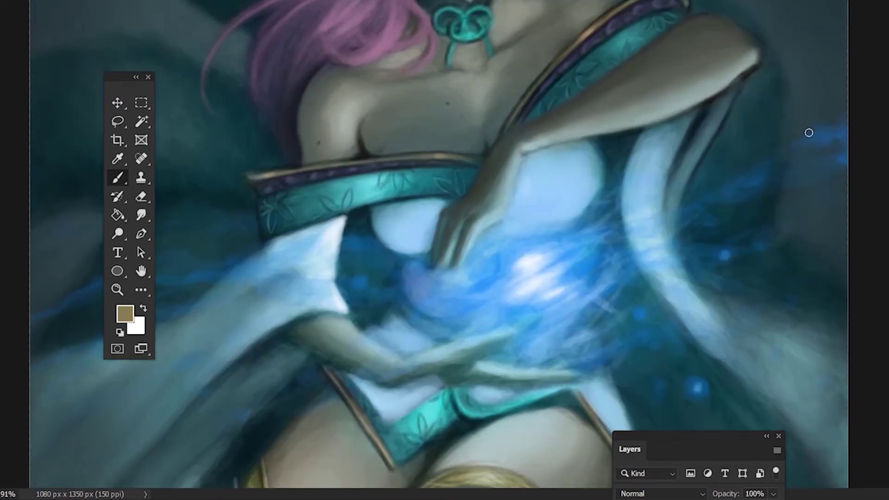
{"action": "left_click", "coordinate": [349, 326], "text": "alt"}
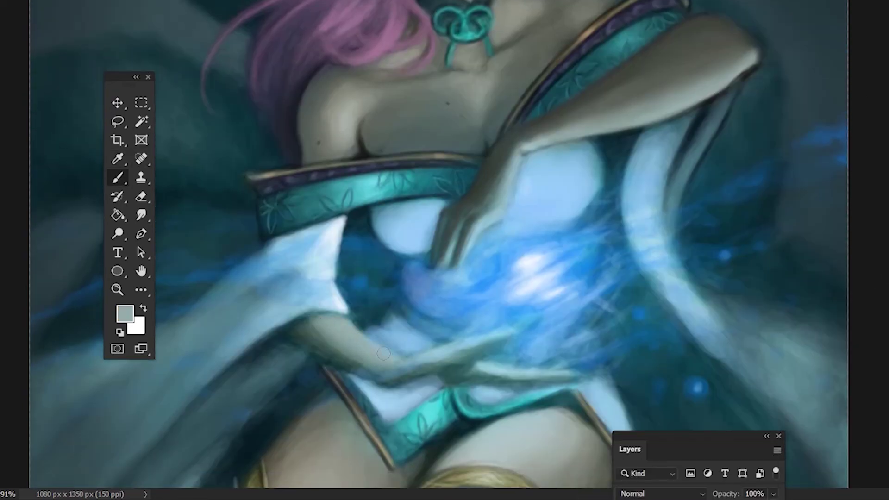
{"action": "left_click", "coordinate": [433, 203], "text": "alt"}
{"action": "left_click", "coordinate": [326, 284], "text": "alt"}
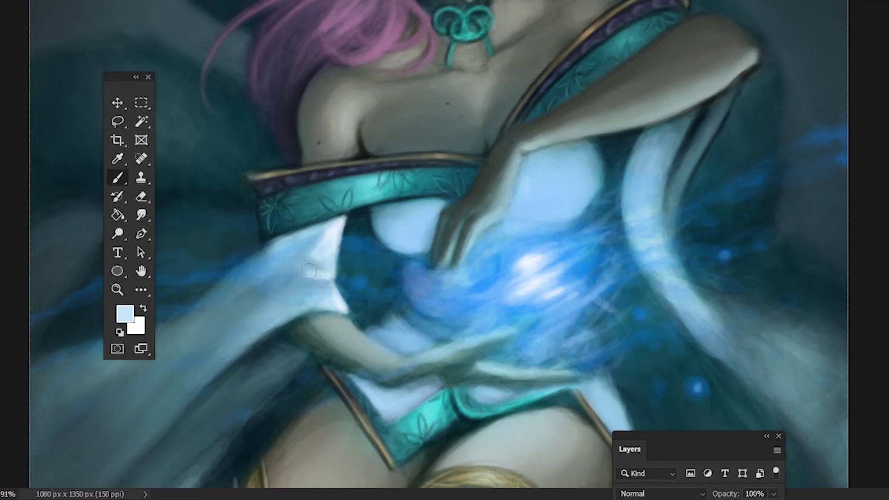
{"action": "left_click", "coordinate": [228, 366], "text": "alt"}
{"action": "left_click", "coordinate": [177, 370], "text": "alt"}
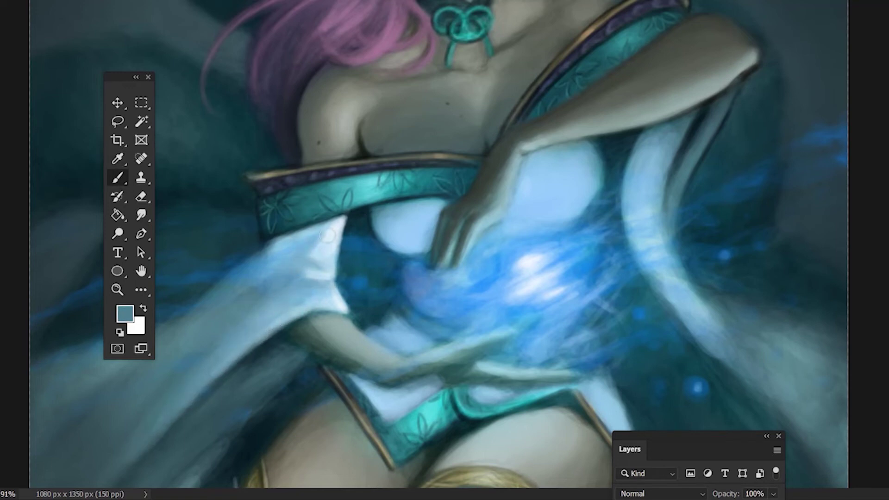
{"action": "left_click", "coordinate": [438, 200], "text": "alt"}
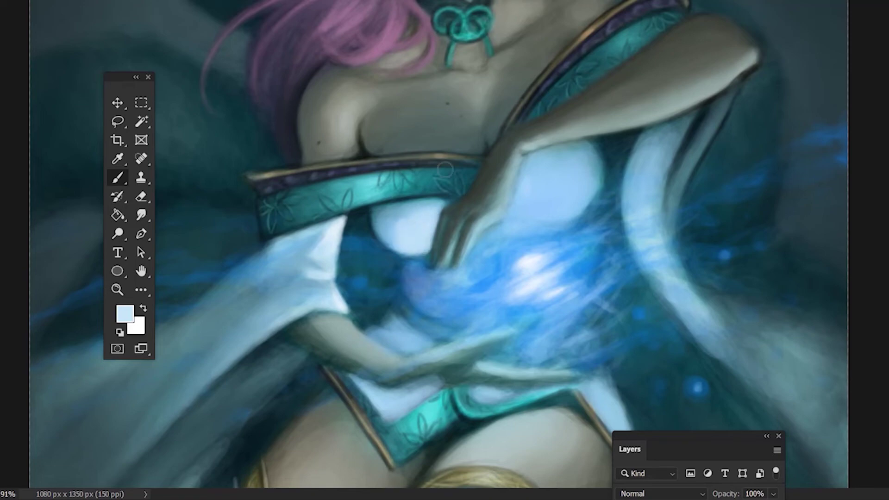
{"action": "left_click_drag", "start_coordinate": [525, 168], "coordinate": [517, 206]}
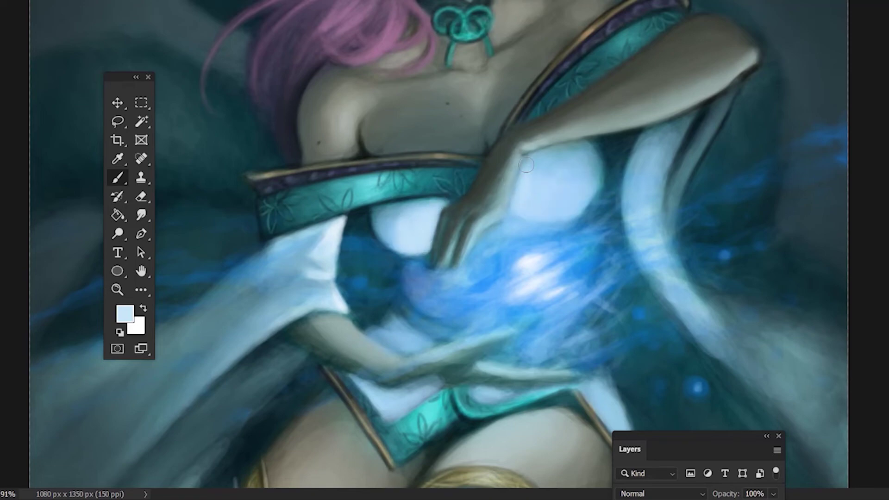
Enlarge the brush and paint pale blue strokes along the right sleeve's inner edge
{"action": "right_click", "coordinate": [528, 239]}
{"action": "left_click_drag", "start_coordinate": [603, 283], "coordinate": [616, 282]}
{"action": "left_click", "coordinate": [548, 202]}
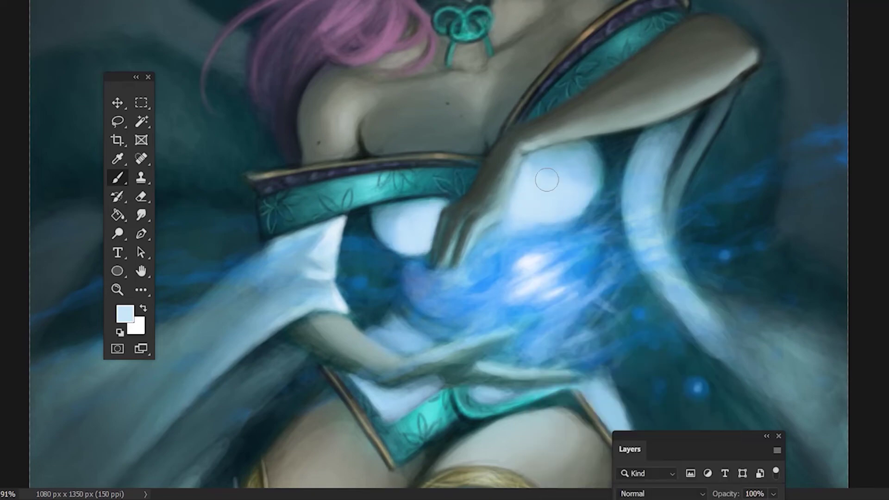
{"action": "left_click", "coordinate": [536, 163], "text": "alt"}
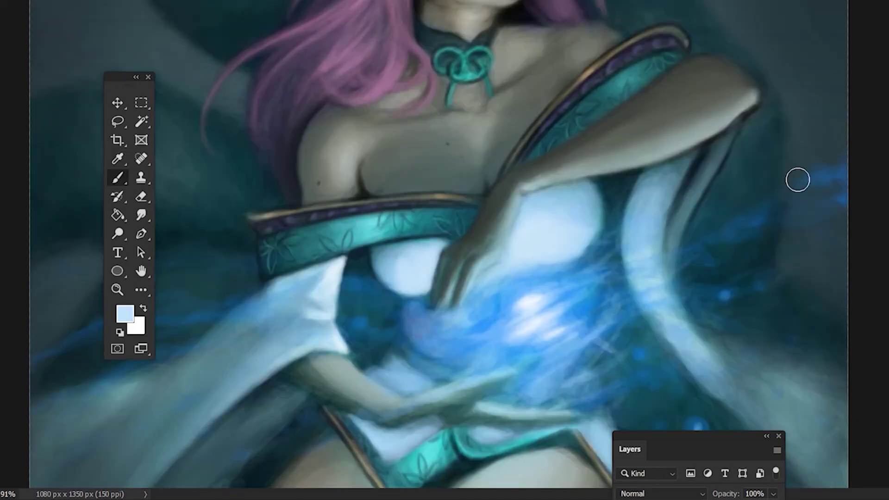
{"action": "left_click", "coordinate": [577, 200], "text": "alt"}
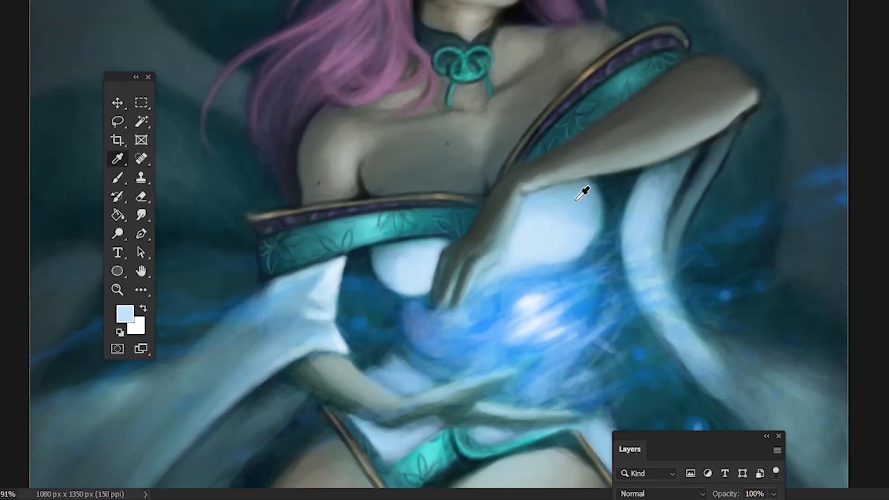
{"action": "left_click_drag", "start_coordinate": [639, 204], "coordinate": [625, 269]}
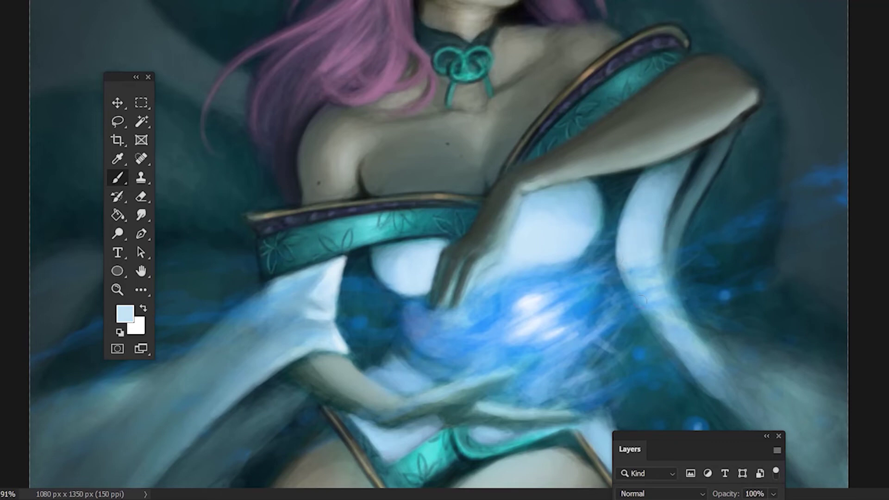
{"action": "mouse_move", "coordinate": [671, 250]}
{"action": "left_mouse_down"}
{"action": "mouse_move", "coordinate": [697, 195]}
{"action": "mouse_move", "coordinate": [667, 273]}
{"action": "left_mouse_up"}
{"action": "left_click", "coordinate": [727, 163], "text": "alt"}
{"action": "left_click_drag", "start_coordinate": [718, 158], "coordinate": [675, 262]}
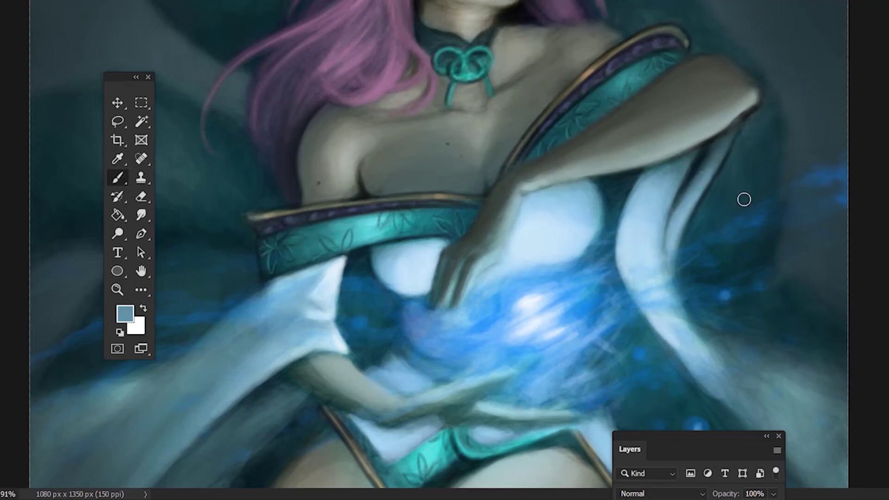
Sample grey-teal and dark teal tones from the chest, then load a light blue
{"action": "key", "text": "d"}
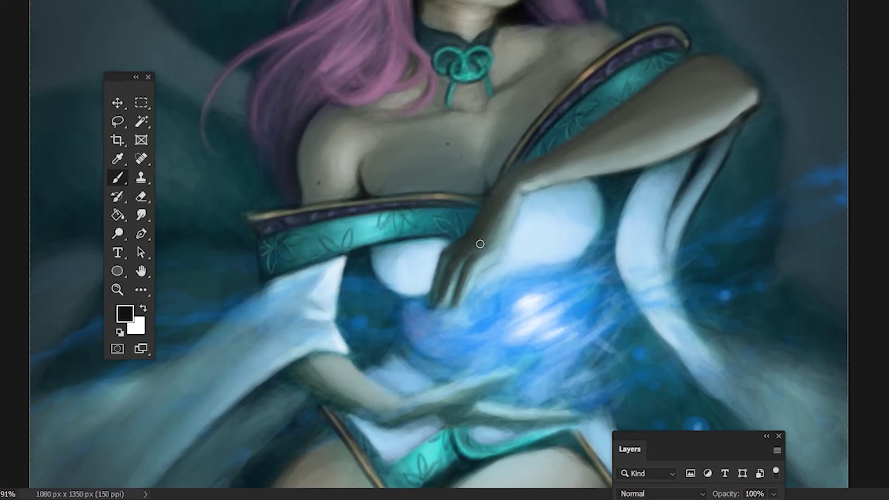
{"action": "left_click", "coordinate": [775, 114], "text": "alt"}
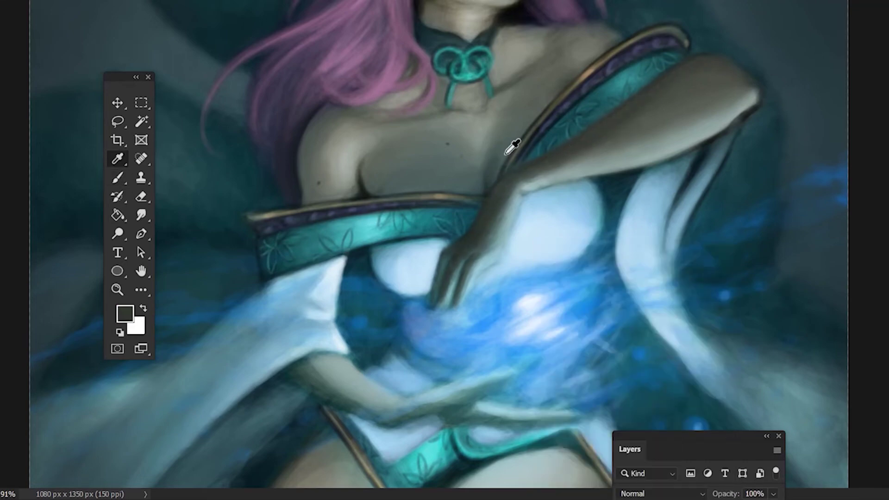
{"action": "left_click", "coordinate": [536, 108], "text": "alt"}
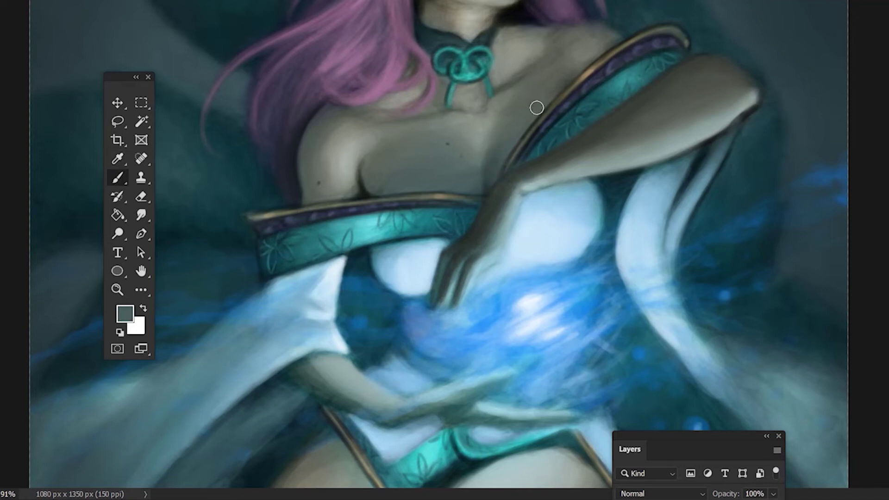
{"action": "left_click", "coordinate": [487, 184], "text": "alt"}
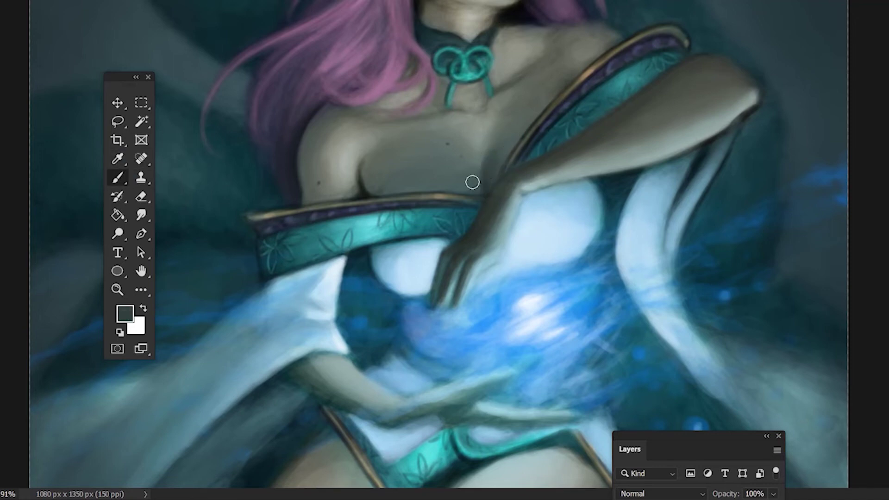
{"action": "left_click", "coordinate": [489, 146], "text": "alt"}
{"action": "left_click", "coordinate": [479, 165], "text": "alt"}
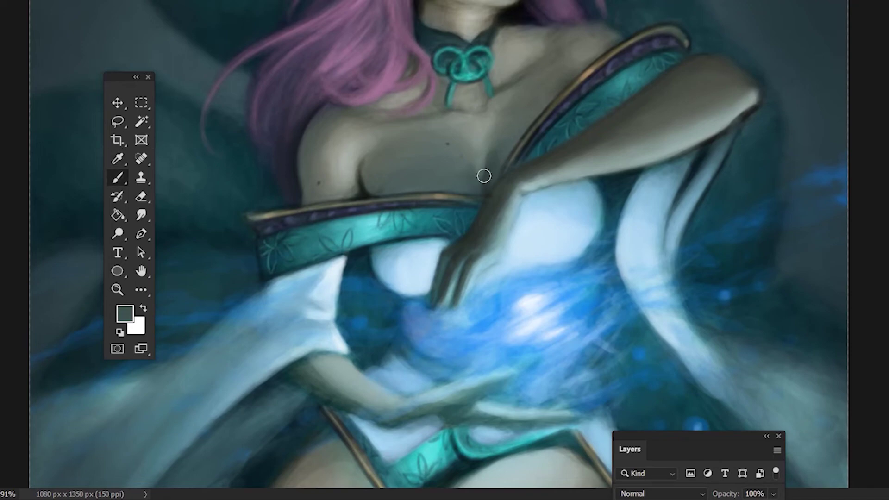
{"action": "left_click", "coordinate": [621, 36], "text": "alt"}
{"action": "left_click", "coordinate": [509, 133], "text": "alt"}
{"action": "scroll", "coordinate": [312, 256], "scroll_direction": "down", "scroll_amount": 3}
{"action": "left_click", "coordinate": [311, 256], "text": "alt"}
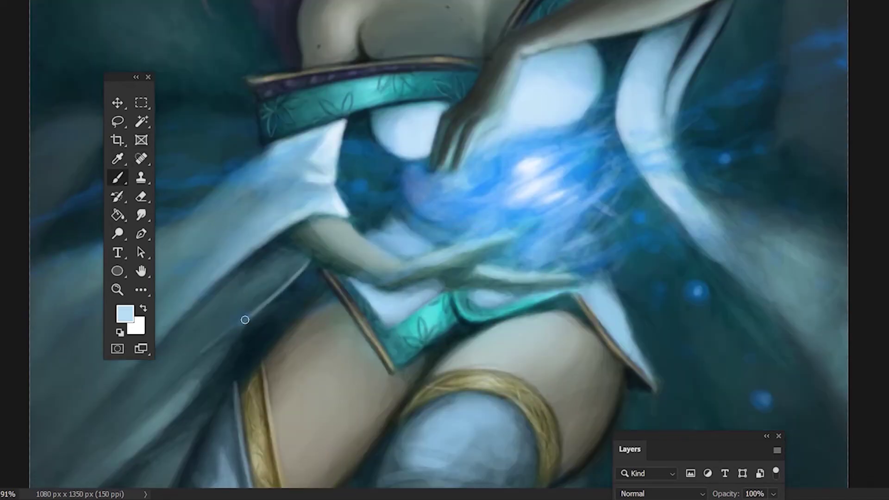
{"action": "left_click", "coordinate": [223, 341], "text": "alt"}
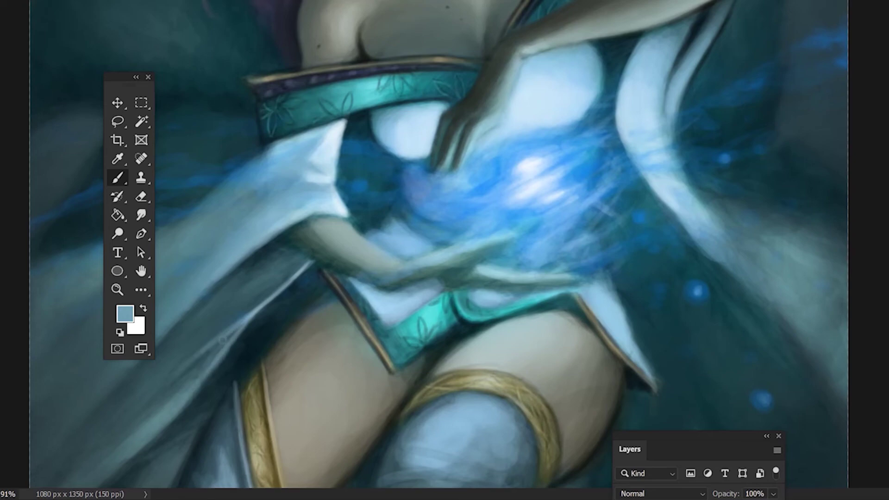
{"action": "left_click", "coordinate": [814, 158], "text": "alt"}
{"action": "right_click", "coordinate": [417, 361]}
{"action": "key", "text": "Escape"}
{"action": "right_click", "coordinate": [411, 369]}
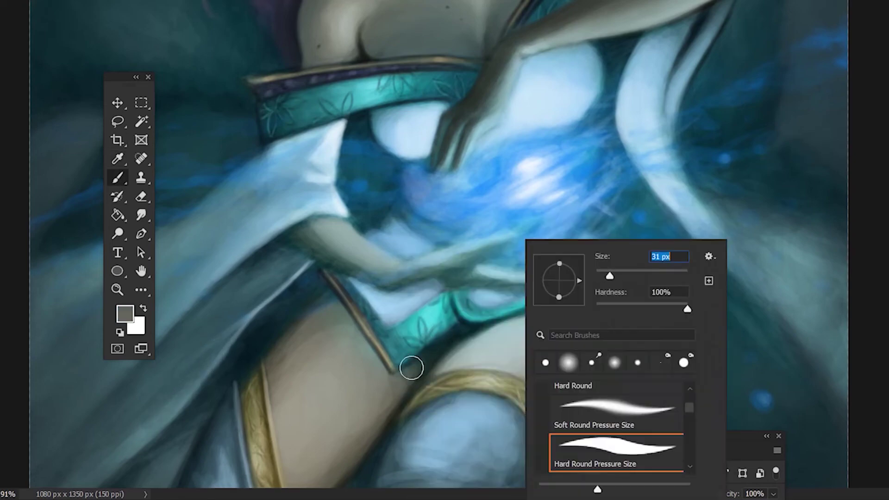
{"action": "key", "text": "Escape"}
{"action": "left_click", "coordinate": [459, 331], "text": "alt"}
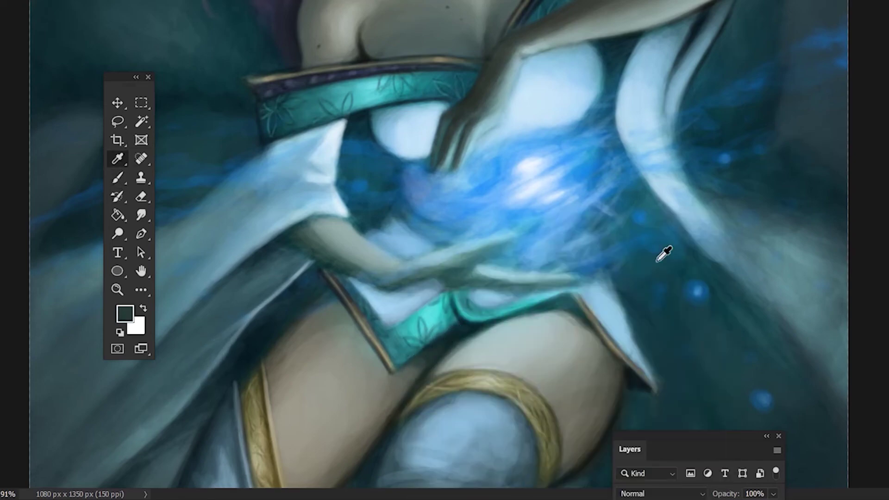
{"action": "left_click", "coordinate": [665, 249], "text": "alt"}
{"action": "left_click", "coordinate": [533, 435], "text": "alt"}
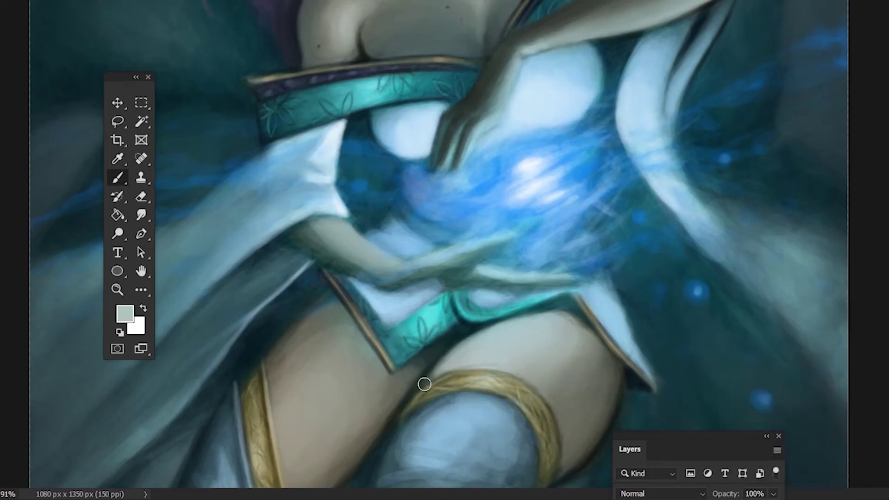
{"action": "left_click", "coordinate": [642, 273], "text": "alt"}
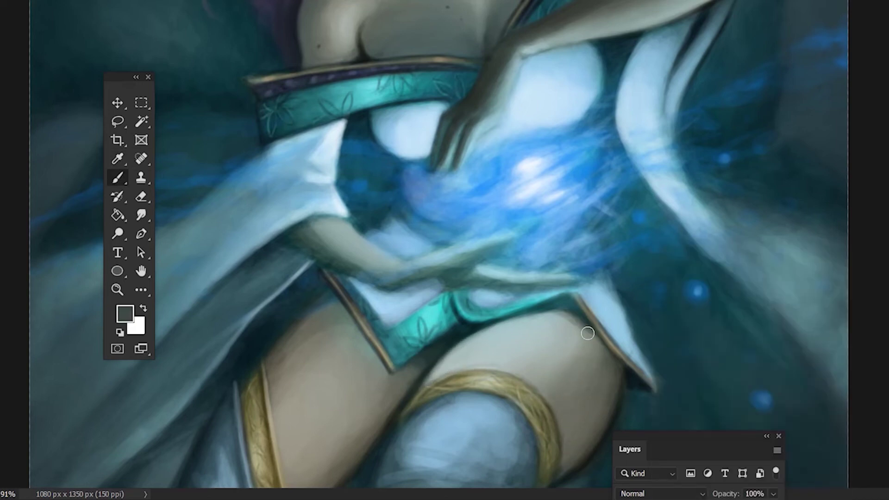
{"action": "left_click", "coordinate": [377, 347], "text": "alt"}
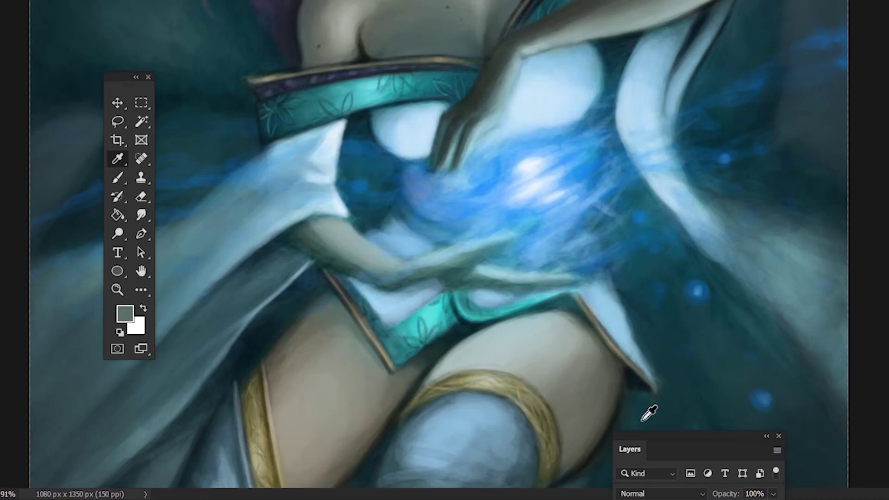
{"action": "scroll", "coordinate": [645, 410], "scroll_direction": "up", "scroll_amount": 3}
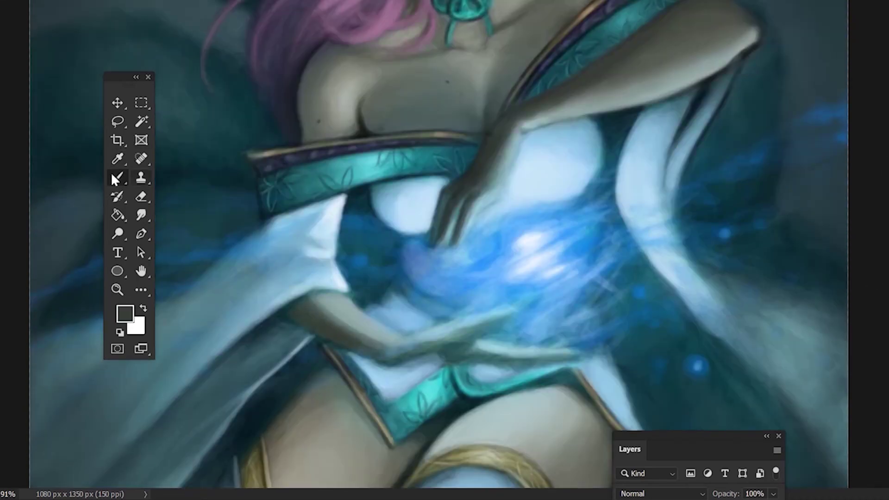
Paint near-black shadow under and across the lower hand's fingers
{"action": "left_click", "coordinate": [303, 321], "text": "alt"}
{"action": "left_click", "coordinate": [331, 338], "text": "alt"}
{"action": "right_click", "coordinate": [625, 226]}
{"action": "key", "text": "Escape"}
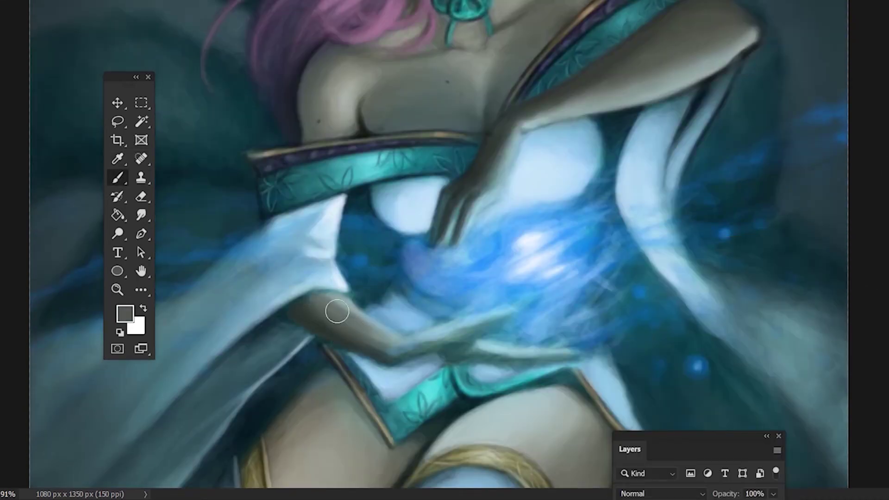
{"action": "left_click", "coordinate": [337, 312], "text": "alt"}
{"action": "right_click", "coordinate": [541, 198]}
{"action": "key", "text": "Escape"}
{"action": "left_click", "coordinate": [343, 324], "text": "alt"}
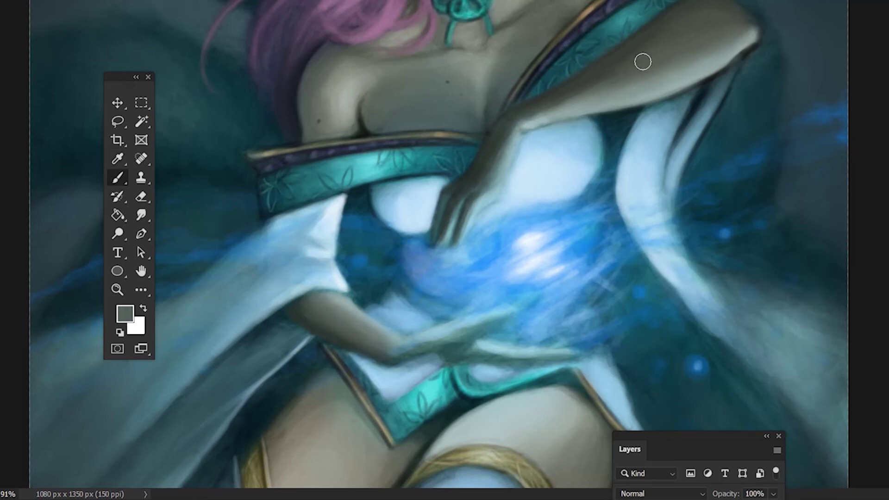
{"action": "left_click", "coordinate": [327, 309], "text": "alt"}
{"action": "left_click", "coordinate": [577, 213], "text": "alt"}
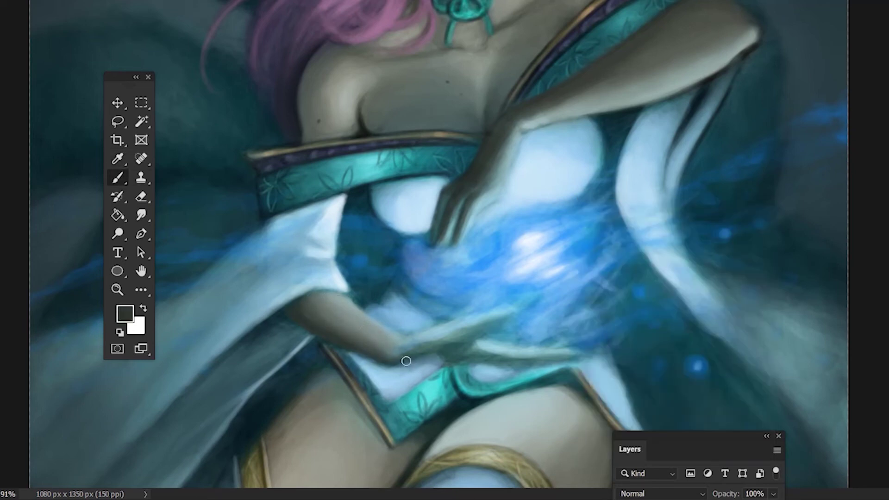
{"action": "mouse_move", "coordinate": [406, 361]}
{"action": "left_mouse_down"}
{"action": "mouse_move", "coordinate": [410, 371]}
{"action": "mouse_move", "coordinate": [471, 342]}
{"action": "left_mouse_up"}
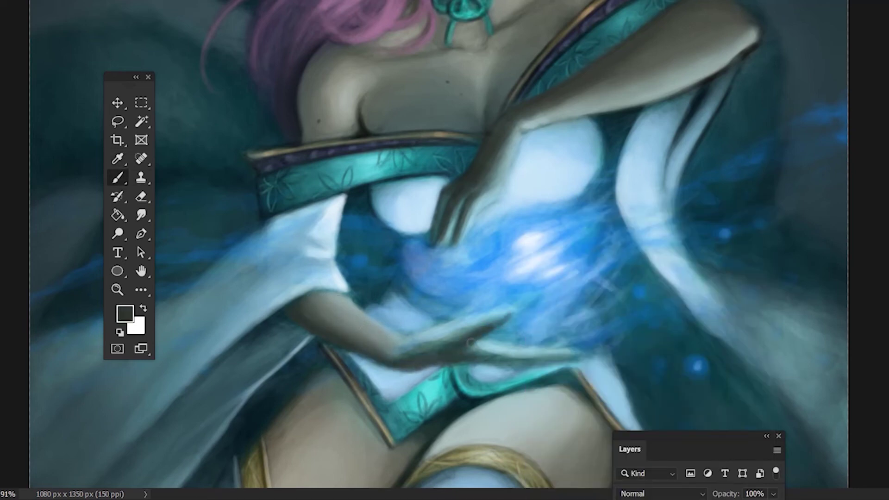
{"action": "left_click_drag", "start_coordinate": [428, 370], "coordinate": [375, 357]}
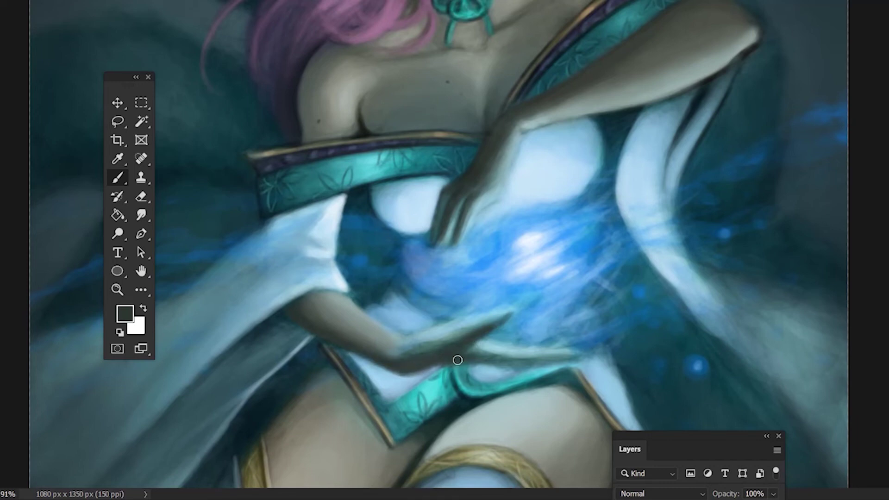
{"action": "mouse_move", "coordinate": [458, 360]}
{"action": "left_mouse_down"}
{"action": "mouse_move", "coordinate": [551, 347]}
{"action": "mouse_move", "coordinate": [441, 362]}
{"action": "mouse_move", "coordinate": [556, 353]}
{"action": "mouse_move", "coordinate": [417, 369]}
{"action": "mouse_move", "coordinate": [494, 364]}
{"action": "left_mouse_up"}
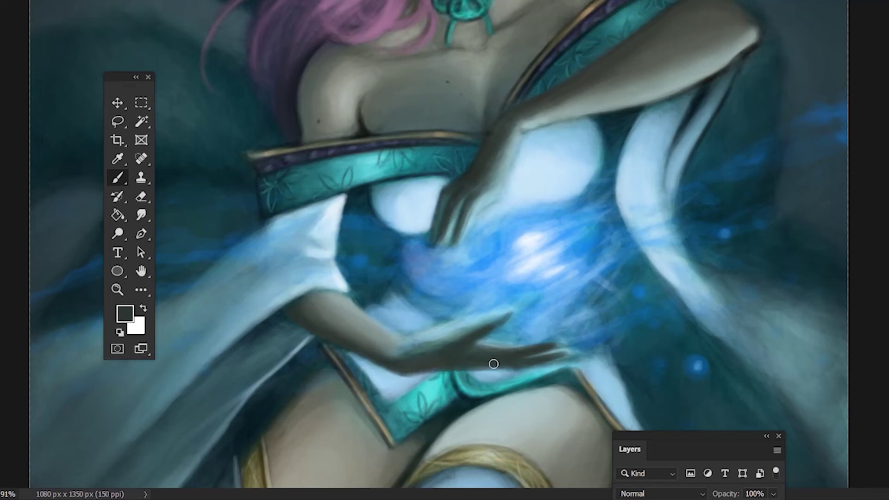
With a larger brush, add light-blue glow around the fingers and smooth them with grey skin tone
{"action": "left_click", "coordinate": [400, 343], "text": "alt"}
{"action": "right_click", "coordinate": [540, 278]}
{"action": "key", "text": "Escape"}
{"action": "left_click_drag", "start_coordinate": [394, 336], "coordinate": [446, 288]}
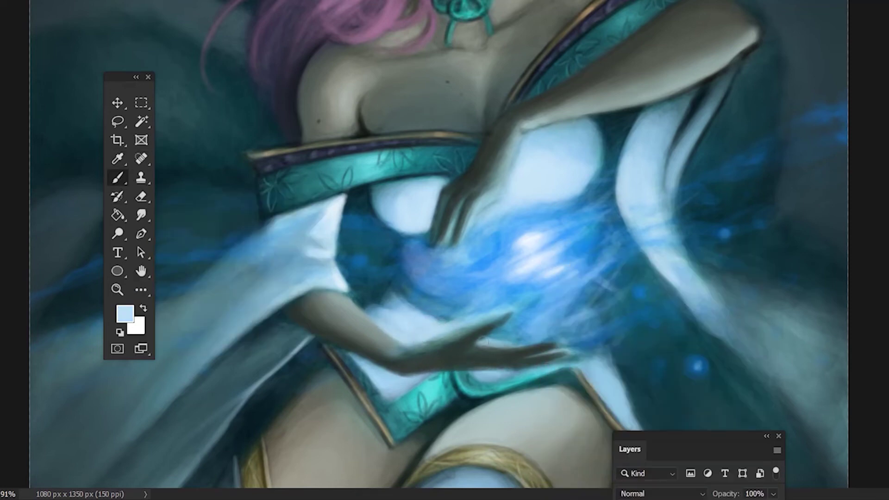
{"action": "mouse_move", "coordinate": [499, 335]}
{"action": "left_mouse_down"}
{"action": "mouse_move", "coordinate": [514, 331]}
{"action": "mouse_move", "coordinate": [431, 364]}
{"action": "left_mouse_up"}
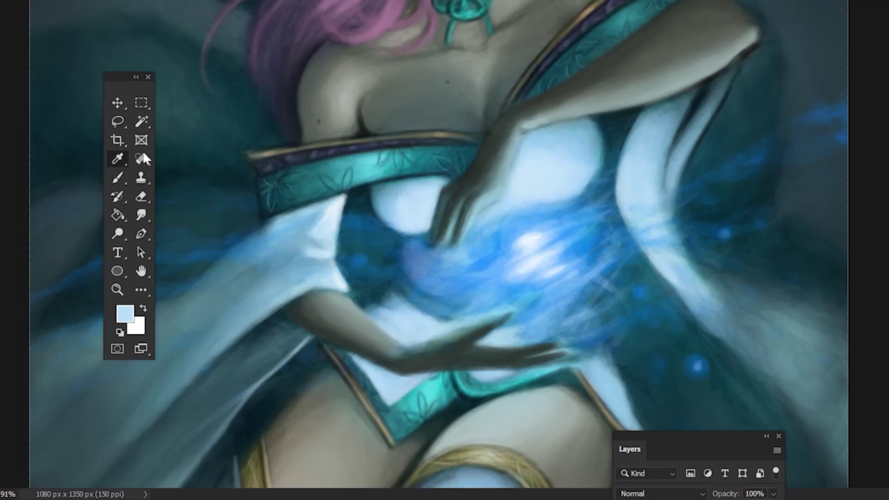
{"action": "left_click", "coordinate": [420, 350], "text": "alt"}
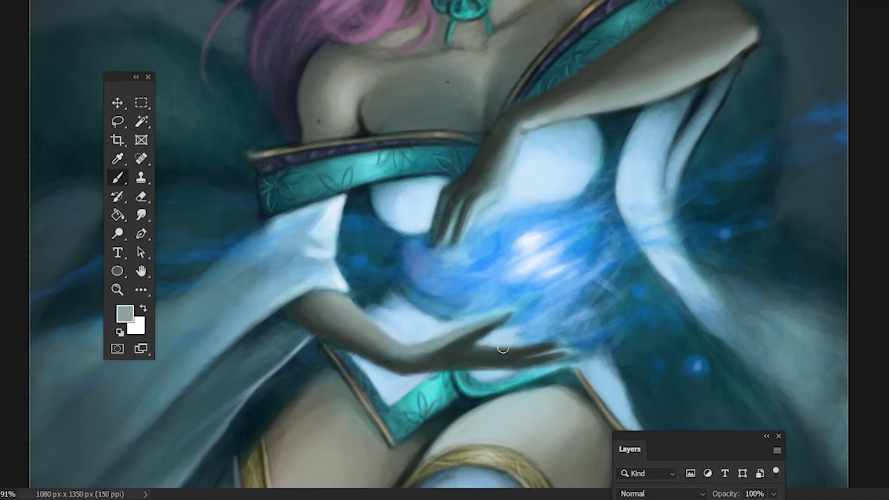
{"action": "left_click_drag", "start_coordinate": [503, 348], "coordinate": [551, 349]}
Load a light foreground colour, sample dark teal near the hand, and shrink the brush
{"action": "left_click", "coordinate": [125, 314]}
{"action": "left_click", "coordinate": [532, 131]}
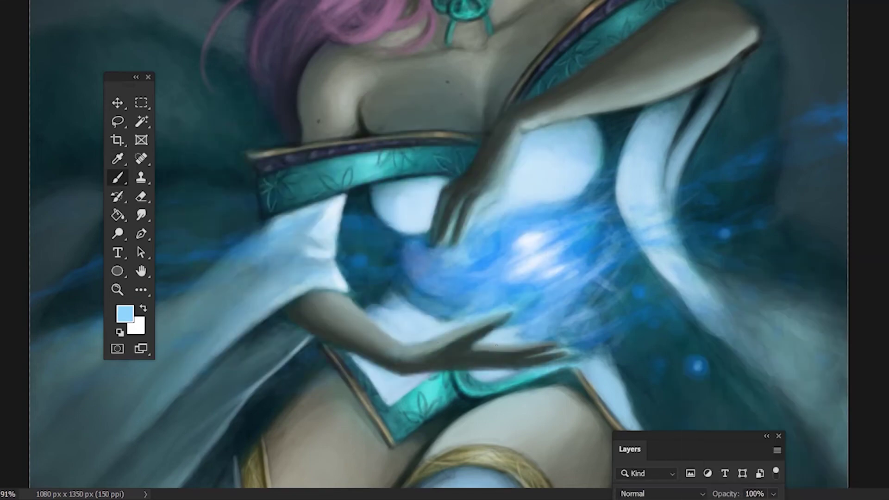
{"action": "left_click", "coordinate": [414, 366], "text": "alt"}
{"action": "right_click", "coordinate": [413, 366]}
{"action": "key", "text": "Return"}
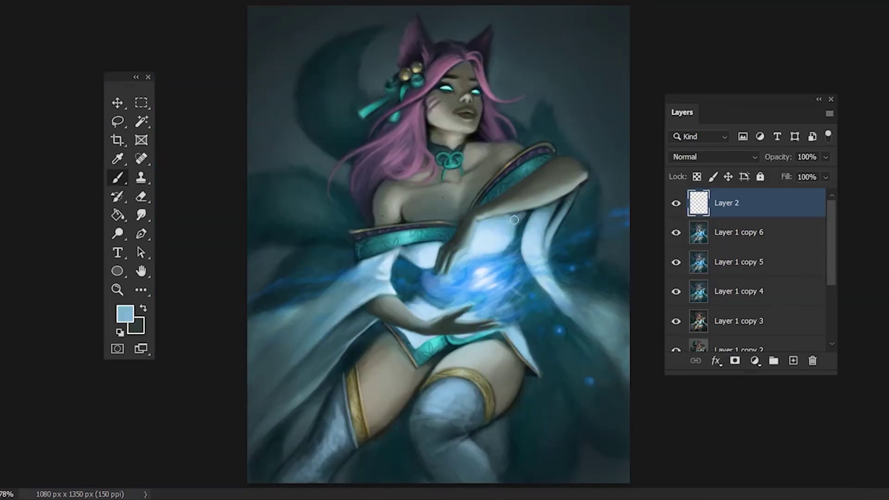
Sample robe teals and blues, then brush a lighter blue highlight along the robe's right edge
{"action": "left_click", "coordinate": [534, 192], "text": "alt"}
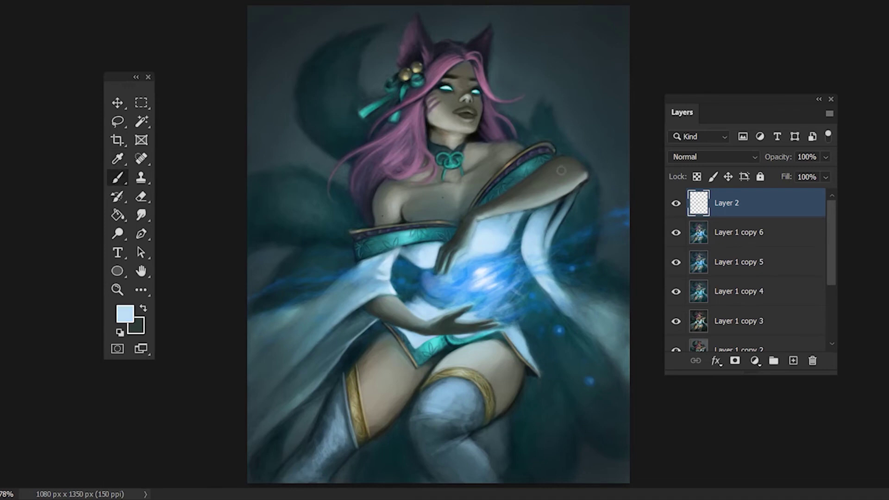
{"action": "left_click", "coordinate": [517, 224], "text": "alt"}
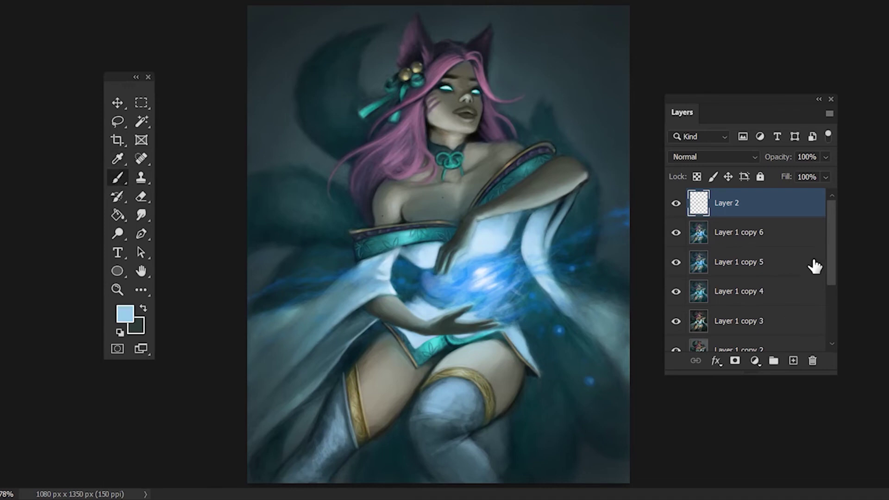
{"action": "left_click", "coordinate": [410, 245], "text": "alt"}
{"action": "left_click", "coordinate": [407, 246], "text": "alt"}
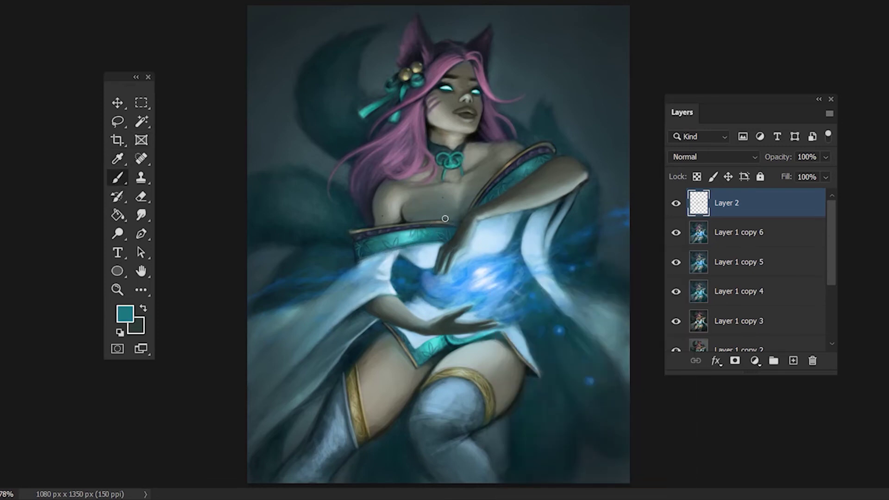
{"action": "left_click", "coordinate": [408, 244], "text": "alt"}
{"action": "left_click", "coordinate": [584, 194], "text": "alt"}
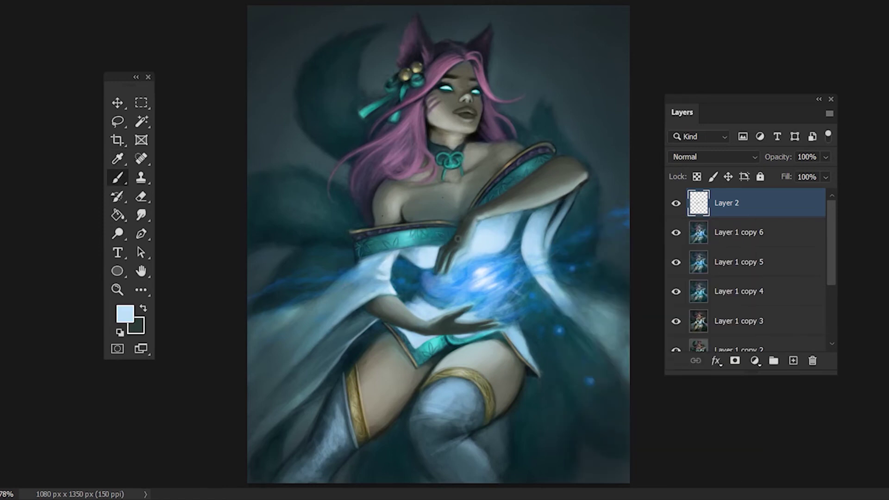
{"action": "left_click", "coordinate": [457, 238], "text": "alt"}
{"action": "left_click", "coordinate": [421, 251], "text": "alt"}
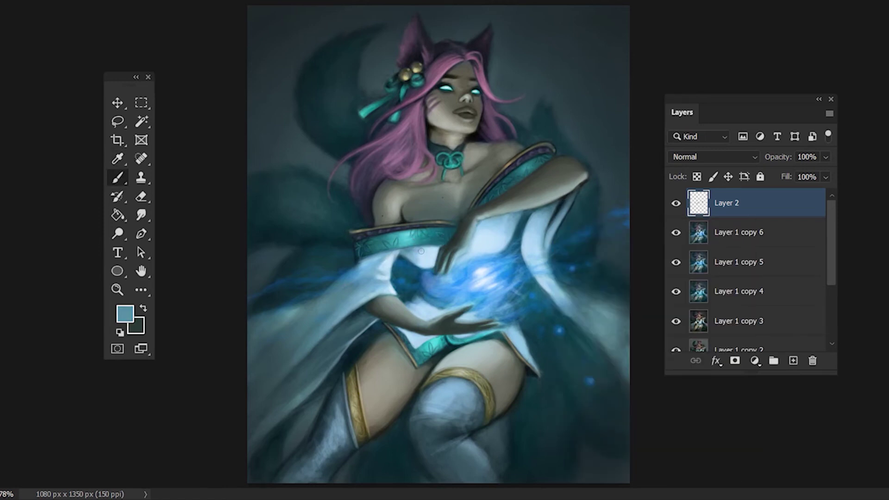
{"action": "left_click", "coordinate": [548, 262], "text": "alt"}
{"action": "mouse_move", "coordinate": [584, 320]}
{"action": "left_mouse_down"}
{"action": "mouse_move", "coordinate": [617, 357]}
{"action": "mouse_move", "coordinate": [589, 312]}
{"action": "mouse_move", "coordinate": [621, 343]}
{"action": "mouse_move", "coordinate": [588, 306]}
{"action": "left_mouse_up"}
Sample blue-greys, reset colours, and load a dark teal from the background
{"action": "left_click", "coordinate": [543, 236], "text": "alt"}
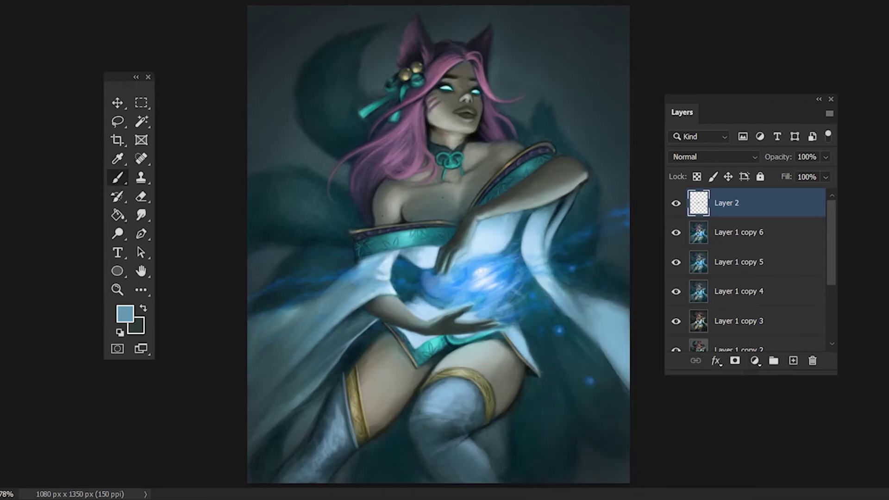
{"action": "left_click", "coordinate": [602, 321], "text": "alt"}
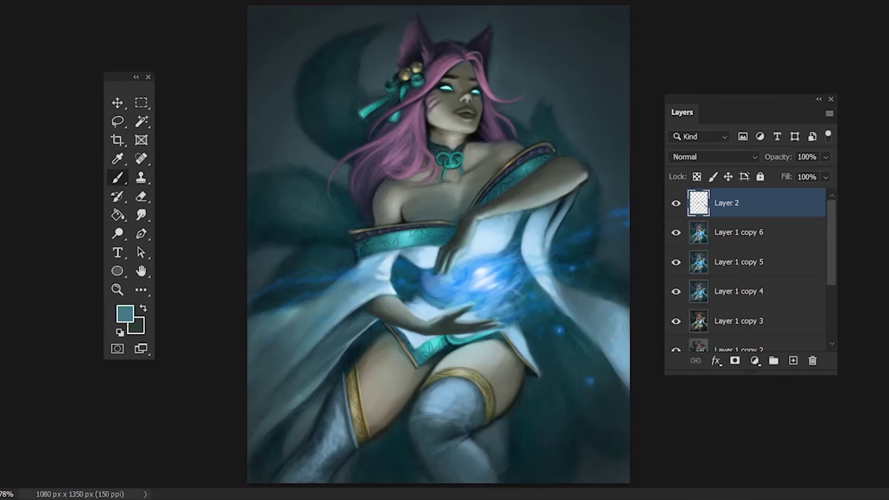
{"action": "key", "text": "d"}
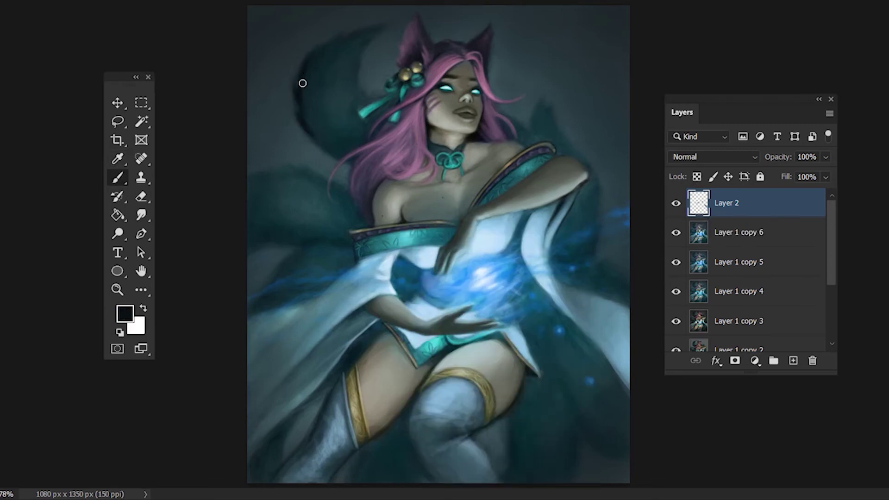
{"action": "right_click", "coordinate": [356, 103]}
{"action": "key", "text": "Escape"}
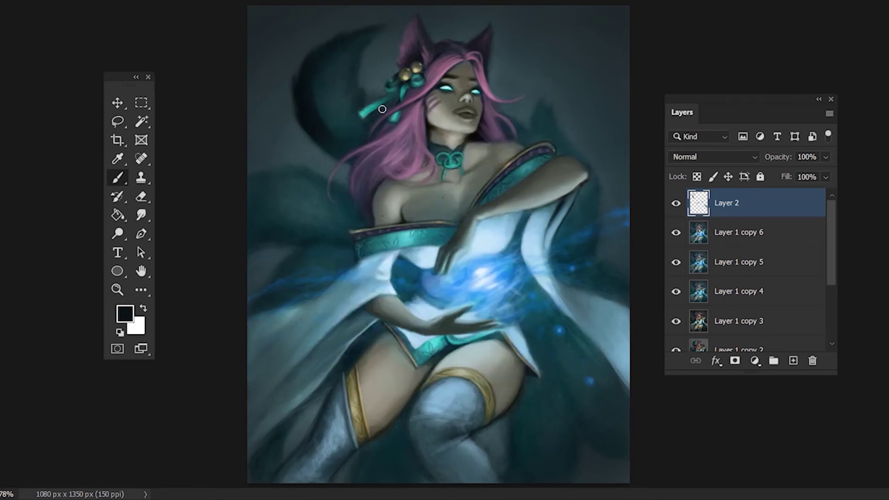
{"action": "left_click", "coordinate": [330, 135], "text": "alt"}
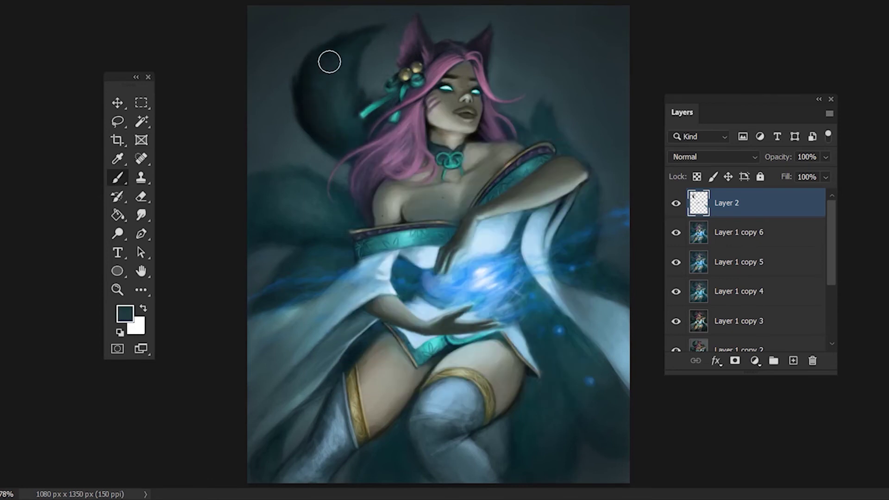
Resize the brush to a medium size and paint dark shading across the lower-left fabric
{"action": "key", "text": "d"}
{"action": "right_click", "coordinate": [381, 162]}
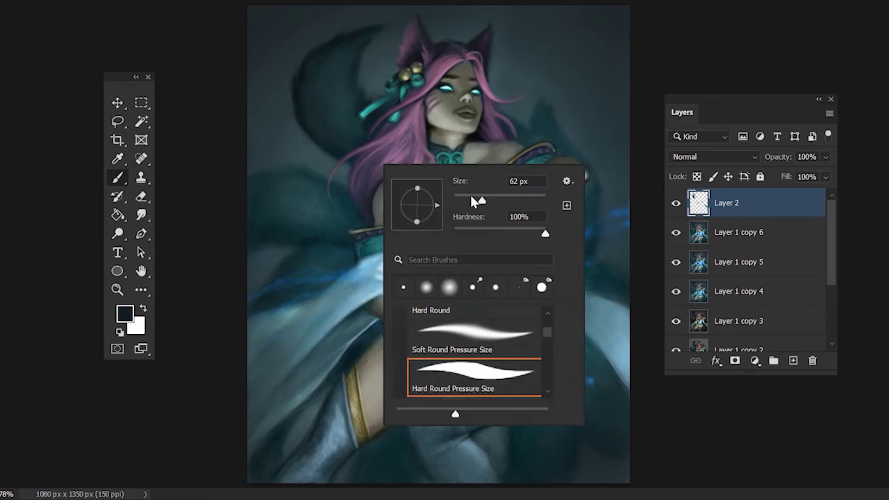
{"action": "key", "text": "Escape"}
{"action": "left_click", "coordinate": [254, 223], "text": "alt"}
{"action": "right_click", "coordinate": [368, 197]}
{"action": "key", "text": "Escape"}
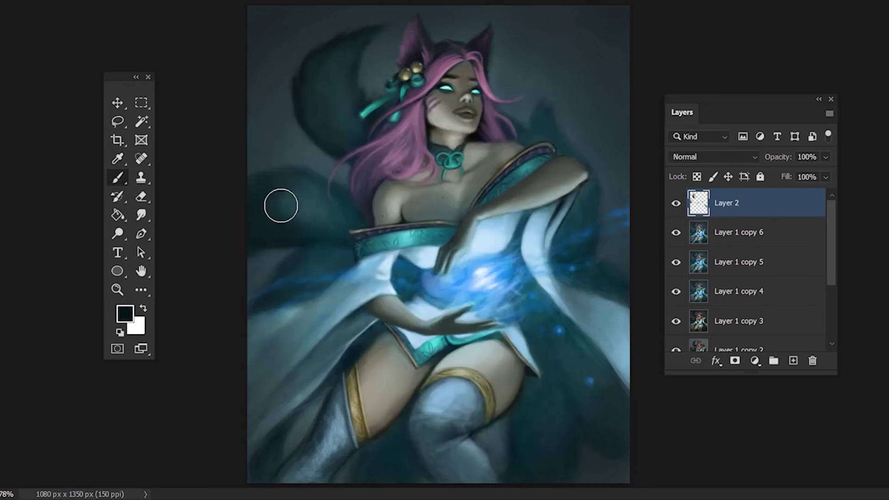
{"action": "key", "text": "bracketleft"}
{"action": "key", "text": "bracketleft"}
{"action": "key", "text": "bracketleft"}
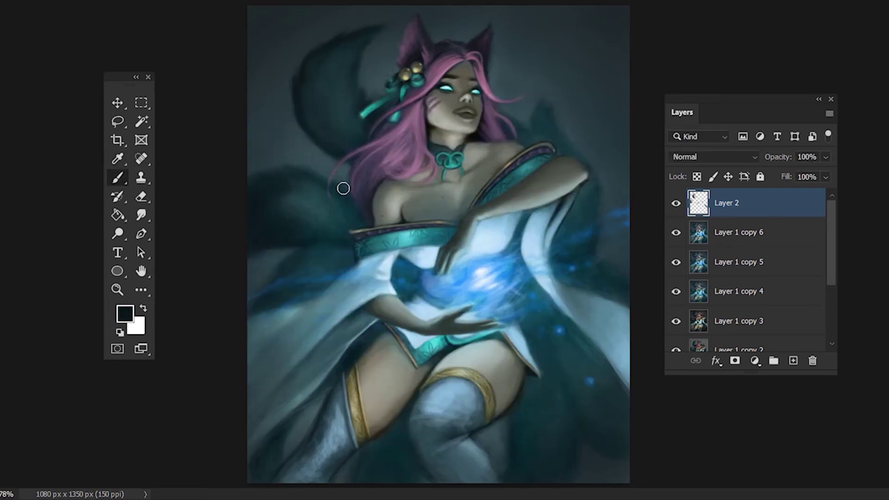
{"action": "key", "text": "bracketright"}
{"action": "key", "text": "bracketright"}
{"action": "key", "text": "bracketright"}
{"action": "key", "text": "bracketright"}
{"action": "right_click", "coordinate": [422, 182]}
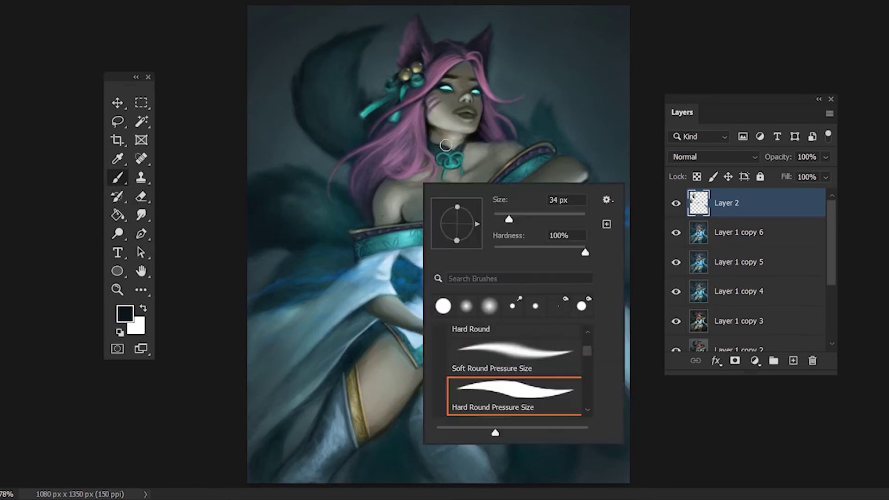
{"action": "key", "text": "Escape"}
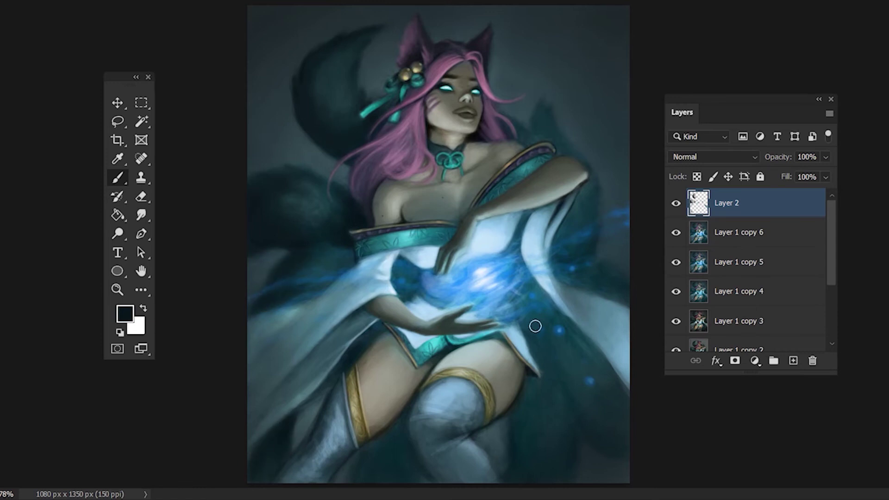
{"action": "mouse_move", "coordinate": [335, 363]}
{"action": "left_mouse_down"}
{"action": "mouse_move", "coordinate": [316, 410]}
{"action": "mouse_move", "coordinate": [387, 435]}
{"action": "left_mouse_up"}
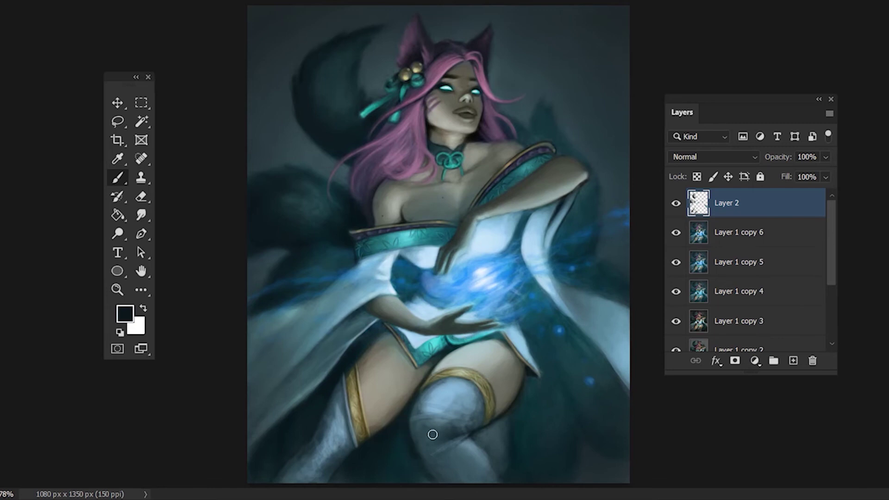
Sample a lighter blue and brighten the upper knee of the white stocking
{"action": "left_click", "coordinate": [456, 446], "text": "alt"}
{"action": "right_click", "coordinate": [550, 348]}
{"action": "key", "text": "Escape"}
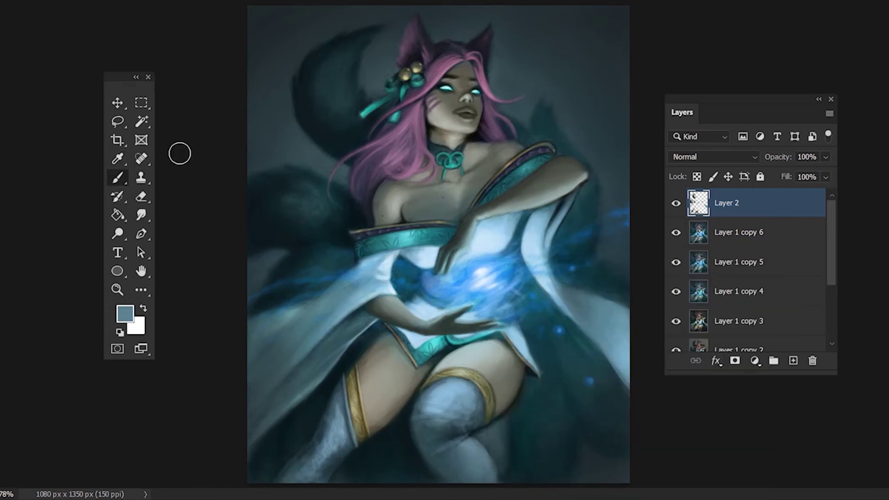
{"action": "left_click", "coordinate": [319, 463], "text": "alt"}
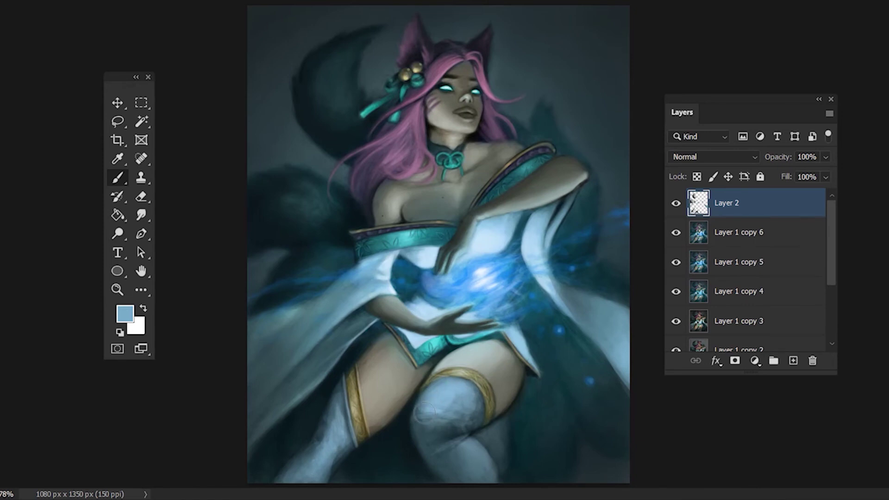
{"action": "left_click", "coordinate": [464, 382], "text": "alt"}
{"action": "right_click", "coordinate": [538, 287]}
{"action": "left_click_drag", "start_coordinate": [442, 403], "coordinate": [460, 398]}
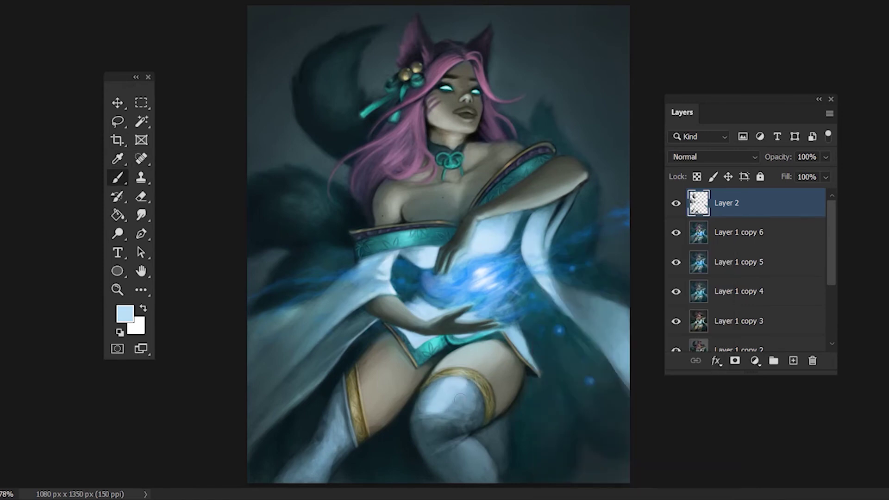
Sample dark teal and deepen shadows along the stocking's left edge and beside the raised elbow
{"action": "left_click", "coordinate": [340, 431], "text": "alt"}
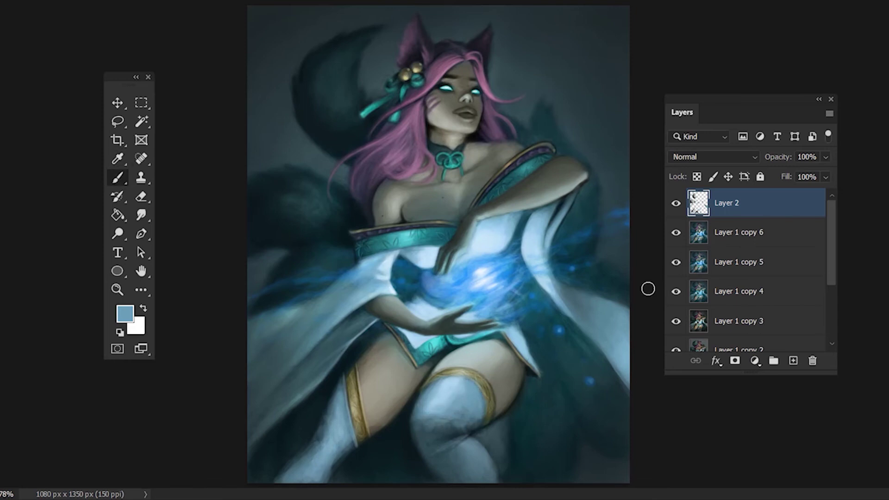
{"action": "left_click", "coordinate": [575, 295], "text": "alt"}
{"action": "left_click", "coordinate": [450, 430], "text": "alt"}
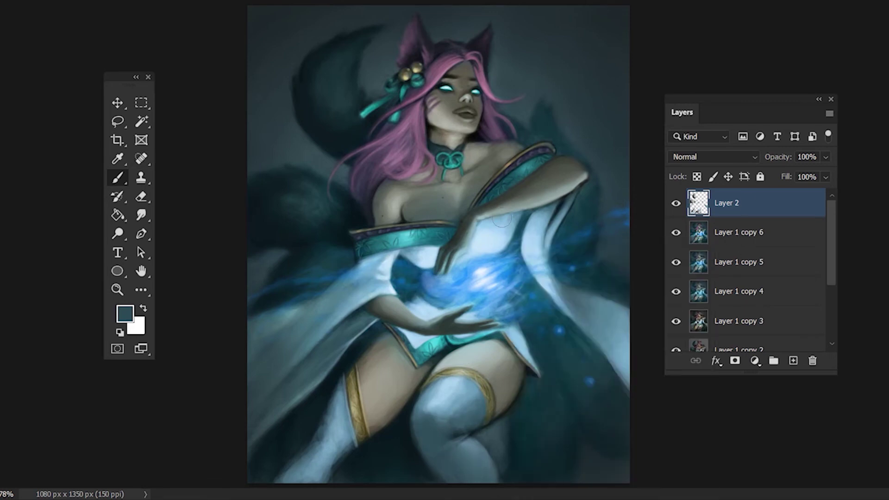
{"action": "left_click", "coordinate": [470, 252], "text": "alt"}
{"action": "left_click", "coordinate": [326, 416], "text": "alt"}
{"action": "mouse_move", "coordinate": [327, 417]}
{"action": "left_mouse_down"}
{"action": "mouse_move", "coordinate": [333, 452]}
{"action": "mouse_move", "coordinate": [340, 407]}
{"action": "left_mouse_up"}
{"action": "left_click", "coordinate": [343, 431], "text": "alt"}
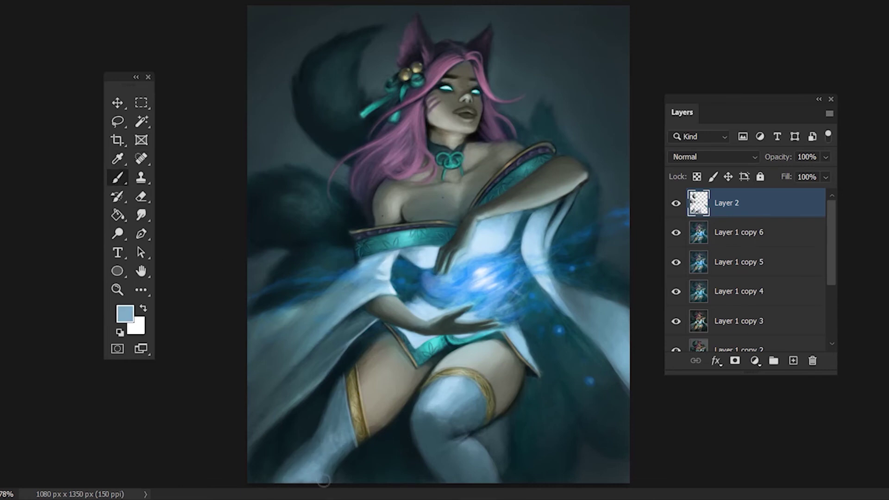
{"action": "left_click", "coordinate": [559, 279], "text": "alt"}
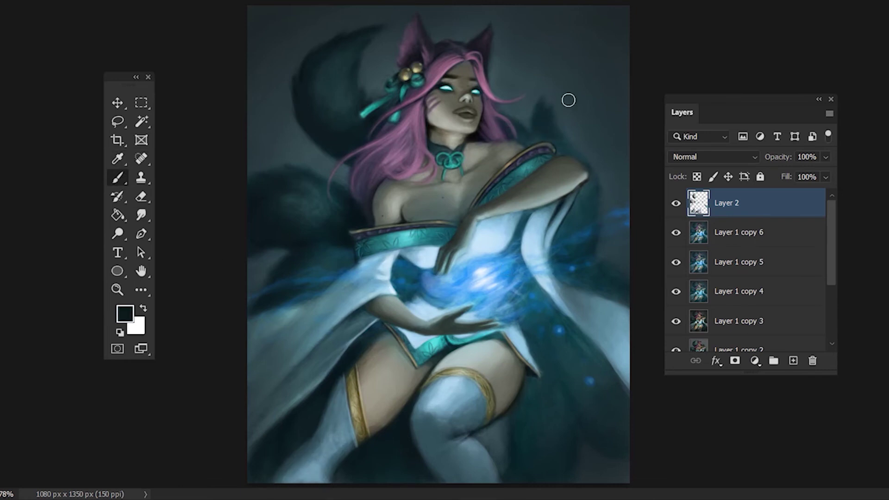
{"action": "left_click_drag", "start_coordinate": [590, 186], "coordinate": [560, 236]}
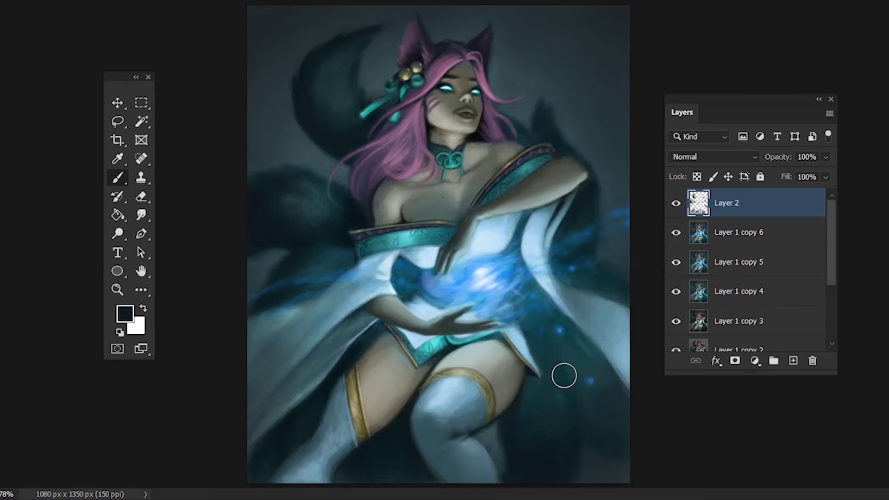
Sample muted teal and near-black colours and shrink the brush
{"action": "key", "text": "i"}
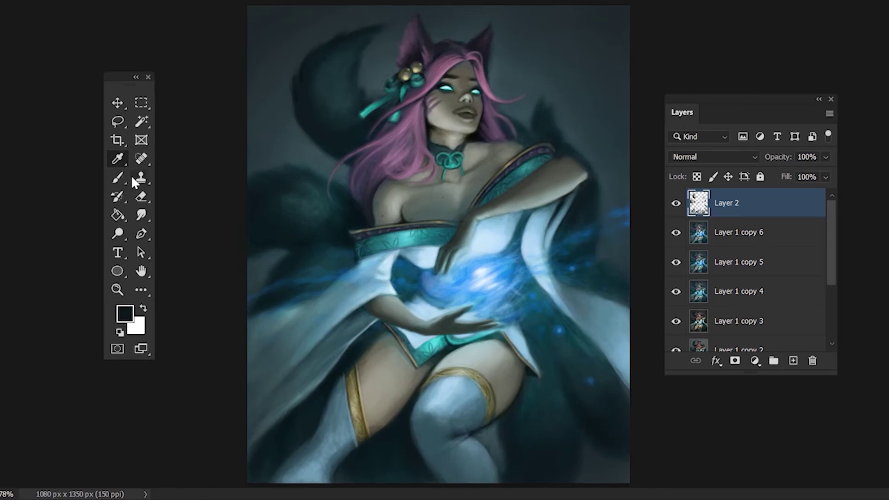
{"action": "key", "text": "b"}
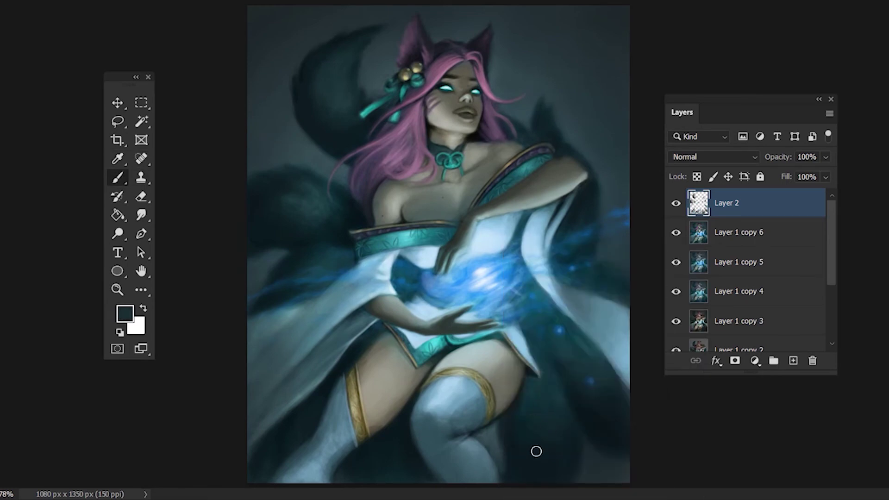
{"action": "left_click", "coordinate": [307, 188], "text": "alt"}
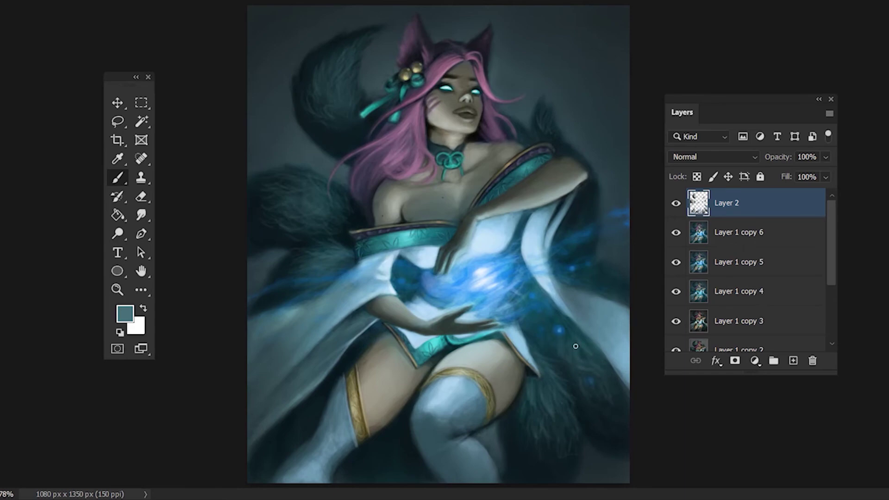
{"action": "left_click", "coordinate": [125, 314]}
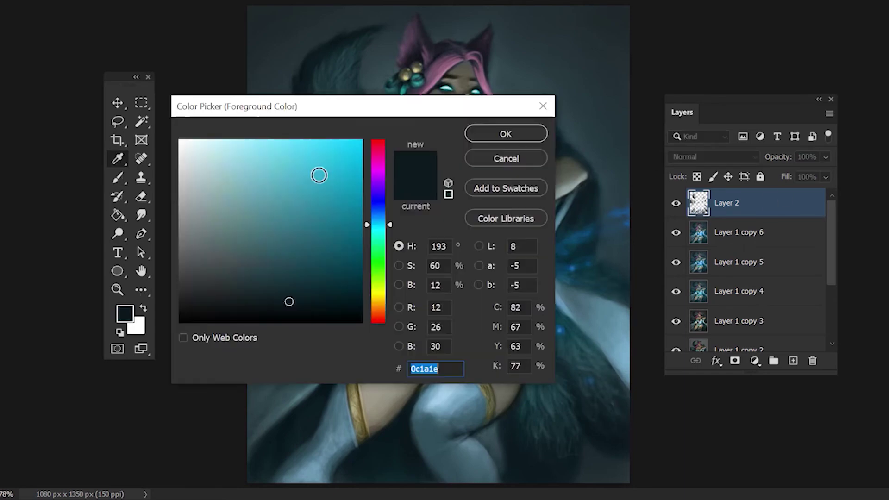
{"action": "key", "text": "Return"}
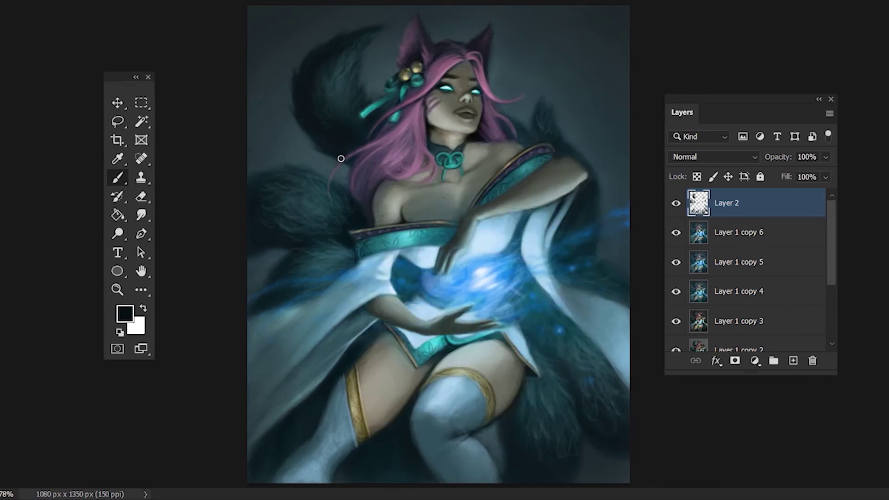
{"action": "left_click", "coordinate": [267, 33], "text": "alt"}
{"action": "left_click", "coordinate": [538, 115], "text": "alt"}
{"action": "key", "text": "bracketleft"}
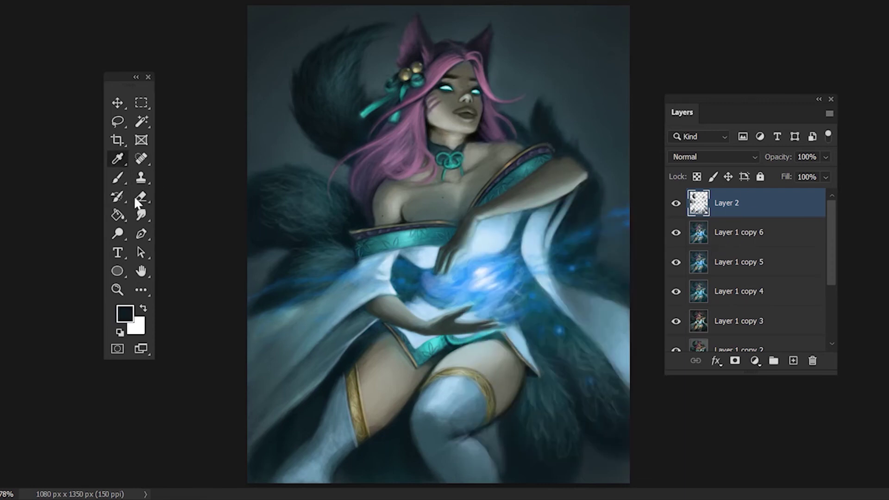
Pick dark teal and near-black again, then delete Layer 2 and add a fresh empty layer
{"action": "key", "text": "e"}
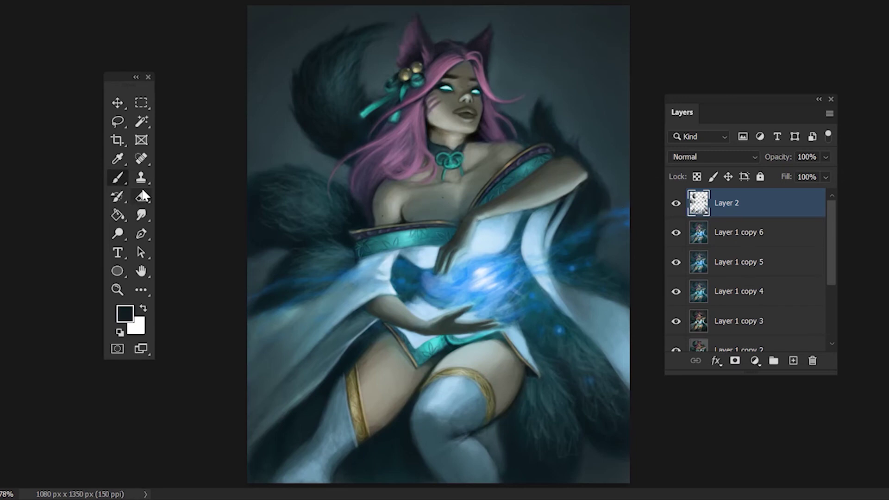
{"action": "key", "text": "b"}
{"action": "left_click", "coordinate": [584, 143], "text": "alt"}
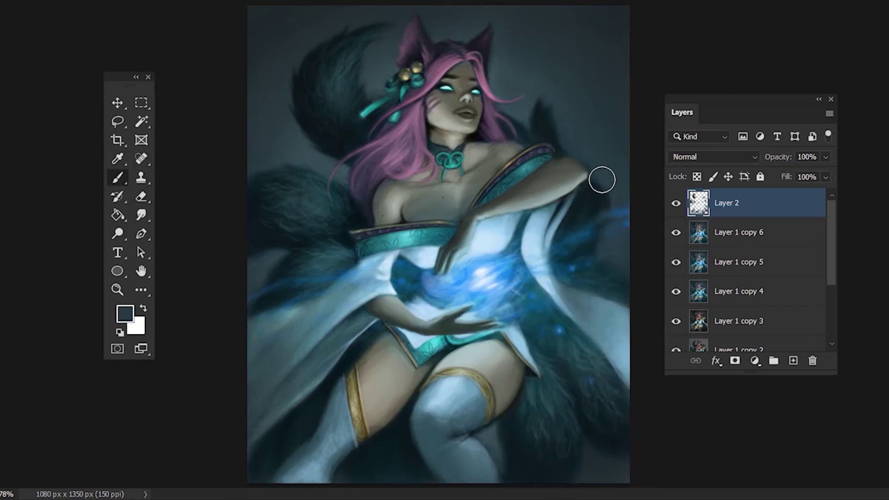
{"action": "key", "text": "e"}
{"action": "key", "text": "b"}
{"action": "left_click", "coordinate": [557, 140], "text": "alt"}
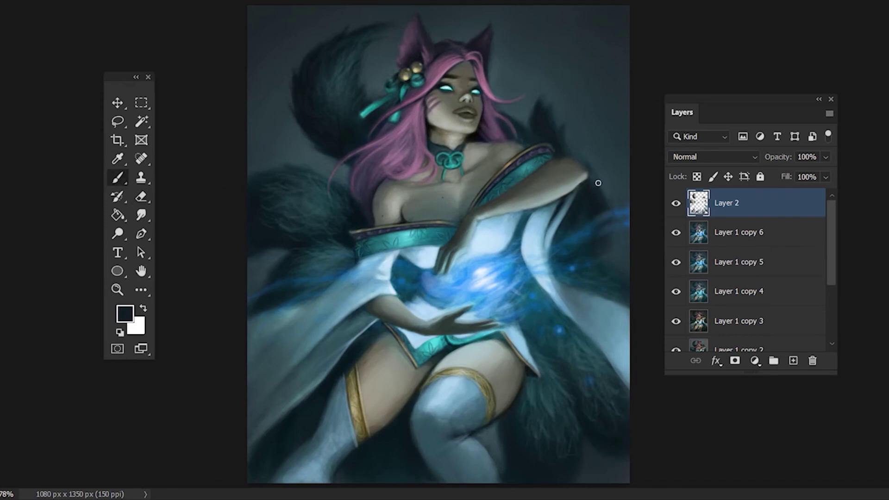
{"action": "left_click", "coordinate": [585, 137], "text": "alt"}
{"action": "left_click", "coordinate": [268, 213], "text": "alt"}
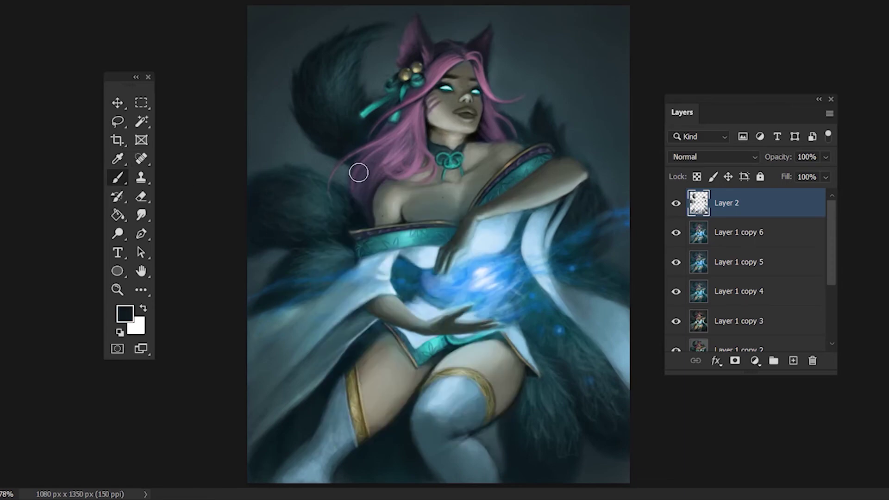
{"action": "key", "text": "Delete"}
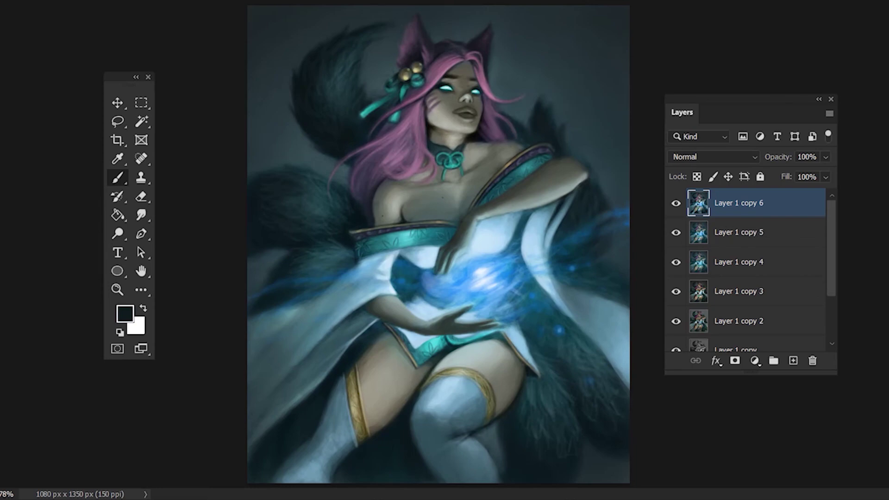
{"action": "key", "text": "ctrl+shift+alt+n"}
Paint a faint teal stroke and pink patterns along the left and right kimono sleeves
{"action": "left_click", "coordinate": [366, 243], "text": "alt"}
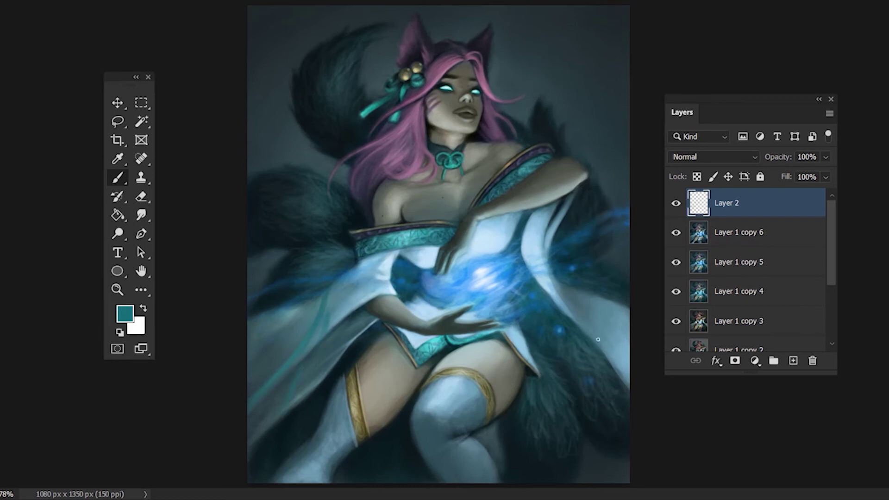
{"action": "left_click_drag", "start_coordinate": [598, 340], "coordinate": [591, 321]}
{"action": "left_click", "coordinate": [348, 233], "text": "alt"}
{"action": "right_click", "coordinate": [357, 239]}
{"action": "key", "text": "Escape"}
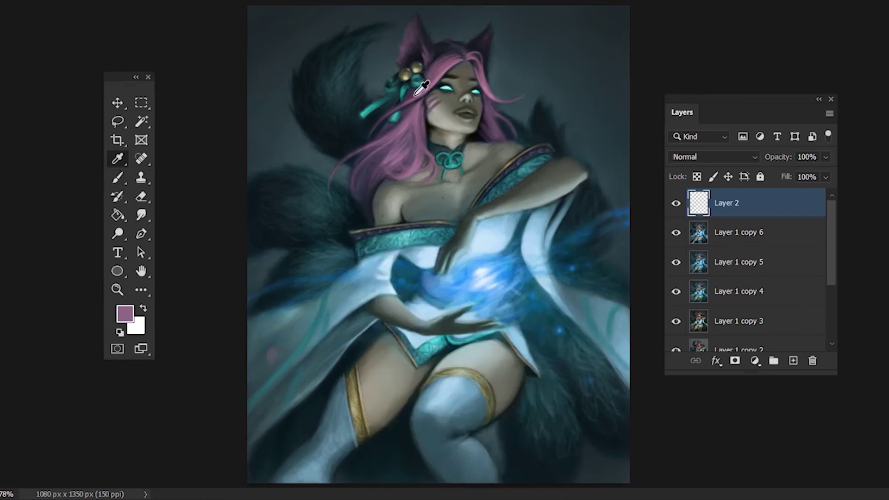
{"action": "right_click", "coordinate": [352, 240]}
{"action": "key", "text": "Escape"}
{"action": "key", "text": "]"}
{"action": "mouse_move", "coordinate": [255, 335]}
{"action": "left_mouse_down"}
{"action": "mouse_move", "coordinate": [256, 408]}
{"action": "mouse_move", "coordinate": [258, 380]}
{"action": "left_mouse_up"}
{"action": "mouse_move", "coordinate": [623, 324]}
{"action": "left_mouse_down"}
{"action": "mouse_move", "coordinate": [625, 371]}
{"action": "mouse_move", "coordinate": [602, 315]}
{"action": "left_mouse_up"}
Sample magenta, dark purple and teal tones from the painting for the sleeve patterns
{"action": "left_click", "coordinate": [602, 319], "text": "alt"}
{"action": "left_click", "coordinate": [327, 163], "text": "alt"}
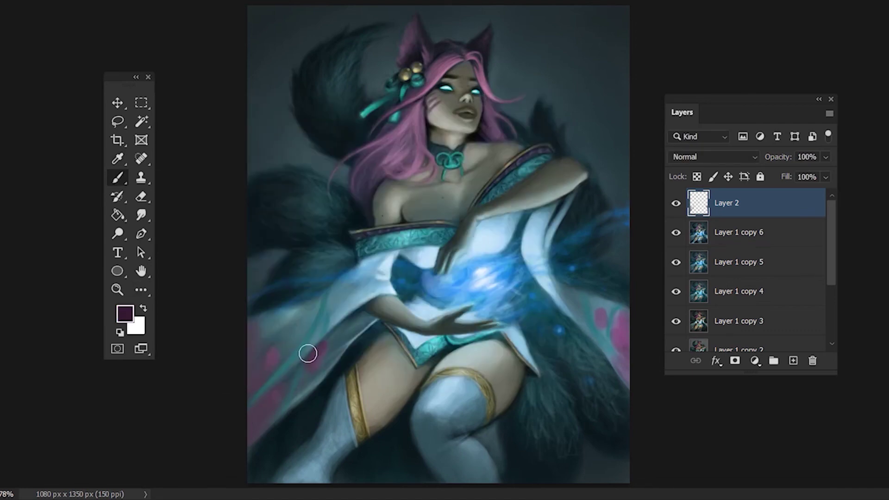
{"action": "key", "text": "e"}
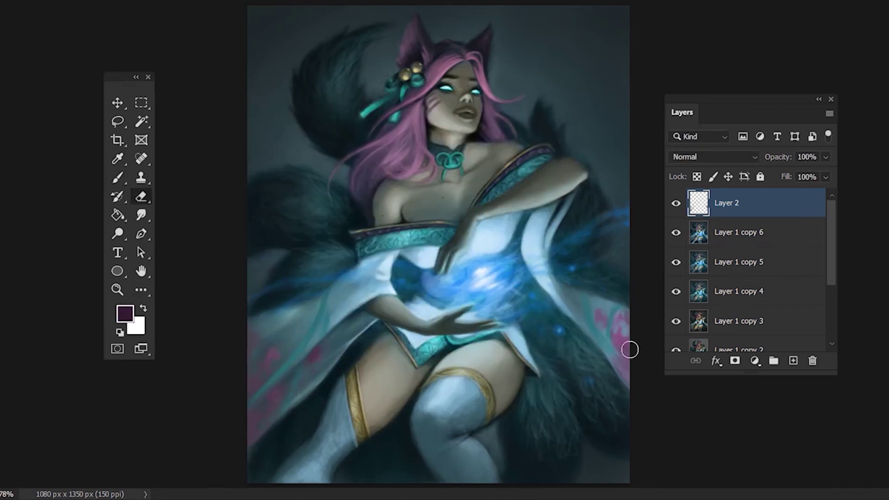
{"action": "key", "text": "b"}
{"action": "left_click", "coordinate": [274, 357], "text": "alt"}
{"action": "left_click", "coordinate": [428, 62], "text": "alt"}
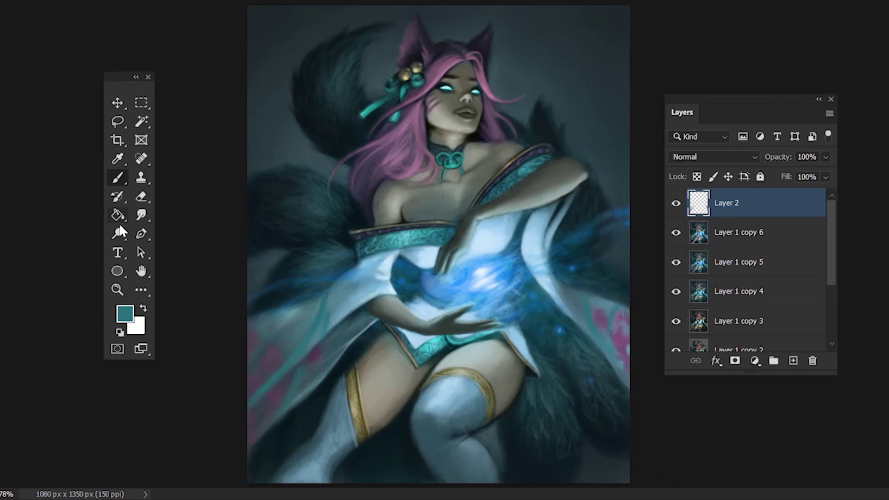
{"action": "left_click", "coordinate": [493, 101], "text": "alt"}
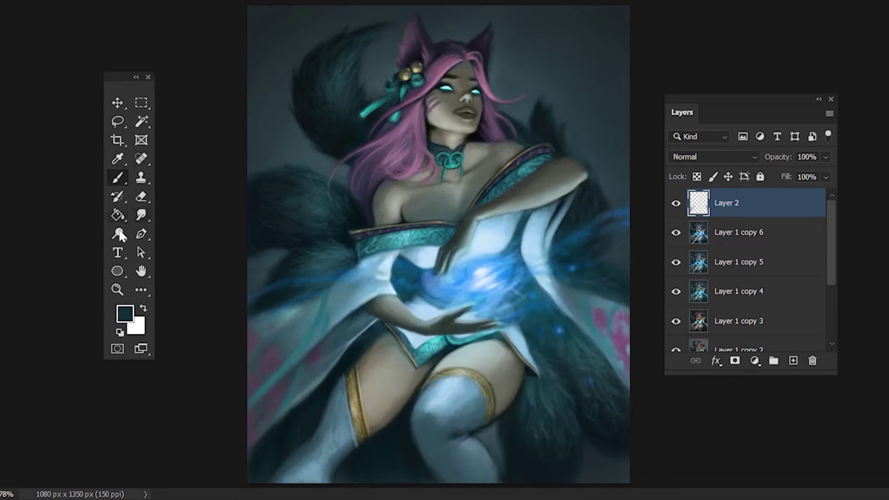
Merge the new strokes down, undo to restore Layer 2, and pick finer purple and mauve tones
{"action": "key", "text": "o"}
{"action": "key", "text": "ctrl+e"}
{"action": "key", "text": "e"}
{"action": "key", "text": "ctrl+z"}
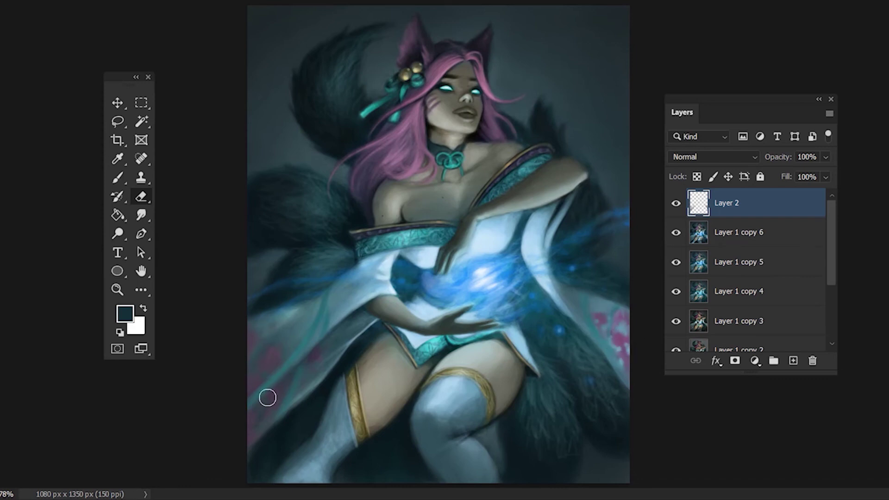
{"action": "key", "text": "b"}
{"action": "left_click", "coordinate": [276, 356], "text": "alt"}
{"action": "key", "text": "bracketleft"}
{"action": "key", "text": "bracketleft"}
{"action": "key", "text": "bracketleft"}
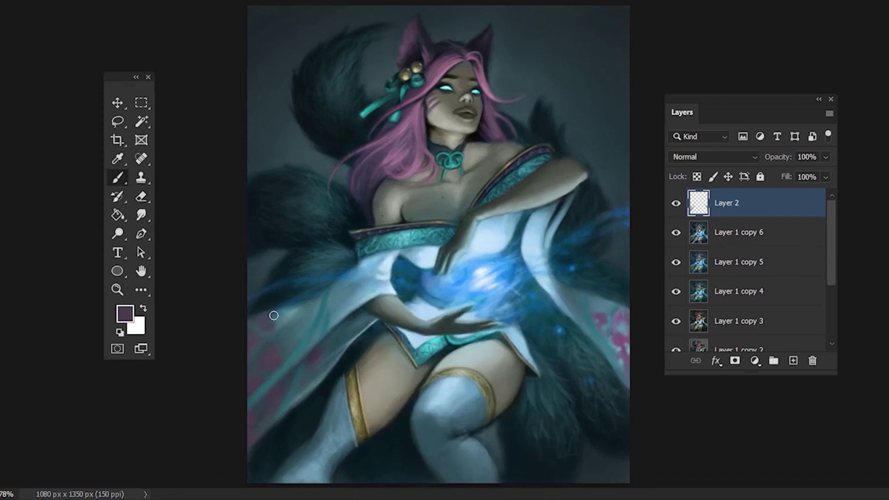
{"action": "left_click", "coordinate": [599, 309], "text": "alt"}
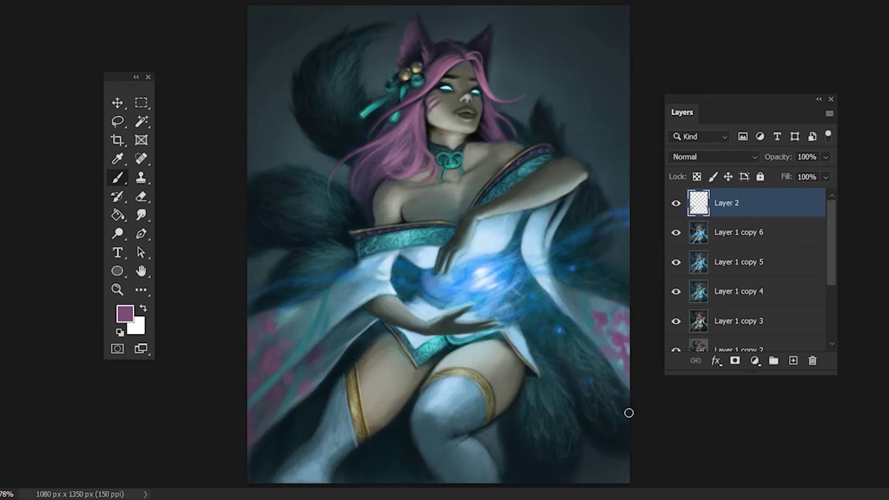
Stamp a merged copy, discard the extras, and add a new blank layer zoomed on the hands
{"action": "key", "text": "Delete"}
{"action": "key", "text": "e"}
{"action": "key", "text": "ctrl+j"}
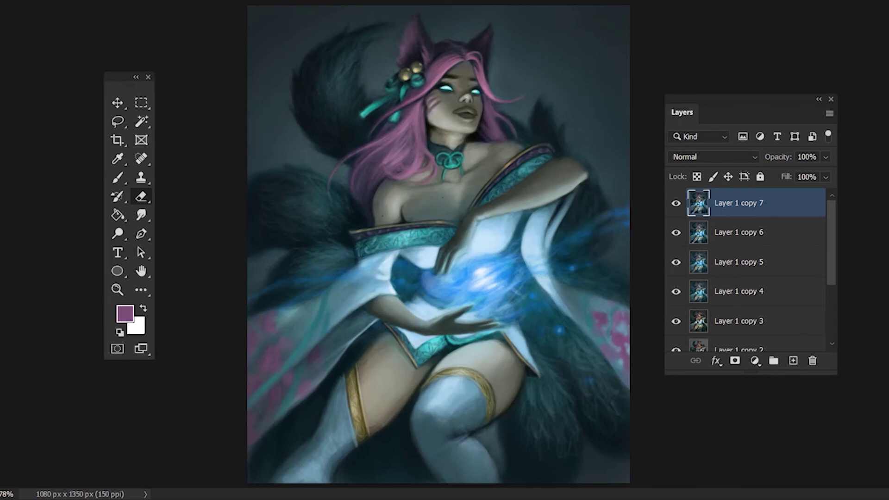
{"action": "key", "text": "o"}
{"action": "right_click", "coordinate": [308, 202]}
{"action": "key", "text": "Escape"}
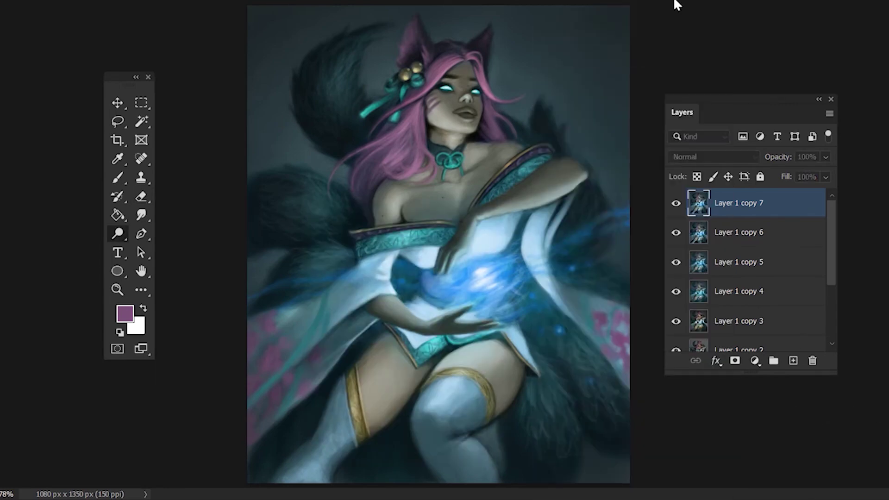
{"action": "key", "text": "ctrl+j"}
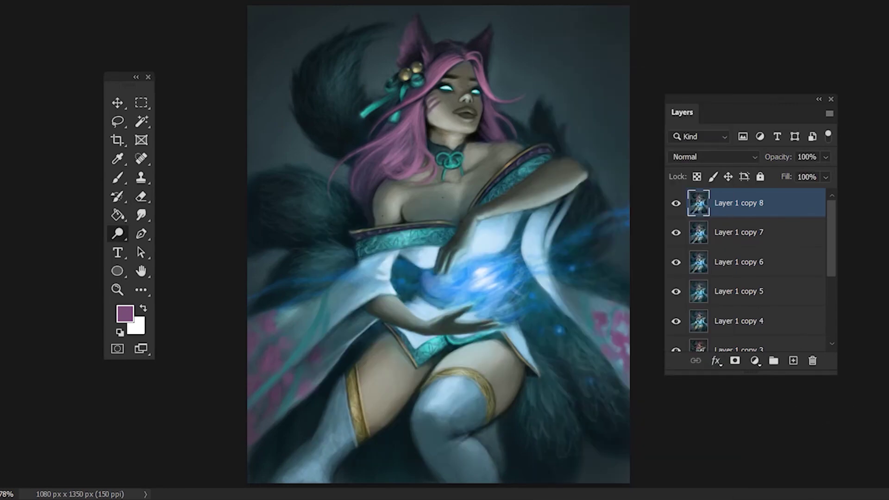
{"action": "key", "text": "Delete"}
{"action": "key", "text": "Delete"}
{"action": "key", "text": "e"}
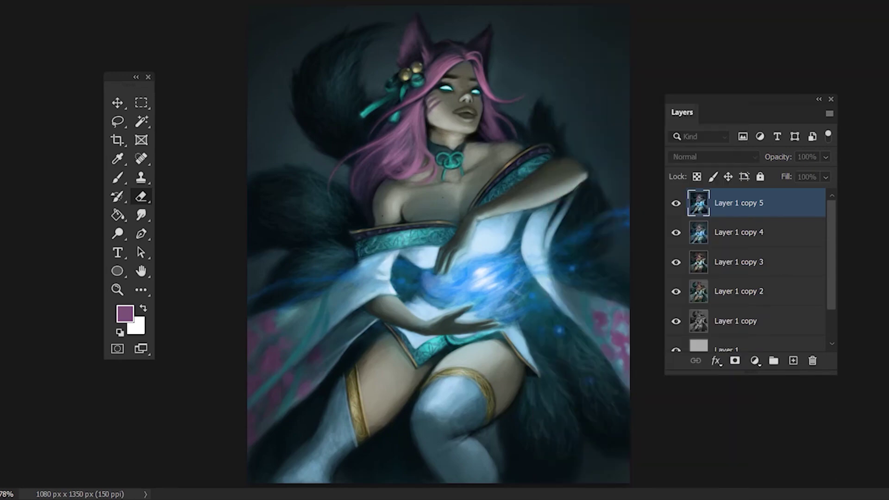
{"action": "key", "text": "ctrl+minus"}
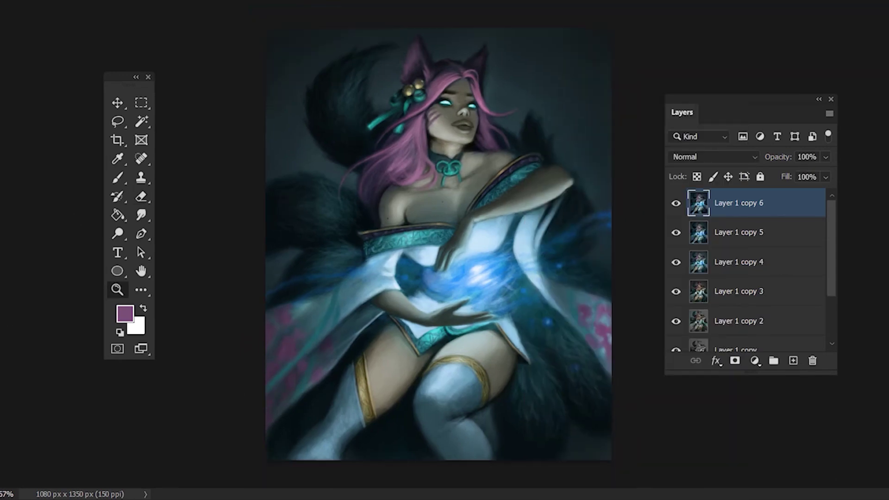
{"action": "key", "text": "ctrl+shift+alt+n"}
{"action": "key", "text": "ctrl+plus"}
{"action": "key", "text": "ctrl+plus"}
Zoom in on the hands and pick light pink and light cyan tones for the fingernails
{"action": "key", "text": "b"}
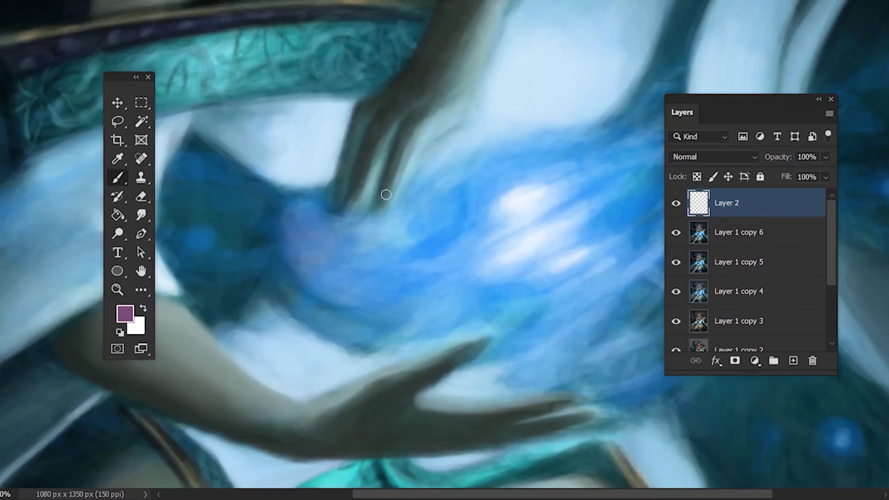
{"action": "key", "text": "ctrl+plus"}
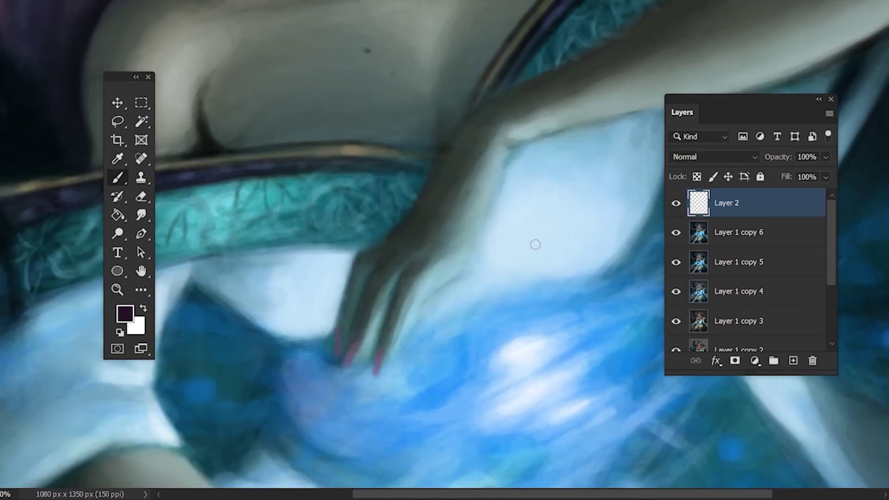
{"action": "left_click", "coordinate": [372, 336], "text": "alt"}
{"action": "scroll", "coordinate": [484, 238], "scroll_direction": "down", "scroll_amount": 2}
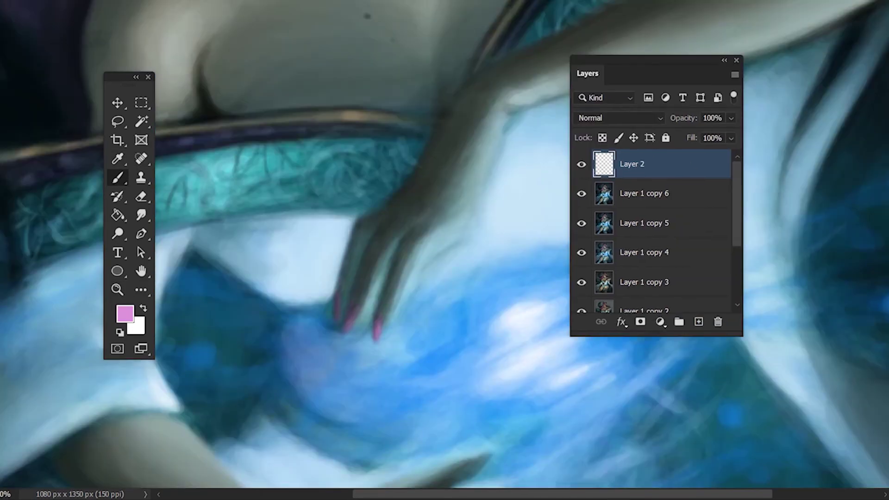
{"action": "scroll", "coordinate": [484, 239], "scroll_direction": "down", "scroll_amount": 8}
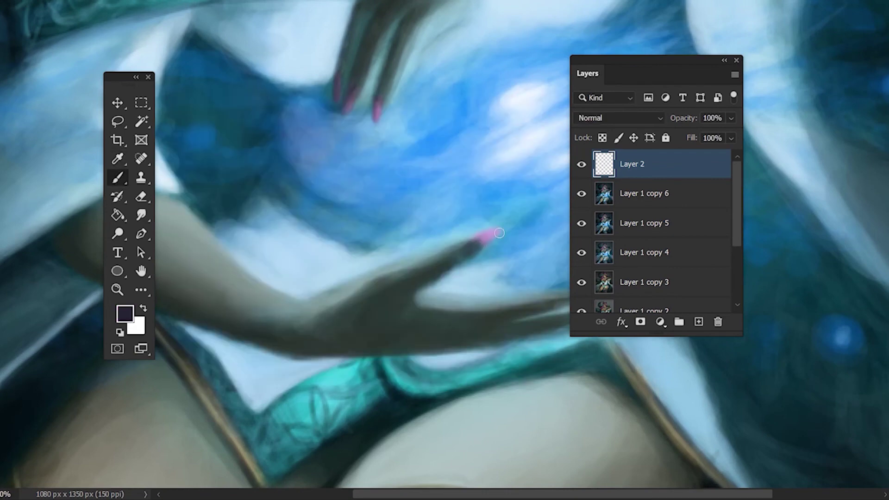
{"action": "left_click_drag", "start_coordinate": [648, 73], "coordinate": [762, 118]}
{"action": "left_click", "coordinate": [570, 302], "text": "alt"}
{"action": "left_click", "coordinate": [585, 289], "text": "alt"}
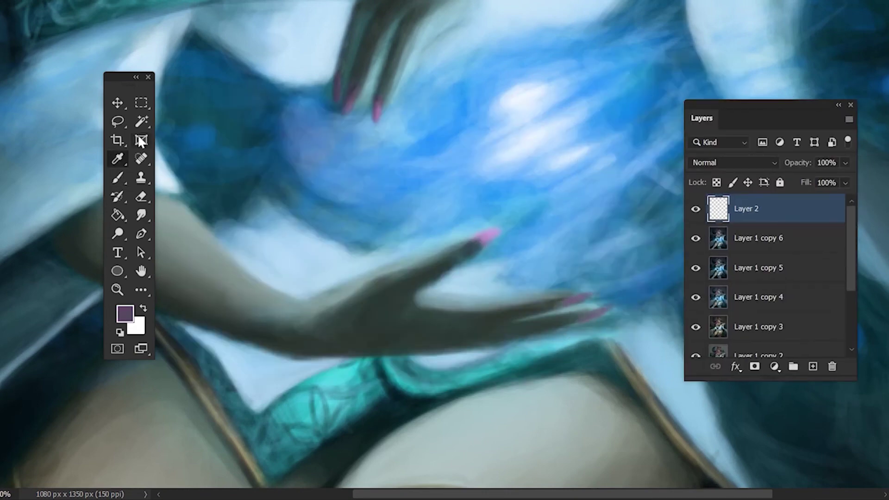
{"action": "left_click", "coordinate": [125, 314]}
{"action": "left_click", "coordinate": [468, 134]}
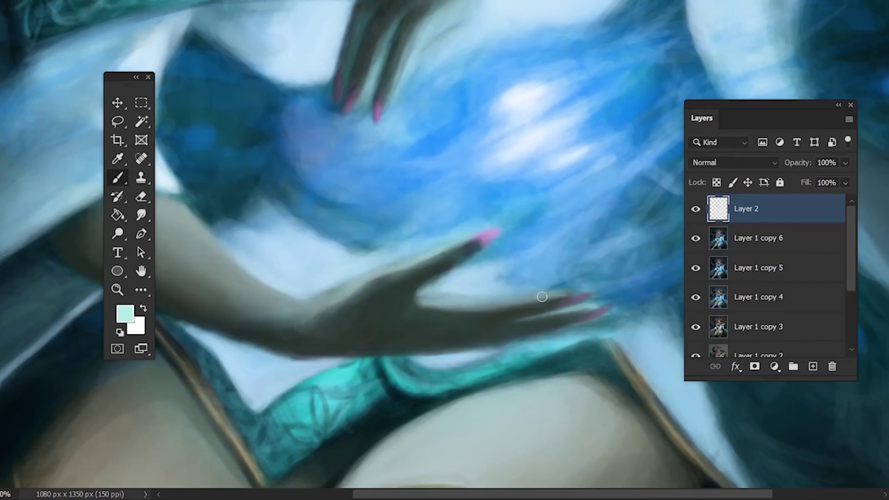
{"action": "left_click", "coordinate": [527, 329], "text": "alt"}
Fit the painting on screen and add a merged top layer for Dodge brightening
{"action": "key", "text": "z"}
{"action": "right_click", "coordinate": [328, 224]}
{"action": "left_click", "coordinate": [363, 231]}
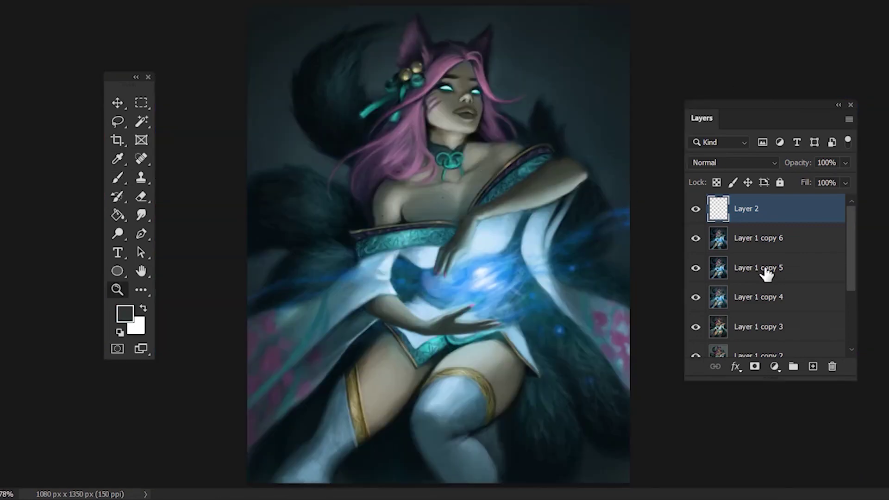
{"action": "key", "text": "ctrl+shift+alt+n"}
{"action": "key", "text": "o"}
{"action": "right_click", "coordinate": [760, 238]}
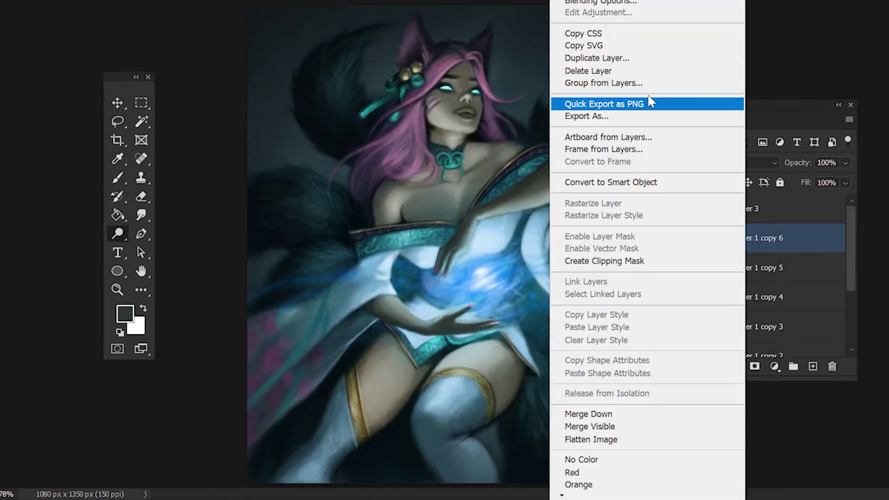
{"action": "left_click", "coordinate": [536, 83]}
{"action": "key", "text": "ctrl+j"}
Dodge-brighten the orb glow between the hands, compare the result, then discard that layer
{"action": "left_click_drag", "start_coordinate": [486, 281], "coordinate": [538, 250]}
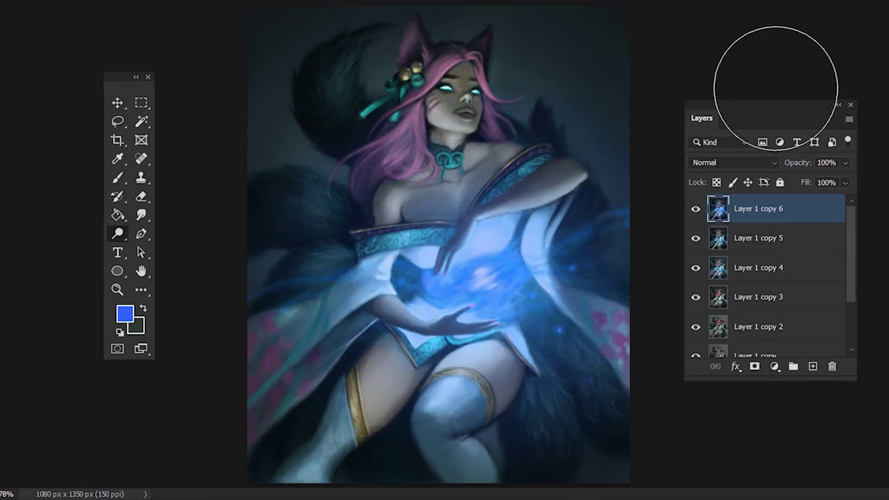
{"action": "left_click", "coordinate": [696, 210]}
{"action": "key", "text": "e"}
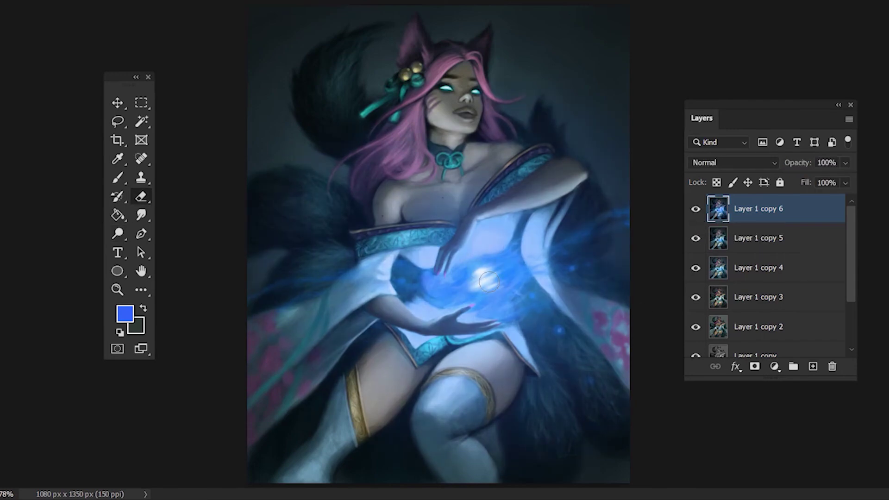
{"action": "mouse_move", "coordinate": [846, 163]}
{"action": "left_mouse_down"}
{"action": "mouse_move", "coordinate": [808, 182]}
{"action": "mouse_move", "coordinate": [817, 174]}
{"action": "left_mouse_up"}
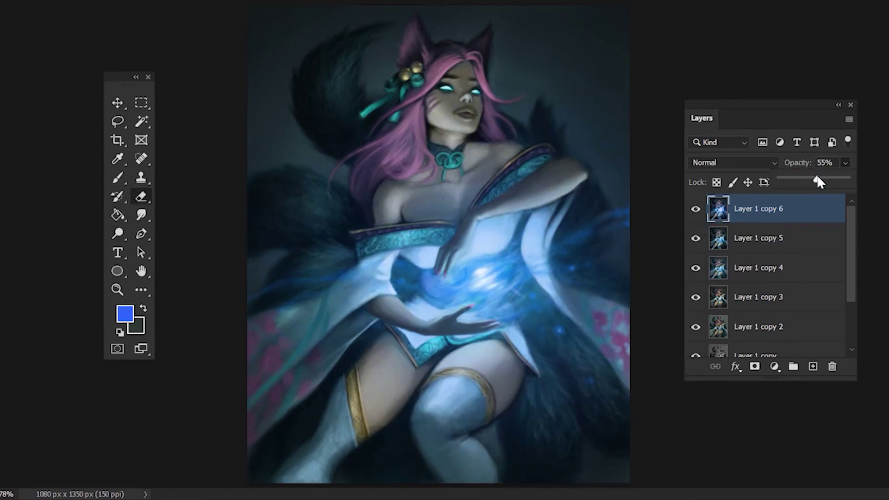
{"action": "key", "text": "Delete"}
Add a new layer and sample muted blue, grey and dark tones near the thigh
{"action": "key", "text": "ctrl+shift+alt+n"}
{"action": "key", "text": "b"}
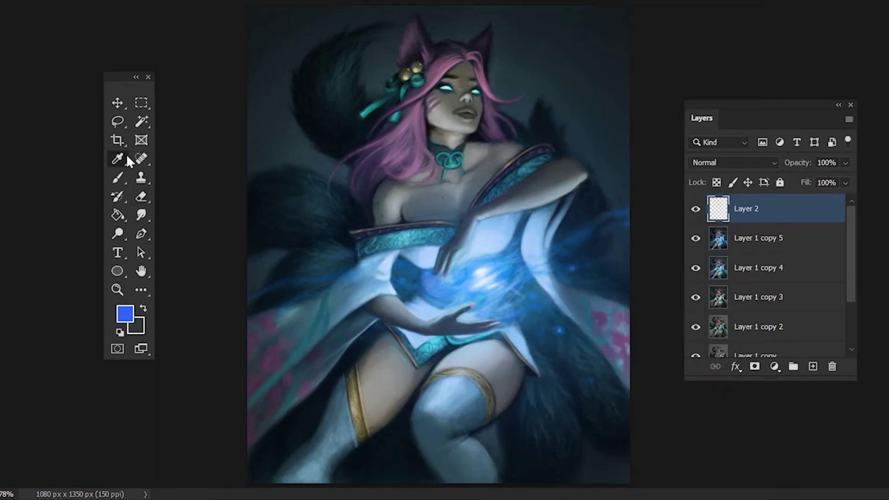
{"action": "left_click", "coordinate": [473, 226], "text": "alt"}
{"action": "right_click", "coordinate": [472, 225]}
{"action": "key", "text": "Return"}
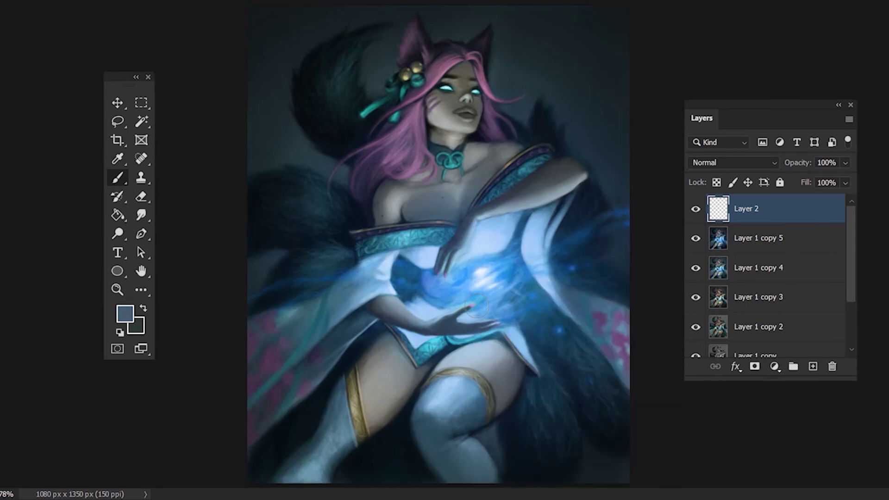
{"action": "left_click", "coordinate": [392, 370], "text": "alt"}
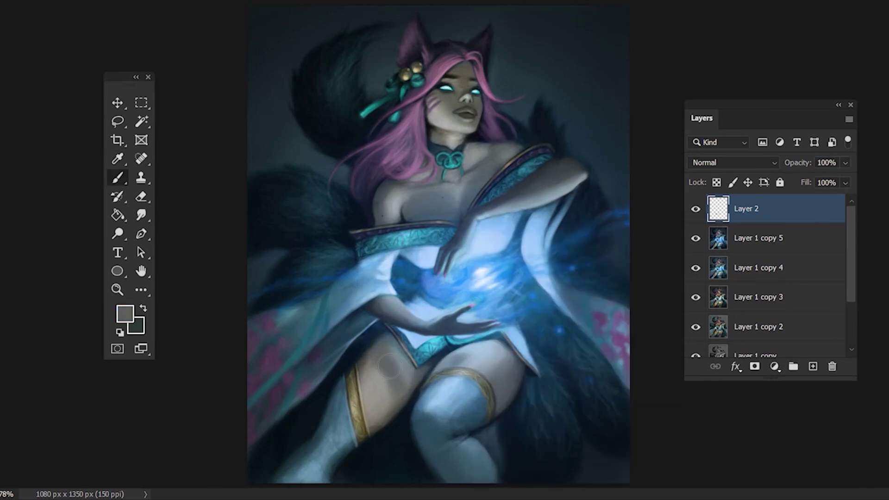
{"action": "left_click", "coordinate": [387, 367], "text": "alt"}
{"action": "left_click", "coordinate": [383, 352], "text": "alt"}
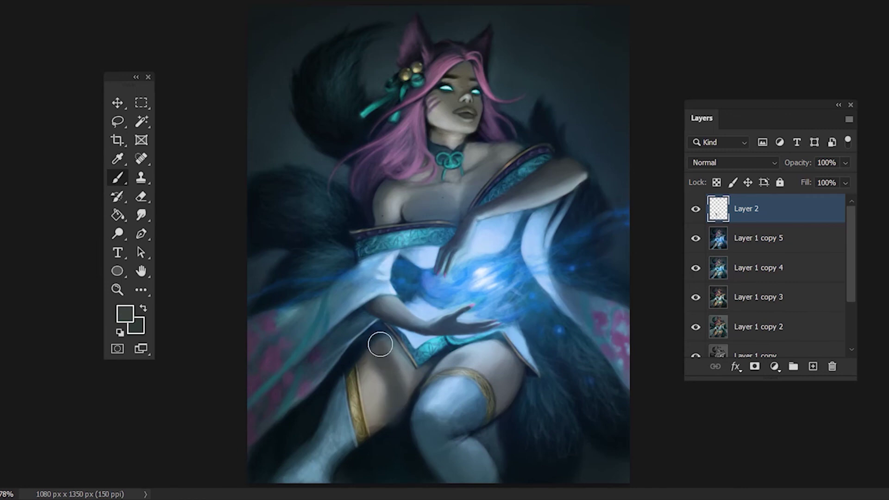
Touch up thigh shading with light blue-grey and dark grey samples, then delete the empty Layer 2
{"action": "key", "text": "e"}
{"action": "right_click", "coordinate": [453, 134]}
{"action": "key", "text": "Return"}
{"action": "key", "text": "b"}
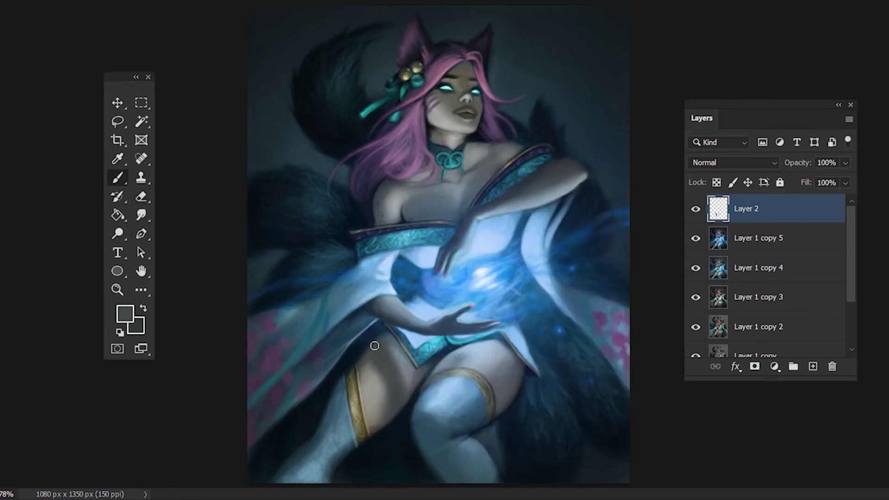
{"action": "key", "text": "e"}
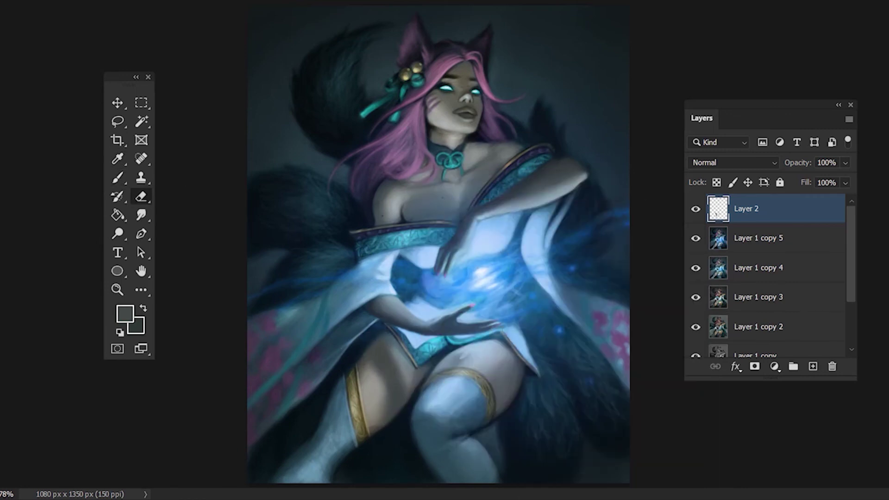
{"action": "key", "text": "b"}
{"action": "left_click", "coordinate": [463, 357], "text": "alt"}
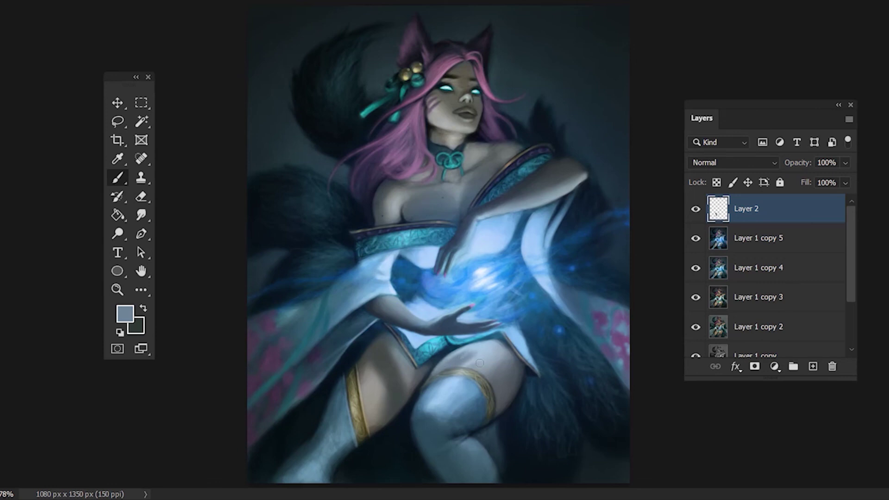
{"action": "key", "text": "e"}
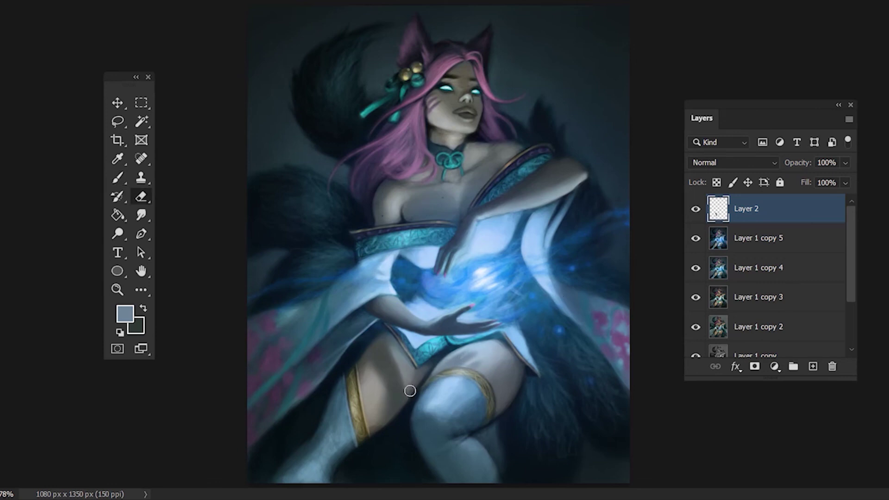
{"action": "key", "text": "b"}
{"action": "left_click", "coordinate": [286, 140], "text": "alt"}
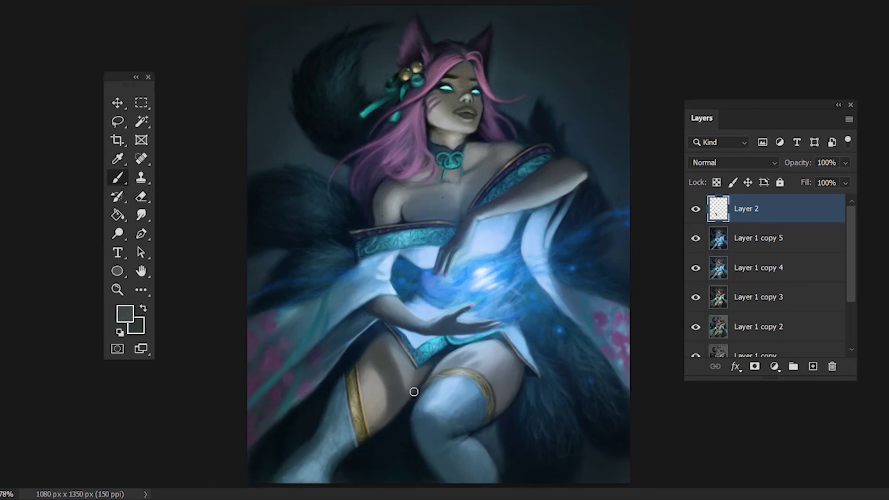
{"action": "left_click", "coordinate": [390, 388], "text": "alt"}
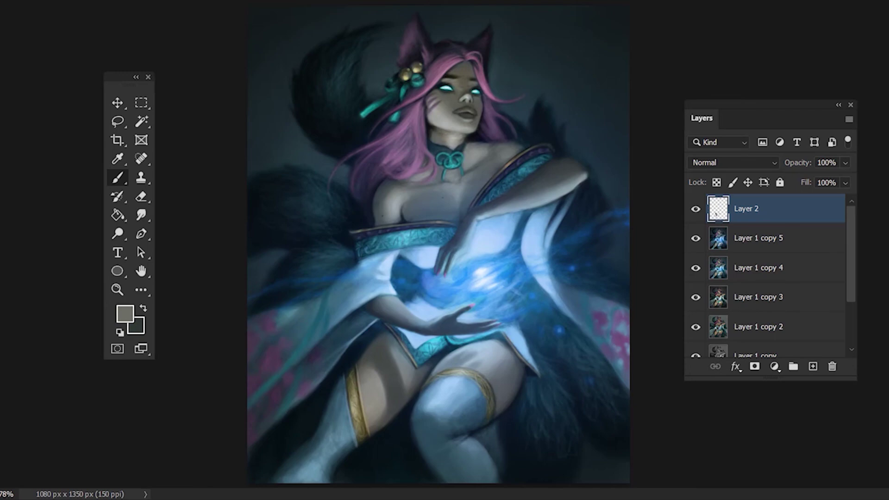
{"action": "right_click", "coordinate": [716, 214]}
{"action": "left_click", "coordinate": [635, 57]}
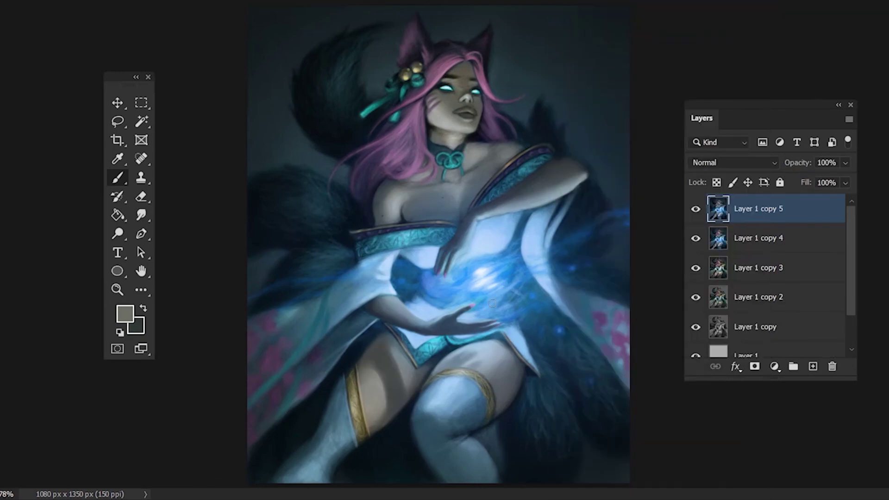
Zoom in on the hands and orb and dodge the lower edge of the arm
{"action": "key", "text": "z"}
{"action": "left_click", "coordinate": [465, 253]}
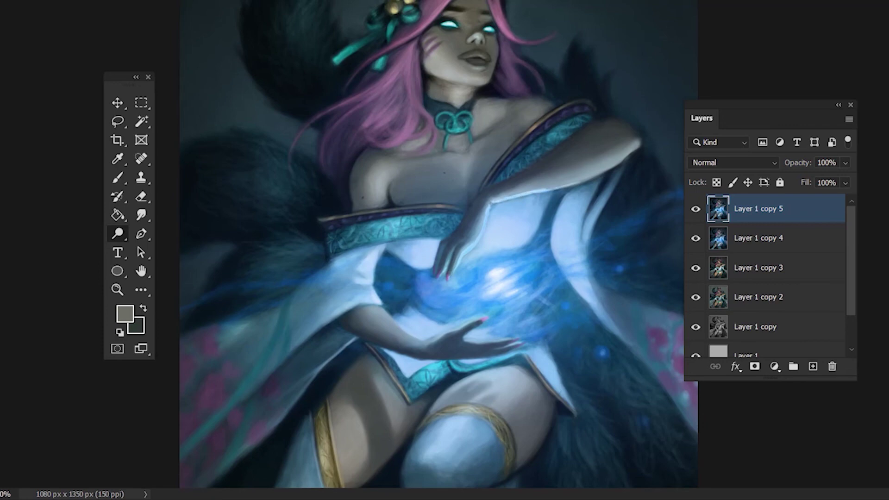
{"action": "left_click_drag", "start_coordinate": [593, 178], "coordinate": [532, 189]}
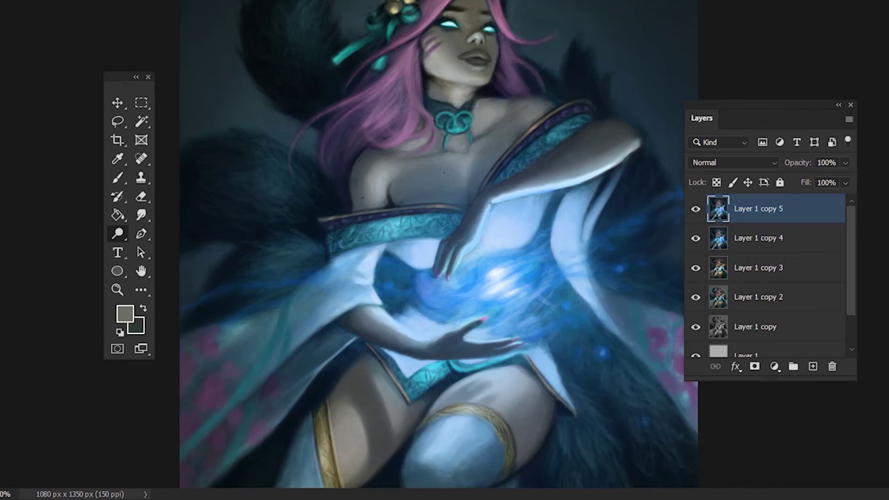
{"action": "right_click", "coordinate": [512, 234]}
{"action": "key", "text": "Return"}
Fit the whole painting on screen and check the eraser brush size
{"action": "key", "text": "z"}
{"action": "right_click", "coordinate": [343, 193]}
{"action": "left_click", "coordinate": [370, 198]}
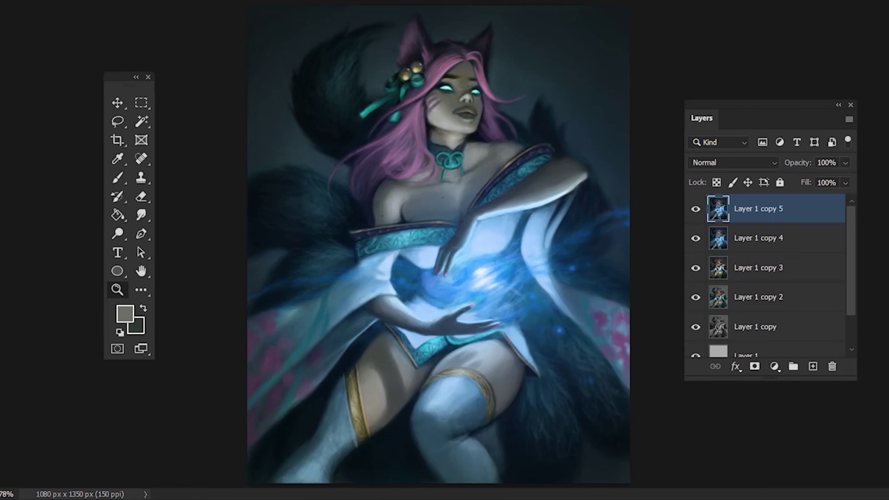
{"action": "key", "text": "e"}
{"action": "right_click", "coordinate": [479, 271]}
{"action": "key", "text": "Escape"}
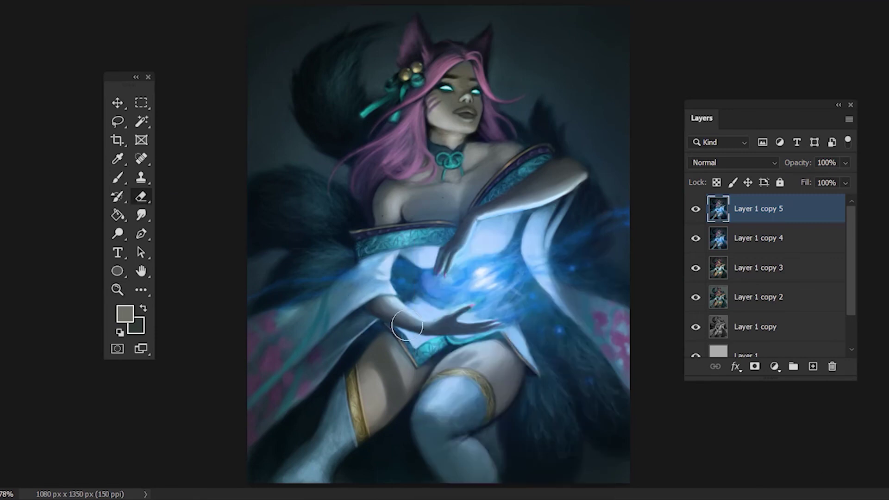
{"action": "right_click", "coordinate": [610, 271]}
{"action": "key", "text": "Escape"}
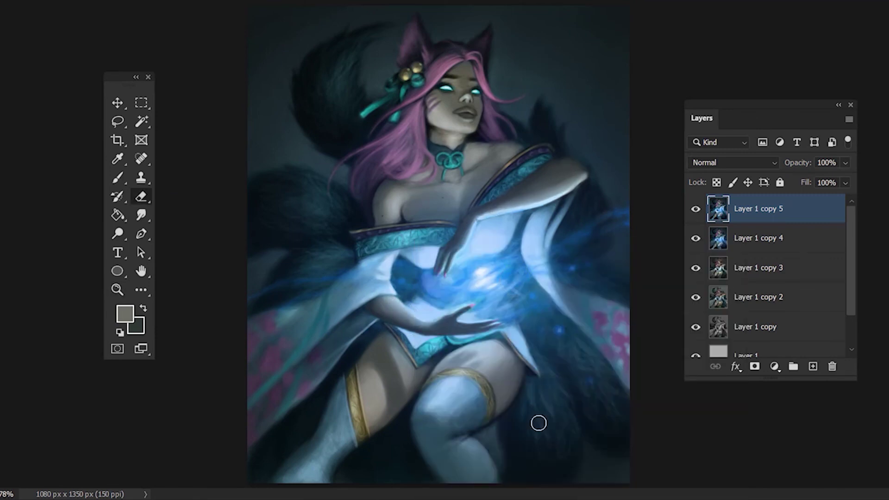
Sample the kimono's light blue and a dark navy, trying and undoing a merge down
{"action": "key", "text": "b"}
{"action": "right_click", "coordinate": [570, 241]}
{"action": "key", "text": "Escape"}
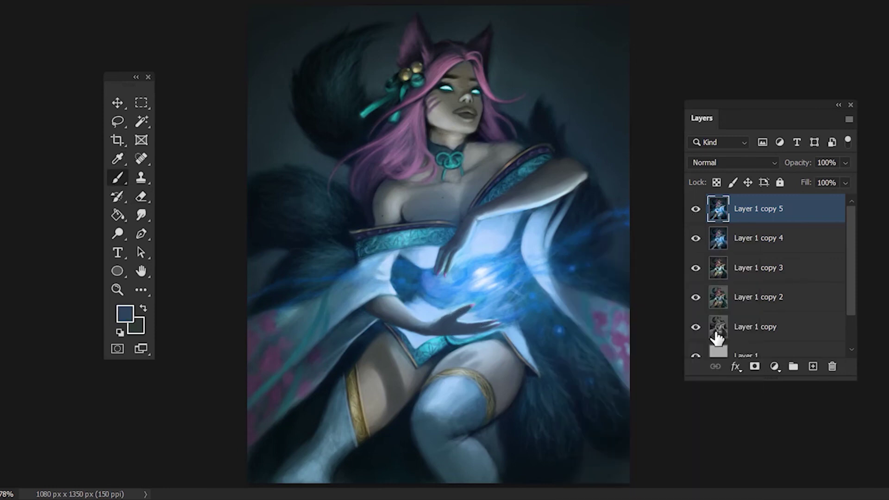
{"action": "left_click", "coordinate": [475, 230], "text": "alt"}
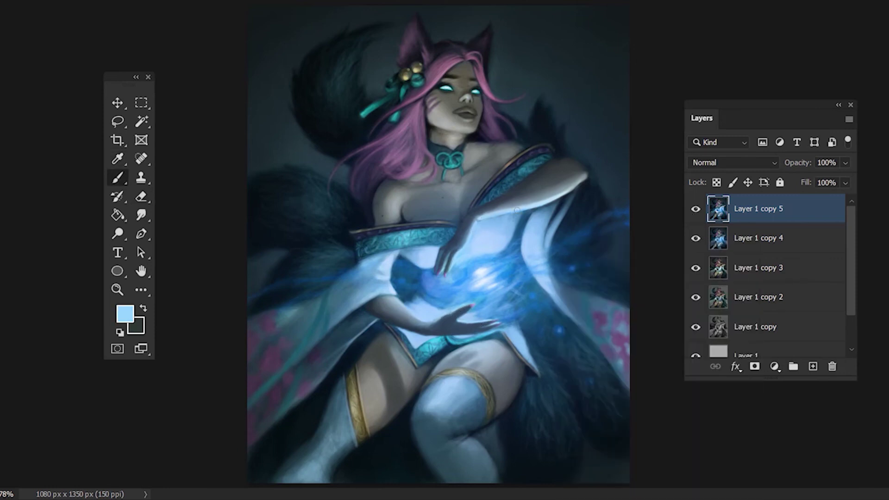
{"action": "left_click", "coordinate": [401, 333], "text": "alt"}
{"action": "key", "text": "ctrl+e"}
{"action": "key", "text": "ctrl+z"}
Dodge the teal belt band, then shrink the brush and switch to Burn
{"action": "key", "text": "o"}
{"action": "right_click", "coordinate": [554, 234]}
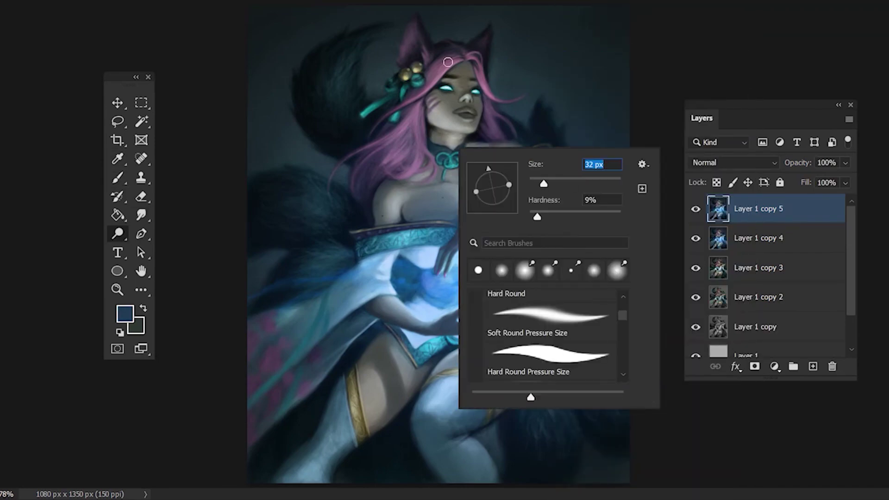
{"action": "key", "text": "Escape"}
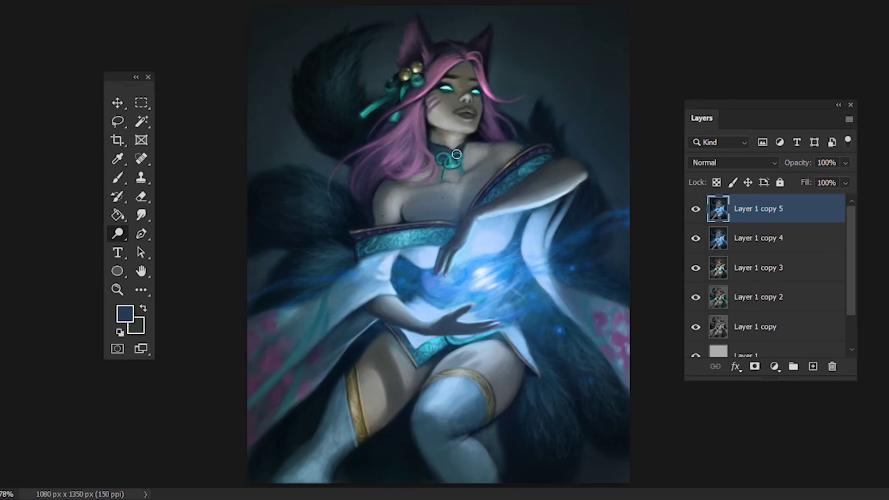
{"action": "left_click_drag", "start_coordinate": [383, 229], "coordinate": [436, 227]}
{"action": "key", "text": "bracketleft"}
{"action": "key", "text": "bracketleft"}
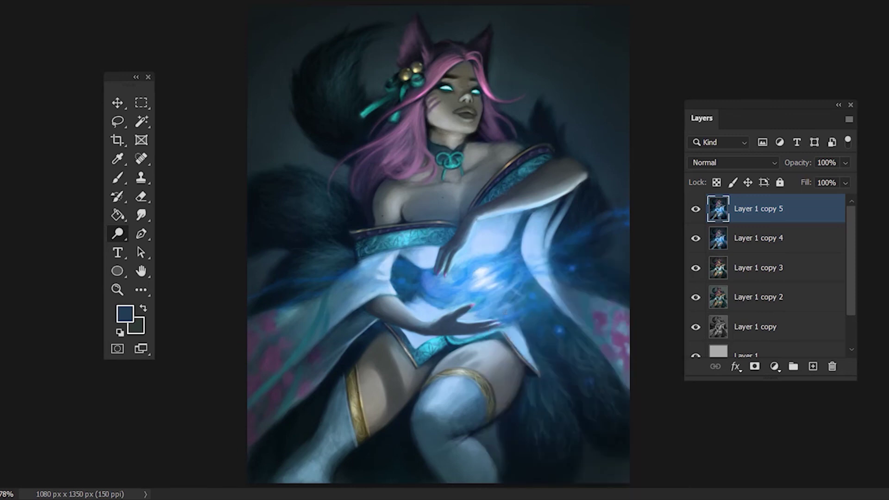
{"action": "key", "text": "shift+o"}
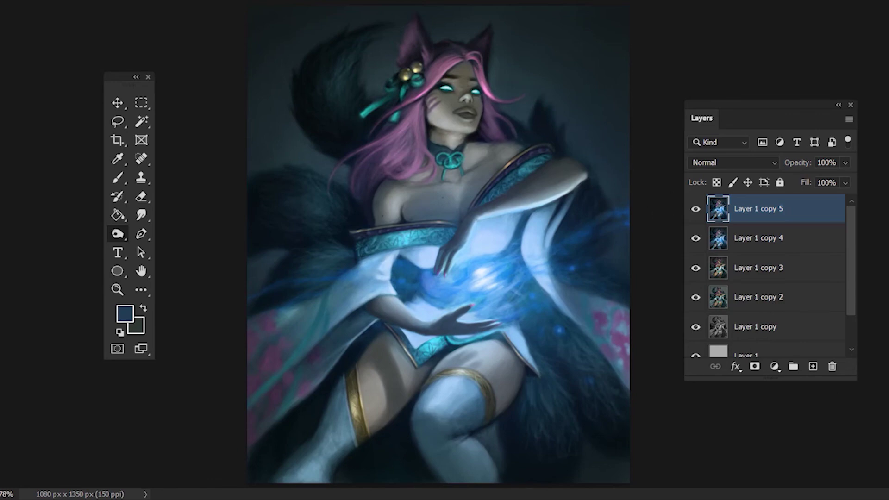
Add a new sparkle layer, choose bright blue, and brush then erase sparkles around the orb
{"action": "key", "text": "ctrl+shift+alt+n"}
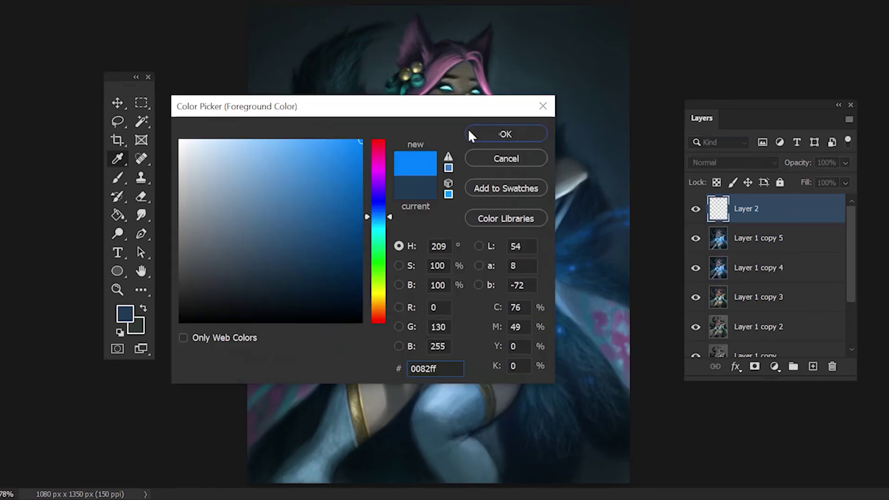
{"action": "key", "text": "Return"}
{"action": "key", "text": "b"}
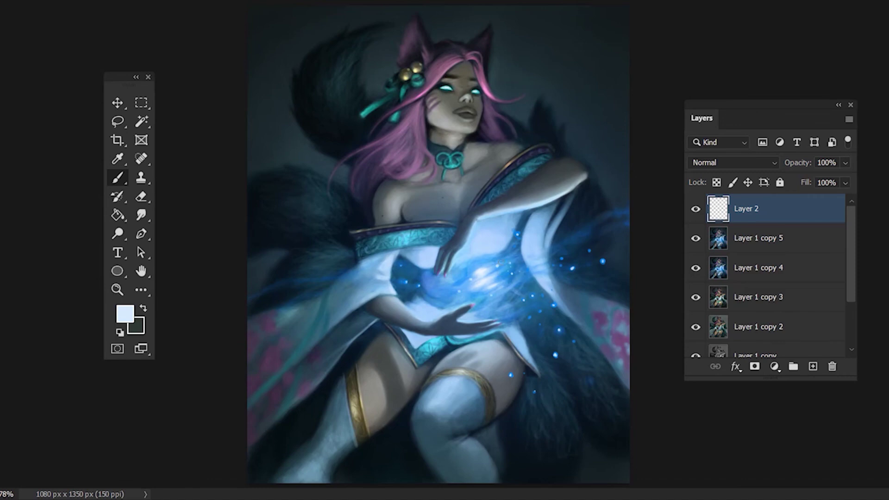
{"action": "key", "text": "e"}
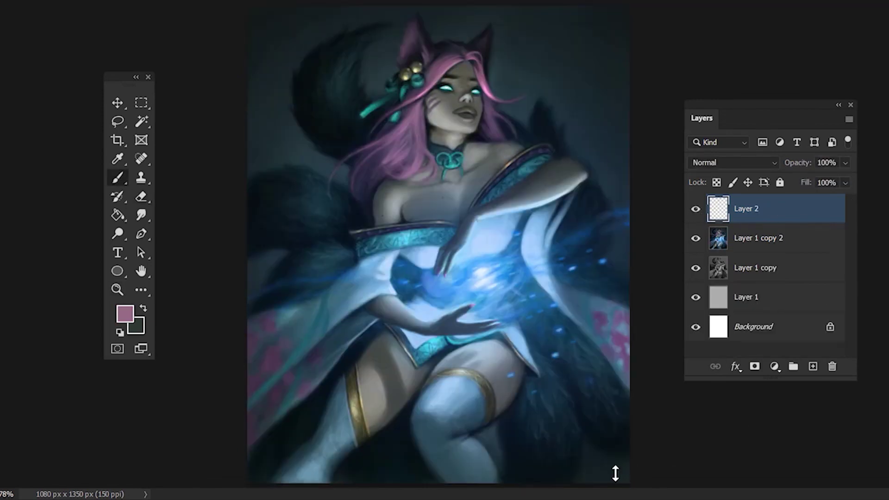
Draw a pink signature, shrink it, move it to the lower-right corner and merge it down
{"action": "right_click", "coordinate": [540, 242]}
{"action": "left_click_drag", "start_coordinate": [273, 206], "coordinate": [297, 268]}
{"action": "key", "text": "ctrl+t"}
{"action": "key", "text": "Return"}
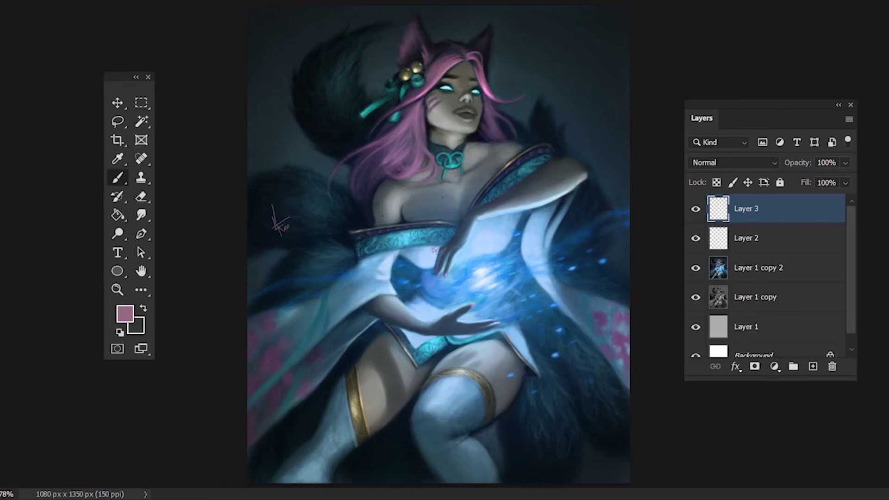
{"action": "key", "text": "v"}
{"action": "left_click_drag", "start_coordinate": [222, 169], "coordinate": [285, 234]}
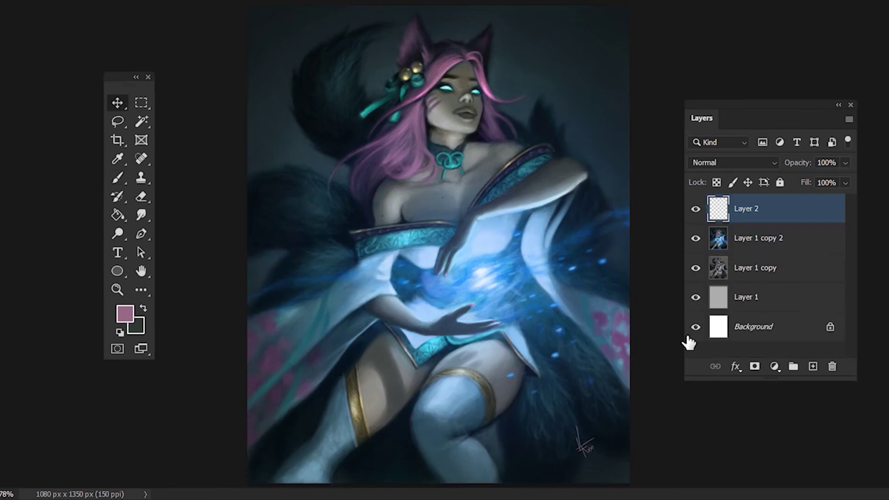
{"action": "key", "text": "Delete"}
Duplicate the top painting layer as Layer 1 copy 3
{"action": "right_click", "coordinate": [769, 208]}
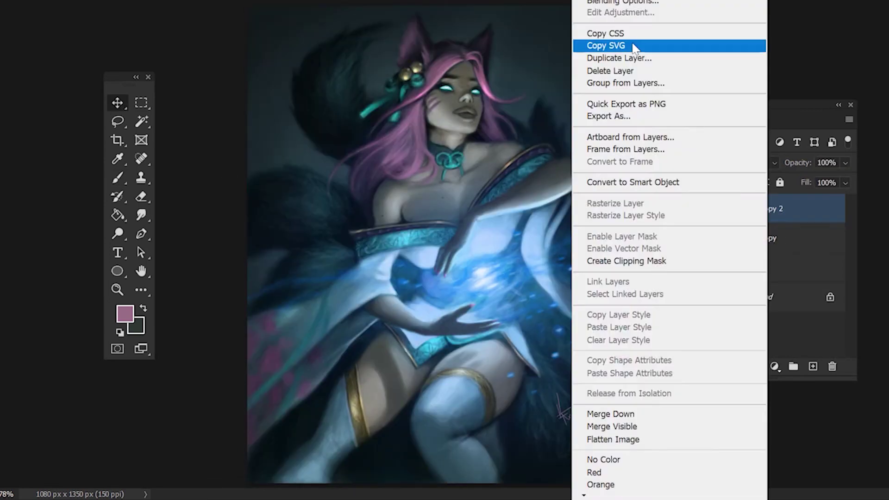
{"action": "left_click", "coordinate": [598, 57]}
{"action": "key", "text": "Return"}
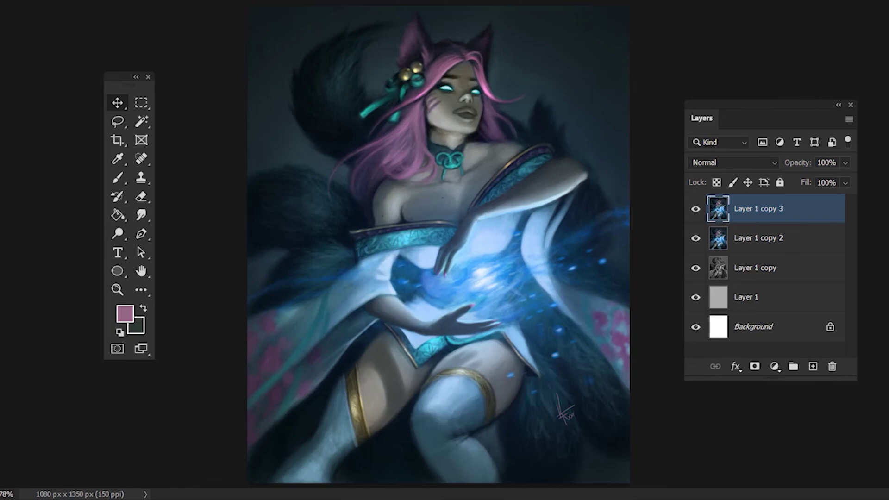